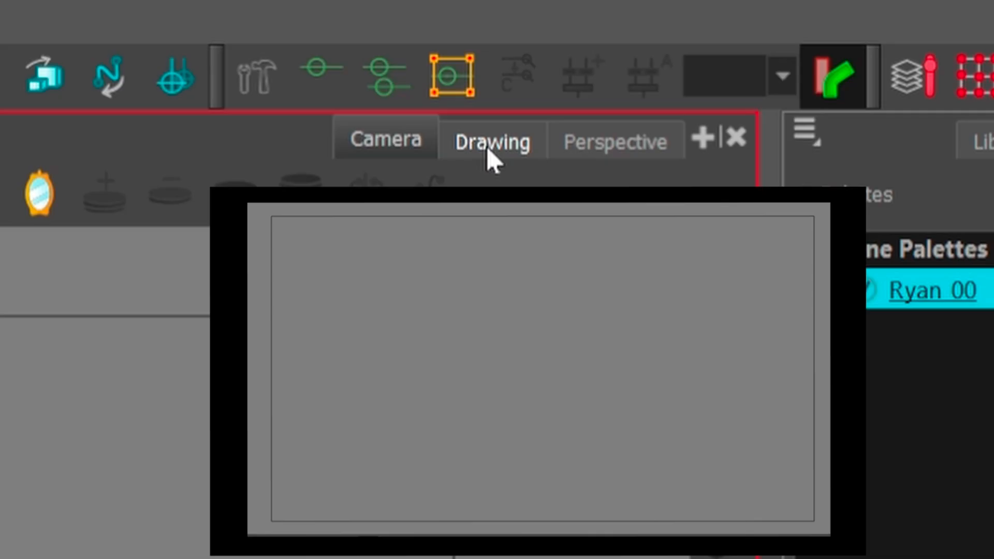
# Compare the Drawing view with the Camera view and finish in the Camera view.
pyautogui.click(570, 48)
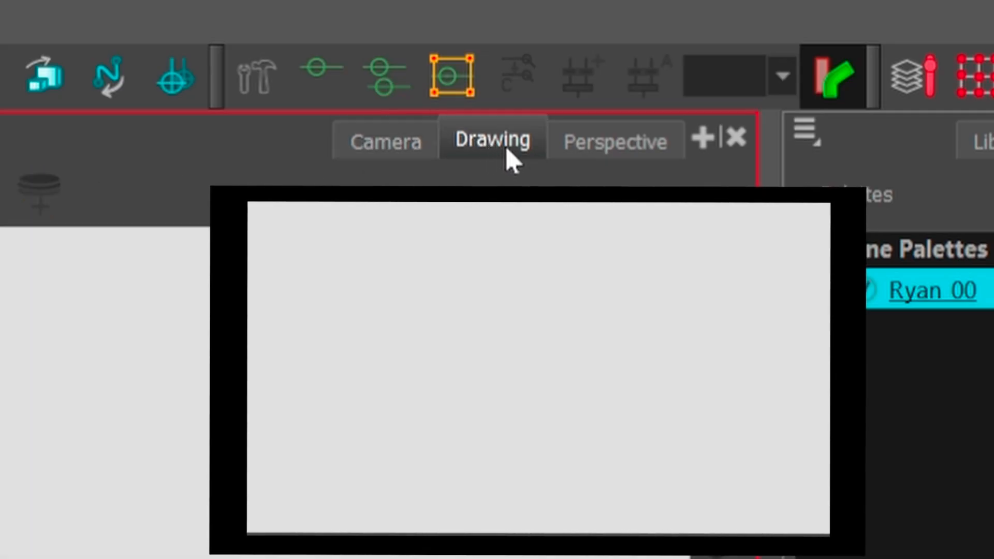
pyautogui.click(578, 145)
pyautogui.click(514, 145)
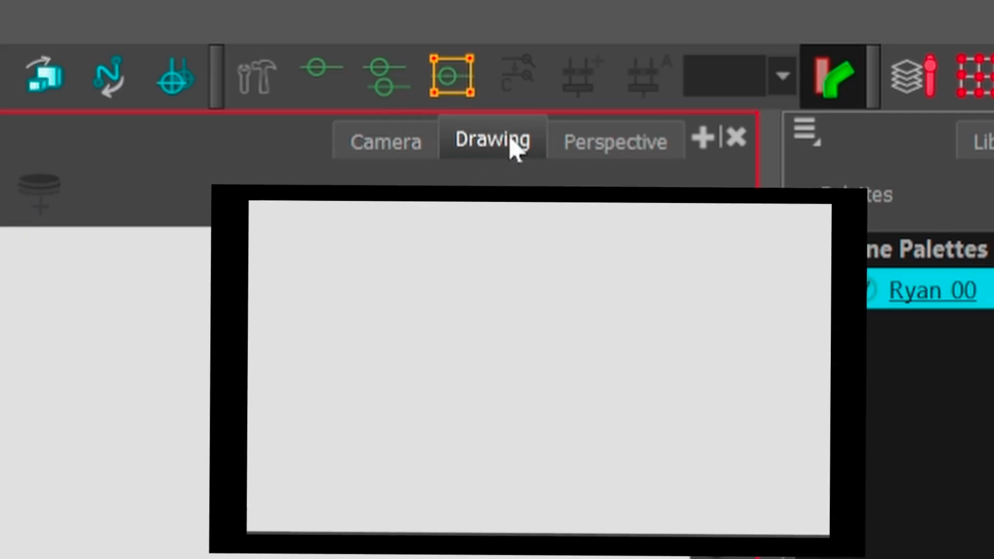
pyautogui.click(404, 142)
pyautogui.click(475, 150)
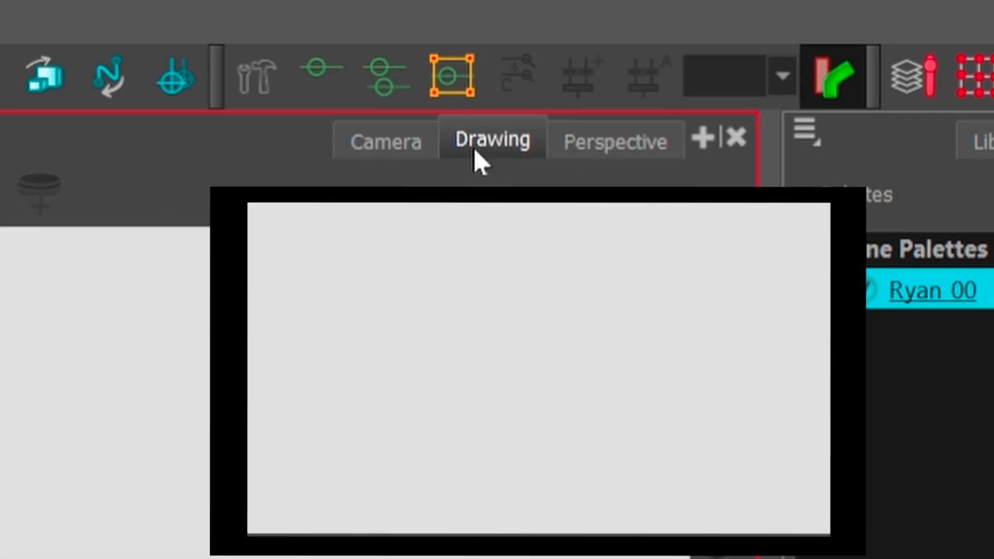
pyautogui.click(401, 151)
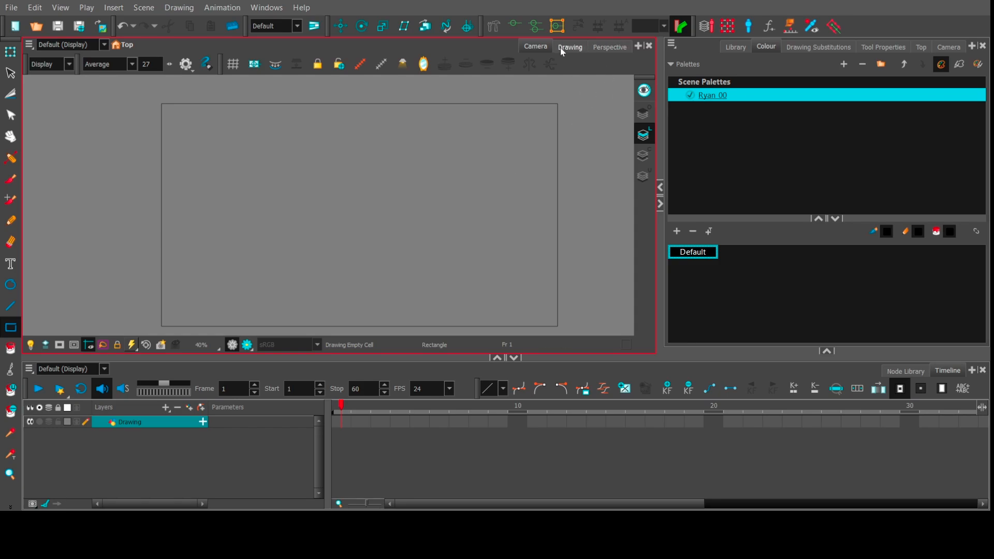
# Look over the Camera view's frame and the colour palettes, and show the Rectangle tool's properties.
pyautogui.scroll(-1, 449, 182)
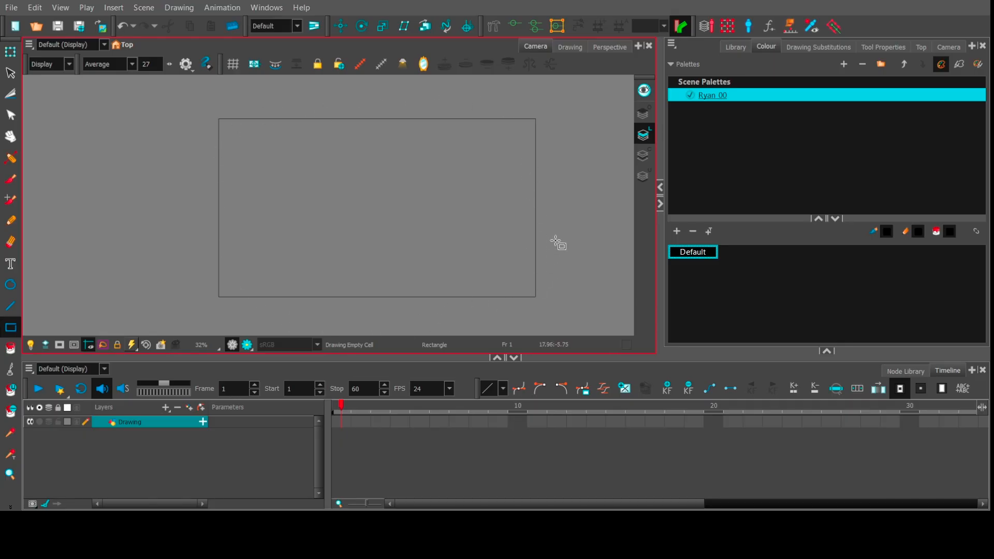
pyautogui.click(692, 144)
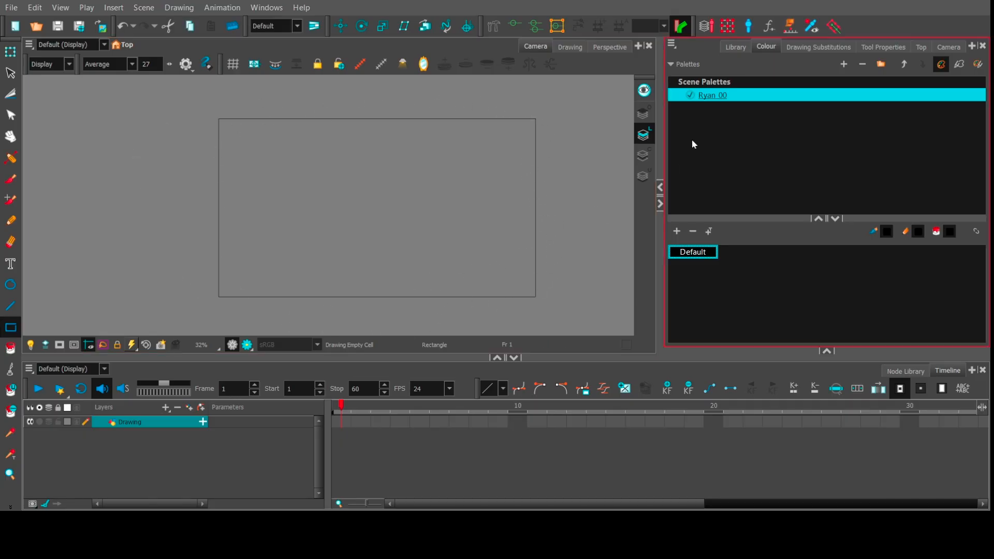
pyautogui.click(880, 47)
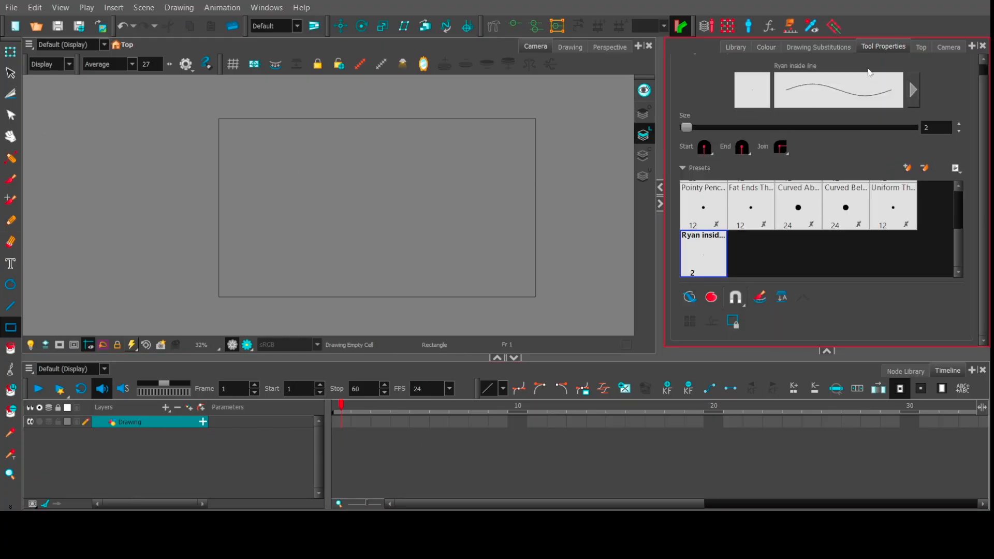
# Reveal the Node View and expand it to the full height of its column.
pyautogui.click(823, 352)
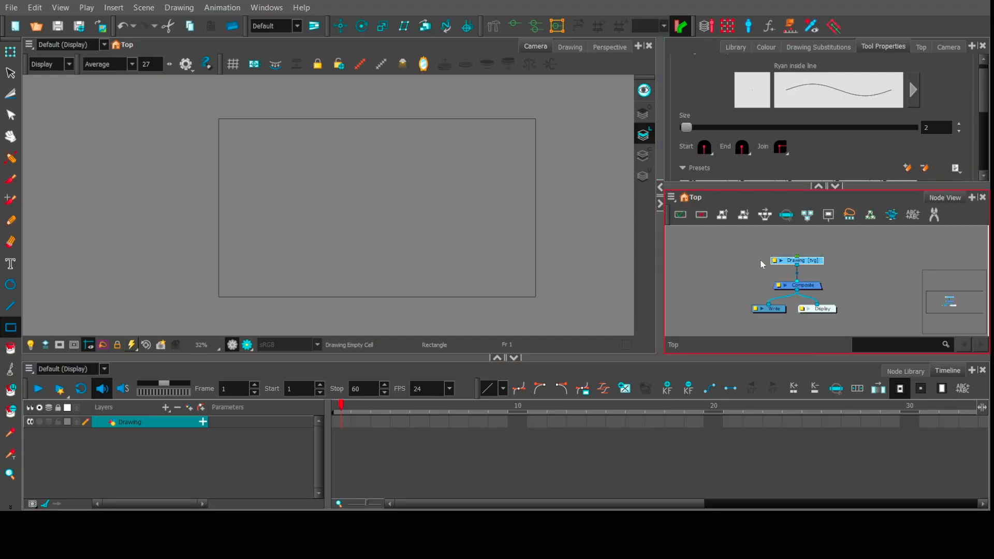
pyautogui.click(785, 467)
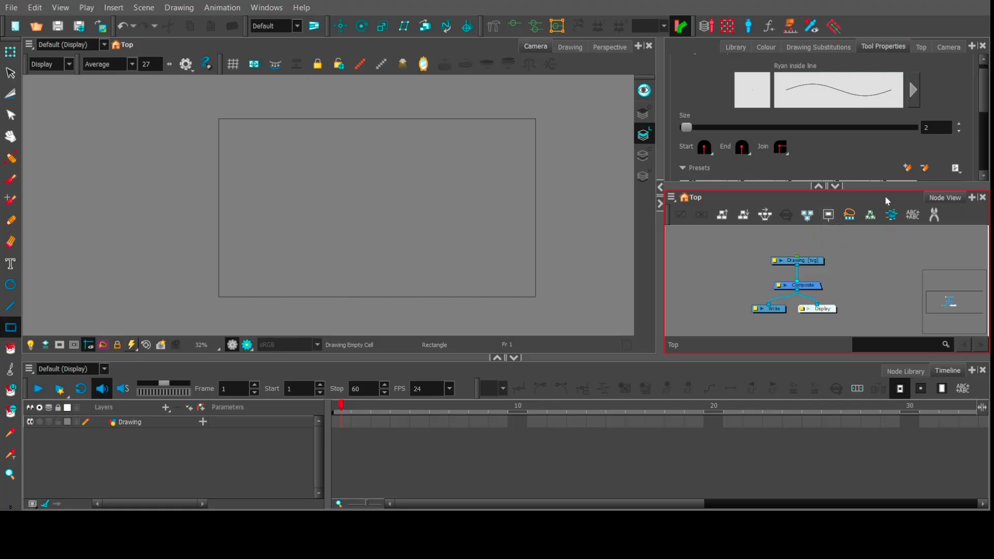
pyautogui.click(836, 187)
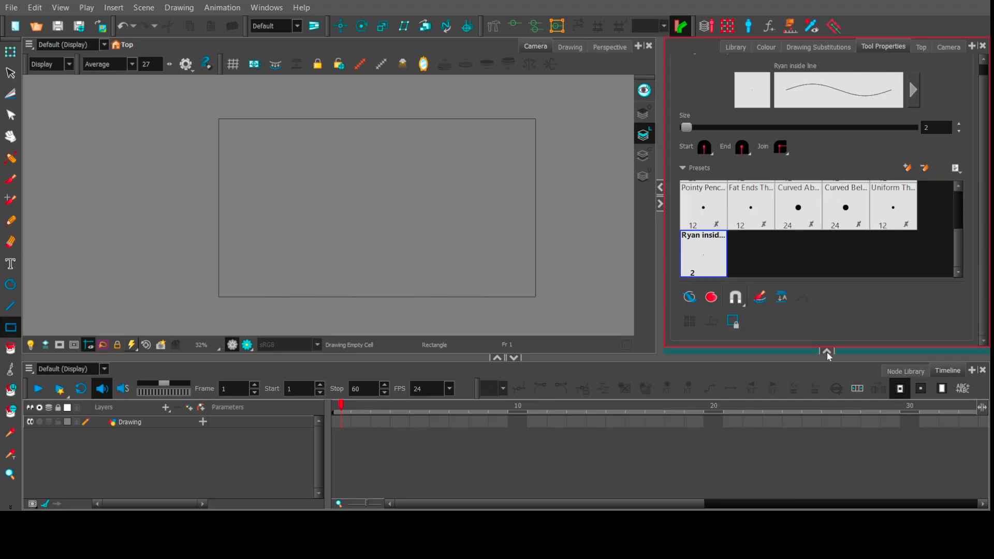
pyautogui.click(827, 352)
pyautogui.click(822, 188)
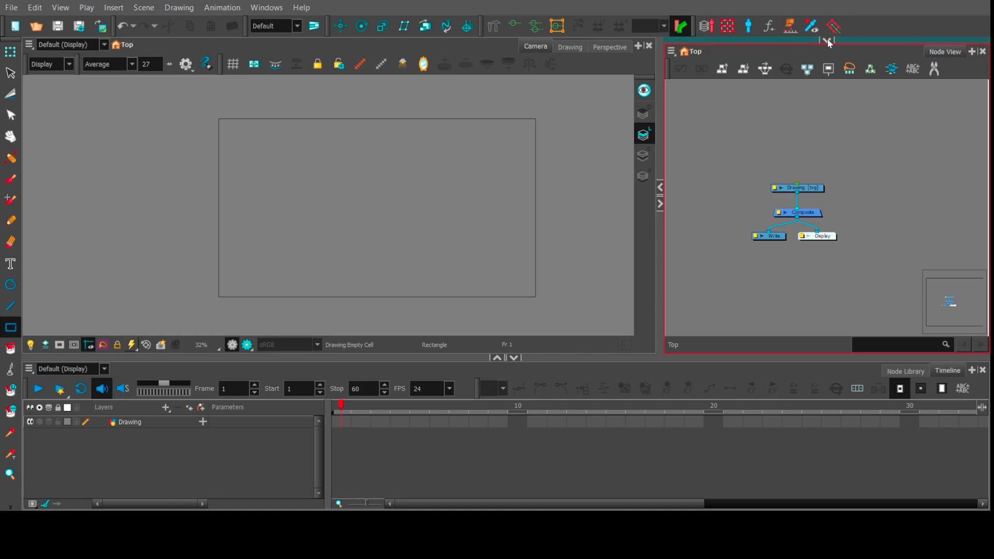
pyautogui.click(827, 40)
pyautogui.click(834, 187)
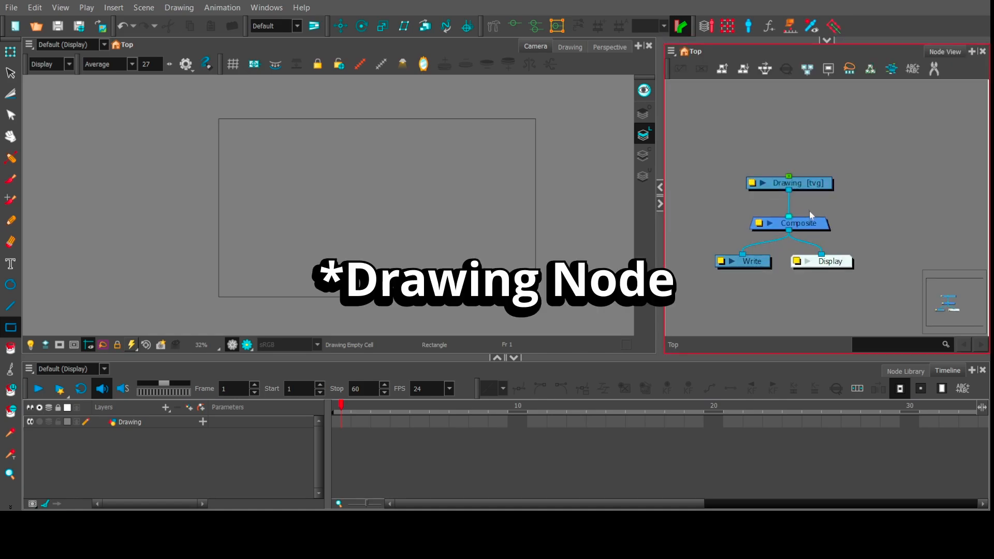
# Delete the Write node and place the Display node directly below the Composite node.
pyautogui.scroll(2, 809, 210)
pyautogui.click(843, 168)
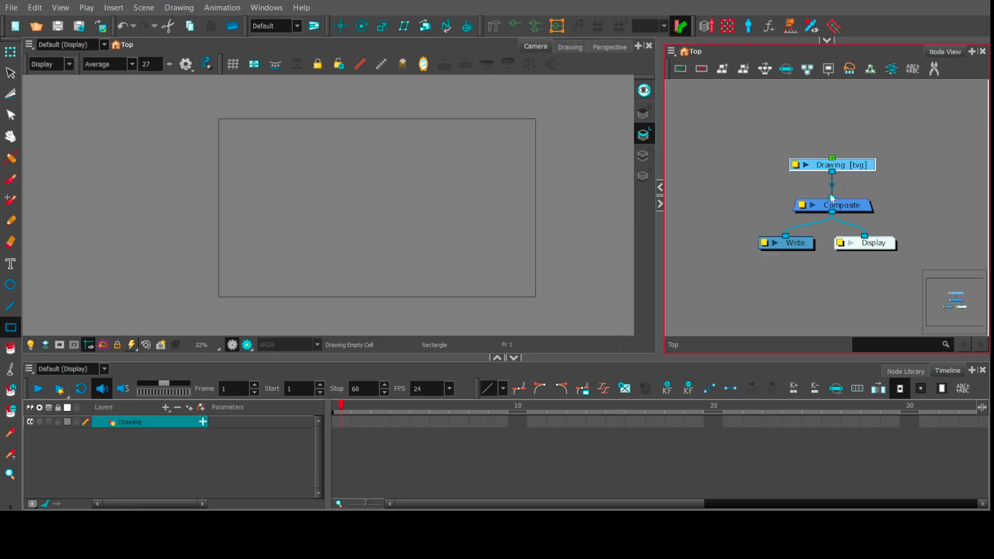
pyautogui.click(843, 208)
pyautogui.click(796, 245)
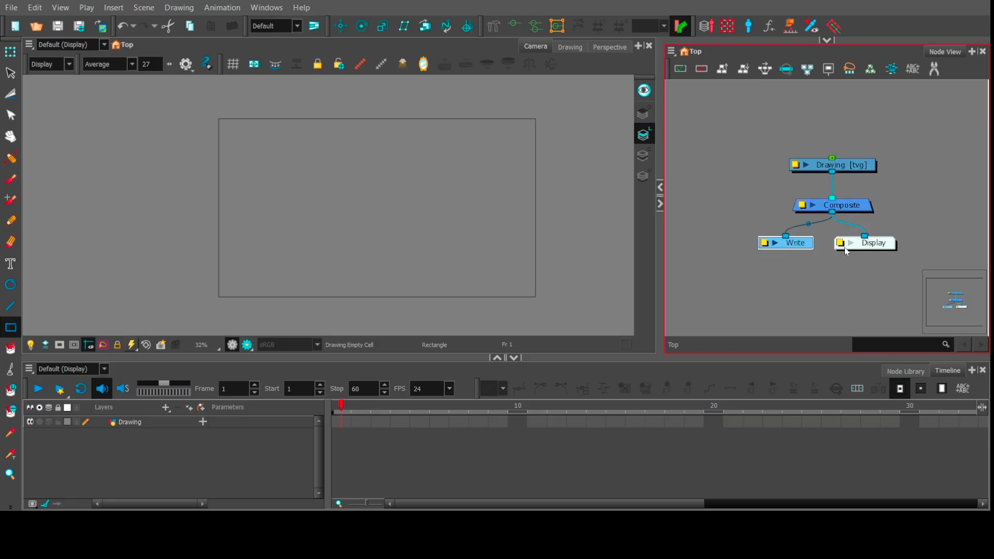
pyautogui.click(891, 249)
pyautogui.click(804, 247)
pyautogui.press('Delete')
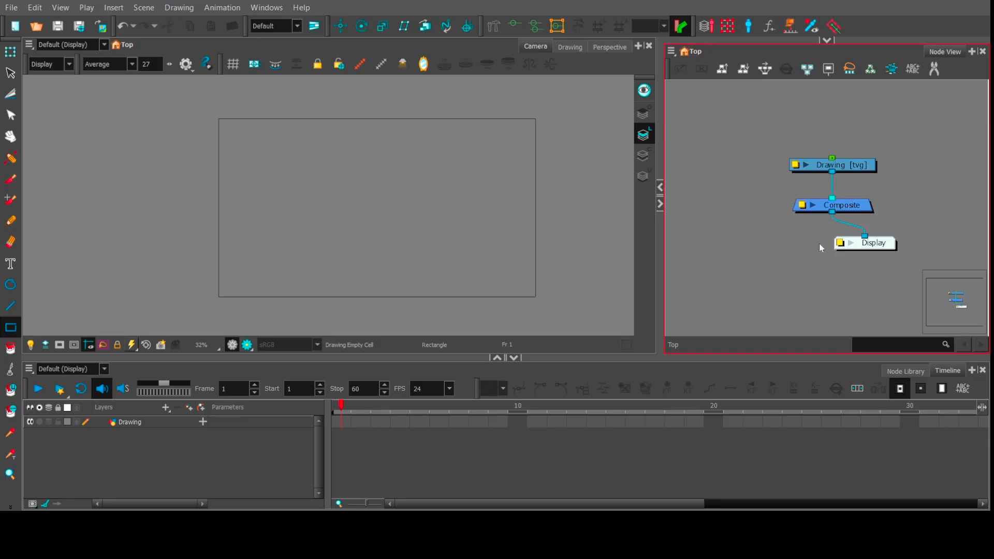
pyautogui.moveTo(882, 248); pyautogui.dragTo(847, 257)
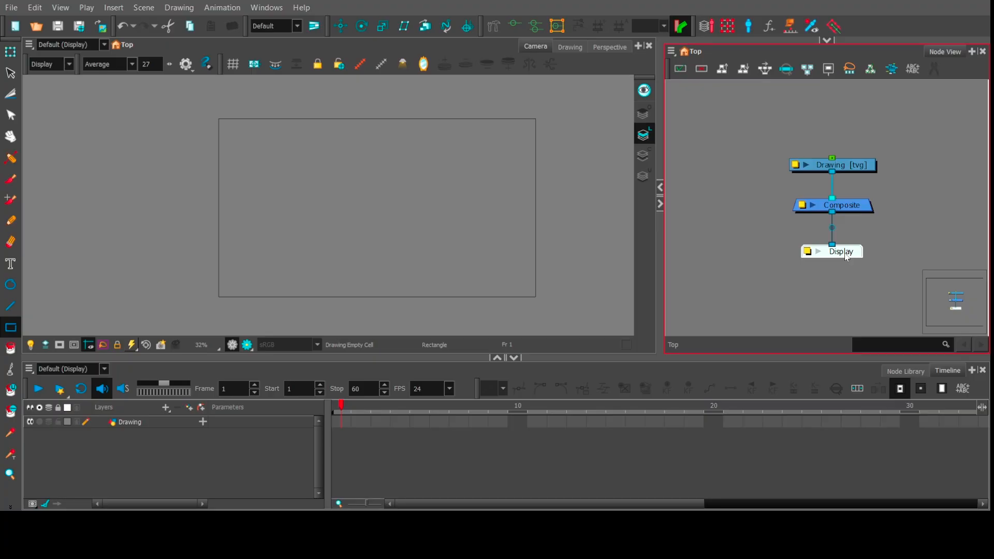
# Delete the Drawing node from the node network.
pyautogui.click(844, 166)
pyautogui.click(844, 207)
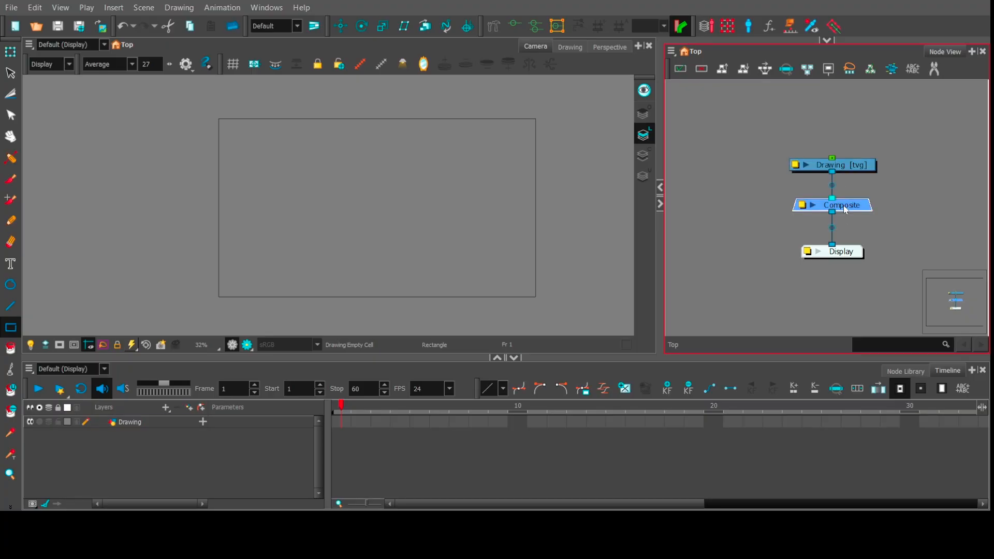
pyautogui.click(841, 256)
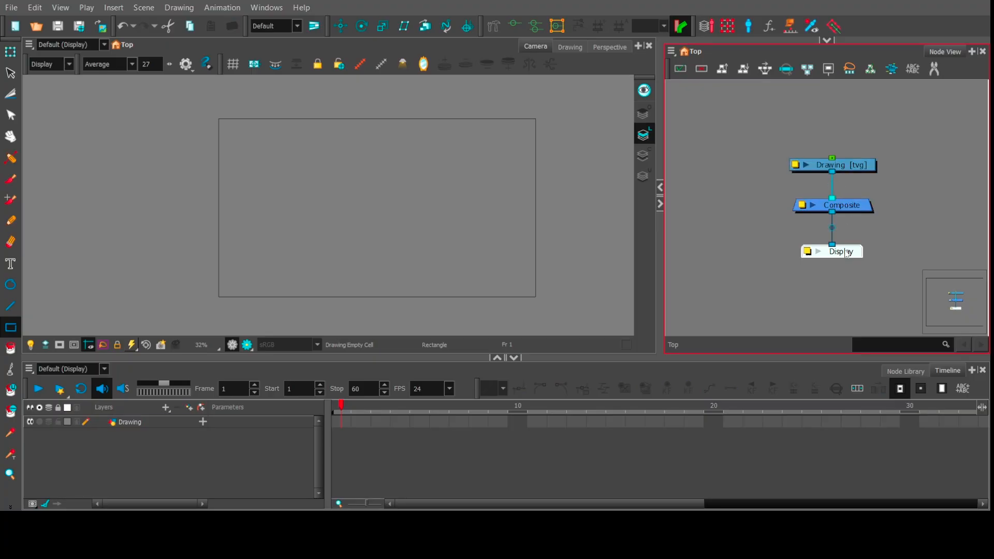
pyautogui.click(869, 171)
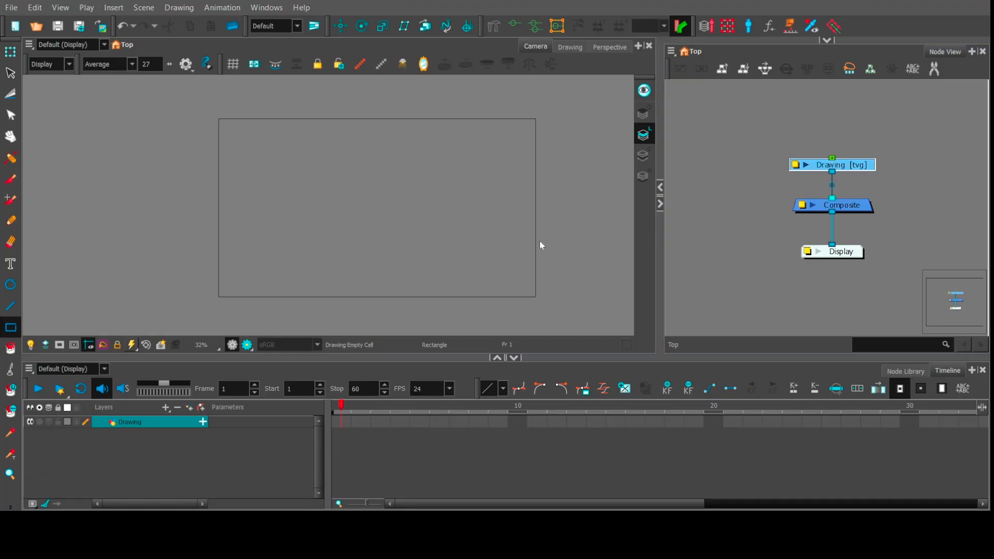
pyautogui.press('Delete')
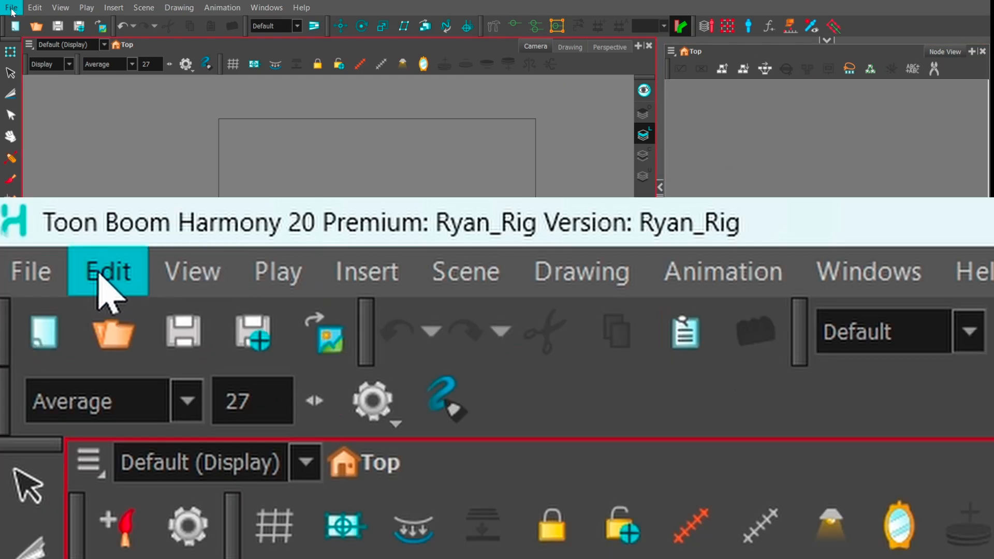
# Import the RYAN character sheet PNG from Downloads as an original bitmap with Fit alignment, and place its node above Composite as Ryan_Ref.
pyautogui.click(11, 7)
pyautogui.moveTo(60, 179)
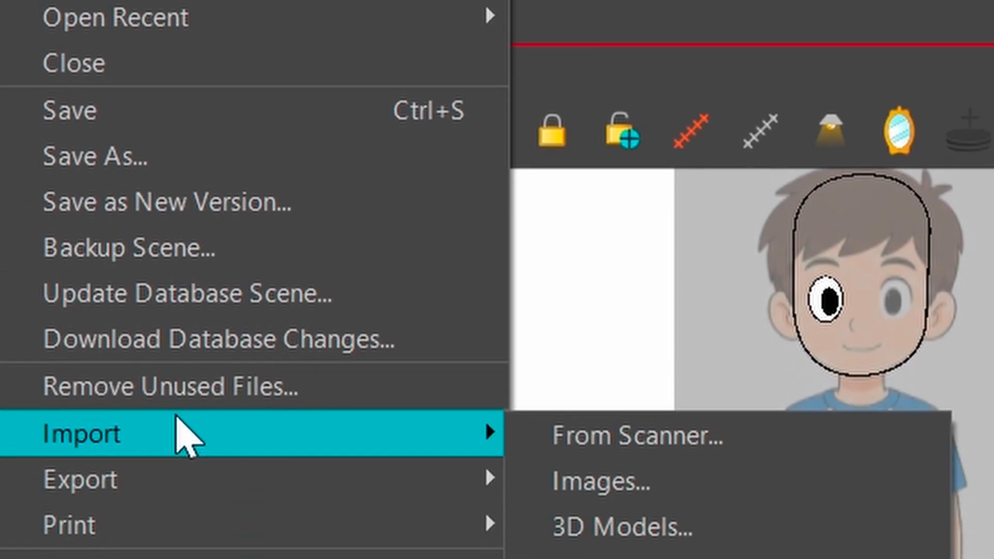
pyautogui.click(193, 192)
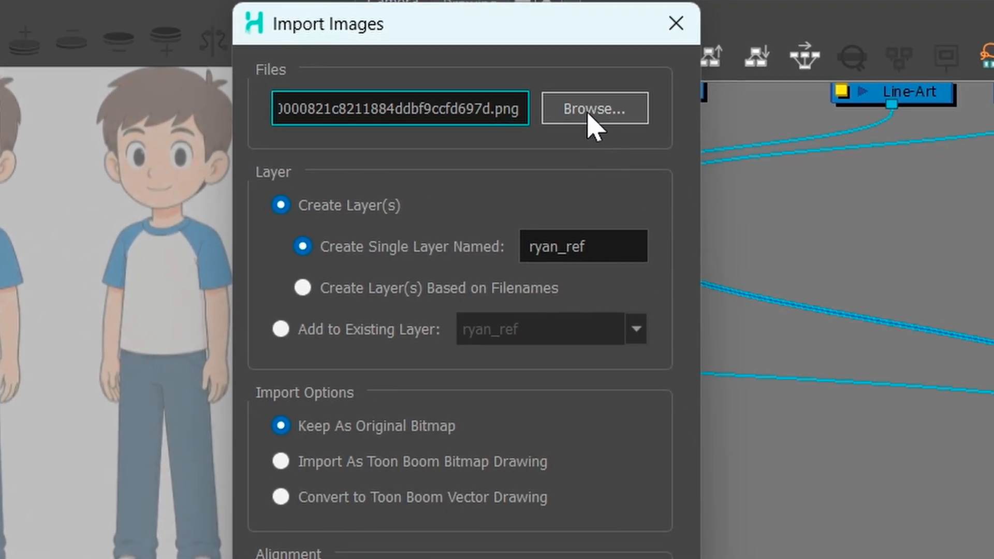
pyautogui.click(593, 117)
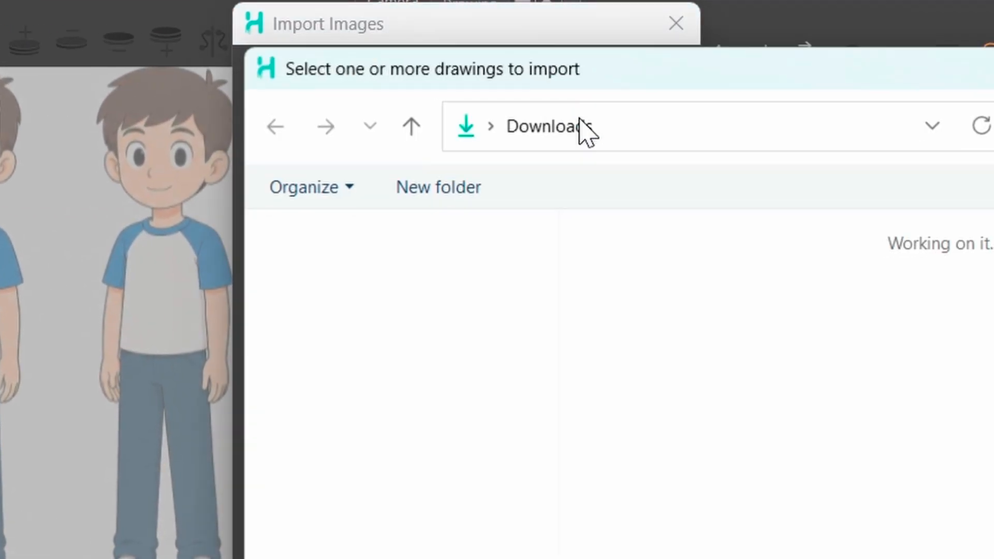
pyautogui.click(817, 539)
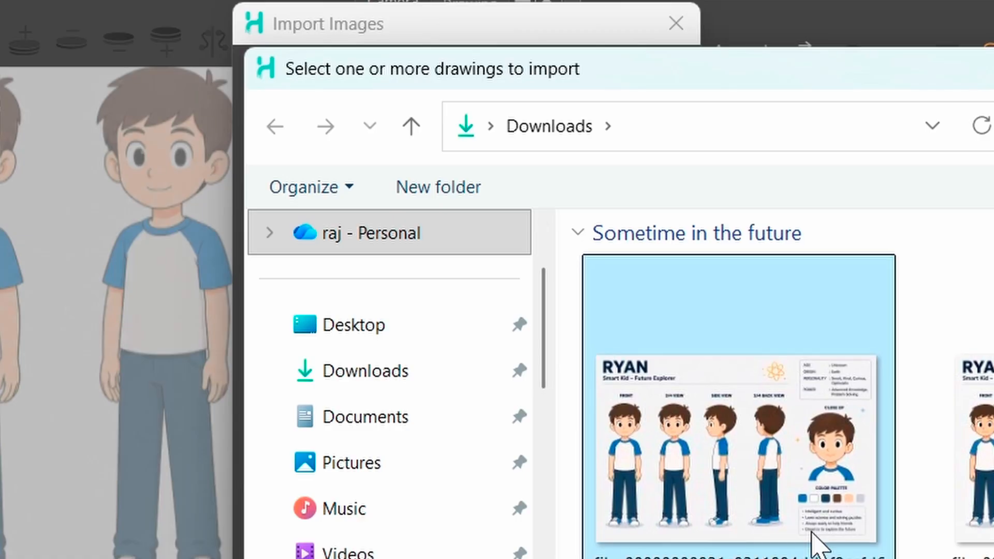
pyautogui.press('Return')
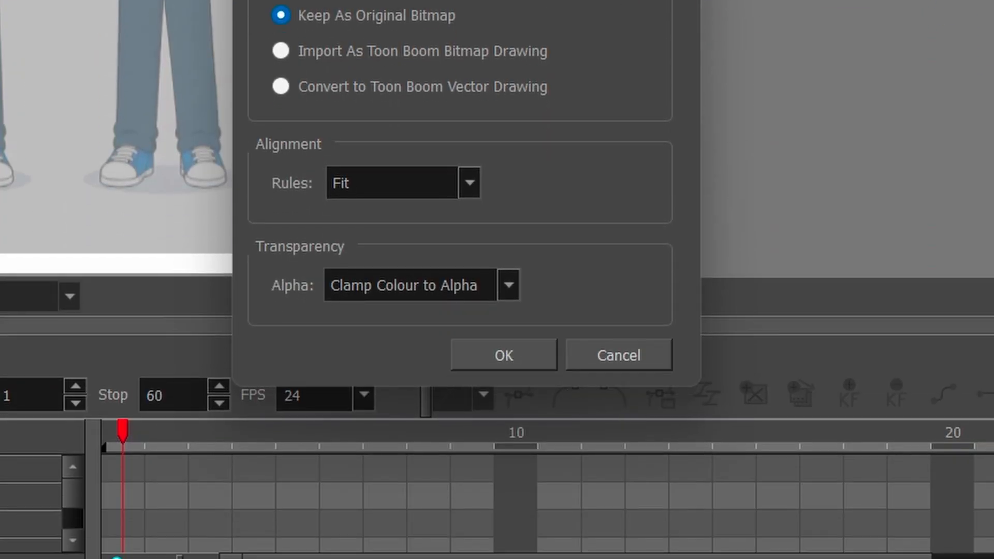
pyautogui.click(511, 558)
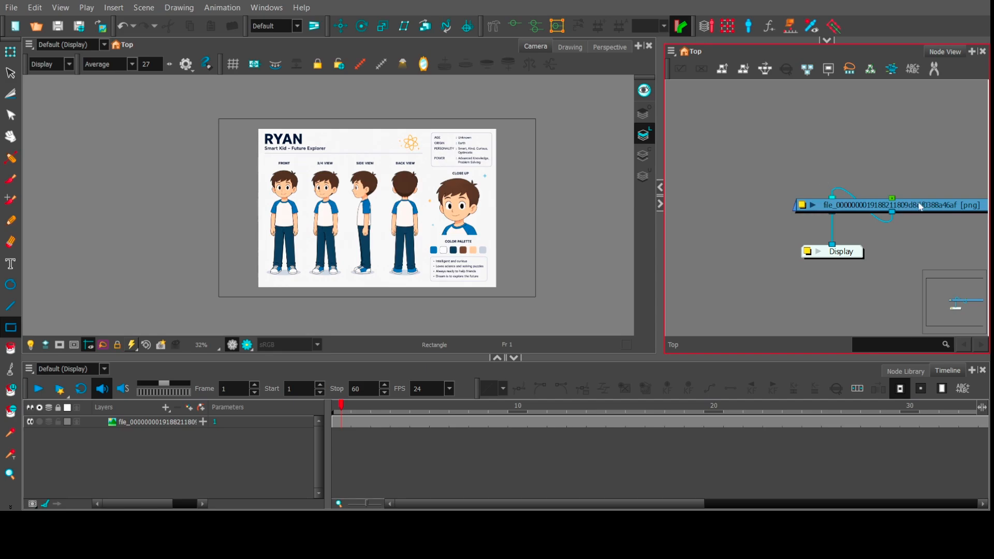
pyautogui.moveTo(924, 211); pyautogui.dragTo(864, 137)
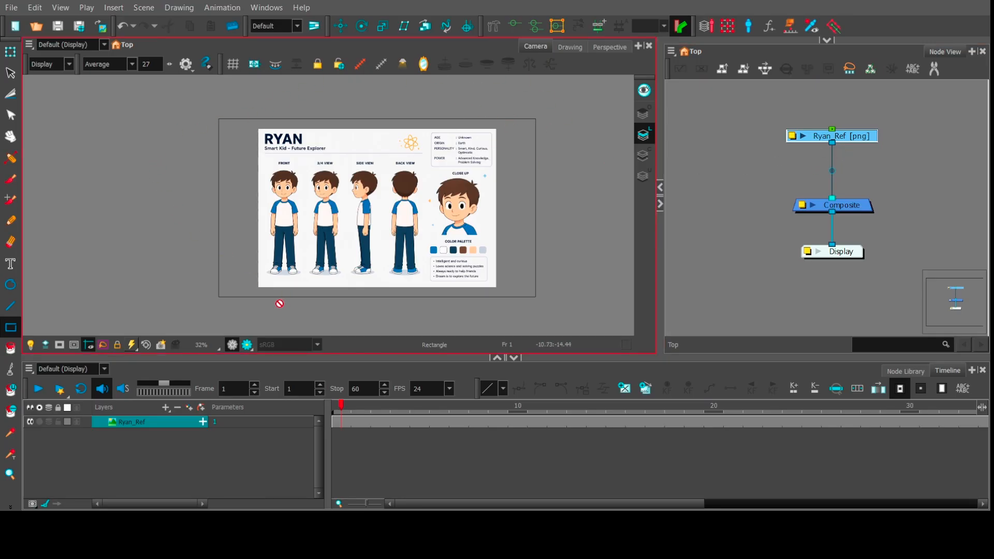
# Preview the scene in rendered display mode and return to the standard Camera display.
pyautogui.click(248, 346)
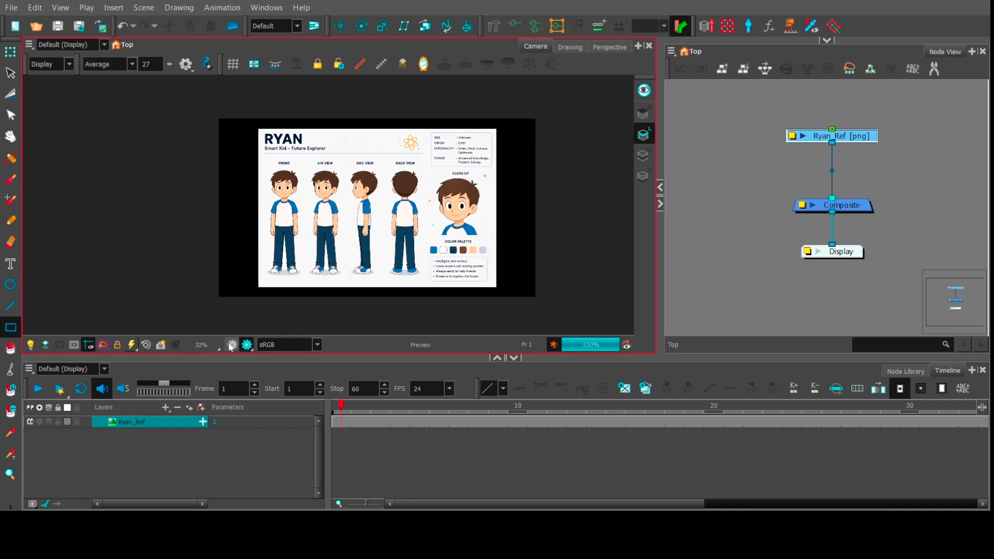
pyautogui.click(231, 346)
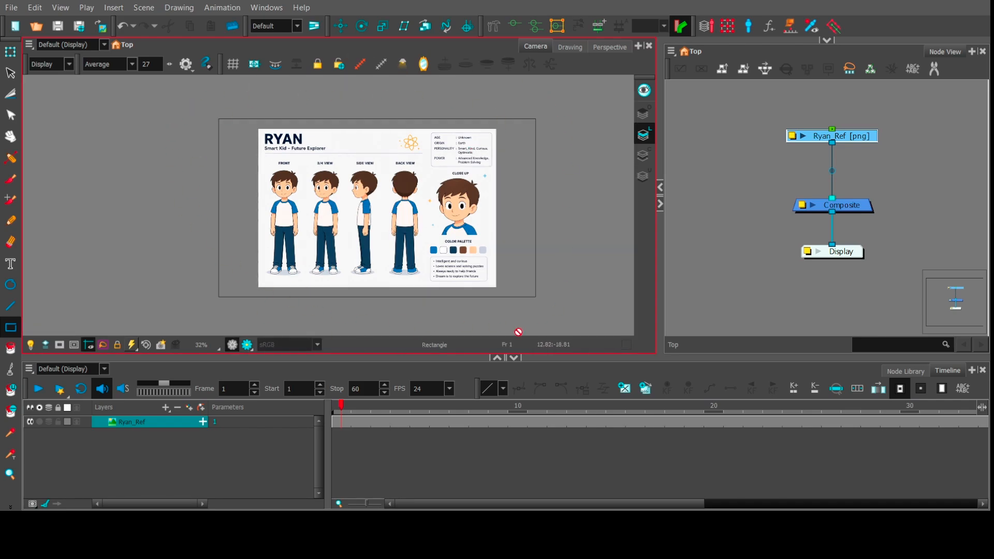
# Add a Colour-Card node beside Ryan_Ref and connect it to the Composite node behind the reference image.
pyautogui.click(895, 161)
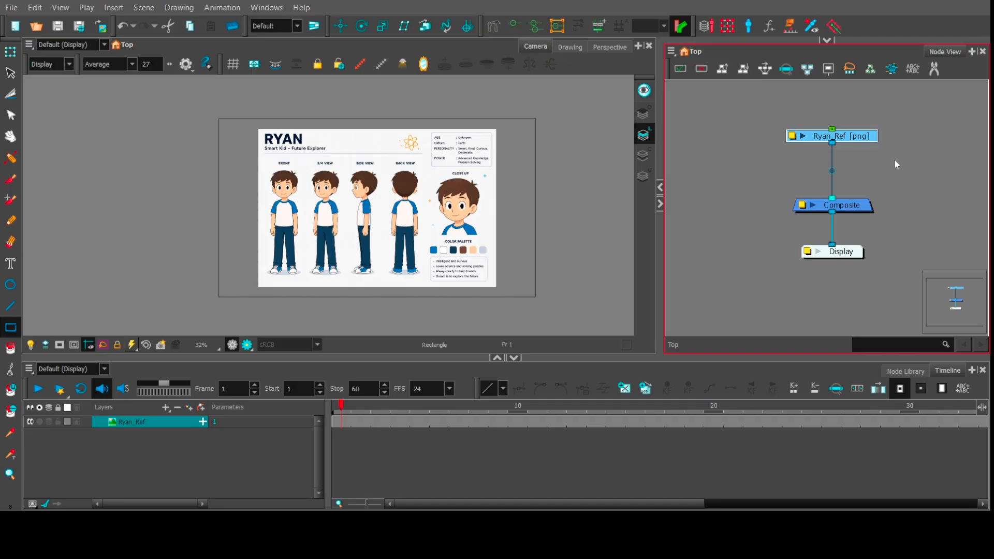
pyautogui.press('Return')
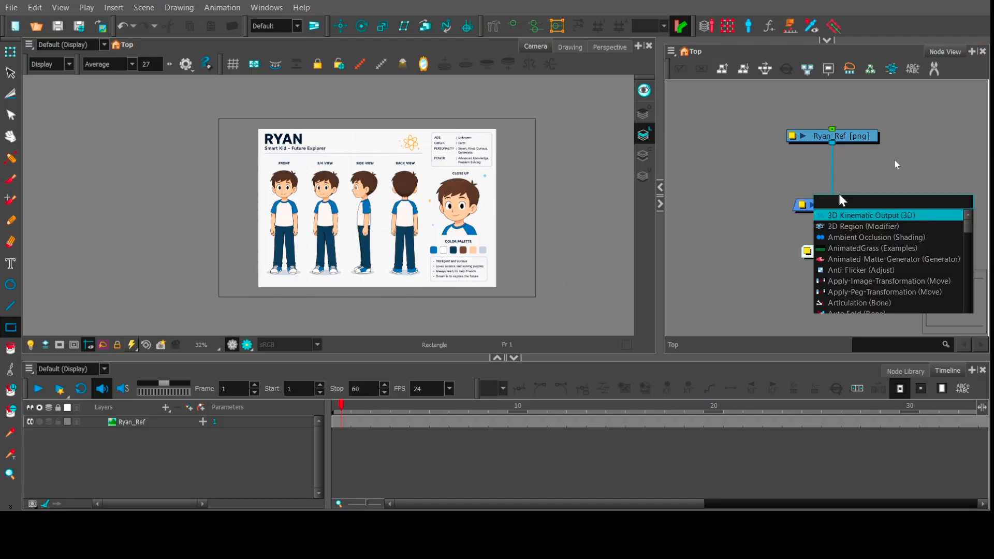
pyautogui.write('color')
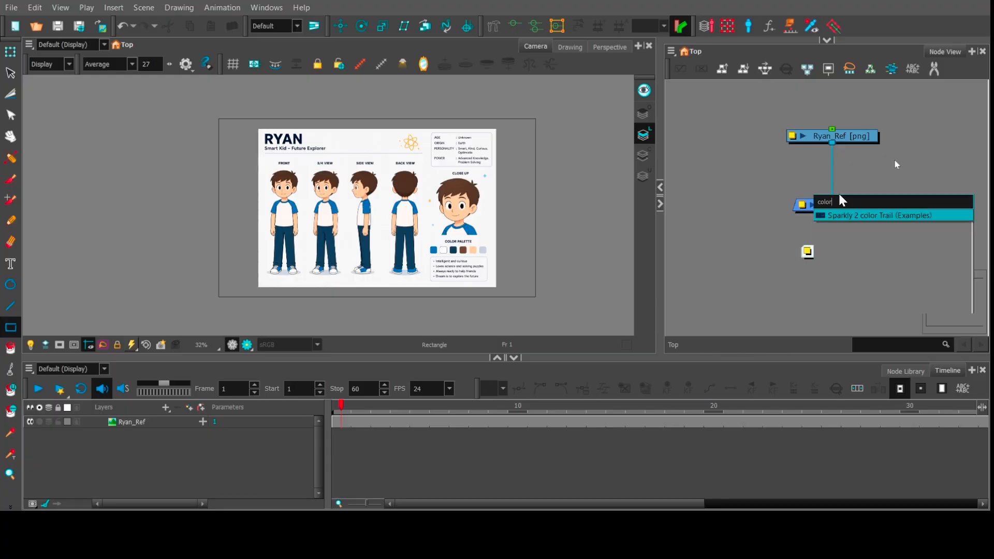
pyautogui.press('BackSpace')
pyautogui.write('ur')
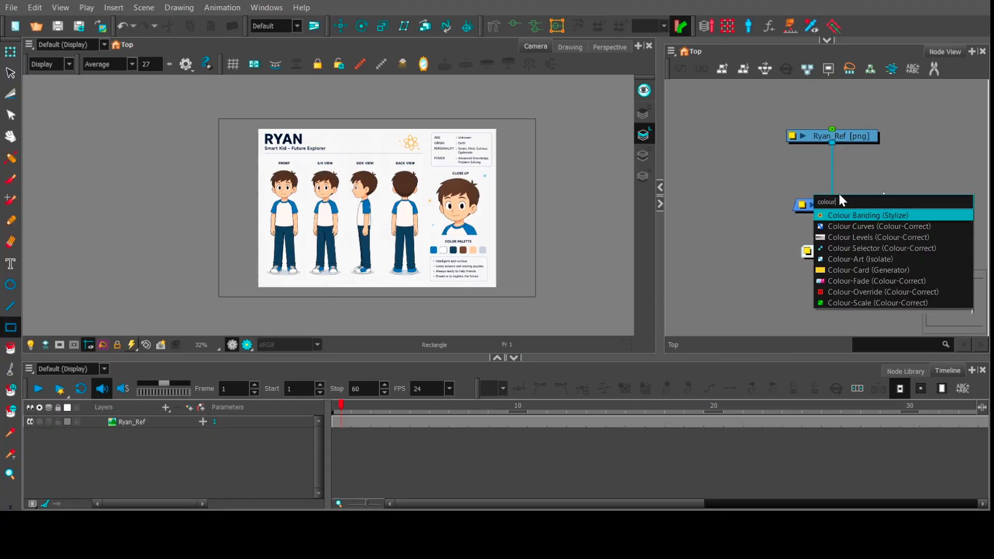
pyautogui.click(846, 270)
pyautogui.moveTo(950, 149); pyautogui.dragTo(850, 195)
pyautogui.click(745, 160)
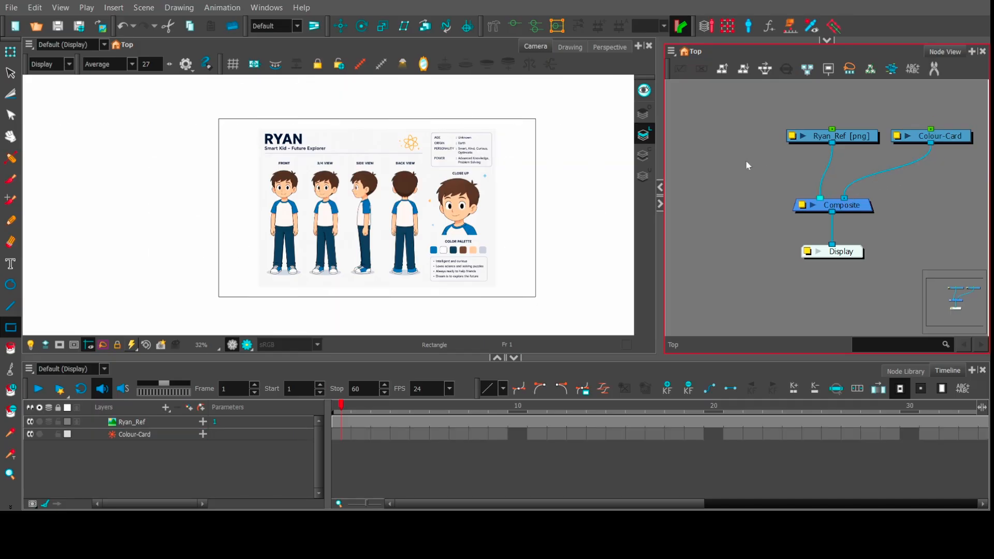
pyautogui.click(934, 136)
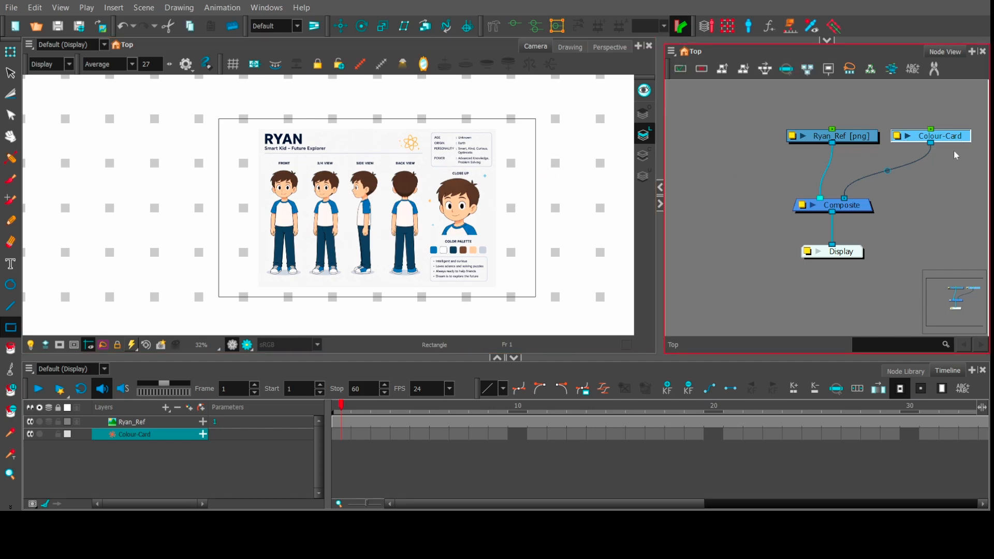
# Space the Ryan_Ref and Colour-Card nodes apart, aligning Ryan_Ref straight above its Composite port.
pyautogui.click(947, 178)
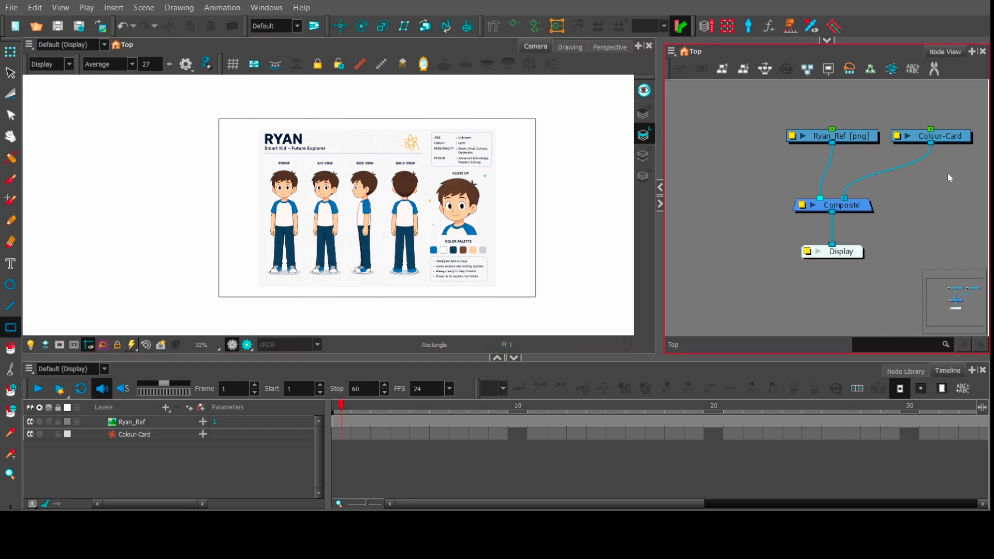
pyautogui.click(921, 137)
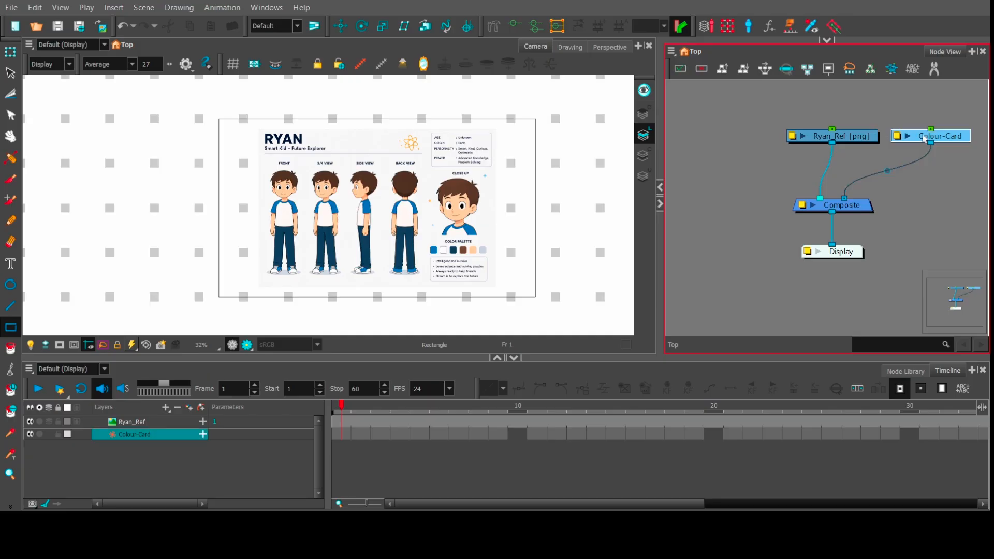
pyautogui.click(763, 172)
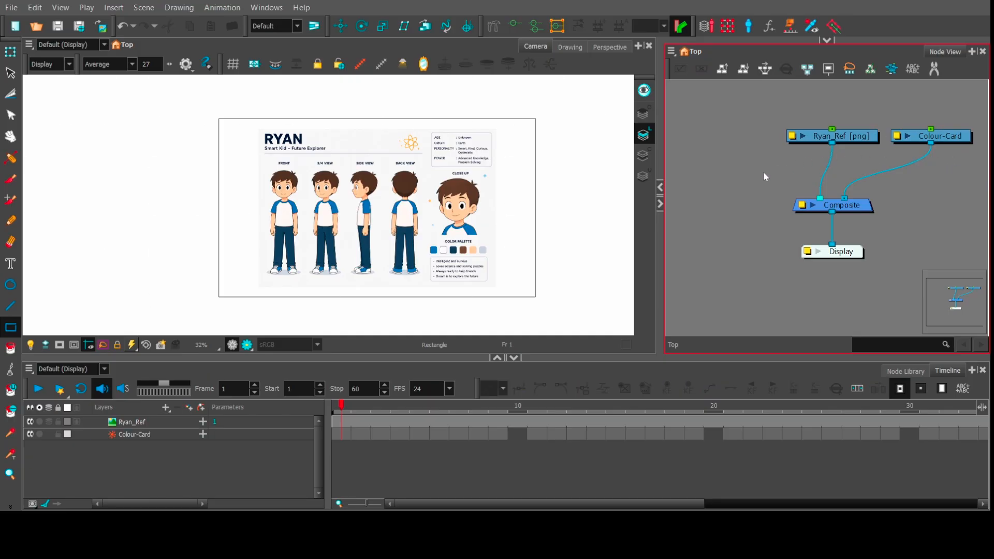
pyautogui.click(856, 136)
pyautogui.moveTo(856, 136); pyautogui.dragTo(845, 140)
pyautogui.moveTo(951, 144)
pyautogui.mouseDown()
pyautogui.moveTo(937, 145)
pyautogui.moveTo(960, 144)
pyautogui.mouseUp()
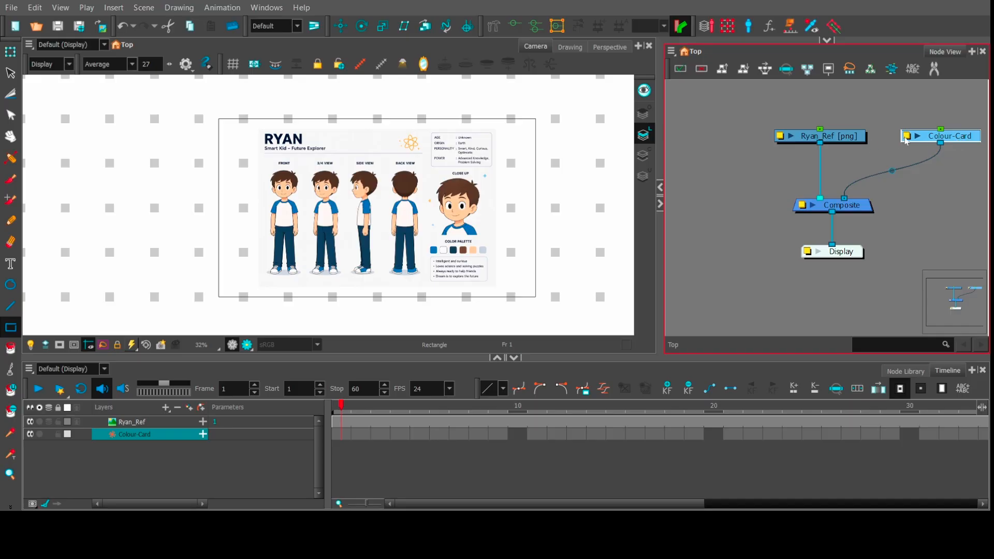
# Lock the Colour-Card layer and move its node slightly closer to Ryan_Ref.
pyautogui.click(482, 81)
pyautogui.hotkey('alt', 'l')
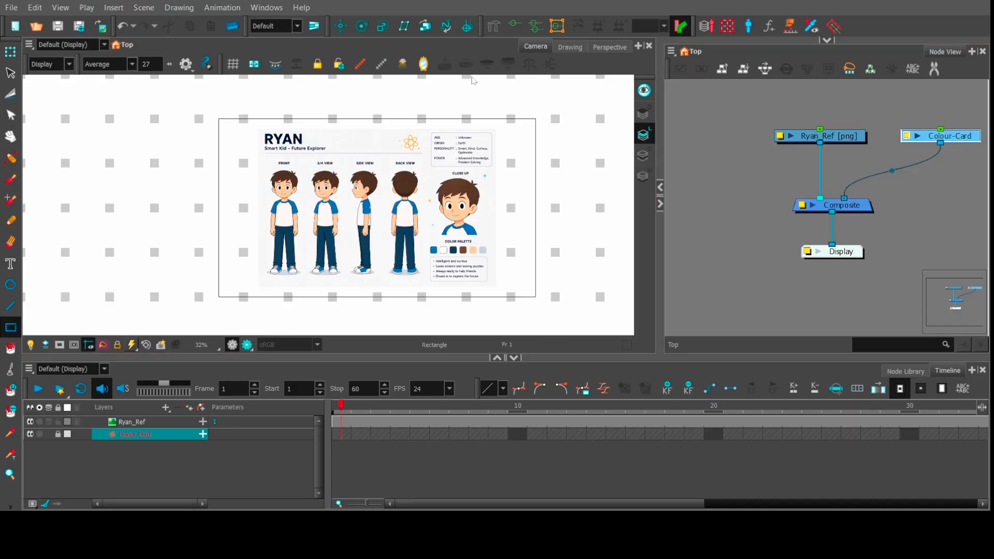
pyautogui.click(901, 152)
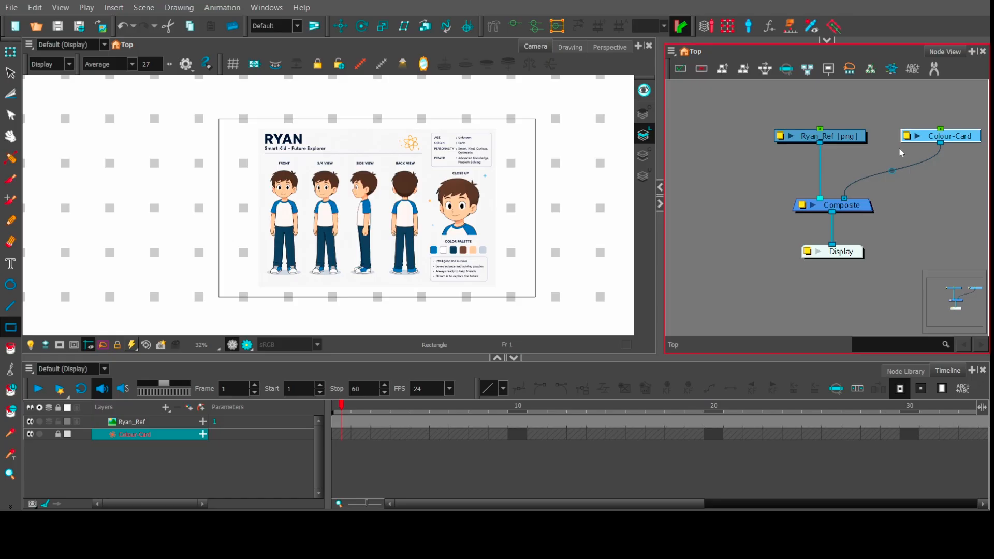
pyautogui.click(871, 130)
pyautogui.click(961, 137)
pyautogui.moveTo(961, 136); pyautogui.dragTo(955, 137)
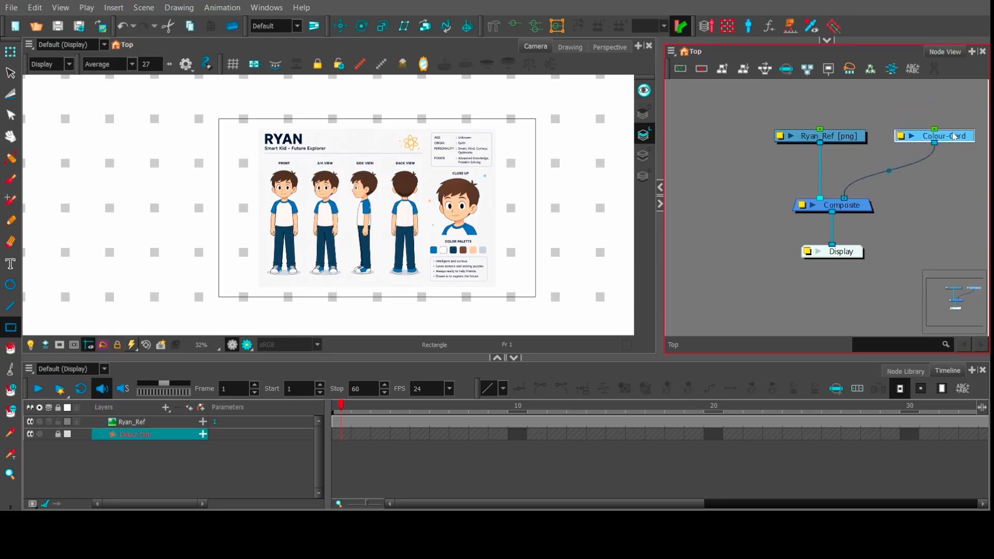
# Unlock the Colour-Card layer in the timeline, lock it again, and clear the selection.
pyautogui.click(520, 135)
pyautogui.click(751, 140)
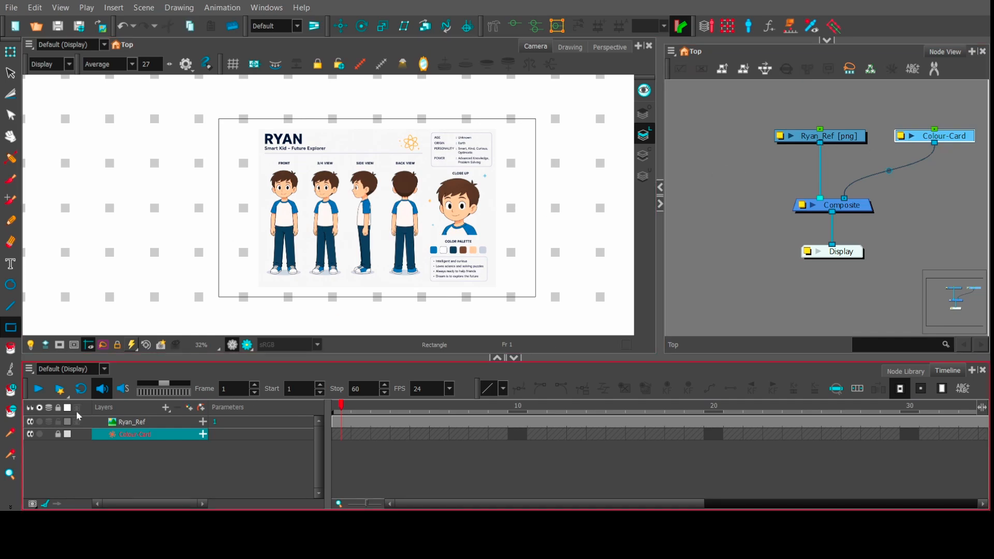
pyautogui.click(58, 435)
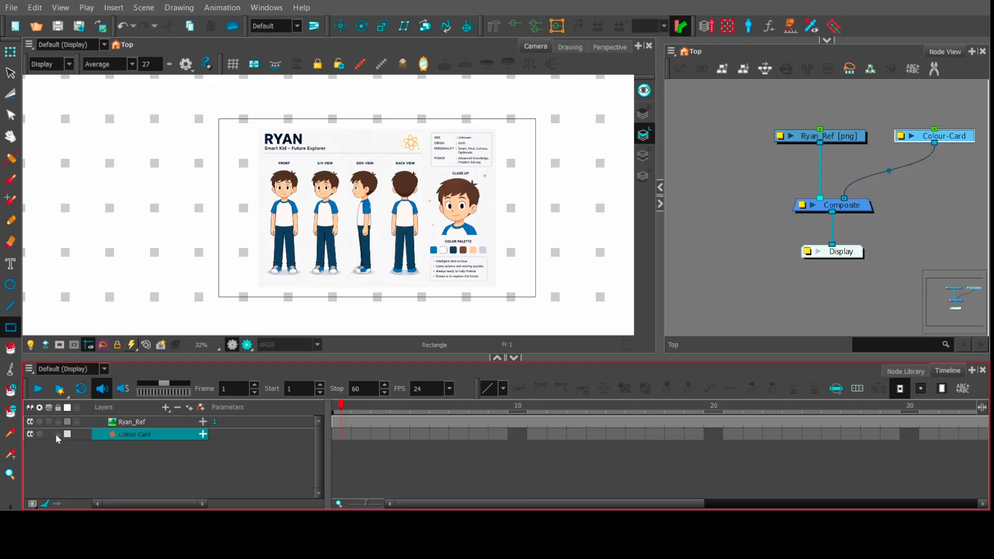
pyautogui.click(58, 435)
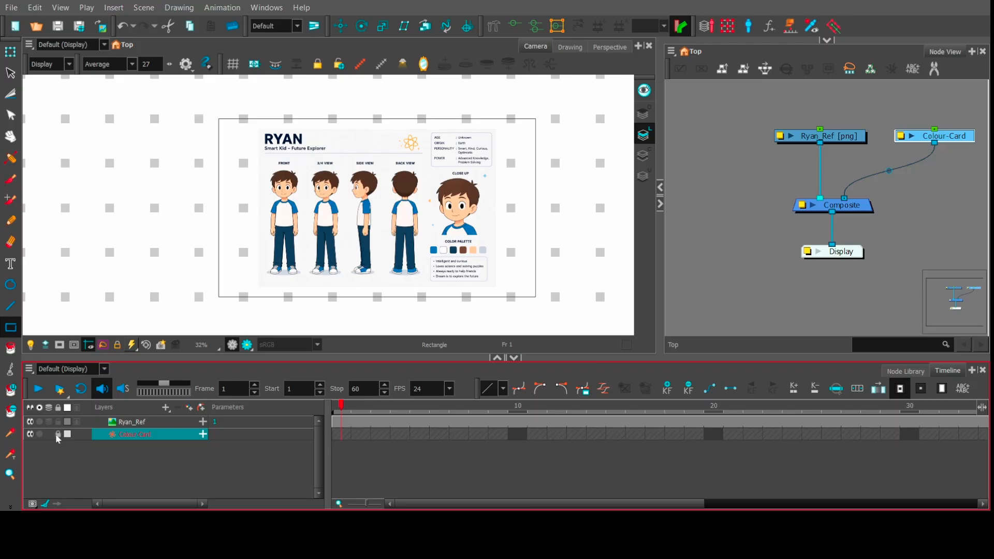
pyautogui.click(762, 190)
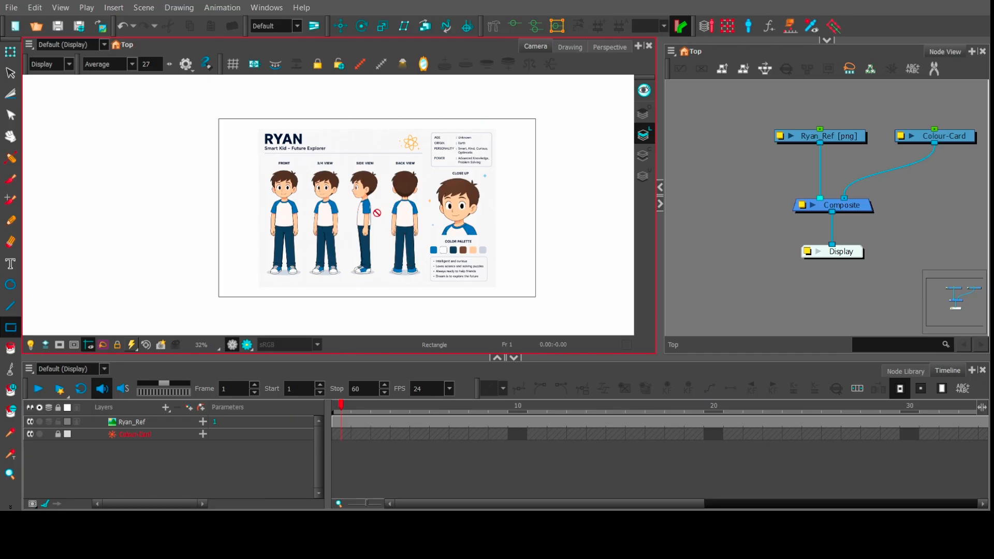
# Turn on the safe area in the Camera view and inspect the reference sheet within it.
pyautogui.click(74, 345)
pyautogui.scroll(4, 380, 210)
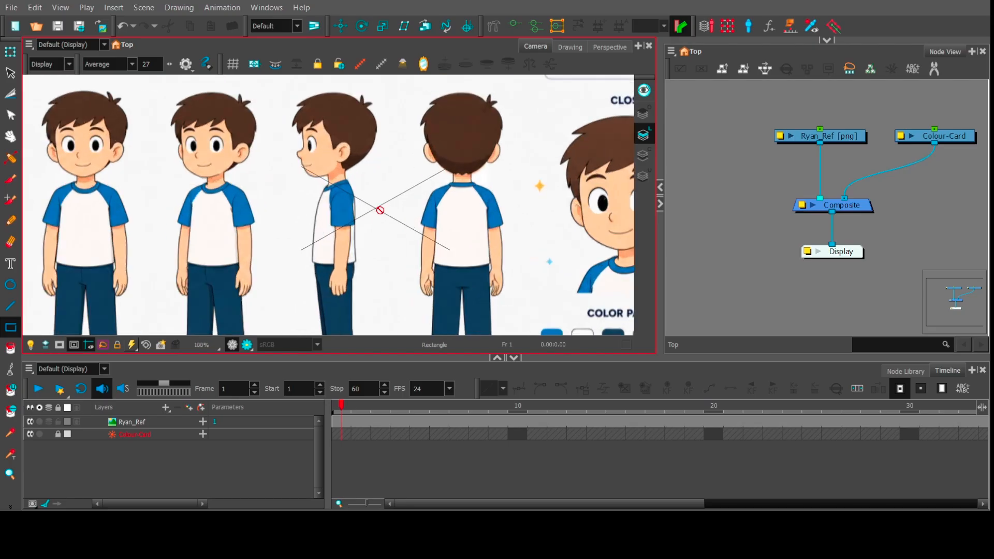
pyautogui.scroll(1, 437, 213)
pyautogui.scroll(-2, 377, 194)
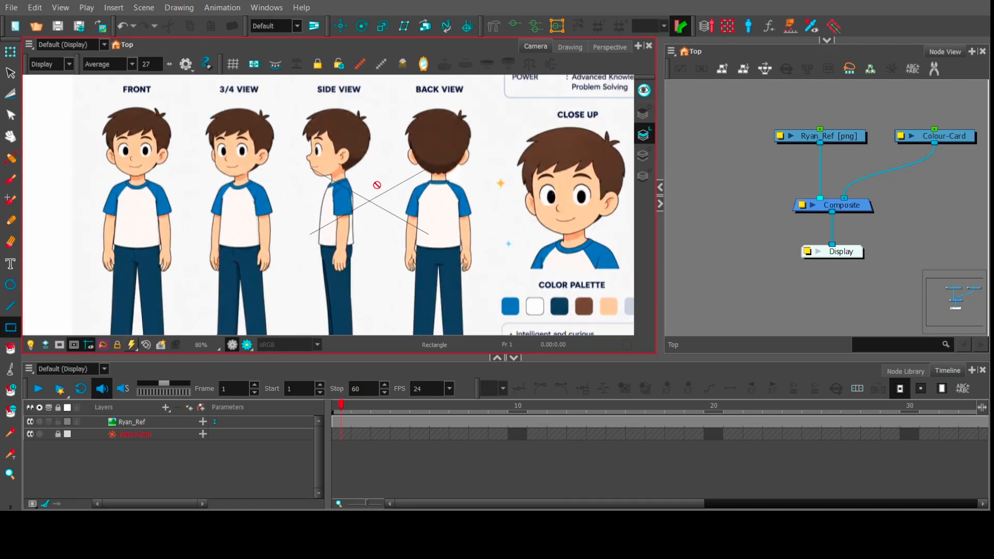
pyautogui.scroll(-2, 377, 185)
# Add a parent peg to the Ryan_Ref node and position it directly above the node.
pyautogui.click(842, 140)
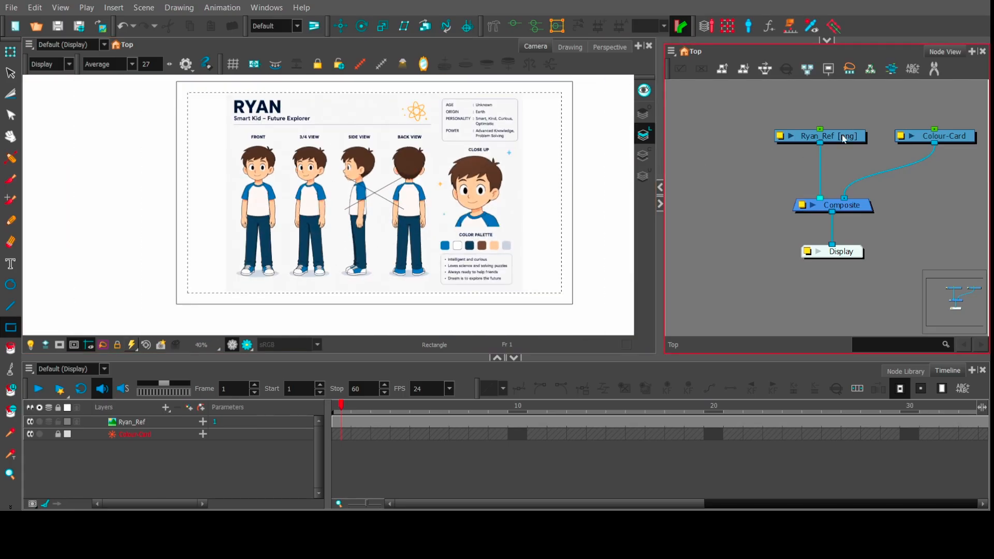
pyautogui.click(844, 139)
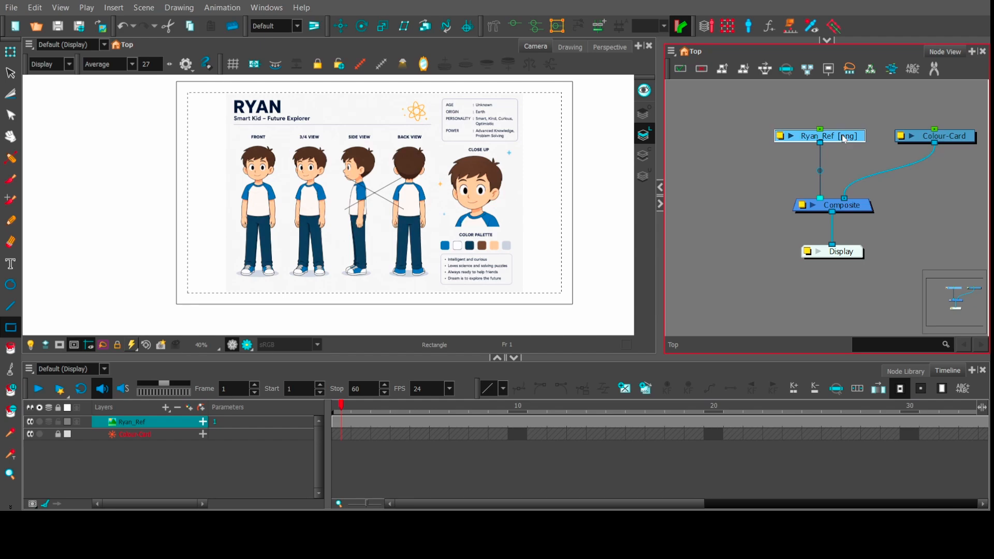
pyautogui.hotkey('ctrl', 'p')
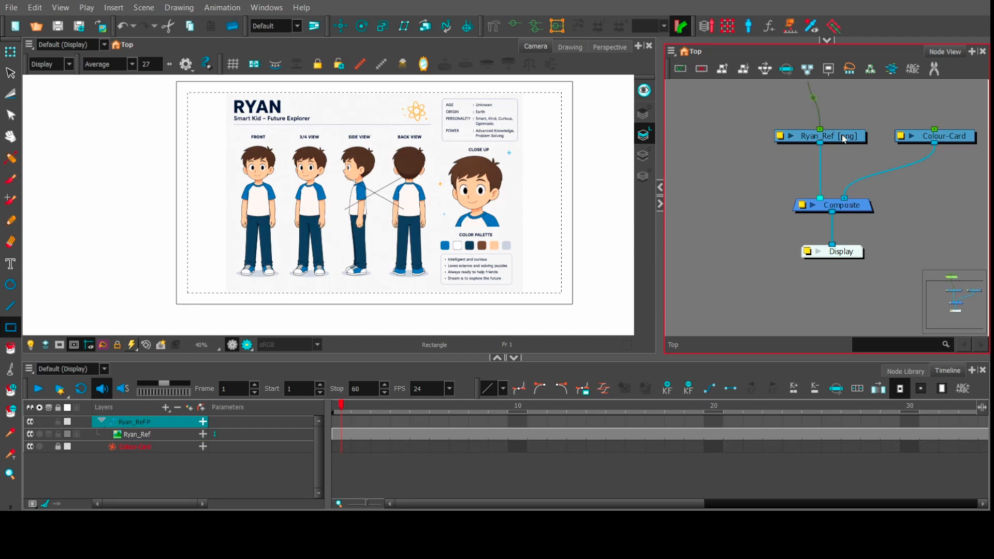
pyautogui.press('f')
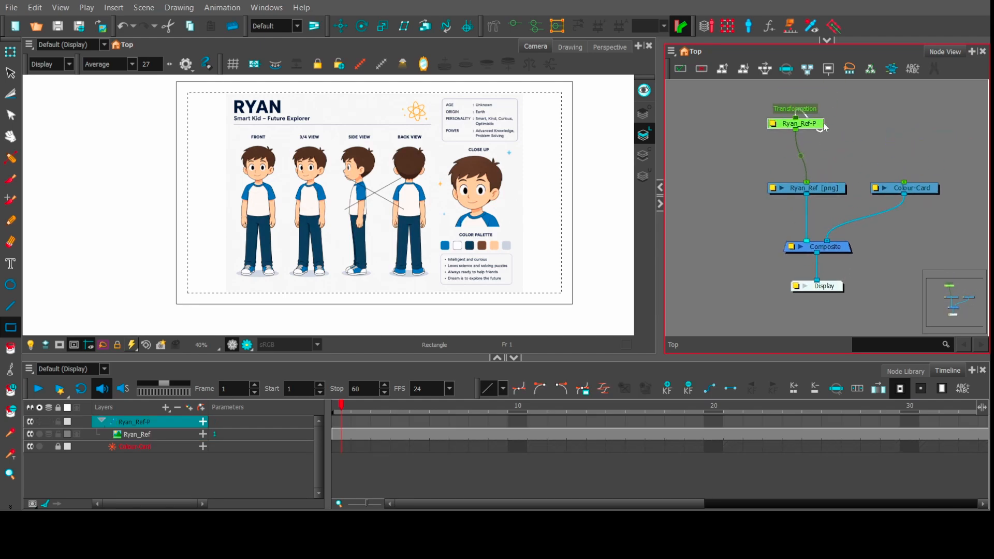
pyautogui.moveTo(823, 128)
pyautogui.mouseDown()
pyautogui.moveTo(825, 148)
pyautogui.moveTo(855, 157)
pyautogui.moveTo(773, 166)
pyautogui.mouseUp()
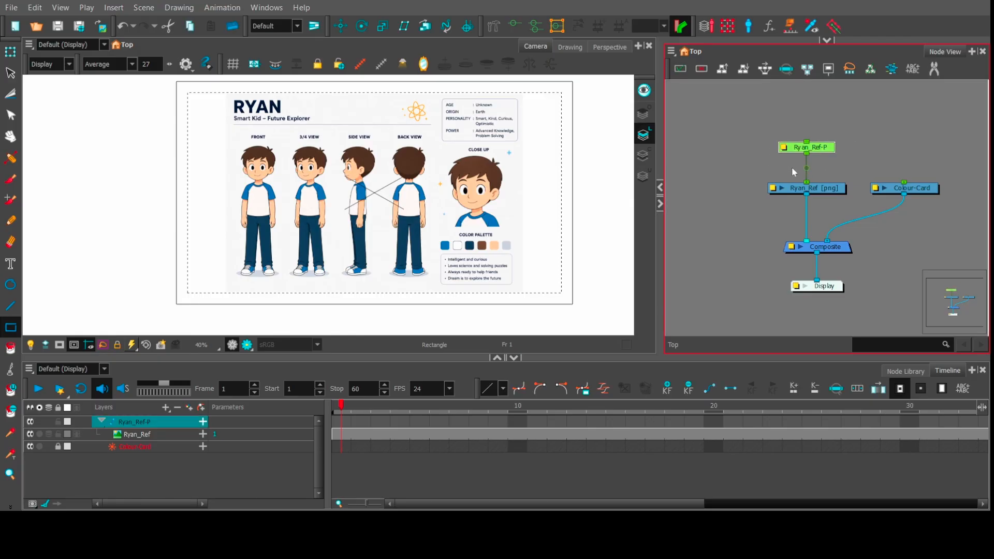
pyautogui.click(831, 170)
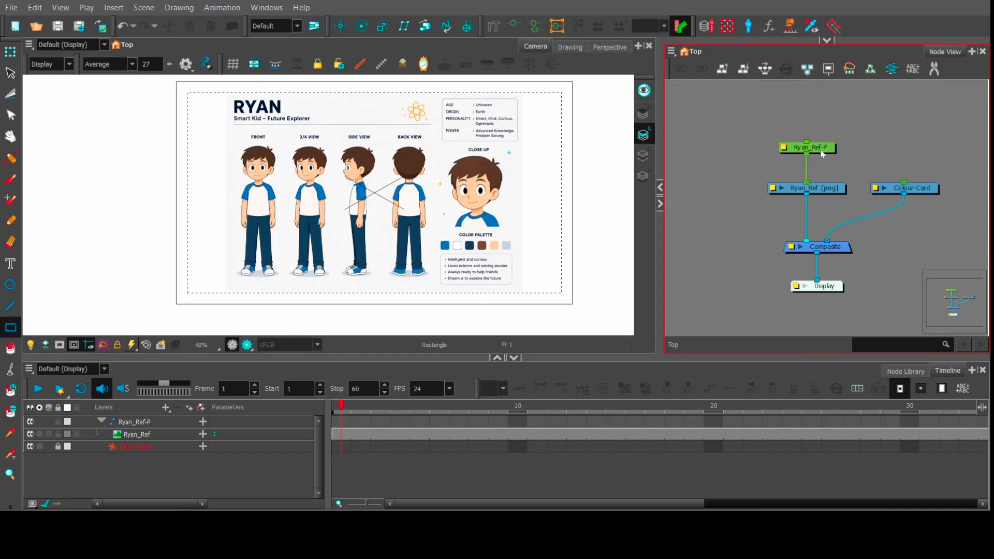
# Select the Ryan_Ref-P peg and activate the Transform tool for the reference sheet.
pyautogui.click(821, 151)
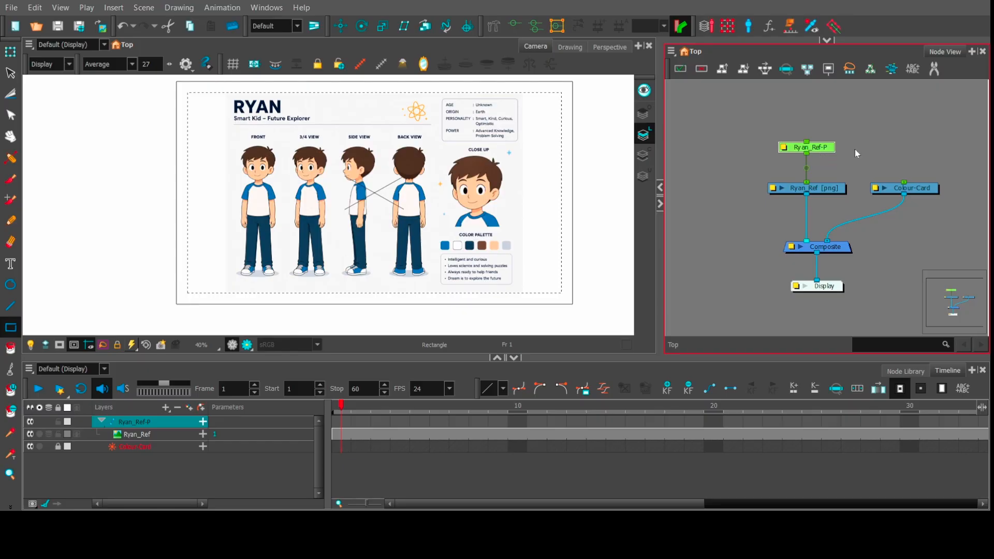
pyautogui.moveTo(856, 132); pyautogui.dragTo(749, 152)
pyautogui.moveTo(740, 202); pyautogui.dragTo(739, 204)
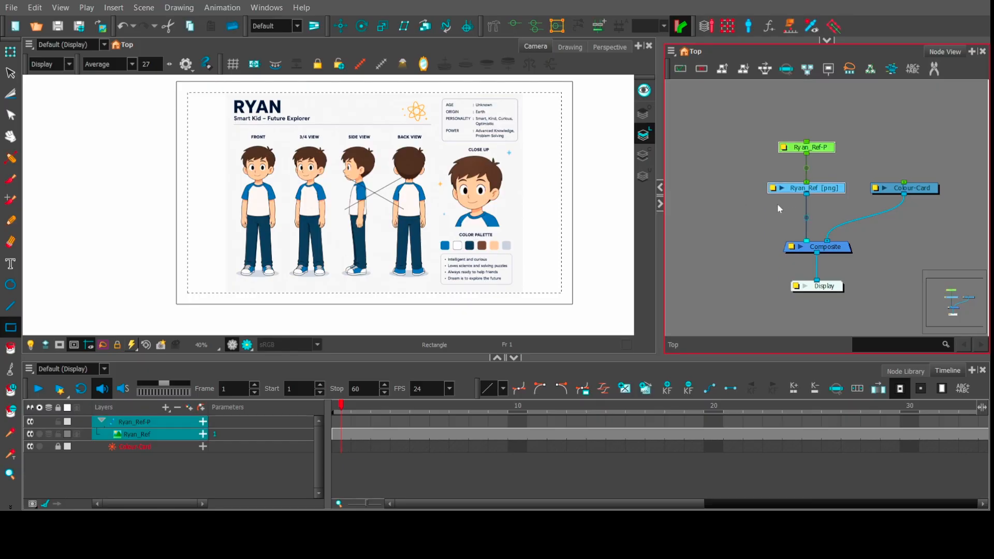
pyautogui.click(827, 150)
pyautogui.click(445, 146)
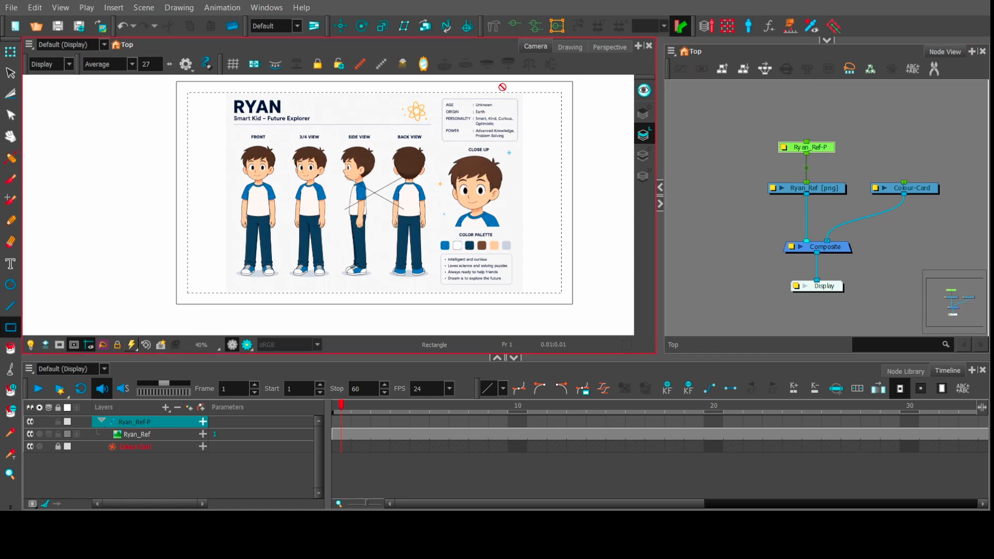
pyautogui.scroll(-2, 476, 151)
pyautogui.hotkey('shift', 't')
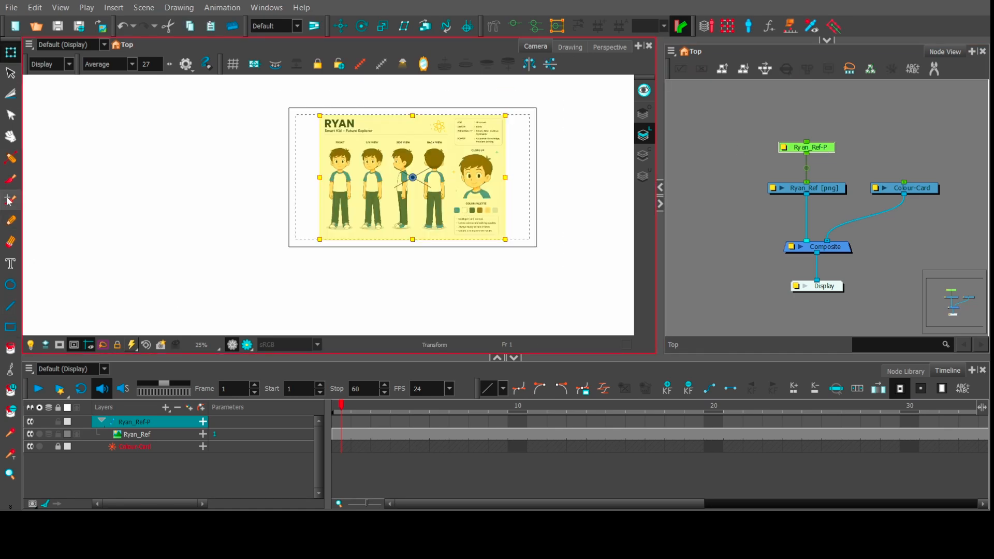
# Switch to the Text tool and then the Hand tool, returning to the Transform tool each time.
pyautogui.click(10, 264)
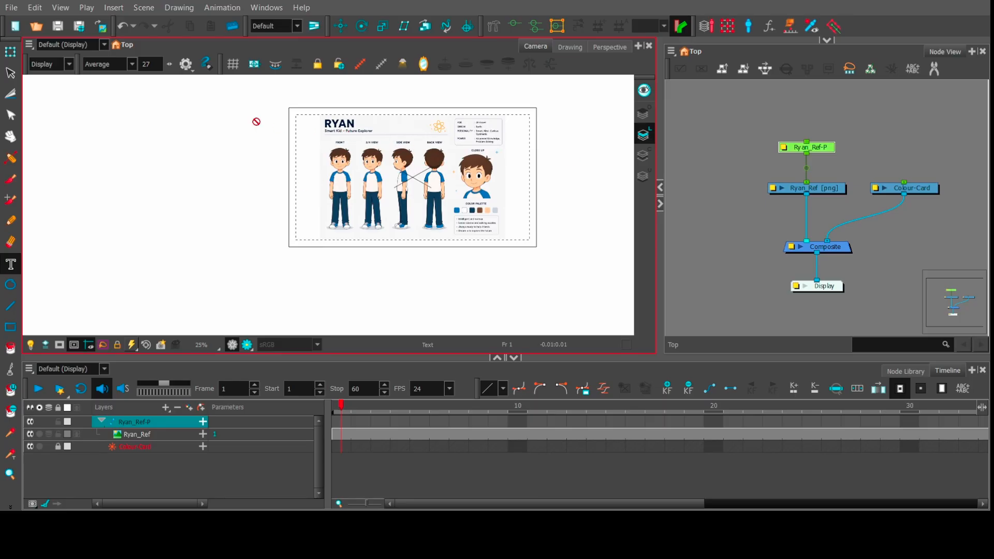
pyautogui.click(10, 54)
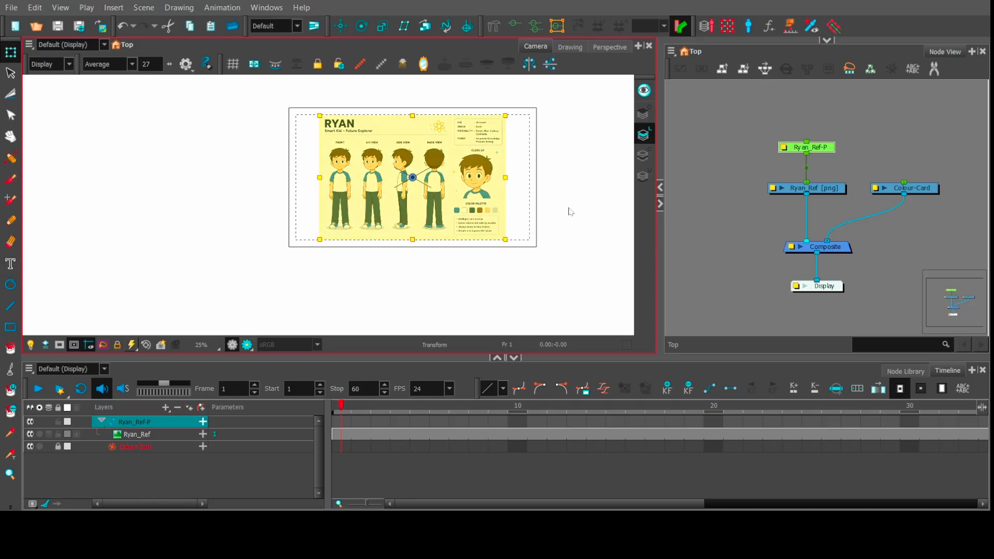
pyautogui.click(716, 195)
pyautogui.hotkey('shift', 't')
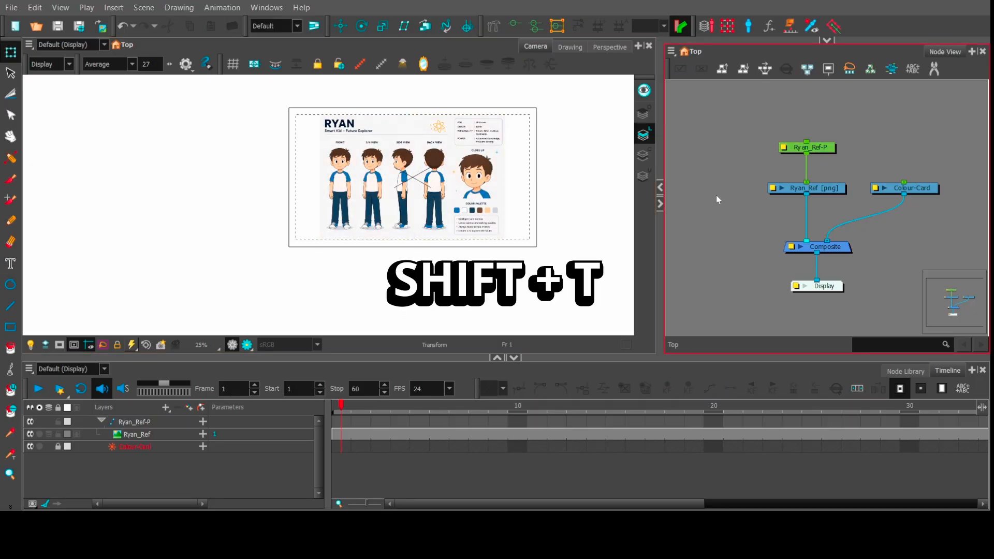
pyautogui.click(11, 136)
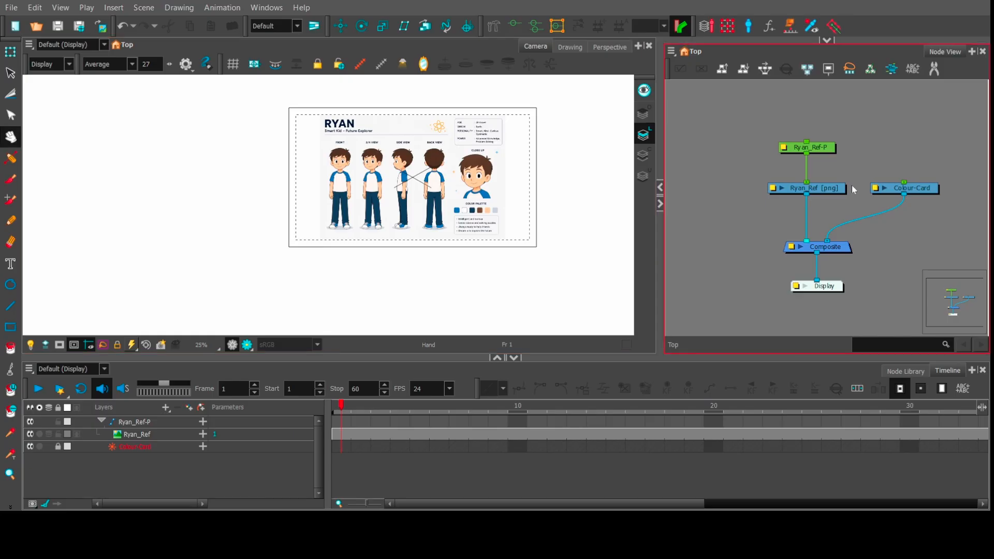
pyautogui.hotkey('alt', 's')
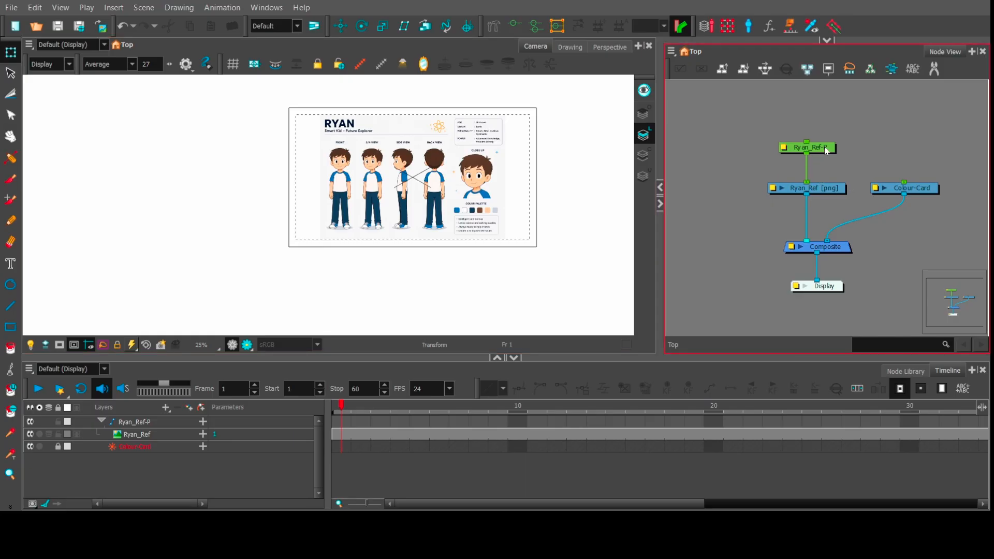
# Select the Ryan_Ref-P peg rather than the drawing and nudge the reference sheet to the right within the camera frame.
pyautogui.click(821, 192)
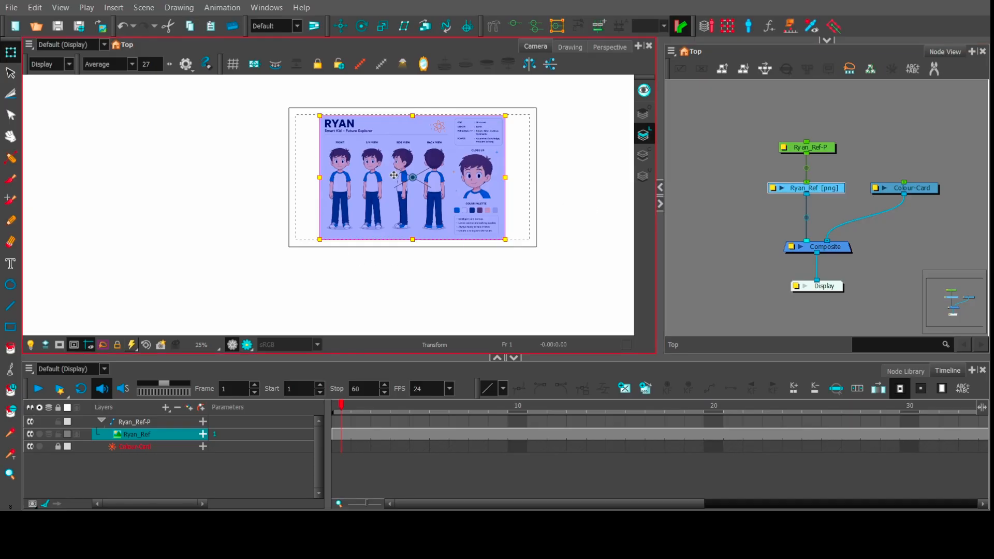
pyautogui.click(826, 150)
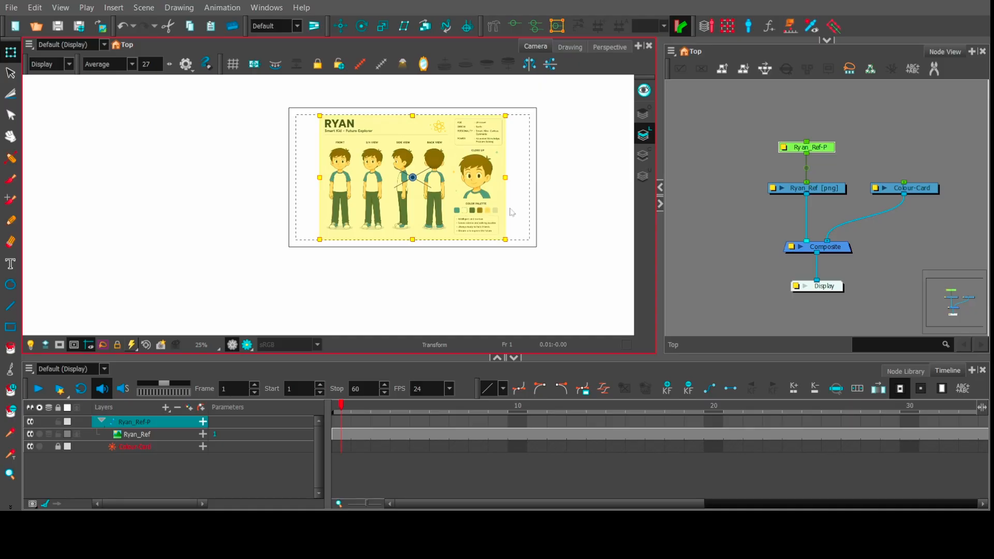
pyautogui.scroll(1, 428, 175)
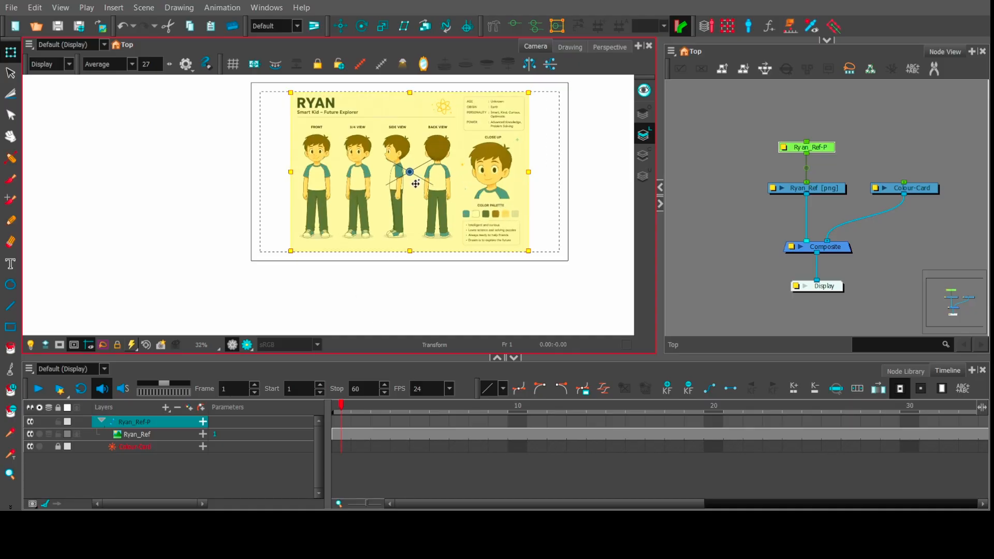
pyautogui.hotkey('shift', 'Right')
pyautogui.hotkey('shift', 'Right')
pyautogui.hotkey('shift', 'Right')
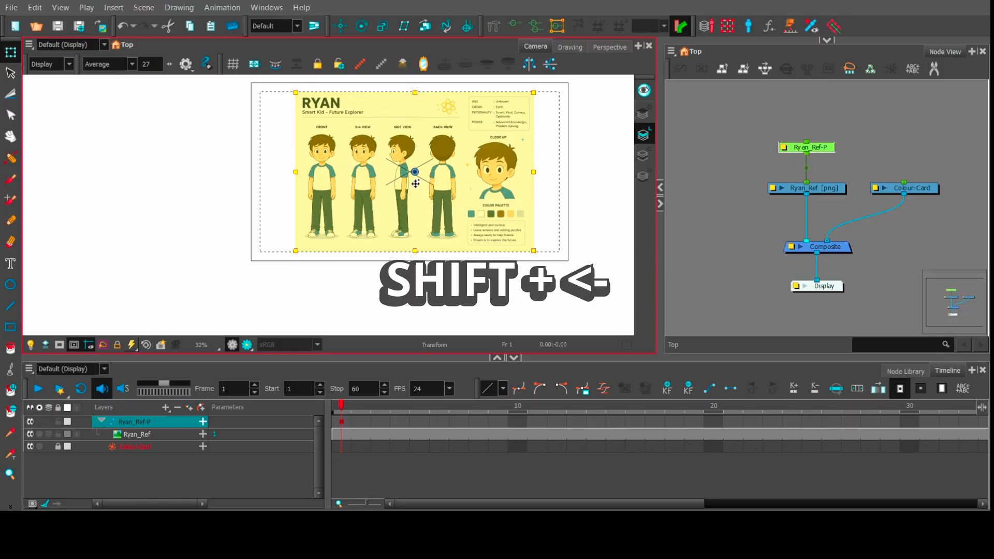
pyautogui.click(341, 425)
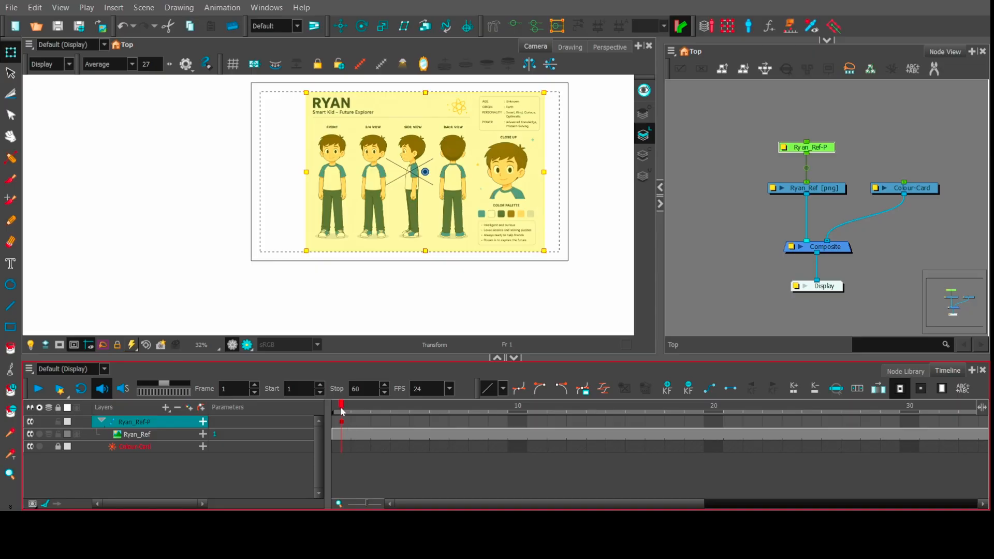
pyautogui.click(464, 198)
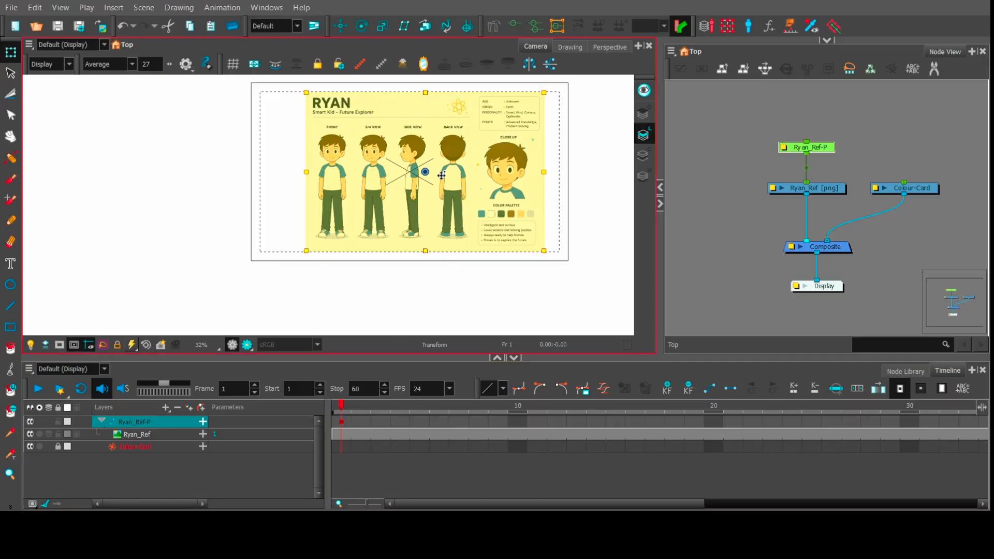
pyautogui.press('Right')
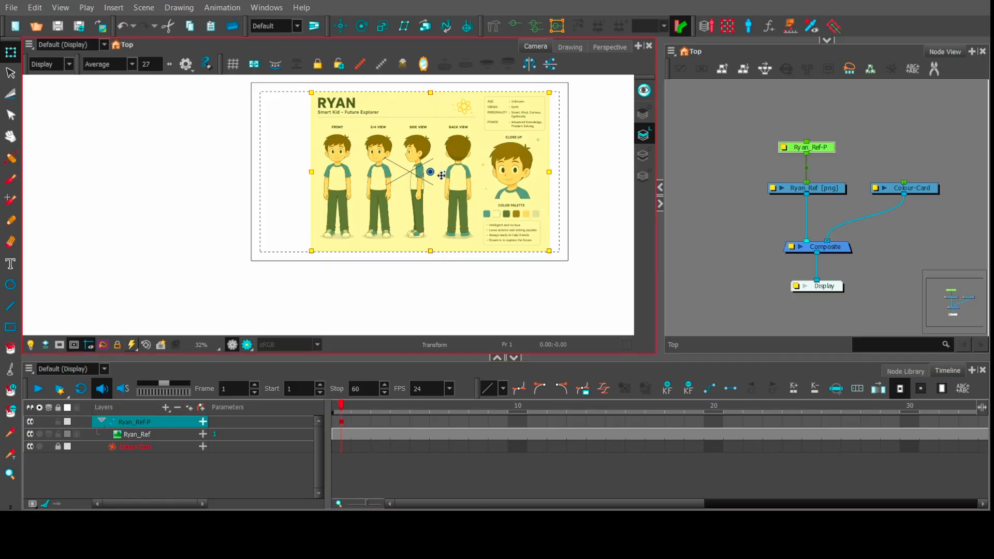
# Nudge the Ryan_Ref-P peg left until the reference sheet is centred in the camera frame.
pyautogui.press('Left')
pyautogui.press('Left')
pyautogui.press('Left')
pyautogui.press('Left')
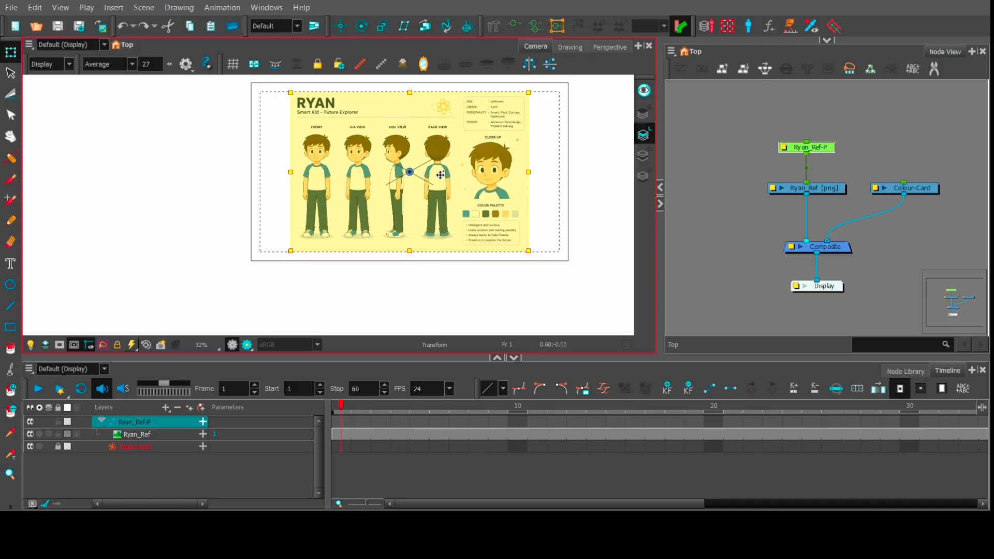
pyautogui.moveTo(528, 251); pyautogui.dragTo(587, 288)
pyautogui.hotkey('ctrl', 'z')
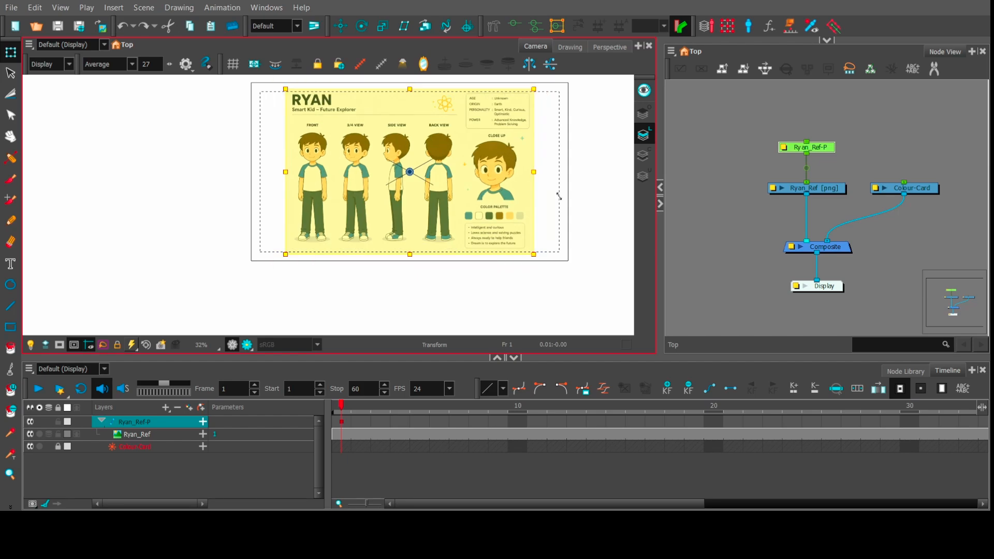
pyautogui.click(539, 224)
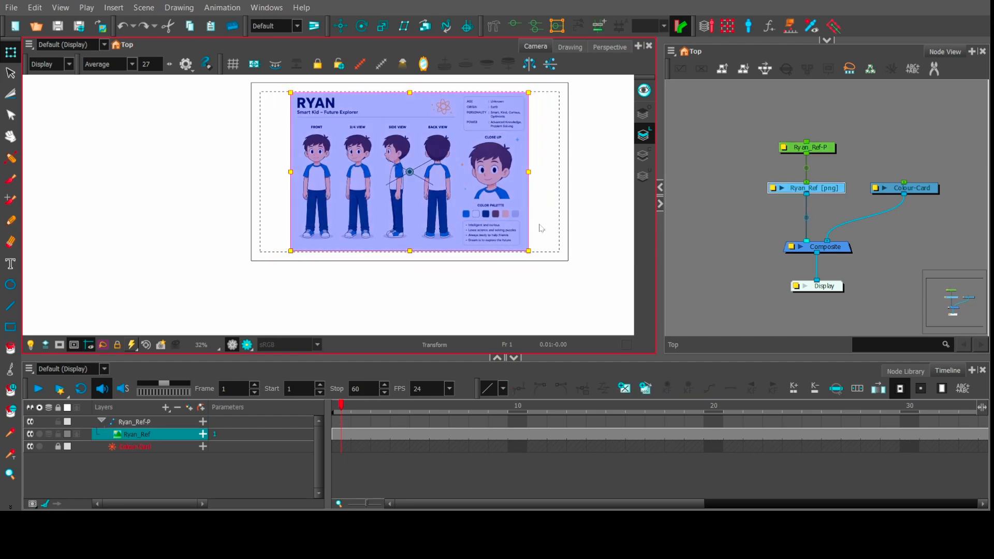
# Select the Ryan_Ref-P peg, enlarge the reference sheet past the camera frame edges, and nudge it upward.
pyautogui.click(818, 150)
pyautogui.moveTo(529, 250)
pyautogui.mouseDown()
pyautogui.moveTo(582, 299)
pyautogui.moveTo(565, 276)
pyautogui.moveTo(591, 296)
pyautogui.moveTo(576, 287)
pyautogui.mouseUp()
pyautogui.press('Up')
pyautogui.press('Up')
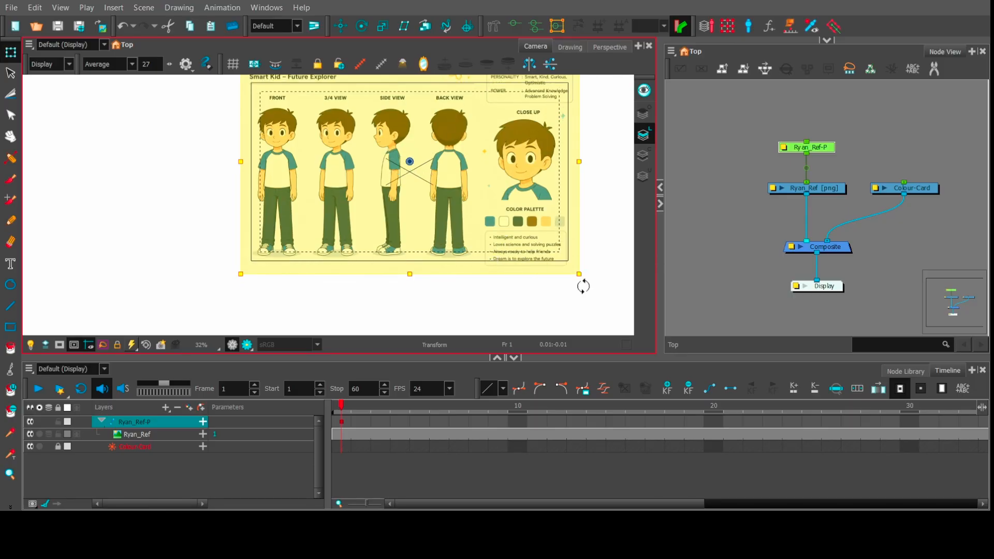
# Nudge the enlarged reference sheet right until the front-view figure is near the camera's centre cross.
pyautogui.press('Right')
pyautogui.press('Right')
pyautogui.press('Right')
pyautogui.press('Right')
pyautogui.press('Right')
pyautogui.press('Right')
pyautogui.press('Right')
pyautogui.press('Right')
pyautogui.press('Right')
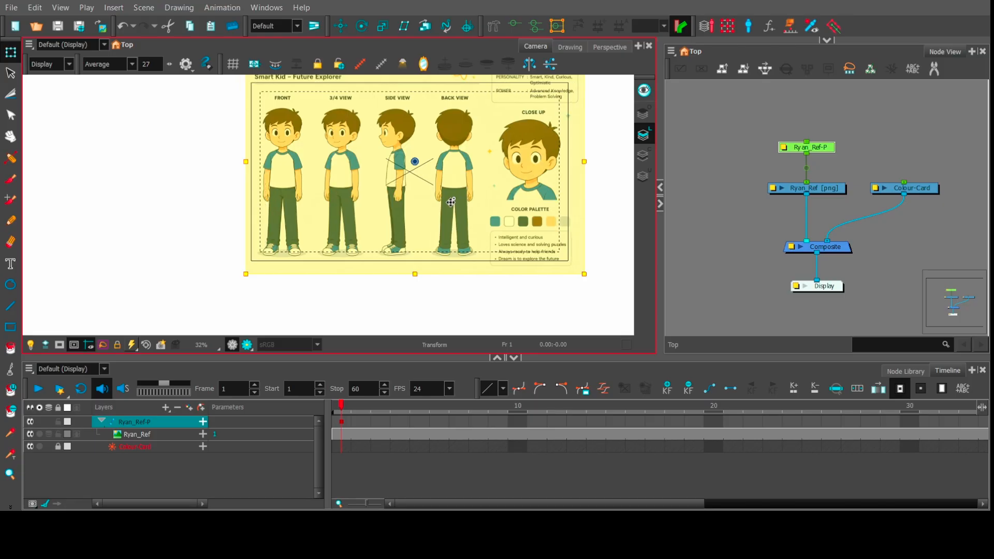
pyautogui.press('Right')
pyautogui.press('Right')
pyautogui.press('Right')
pyautogui.press('Right')
pyautogui.press('Right')
pyautogui.press('Right')
pyautogui.press('Right')
pyautogui.press('Right')
pyautogui.press('Right')
pyautogui.press('Right')
pyautogui.press('Right')
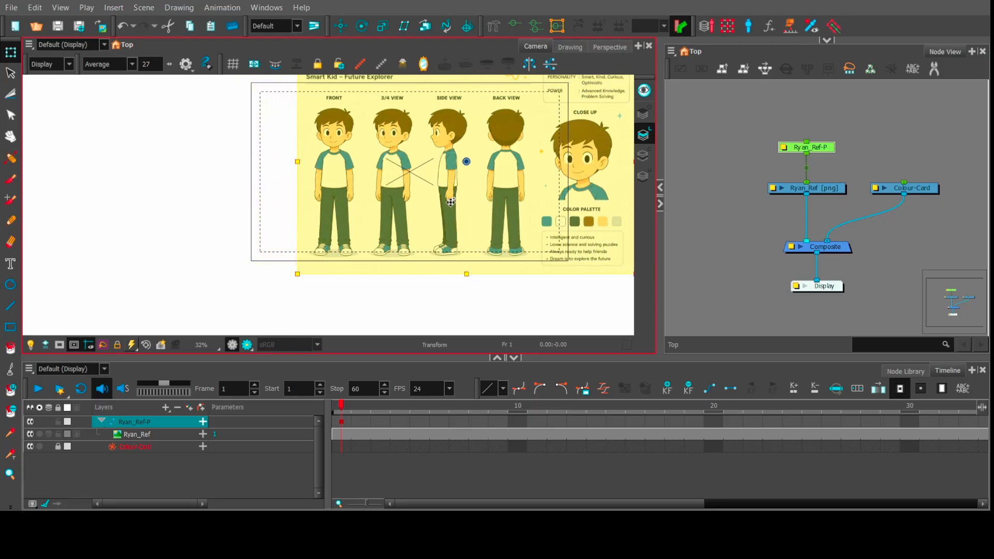
pyautogui.press('Right')
pyautogui.press('Right')
pyautogui.press('Right')
pyautogui.press('Right')
pyautogui.press('Right')
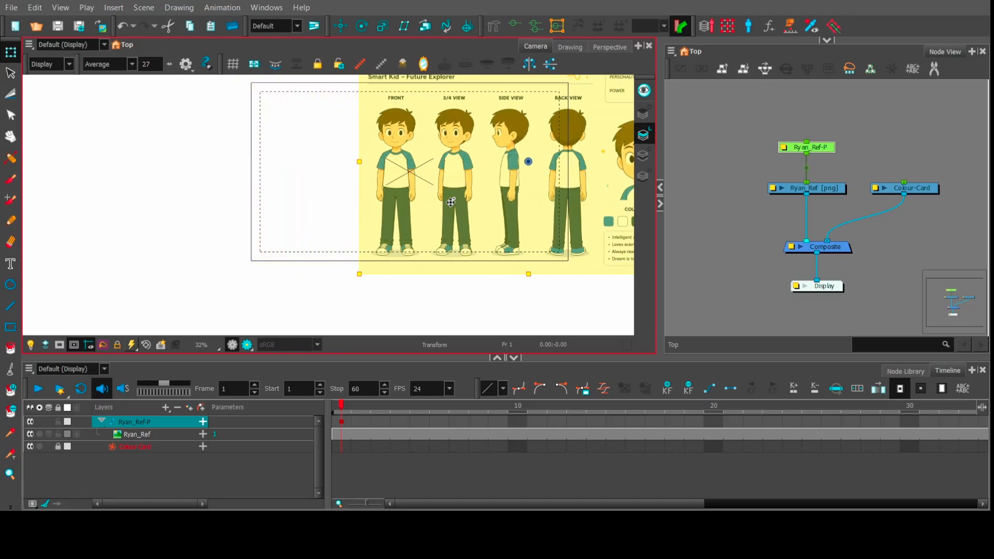
# Raise the reference sheet and fine-tune its position so the whole front-view figure sits centred inside the safe area.
pyautogui.press('Up')
pyautogui.press('Up')
pyautogui.press('Up')
pyautogui.press('Up')
pyautogui.press('Up')
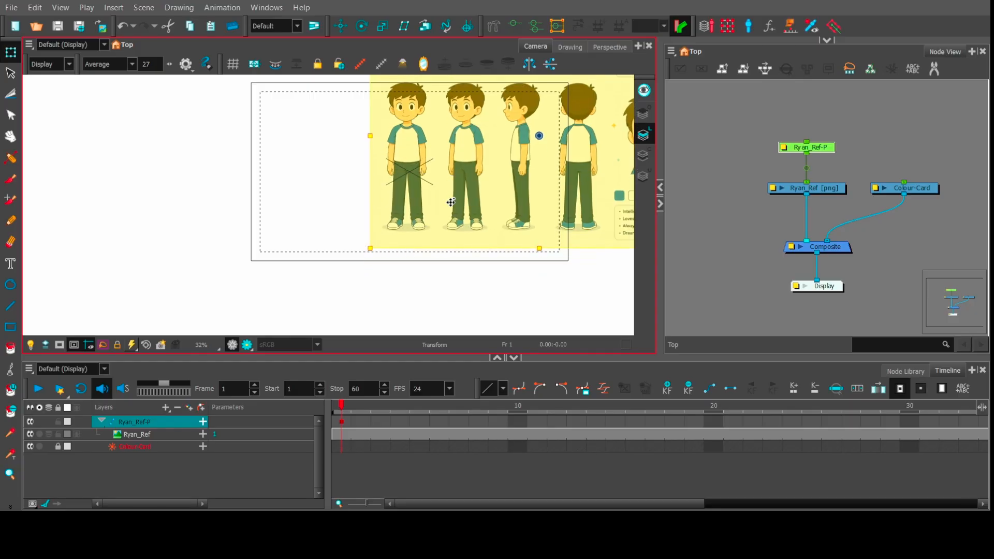
pyautogui.press('Down')
pyautogui.press('Right')
pyautogui.press('Right')
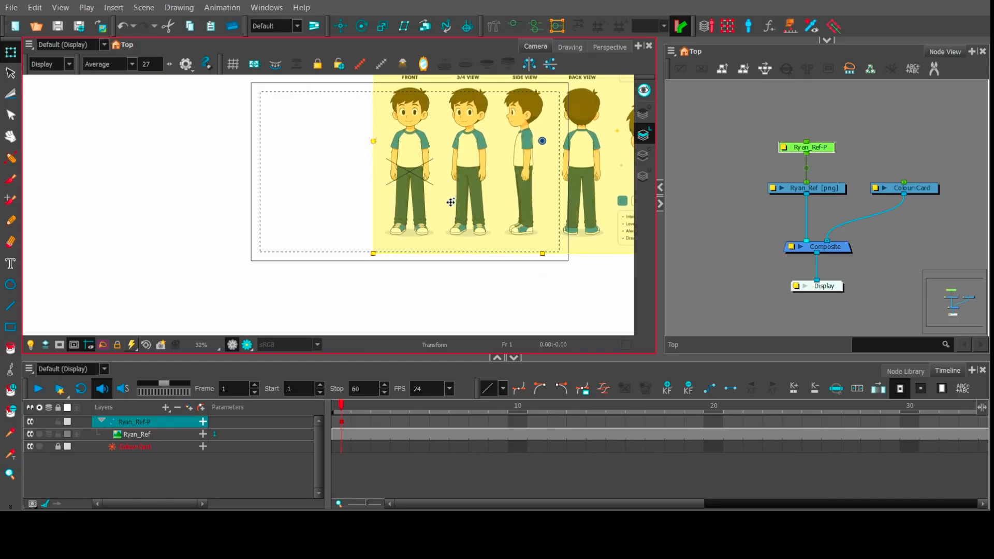
pyautogui.press('Left')
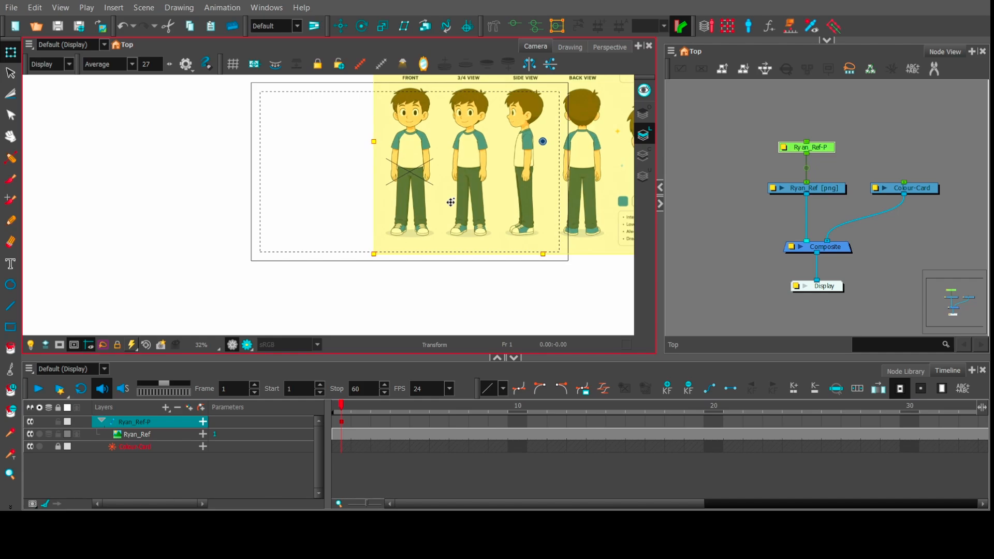
pyautogui.press('Up')
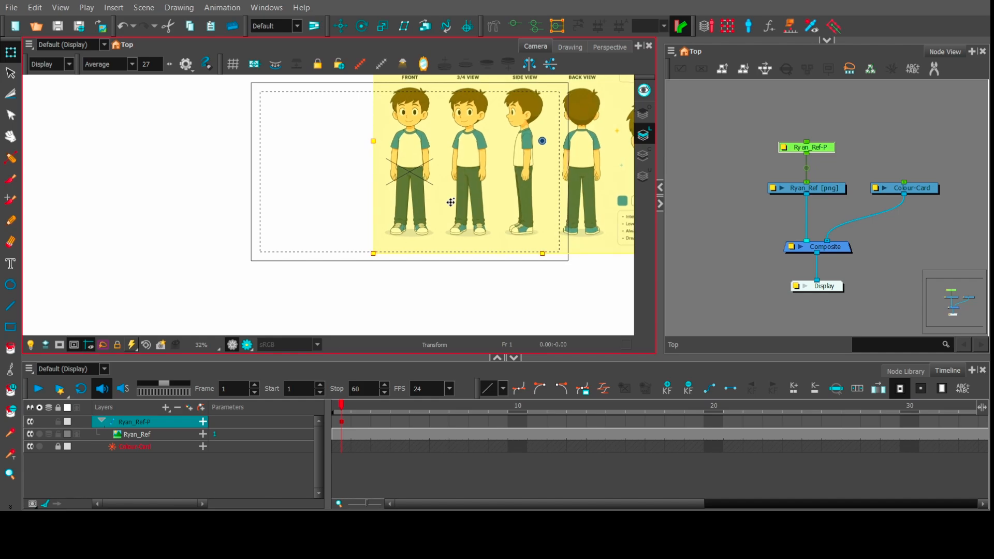
# Examine the front-view figure's alignment with the camera's centre cross up close in the enlarged Camera view.
pyautogui.scroll(4, 450, 202)
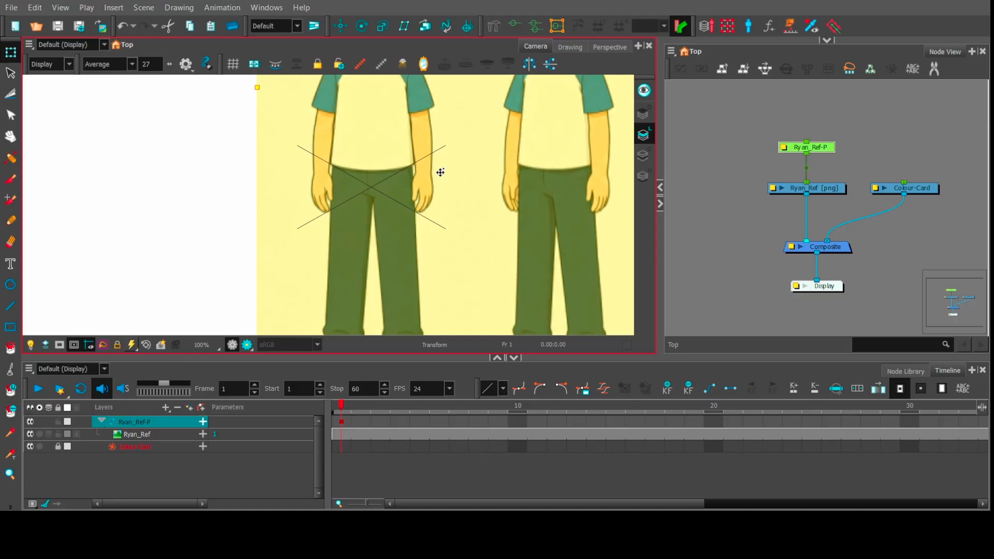
pyautogui.scroll(1, 451, 178)
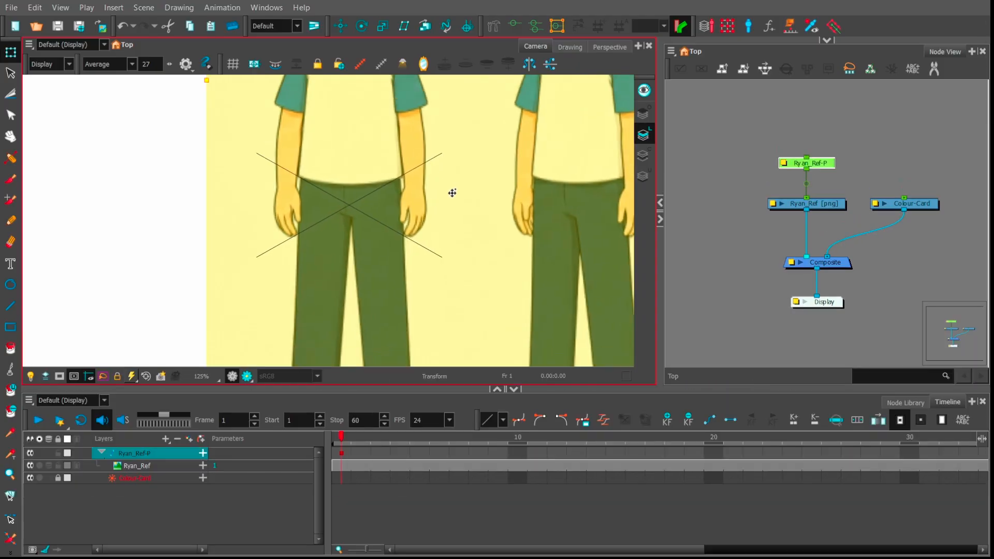
pyautogui.press('`')
pyautogui.scroll(-1, 591, 260)
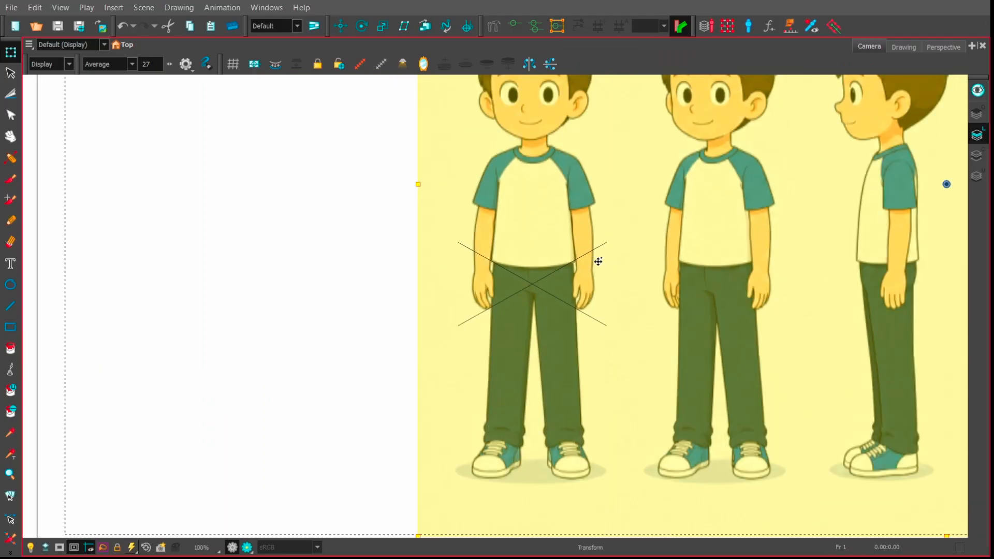
pyautogui.moveTo(595, 260); pyautogui.dragTo(535, 227)
pyautogui.hotkey('ctrl', 'z')
pyautogui.hotkey('ctrl', 'f')
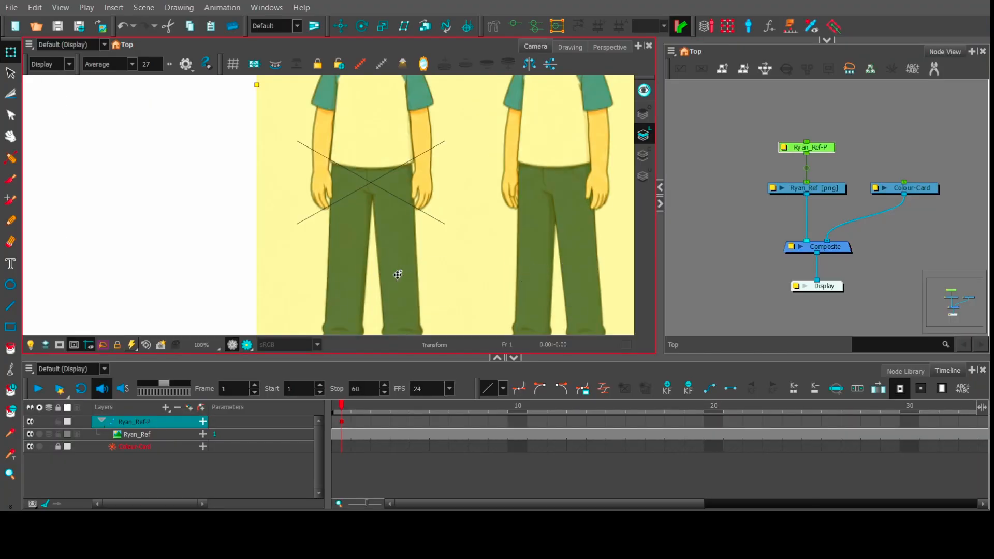
pyautogui.press('`')
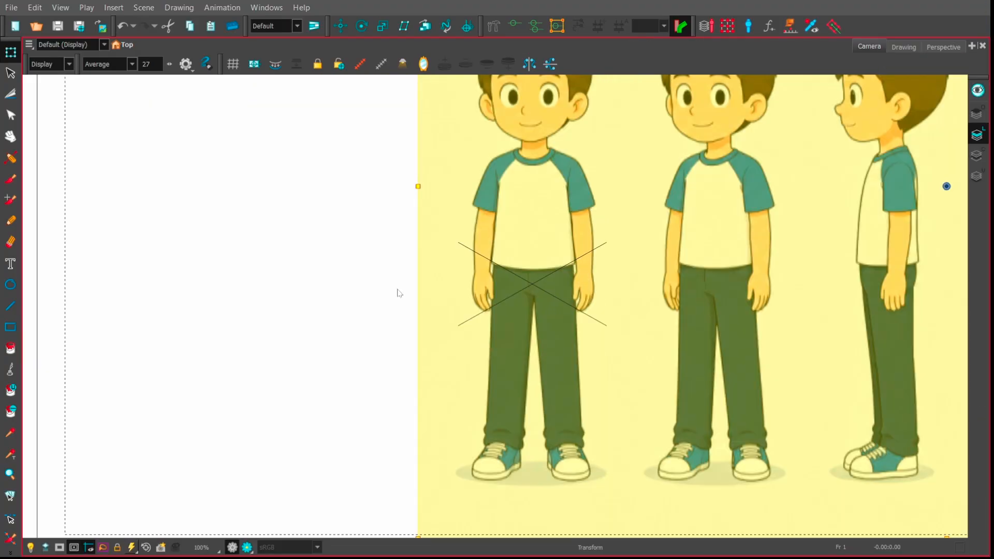
pyautogui.press('`')
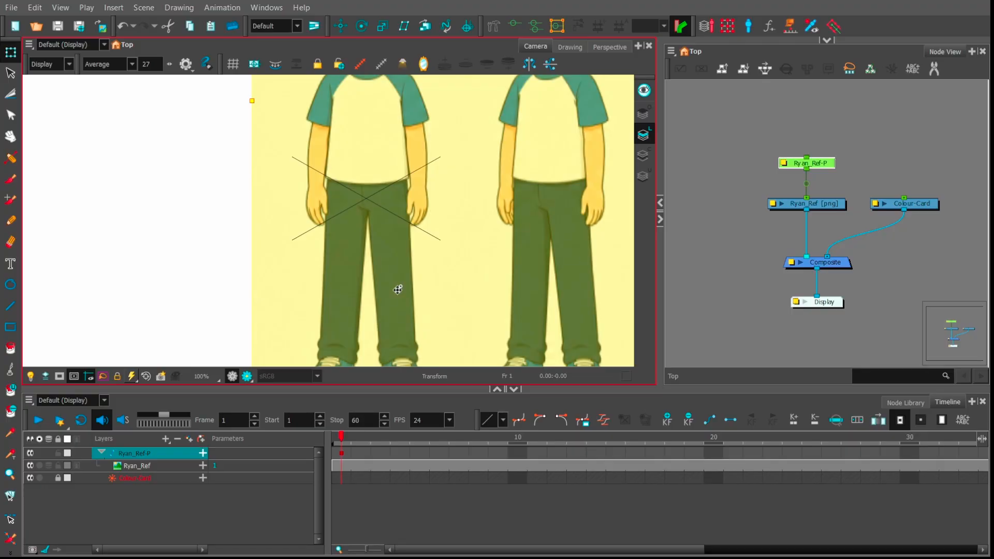
pyautogui.scroll(-4, 414, 228)
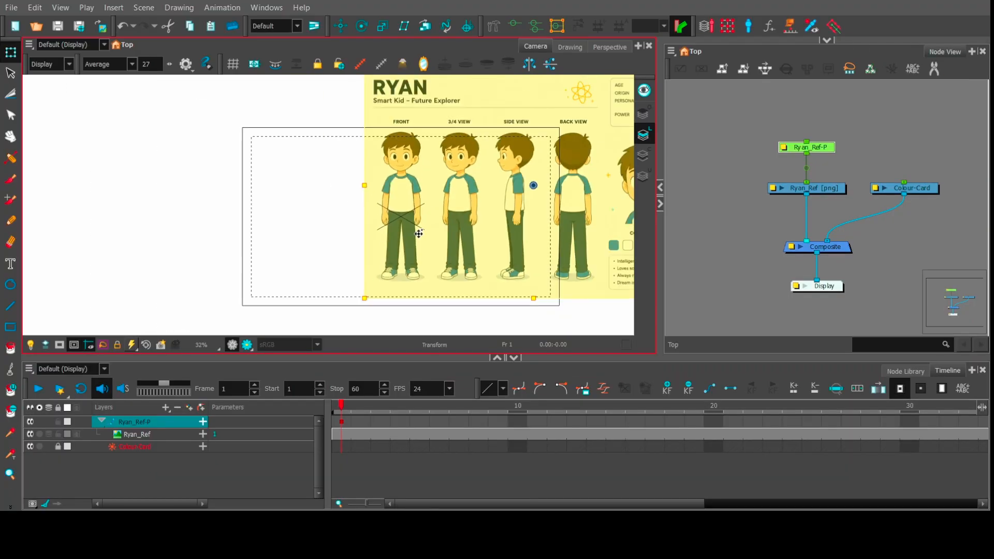
# On frame 2, nudge the Ryan_Ref-P peg left until the 3/4-view figure is centred on the camera's cross.
pyautogui.click(357, 412)
pyautogui.press('Left')
pyautogui.press('Left')
pyautogui.press('Left')
pyautogui.press('Left')
pyautogui.press('Left')
pyautogui.press('Left')
pyautogui.press('Left')
pyautogui.press('Left')
pyautogui.press('Left')
pyautogui.press('Left')
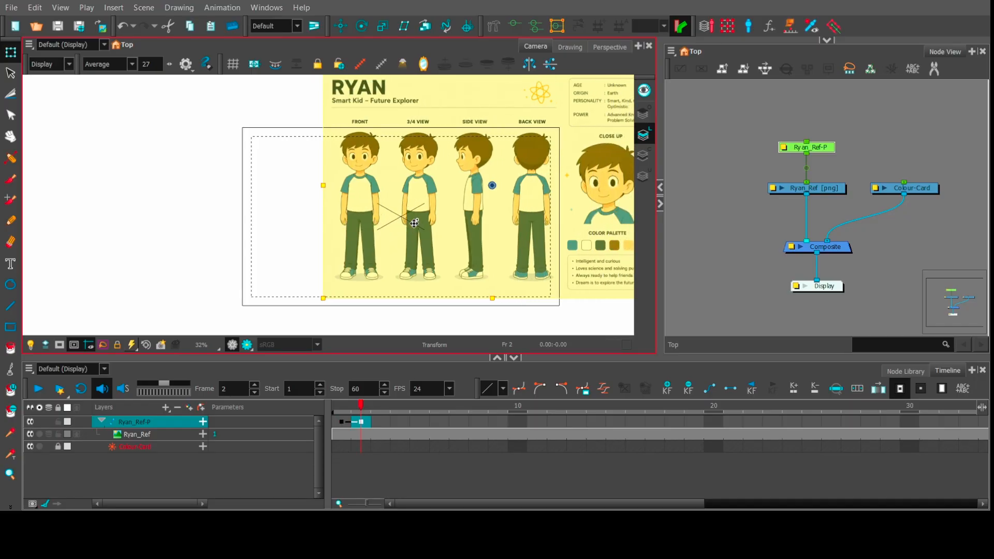
pyautogui.press('Left')
pyautogui.press('Left')
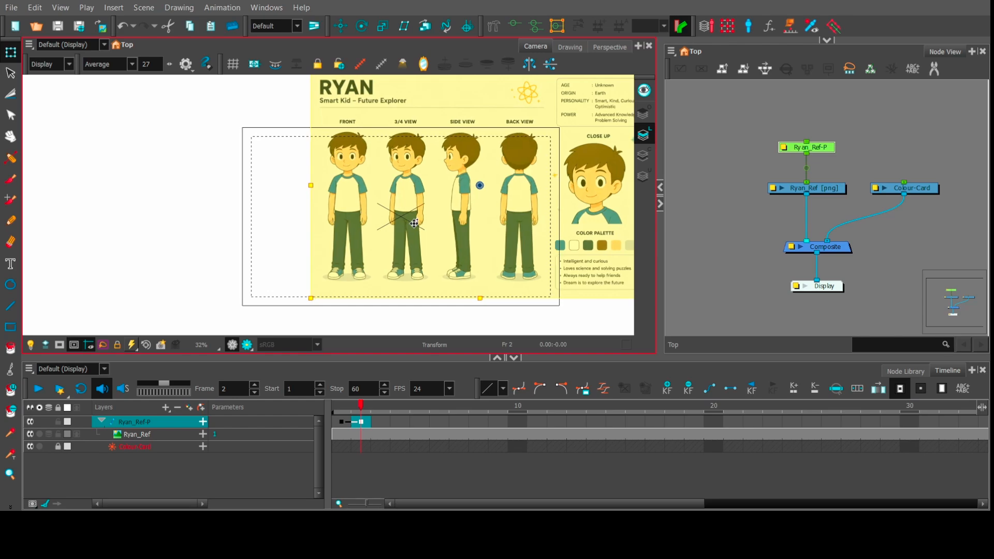
pyautogui.press('Left')
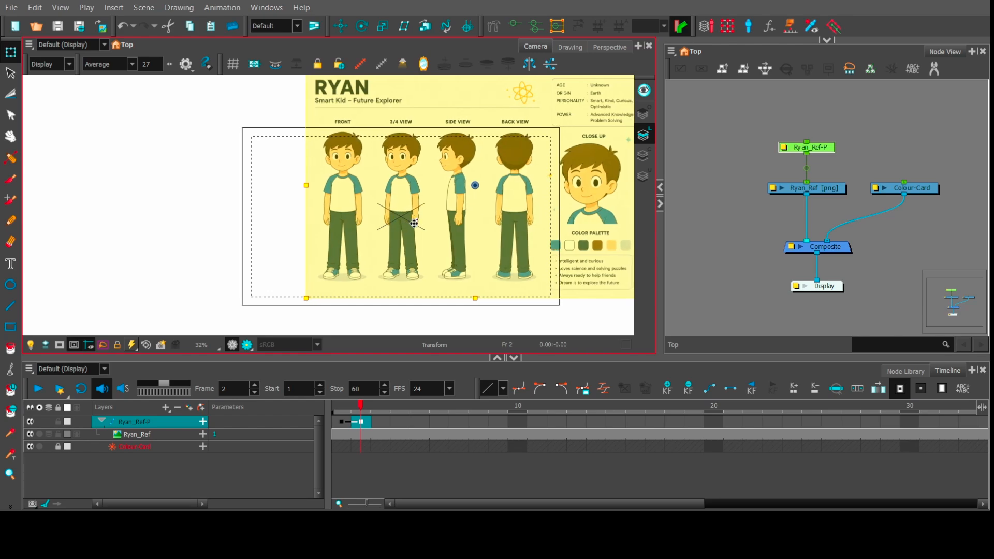
pyautogui.press('Right')
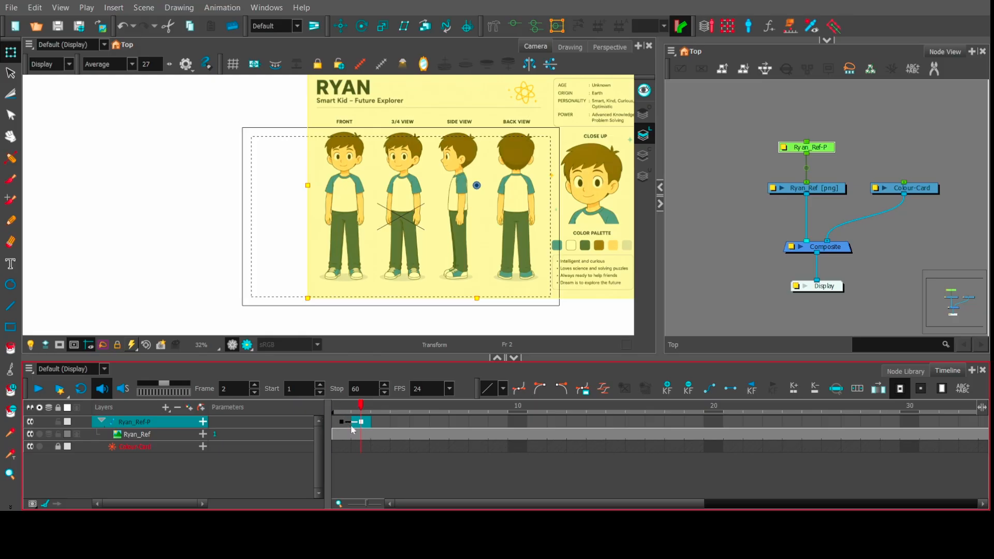
# Compare the peg's poses on frames 1 and 2 and convert frame 1's keyframe to a stop-motion keyframe.
pyautogui.click(344, 412)
pyautogui.click(359, 412)
pyautogui.click(344, 412)
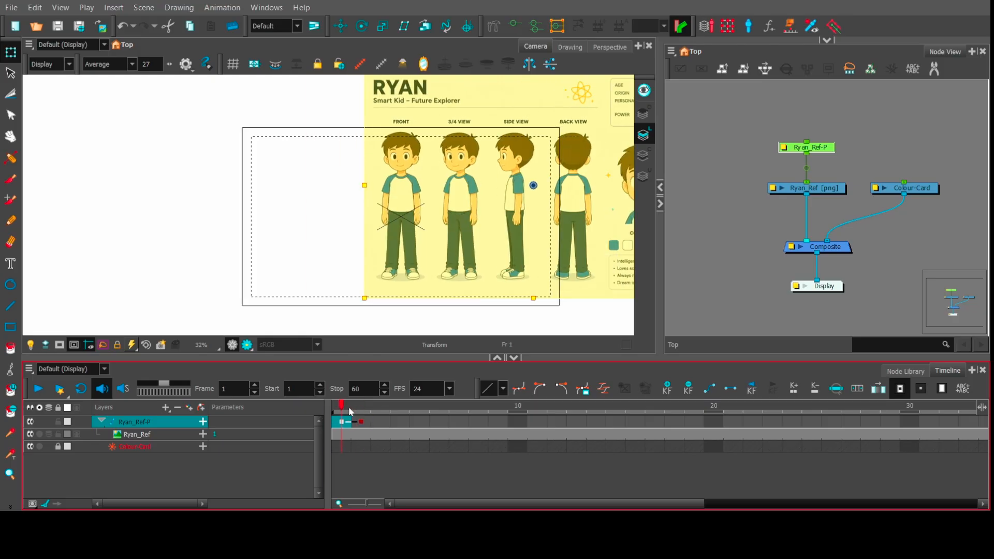
pyautogui.click(360, 412)
pyautogui.click(346, 412)
pyautogui.click(359, 412)
pyautogui.click(346, 412)
pyautogui.click(361, 429)
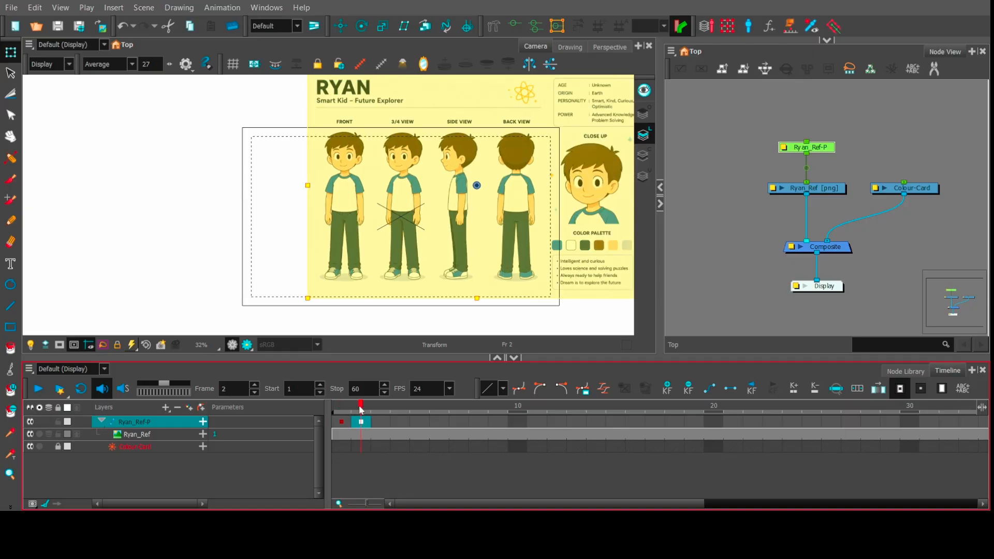
# On frame 3, nudge the reference sheet left until the side-view figure is centred on the camera's cross.
pyautogui.click(374, 408)
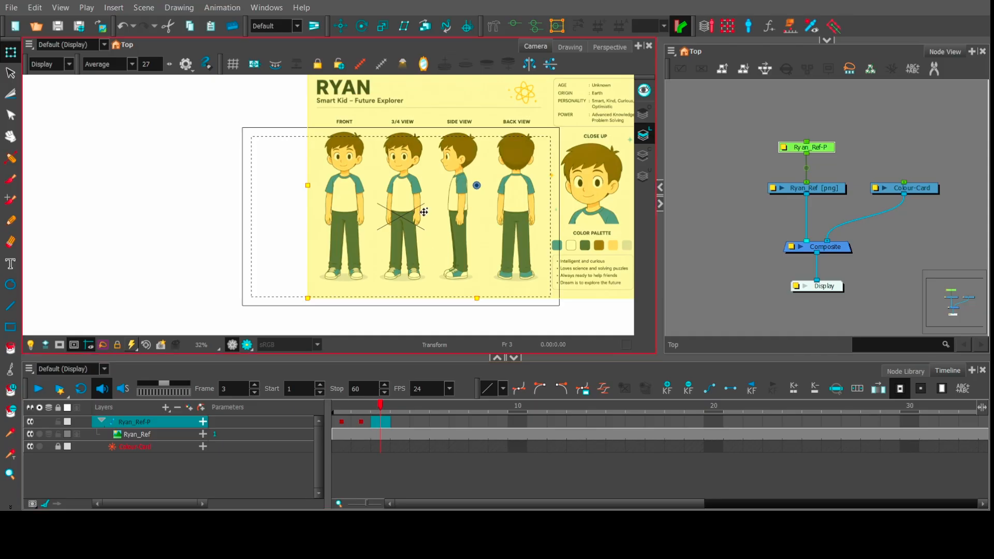
pyautogui.press('Left')
pyautogui.press('Left')
pyautogui.press('Left')
pyautogui.press('Left')
pyautogui.press('Left')
pyautogui.press('Left')
pyautogui.press('Left')
pyautogui.press('Left')
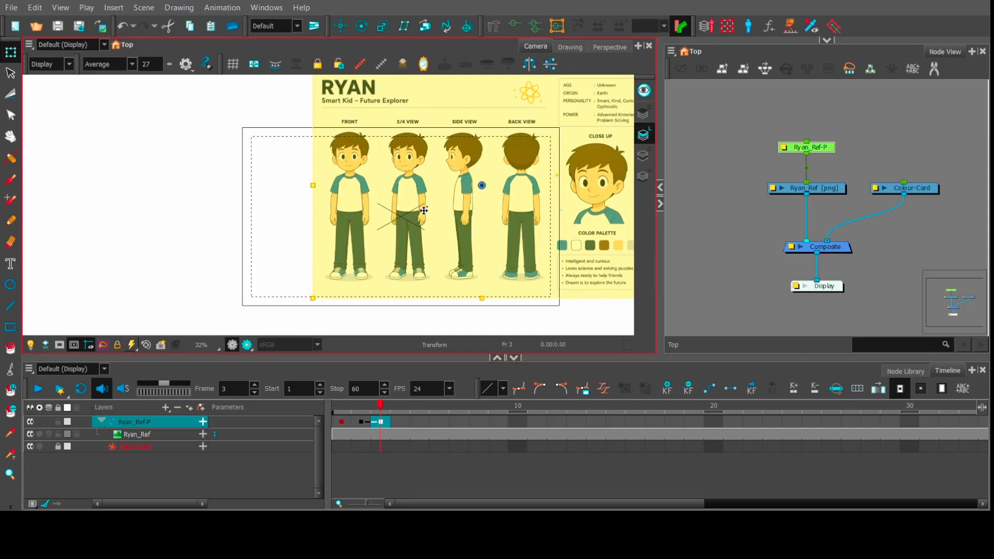
pyautogui.press('Left')
pyautogui.press('Left')
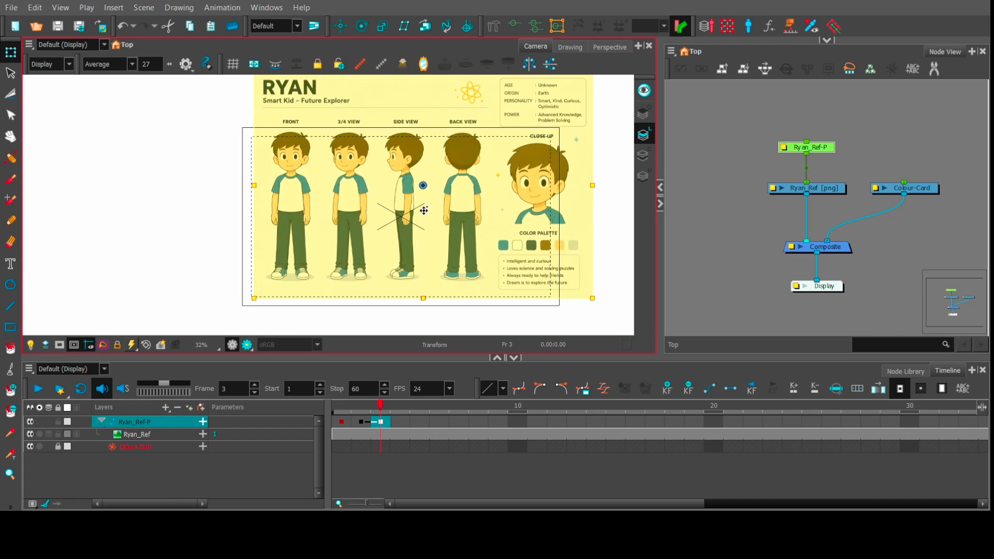
pyautogui.press('Left')
pyautogui.press('Left')
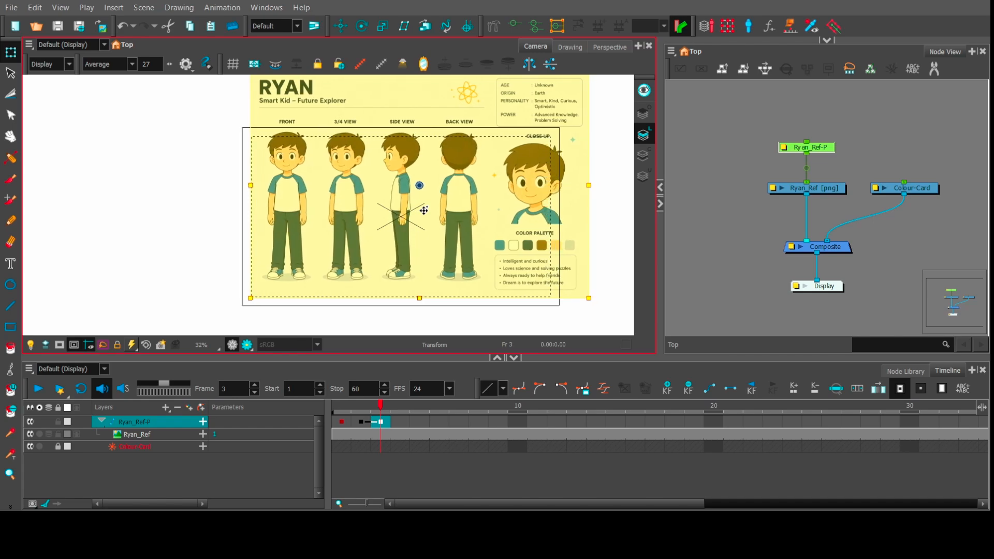
pyautogui.press('Right')
# Convert the Ryan_Ref-P keyframe on frame 2 to a stop-motion keyframe and return to frame 3.
pyautogui.click(363, 423)
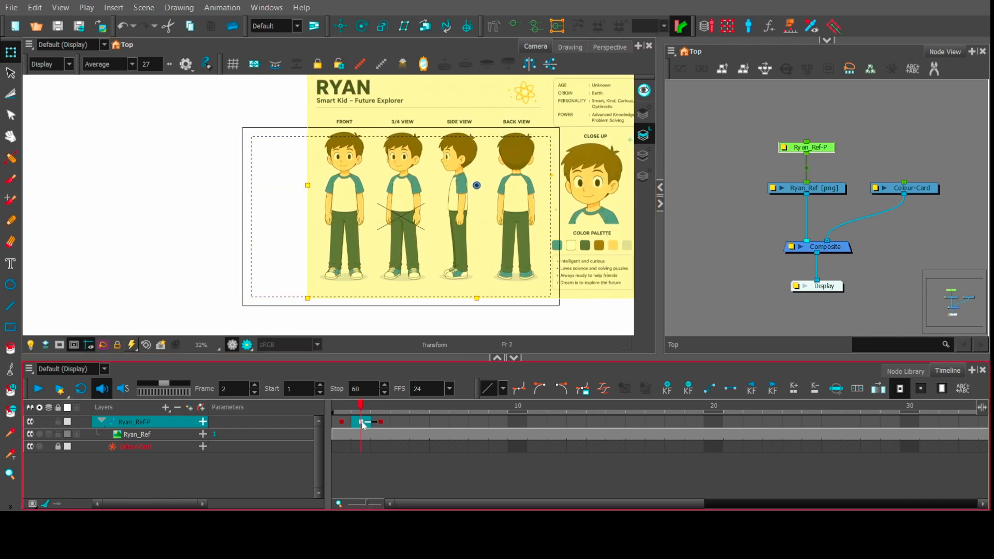
pyautogui.hotkey('ctrl', 'l')
pyautogui.click(381, 423)
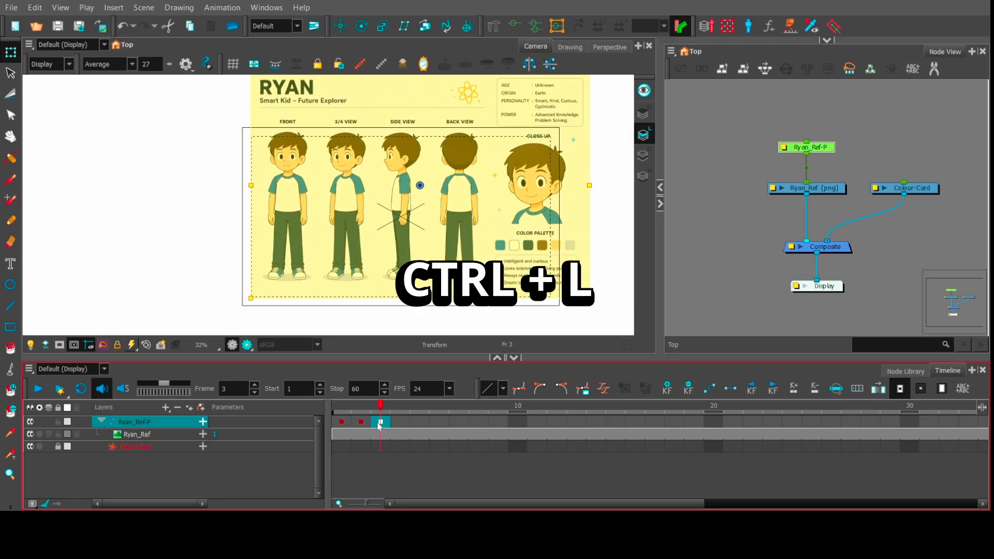
pyautogui.click(420, 225)
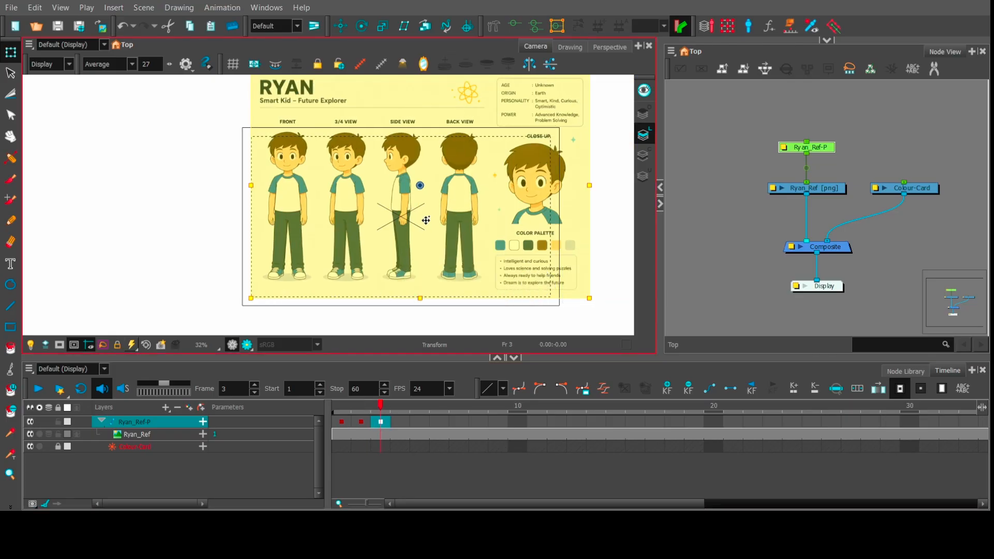
pyautogui.press('Left')
pyautogui.press('Left')
pyautogui.press('Left')
pyautogui.press('Left')
pyautogui.press('Left')
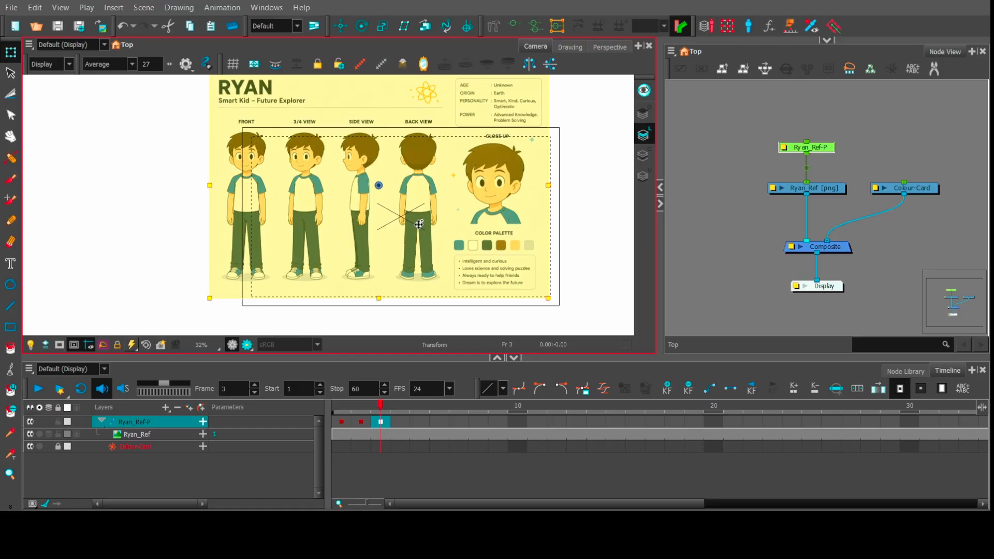
pyautogui.press('Right')
pyautogui.press('Right')
pyautogui.press('Right')
pyautogui.press('Right')
pyautogui.press('Right')
pyautogui.press('Right')
pyautogui.press('Right')
pyautogui.press('Right')
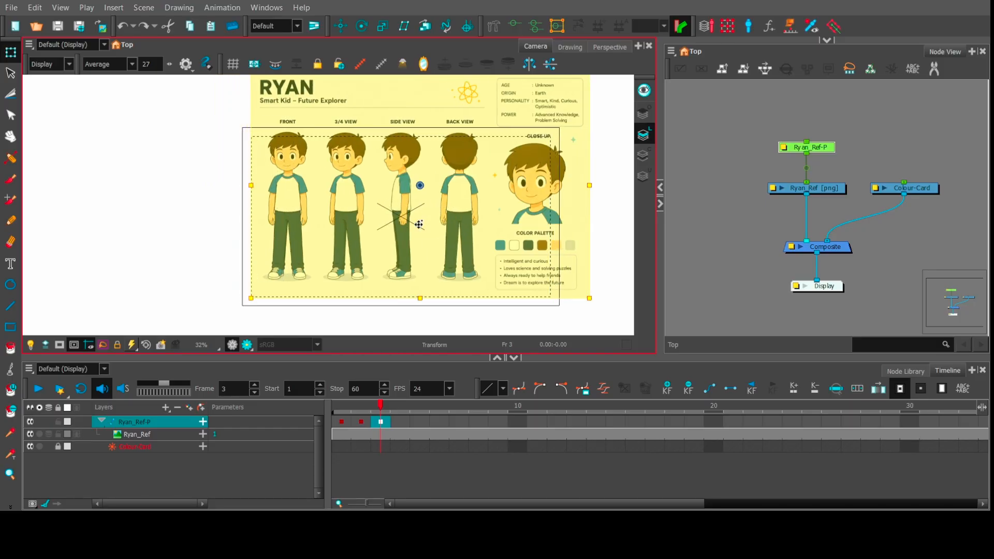
# On frame 4, nudge the Ryan_Ref-P peg left until the back-view figure is centred on the camera's cross.
pyautogui.click(394, 411)
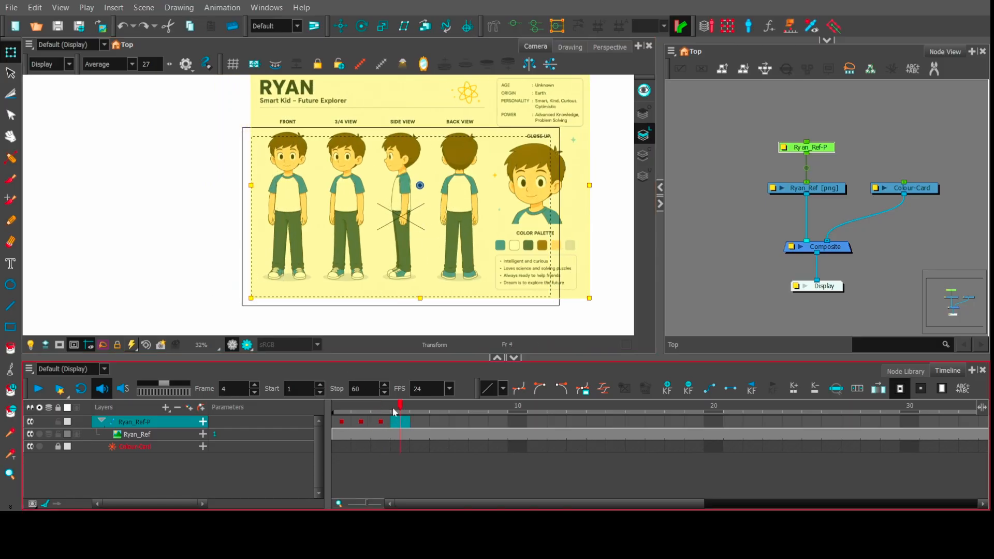
pyautogui.click(414, 264)
pyautogui.press('Right')
pyautogui.press('Right')
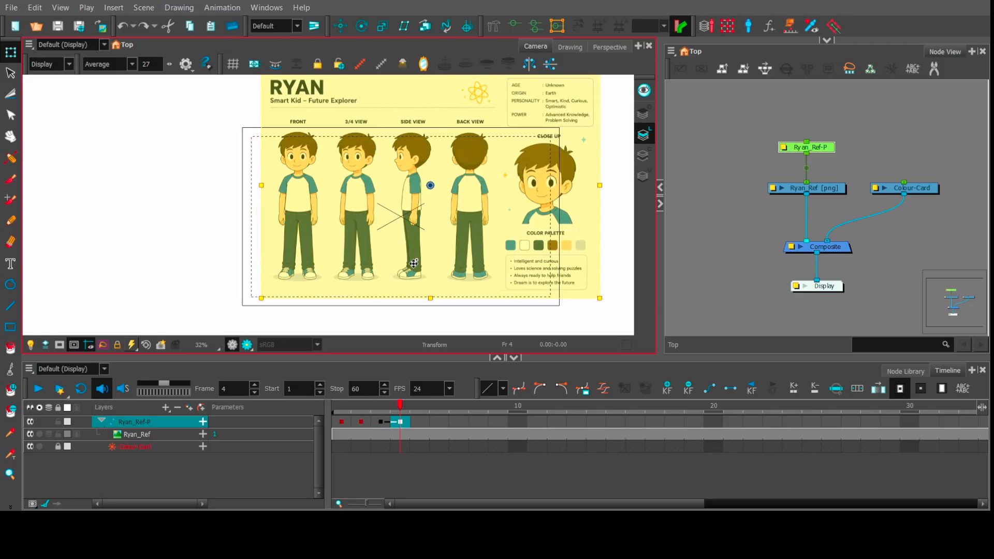
pyautogui.press('Left')
pyautogui.press('Left')
pyautogui.press('Left')
pyautogui.press('Left')
pyautogui.press('Left')
pyautogui.press('Left')
pyautogui.press('Left')
pyautogui.press('Left')
pyautogui.press('Left')
pyautogui.press('Left')
pyautogui.press('Left')
pyautogui.press('Left')
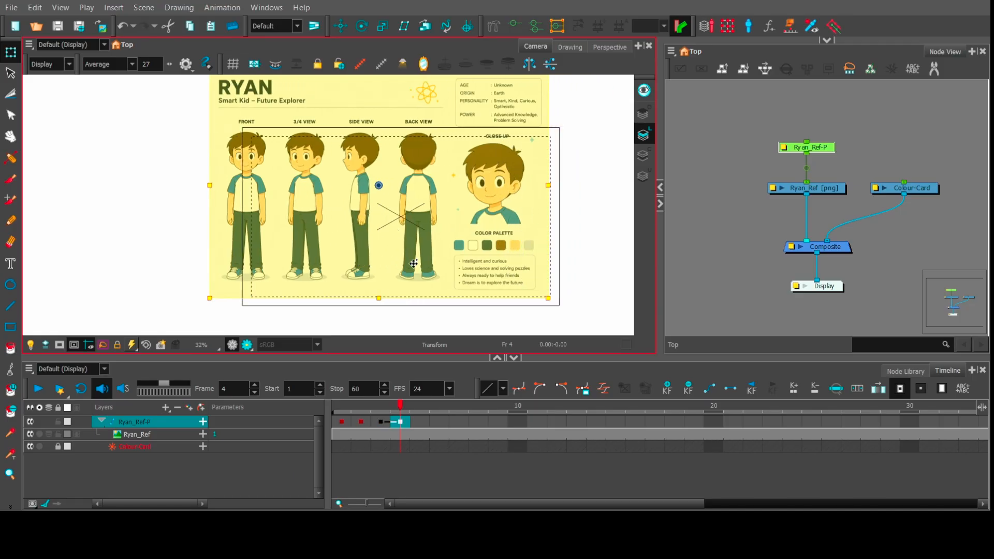
pyautogui.press('Left')
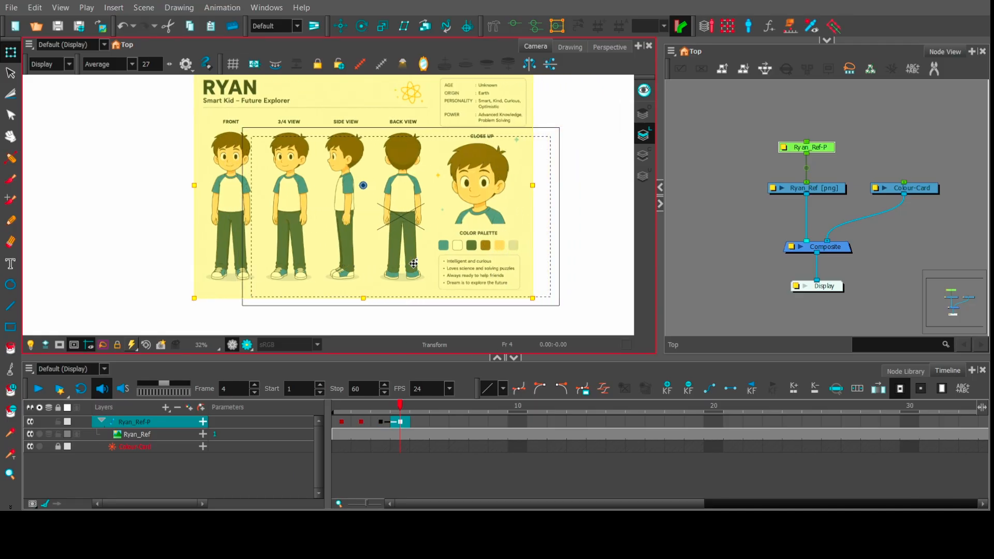
pyautogui.moveTo(409, 224); pyautogui.dragTo(410, 224)
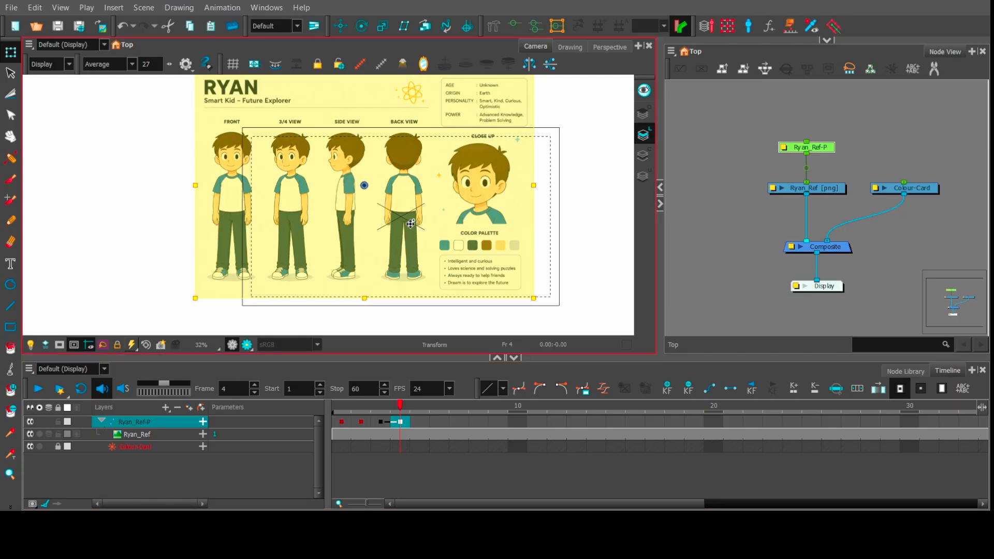
pyautogui.press('Left')
pyautogui.press('Left')
pyautogui.press('Left')
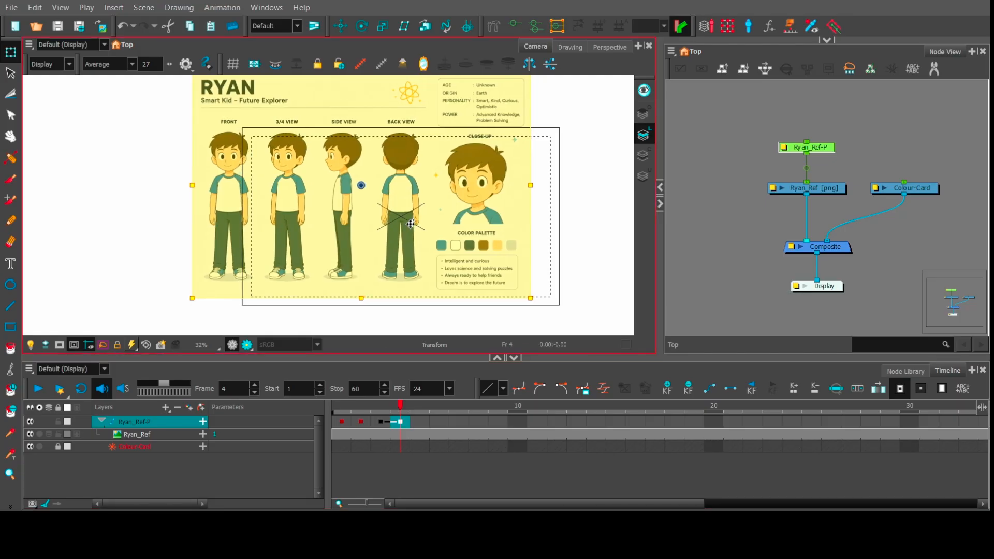
# Convert the Ryan_Ref-P keyframe on frame 3 to a stop-motion keyframe and return to frame 4.
pyautogui.click(383, 423)
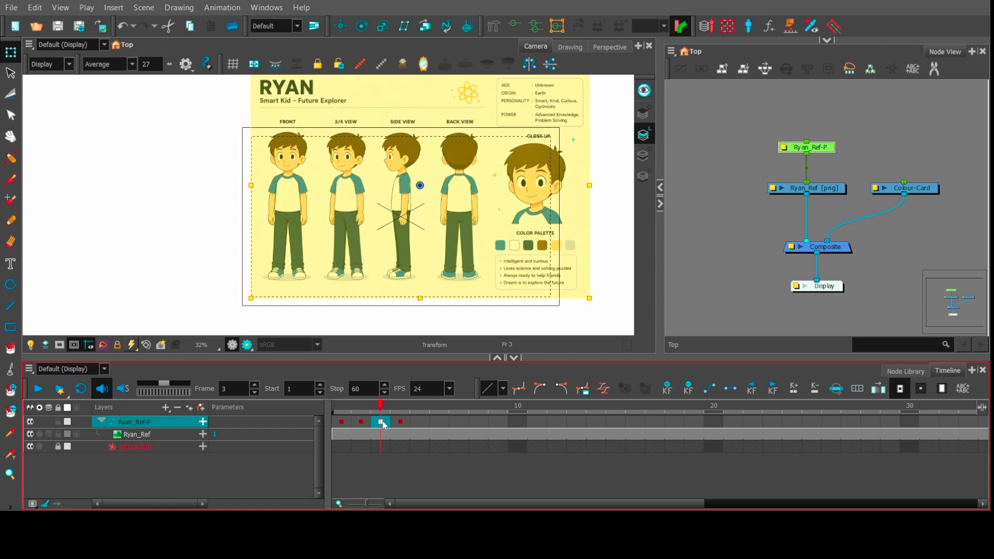
pyautogui.click(400, 422)
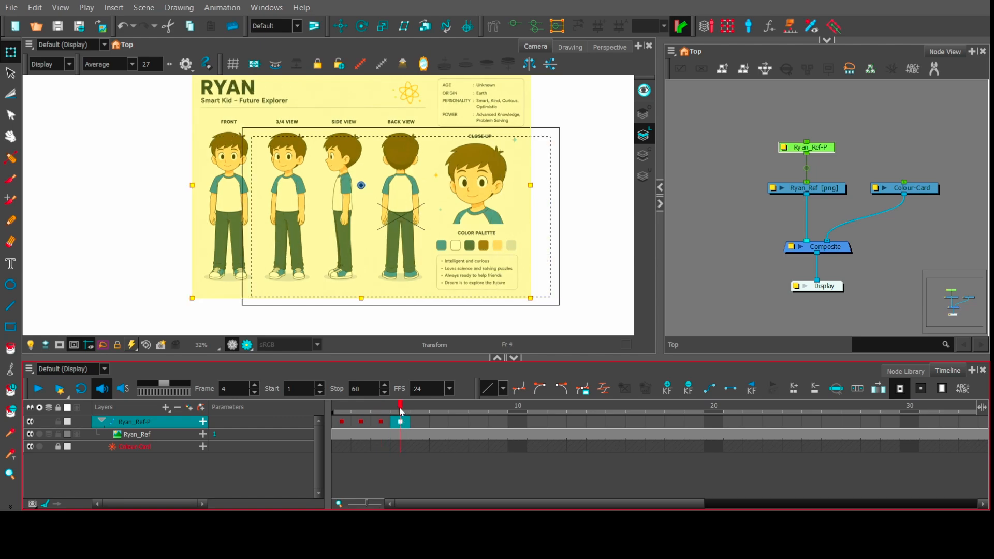
# Move through frames 1 to 4 to check how each character view sits on the camera's cross, ending on frame 1.
pyautogui.moveTo(402, 411); pyautogui.dragTo(342, 411)
pyautogui.scroll(5, 408, 232)
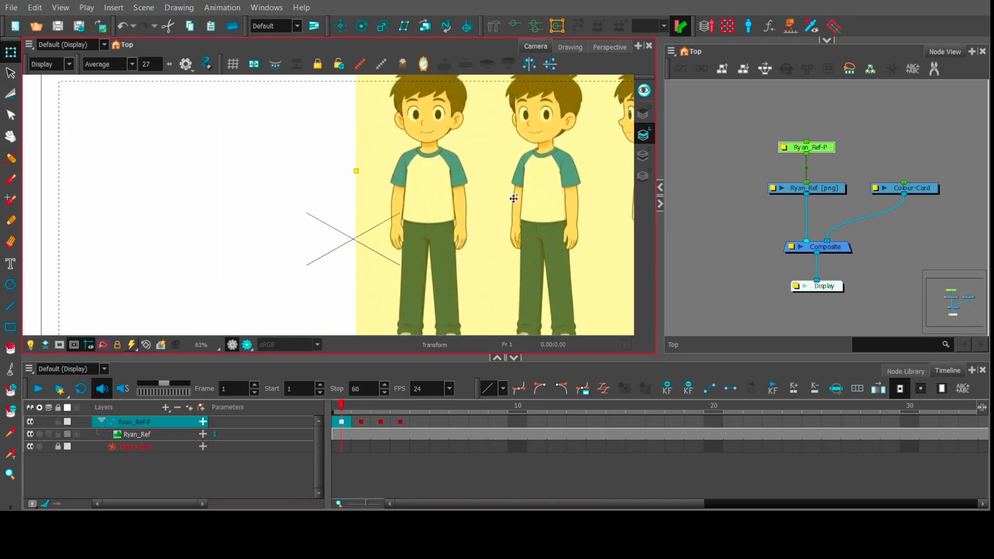
pyautogui.moveTo(492, 195); pyautogui.dragTo(517, 204)
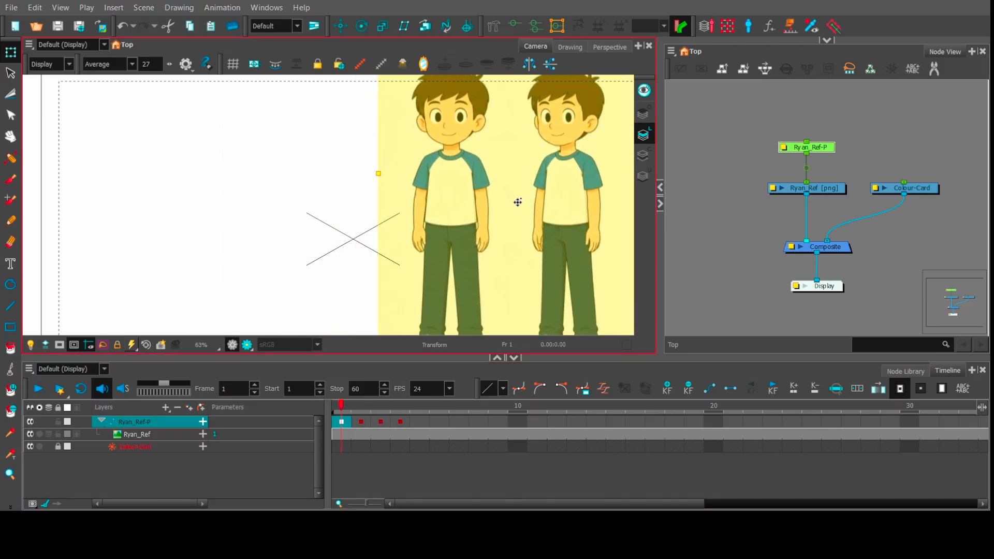
pyautogui.scroll(-2, 517, 204)
pyautogui.moveTo(197, 206)
pyautogui.mouseDown()
pyautogui.moveTo(248, 213)
pyautogui.moveTo(82, 275)
pyautogui.moveTo(216, 224)
pyautogui.moveTo(273, 184)
pyautogui.moveTo(211, 193)
pyautogui.moveTo(204, 208)
pyautogui.mouseUp()
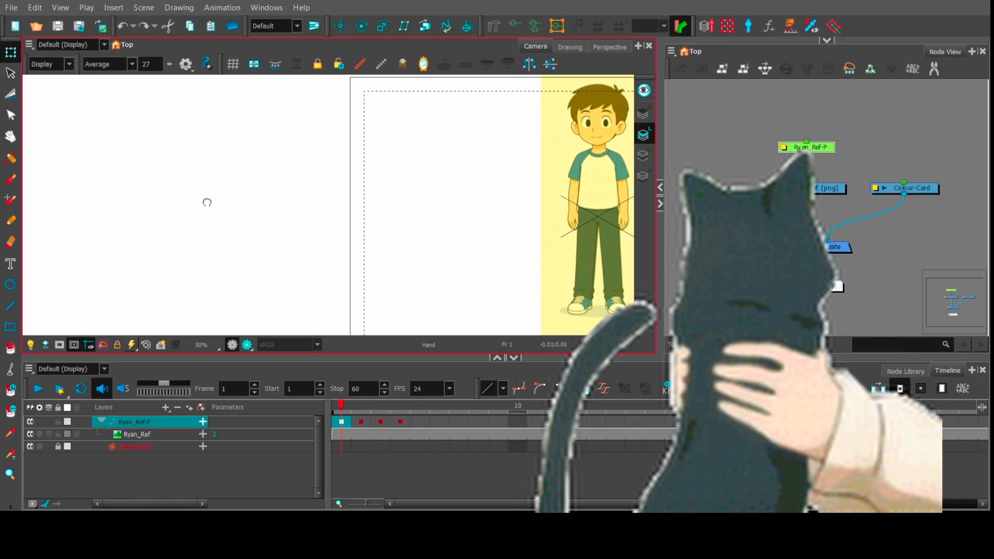
pyautogui.click(342, 409)
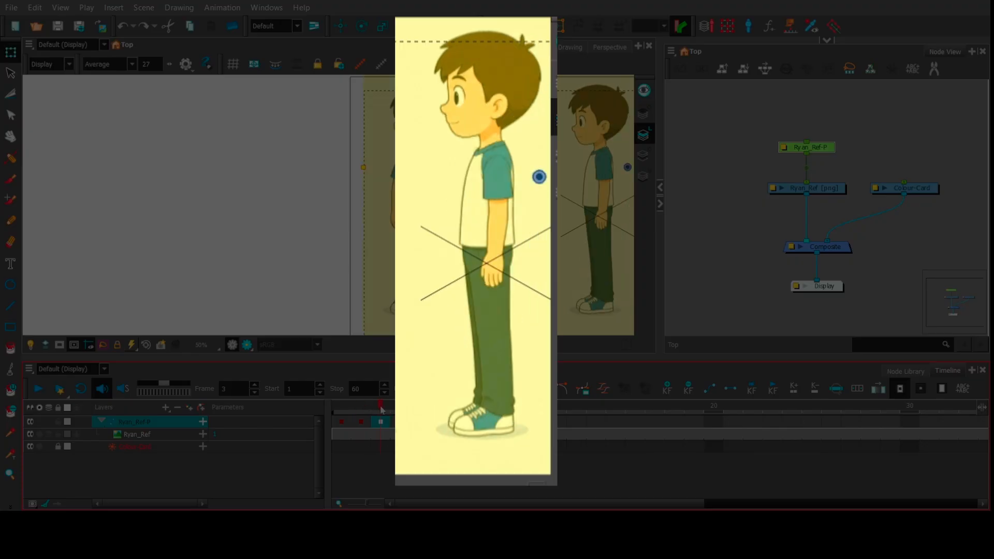
pyautogui.click(401, 409)
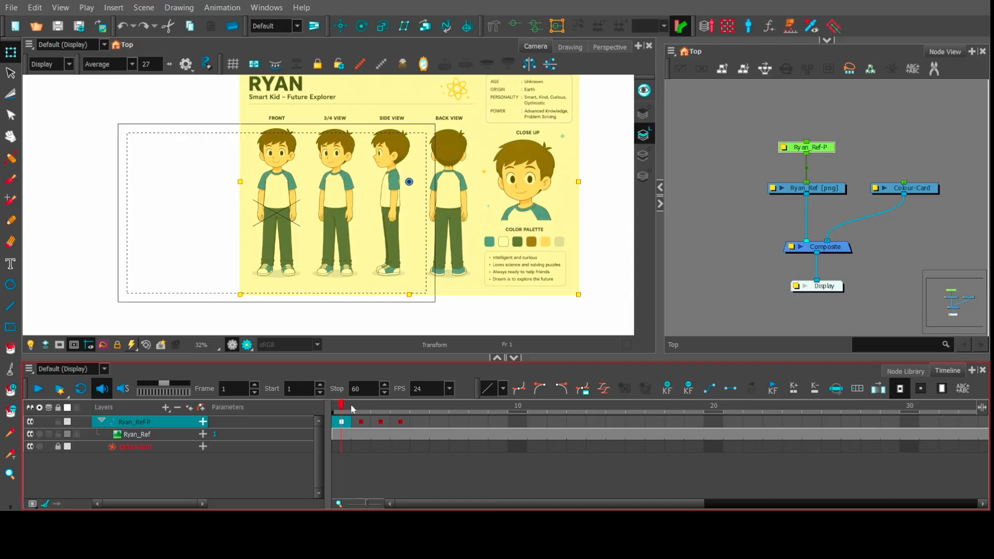
pyautogui.moveTo(350, 404)
pyautogui.mouseDown()
pyautogui.moveTo(399, 405)
pyautogui.moveTo(342, 404)
pyautogui.mouseUp()
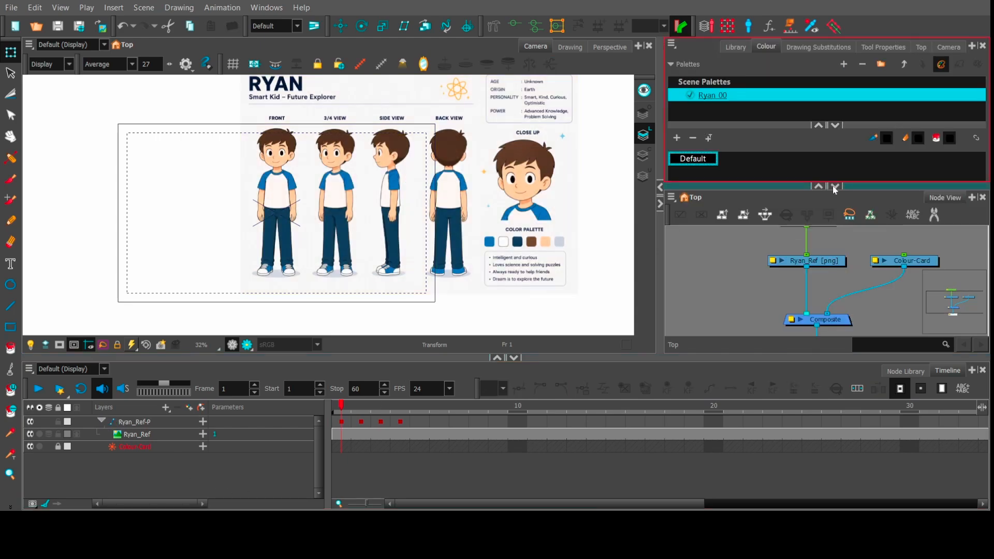
# Expand the Colour view over the Node View so both the palette list and the colour swatches are displayed.
pyautogui.click(835, 187)
pyautogui.click(836, 218)
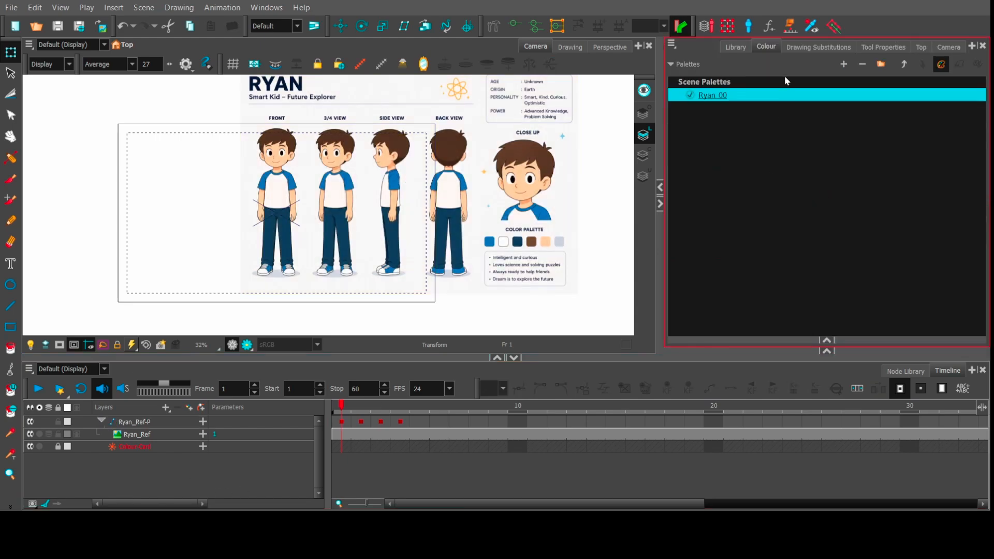
pyautogui.click(827, 341)
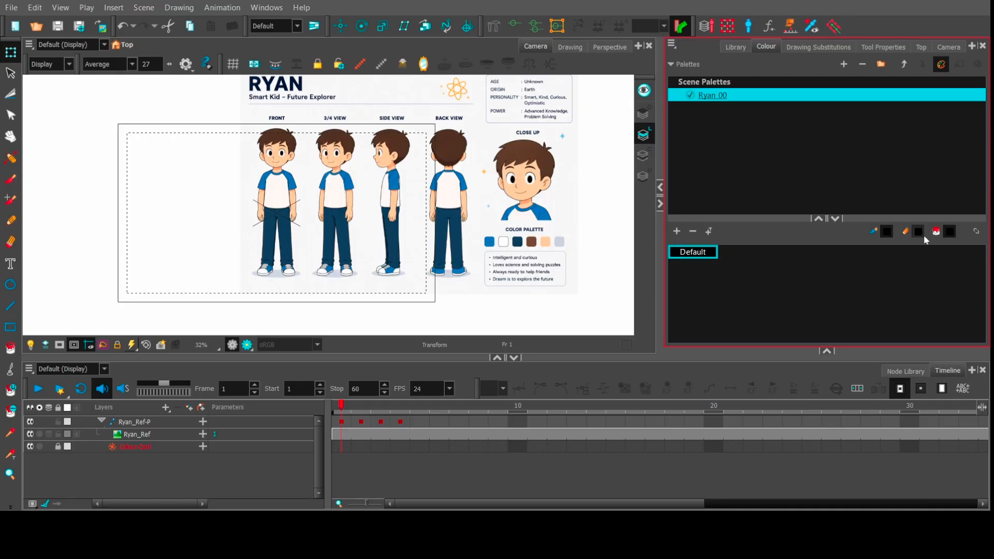
# Add 17 new colour swatches to the Ryan_00 palette.
pyautogui.click(677, 232)
pyautogui.click(677, 232)
pyautogui.click(677, 231)
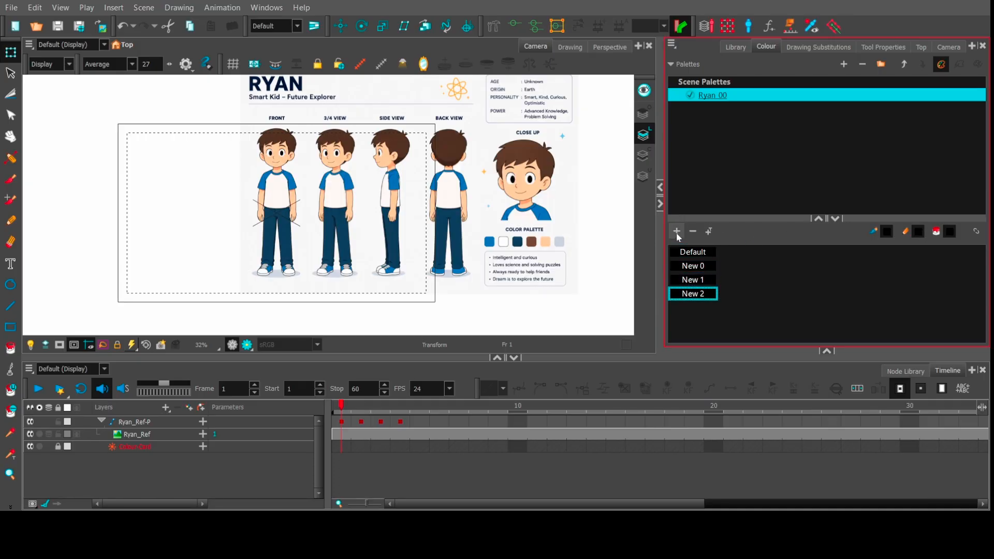
pyautogui.click(677, 232)
pyautogui.click(677, 232)
pyautogui.click(677, 232)
pyautogui.click(677, 232)
pyautogui.click(677, 232)
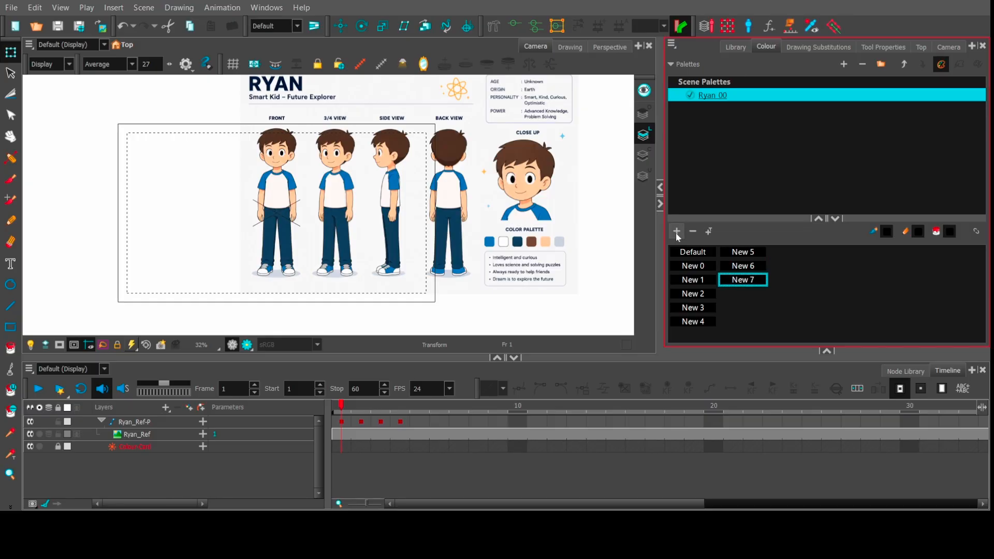
pyautogui.click(677, 232)
pyautogui.click(677, 232)
pyautogui.click(677, 232)
pyautogui.click(677, 232)
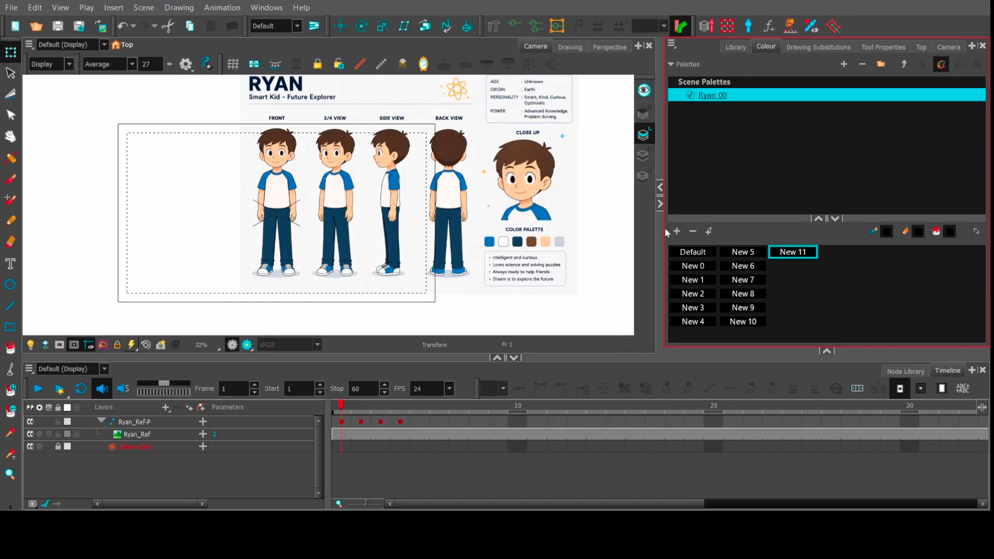
pyautogui.click(676, 232)
pyautogui.click(677, 232)
pyautogui.click(677, 232)
pyautogui.click(676, 232)
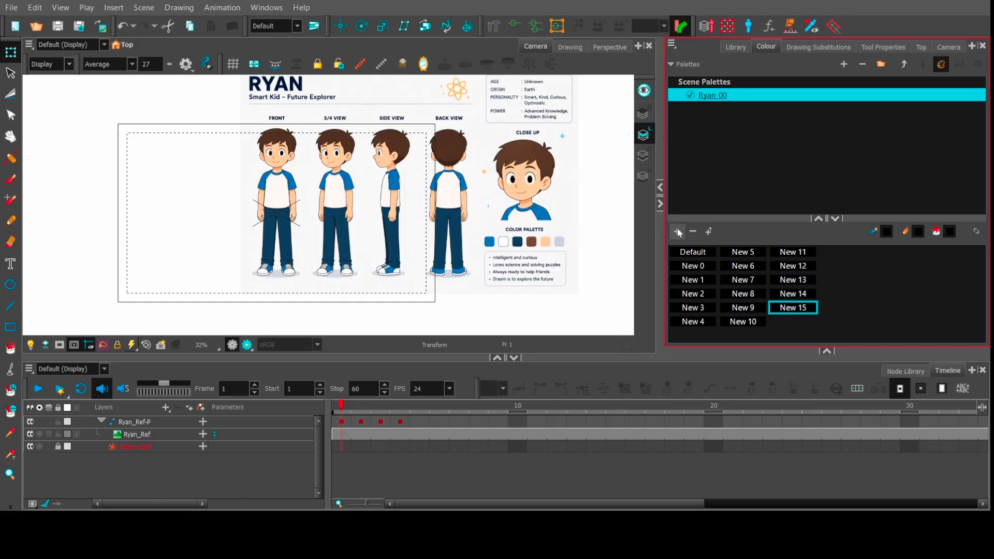
pyautogui.click(677, 232)
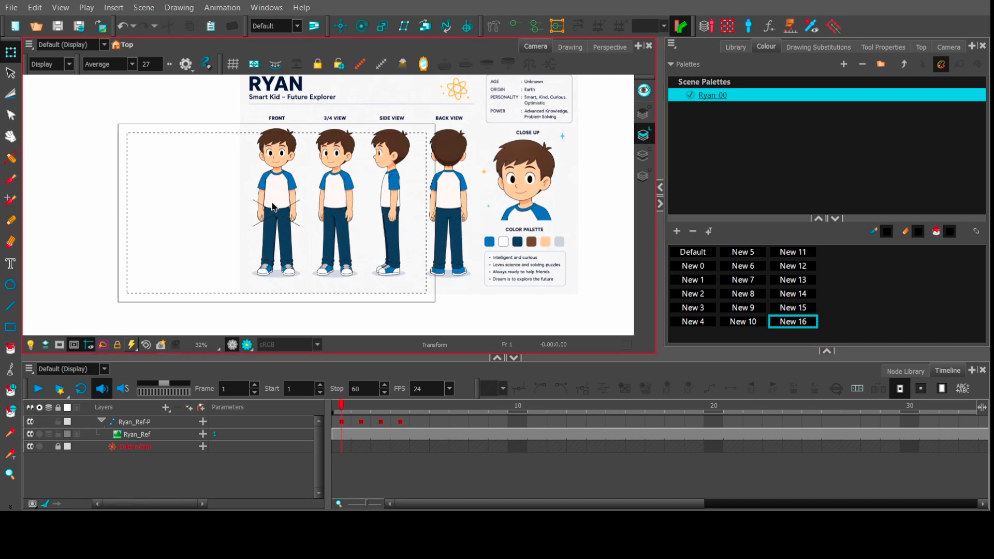
# Collapse the Ryan_Ref-P layer in the timeline and lock it.
pyautogui.scroll(2, 273, 207)
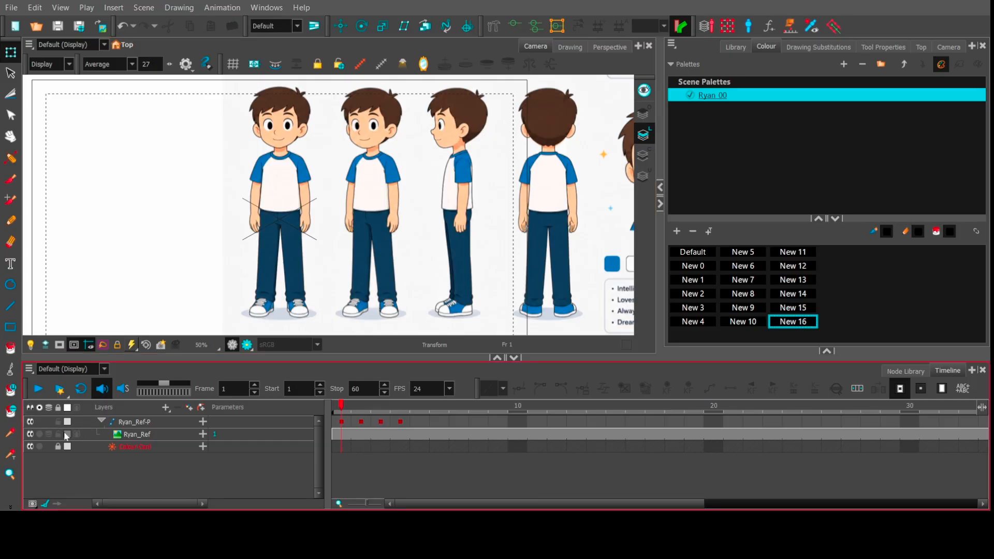
pyautogui.click(102, 422)
pyautogui.click(58, 421)
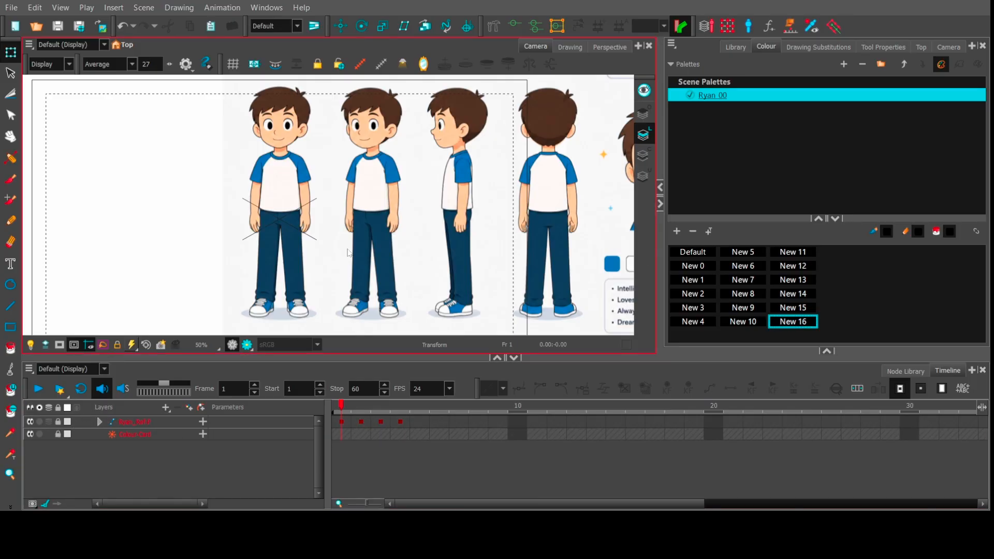
# Set the Default swatch to the skin colour sampled from the front-view figure's face and rename it Skin.
pyautogui.scroll(2, 376, 213)
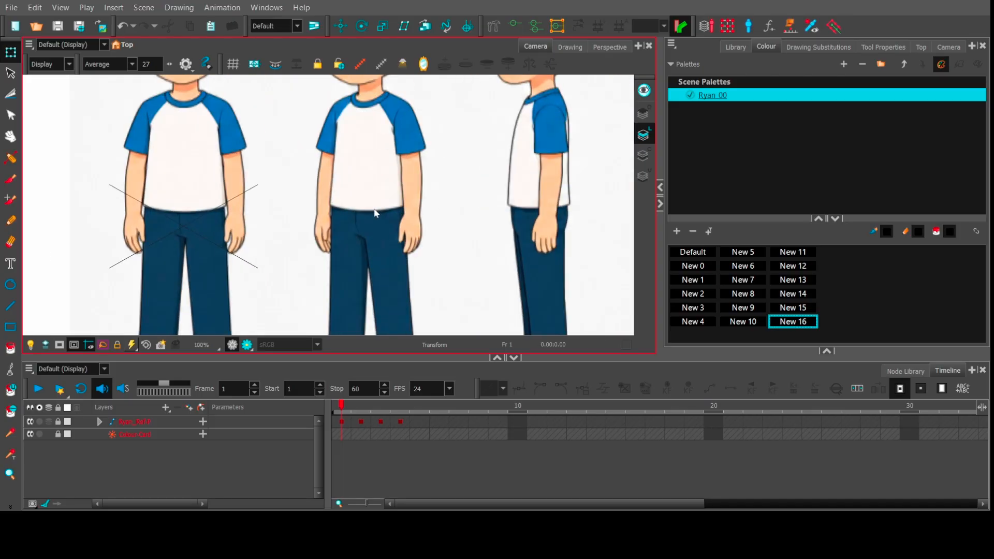
pyautogui.scroll(-2, 376, 212)
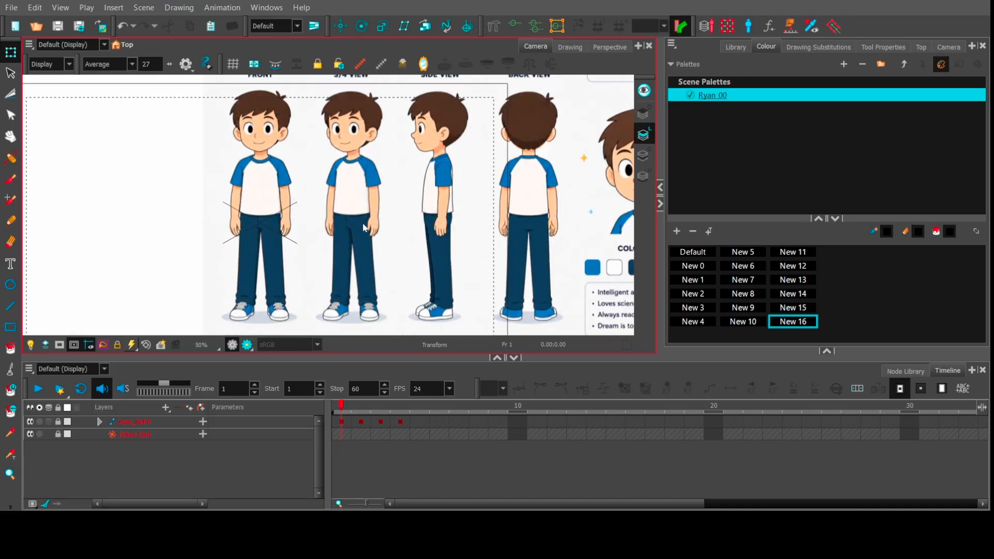
pyautogui.click(702, 252)
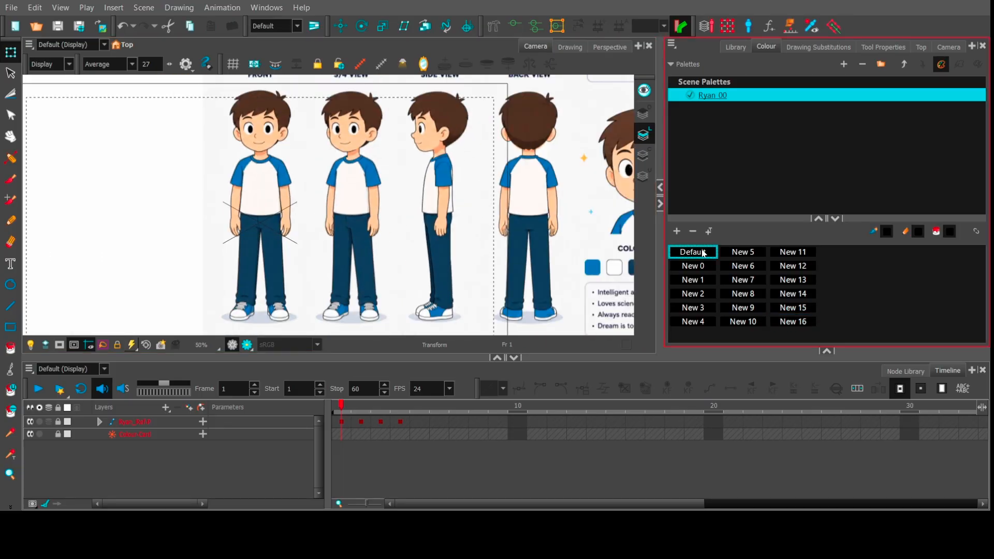
pyautogui.doubleClick(703, 251)
pyautogui.click(702, 251)
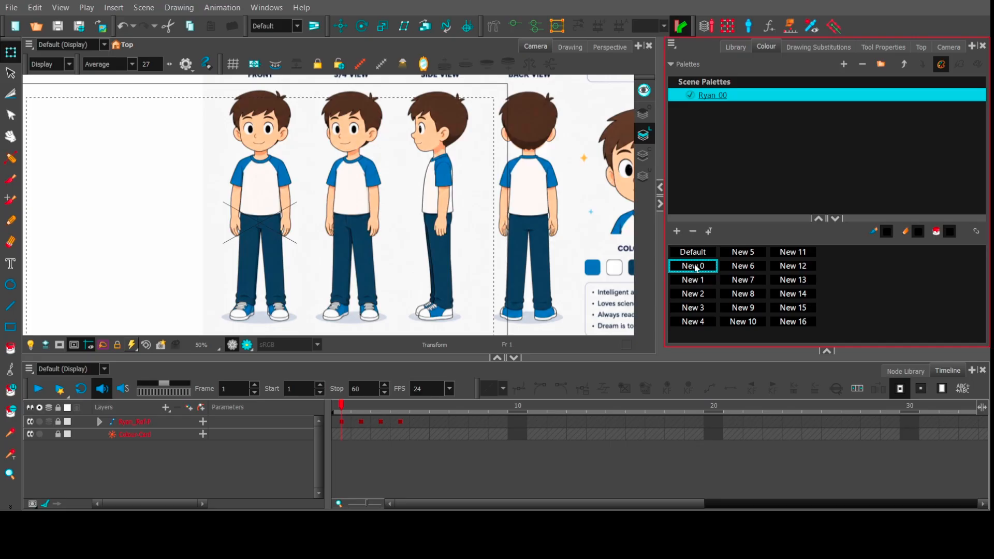
pyautogui.doubleClick(678, 251)
pyautogui.press('Return')
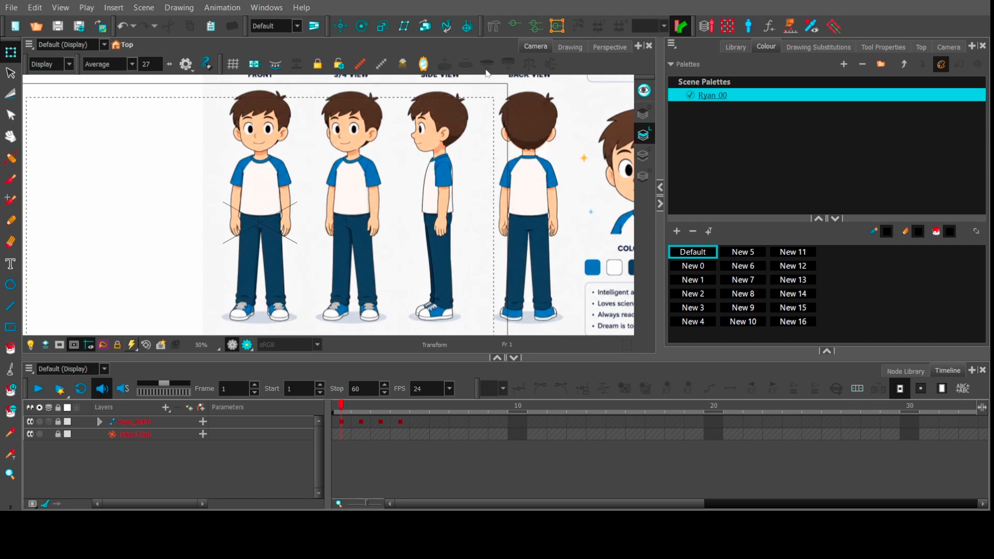
pyautogui.click(694, 271)
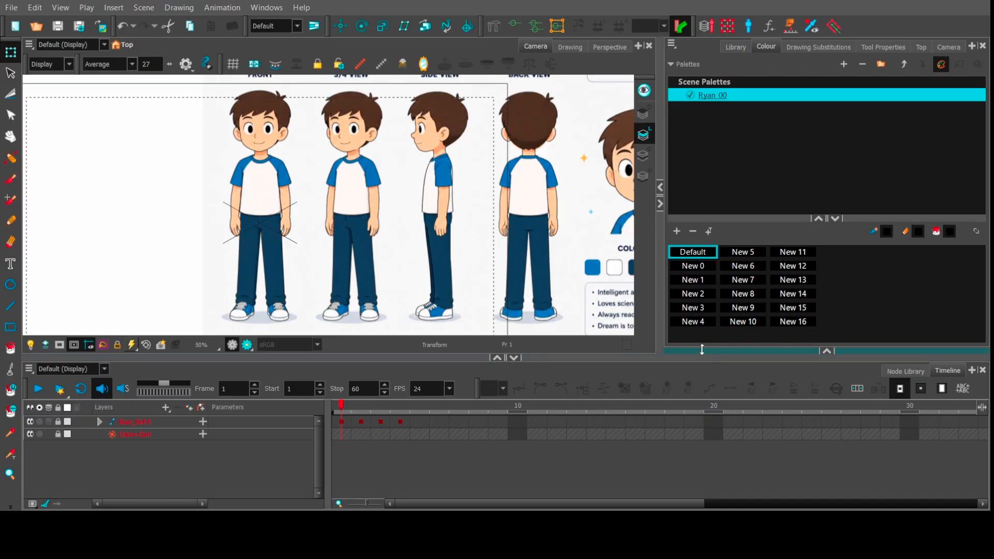
pyautogui.click(587, 157)
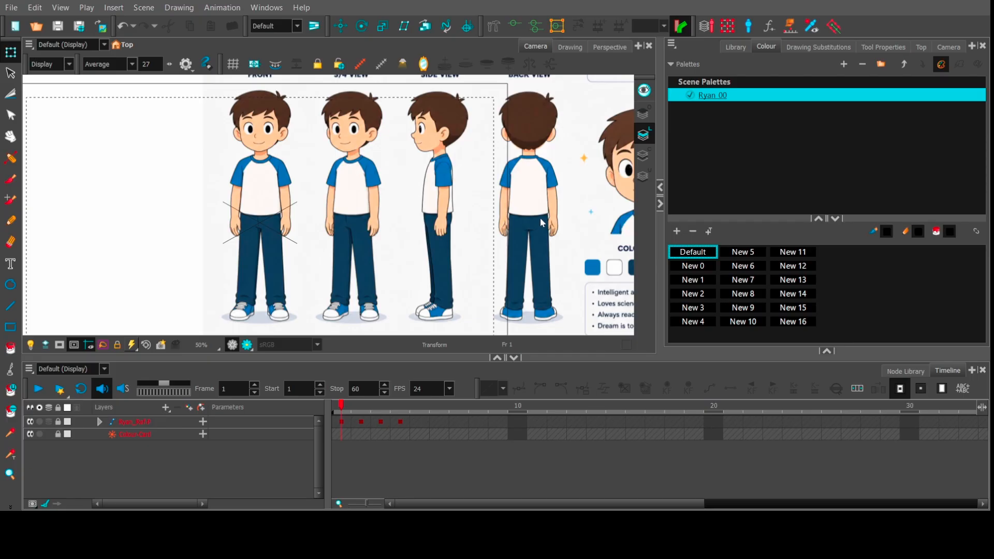
pyautogui.hotkey('ctrl', 'c')
pyautogui.click(262, 128)
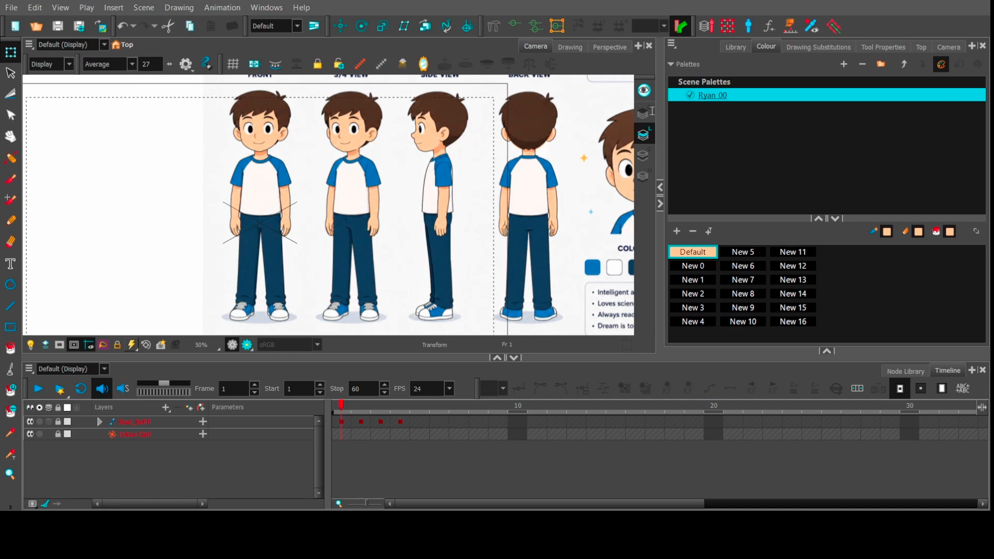
pyautogui.write('Skin')
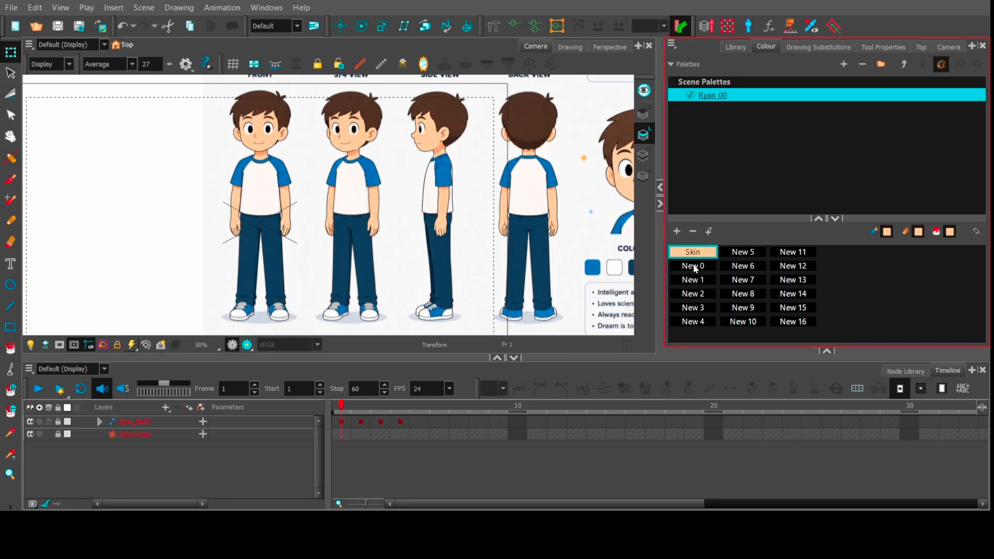
# Rename the New 0 swatch Hair and set it to the brown sampled from the front-view figure's hair.
pyautogui.click(695, 268)
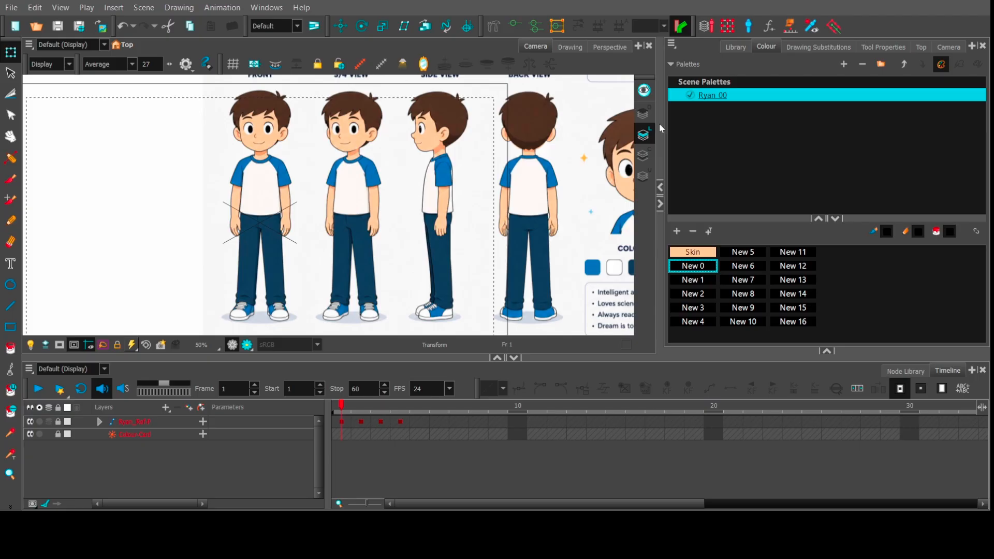
pyautogui.write('Hair')
pyautogui.click(260, 99)
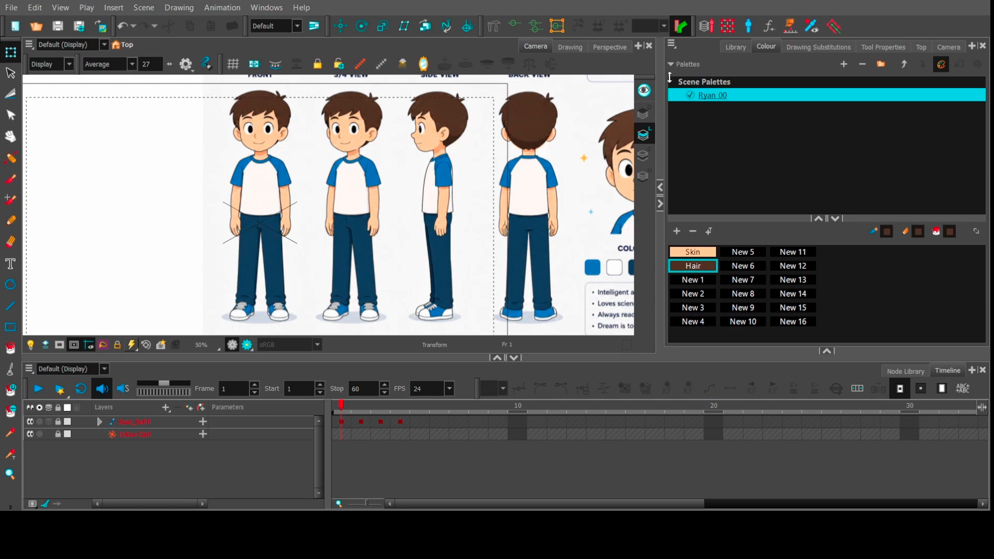
# Set the New 1 swatch to the white sampled from the front-view figure's shirt body and rename it Shirt.
pyautogui.click(694, 283)
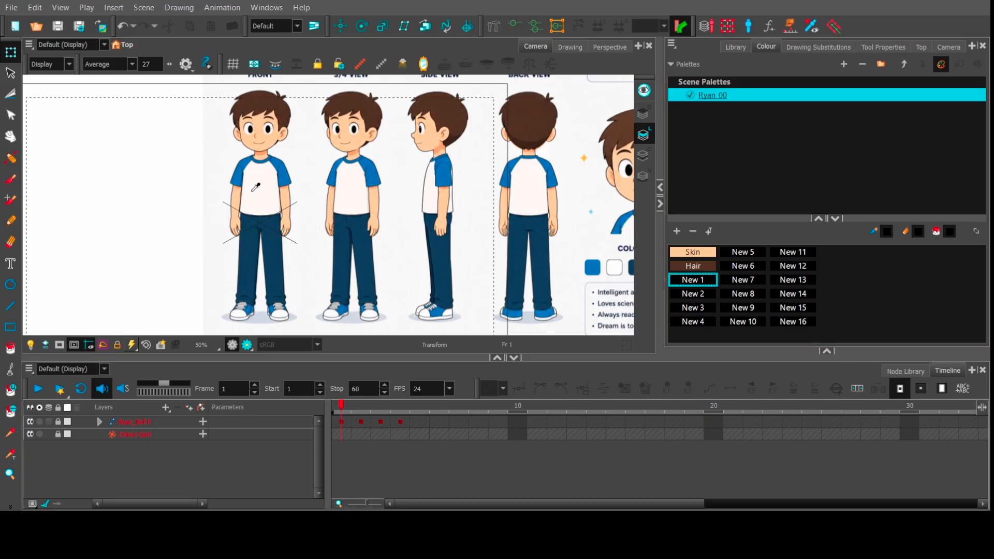
pyautogui.click(270, 196)
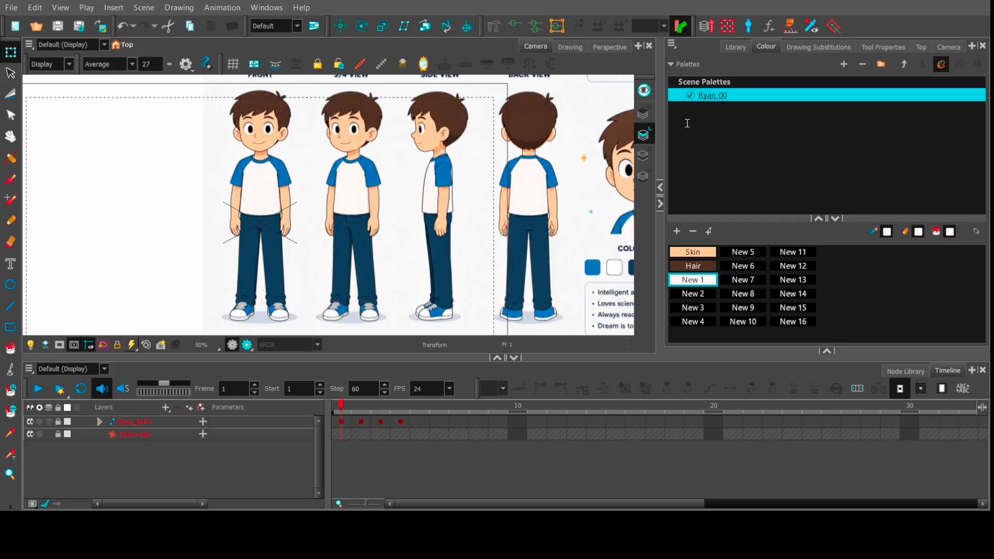
pyautogui.write('shirt')
pyautogui.click(718, 90)
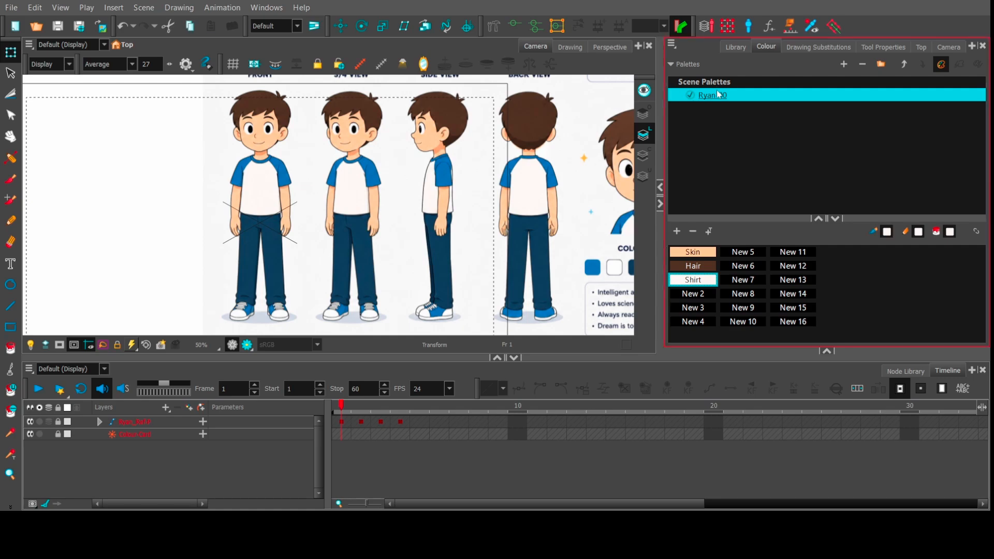
# Set the New 2 swatch to the blue sampled from the front-view figure's sleeve and rename it Shirt 2.
pyautogui.click(703, 294)
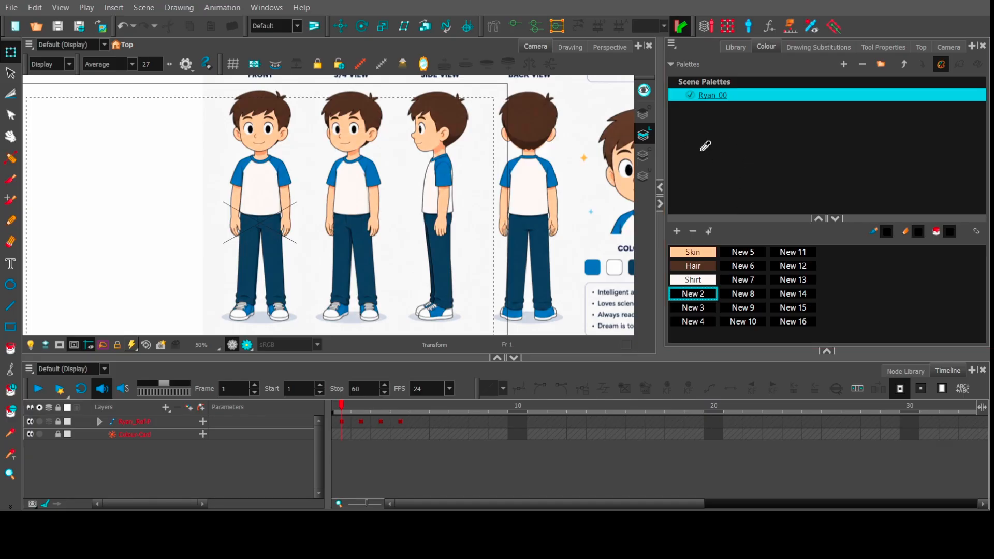
pyautogui.click(280, 168)
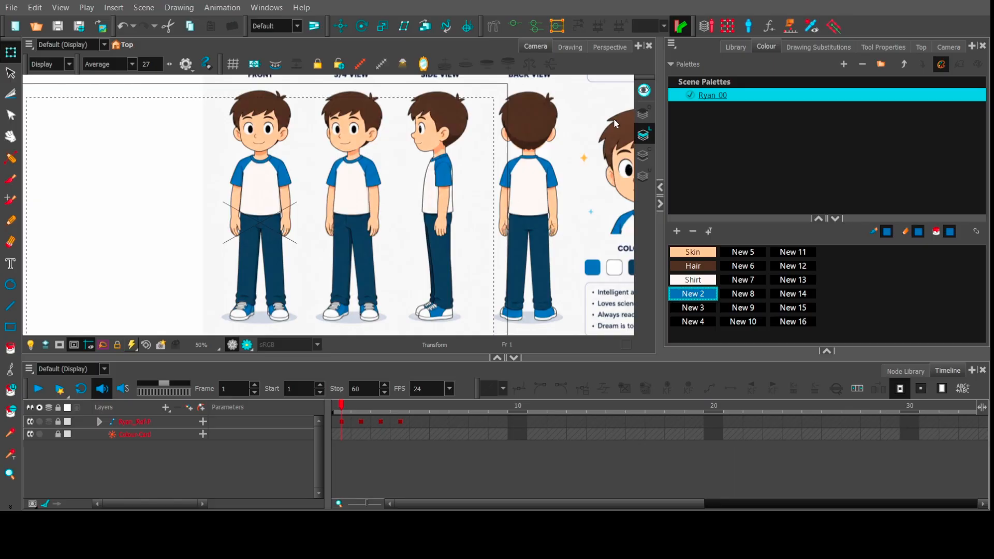
pyautogui.write('Shirt')
pyautogui.press('Return')
pyautogui.click(718, 93)
# Rename the white Shirt swatch Shirt 1.
pyautogui.click(705, 282)
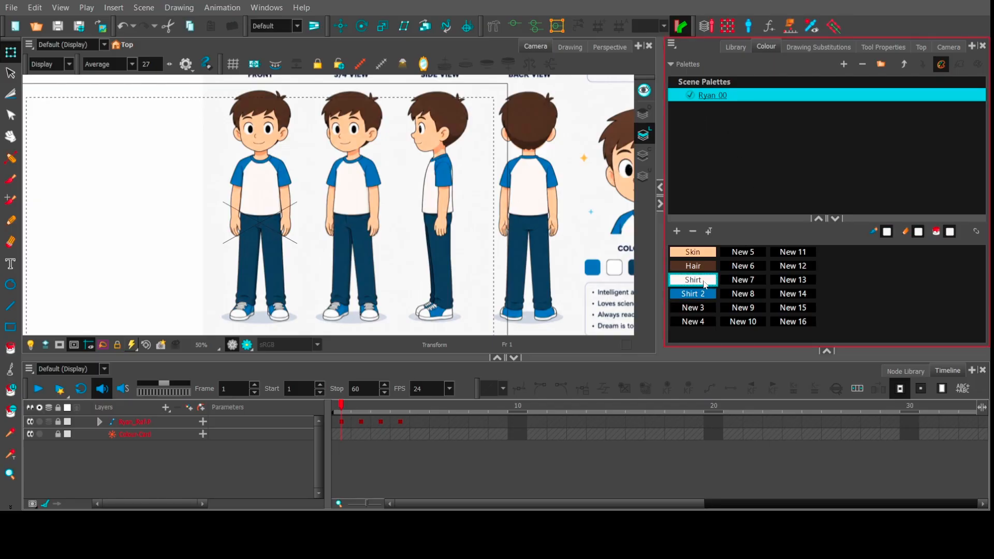
pyautogui.click(717, 363)
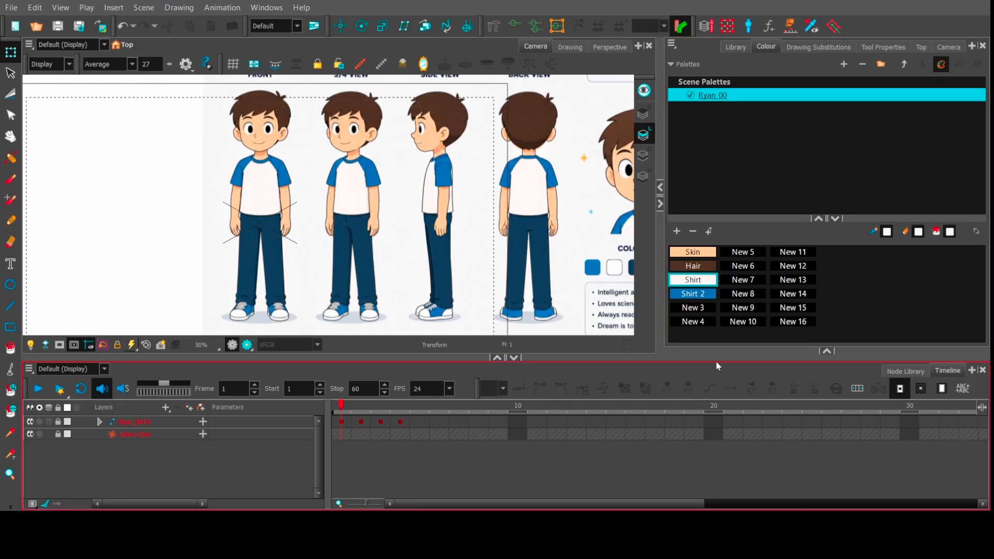
pyautogui.click(693, 125)
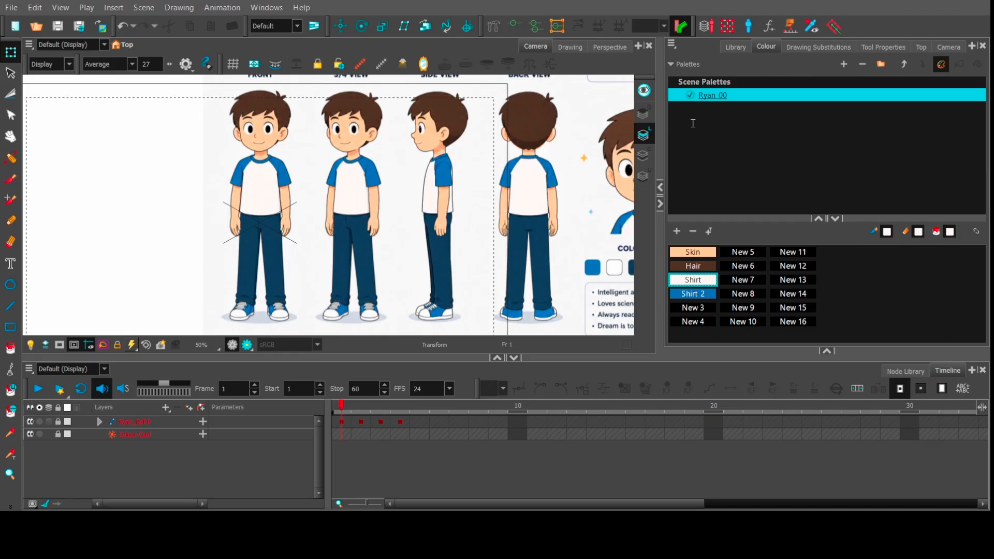
pyautogui.write('1')
pyautogui.press('Return')
pyautogui.click(713, 98)
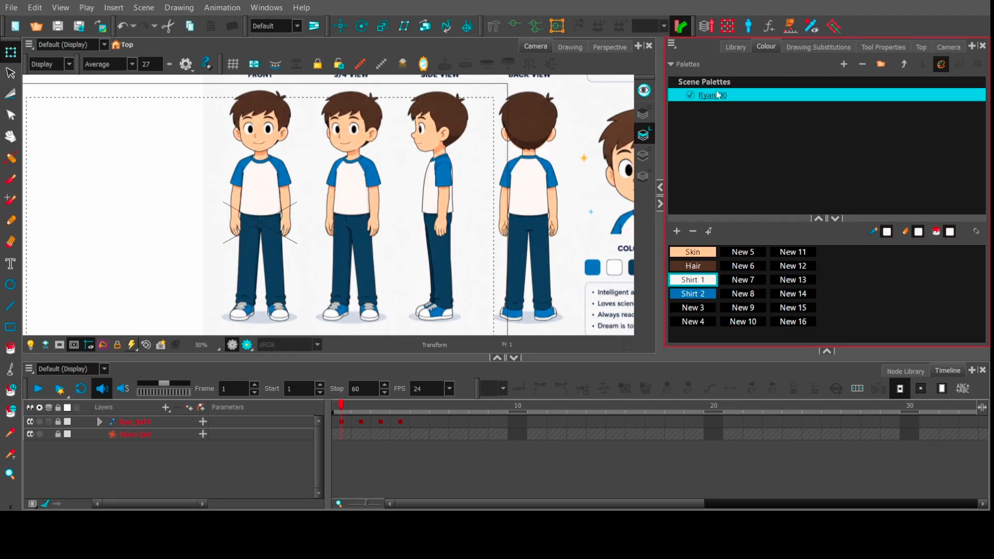
# Set the New 3 swatch to the dark blue sampled from the front-view figure's trousers and rename it Pant.
pyautogui.click(703, 310)
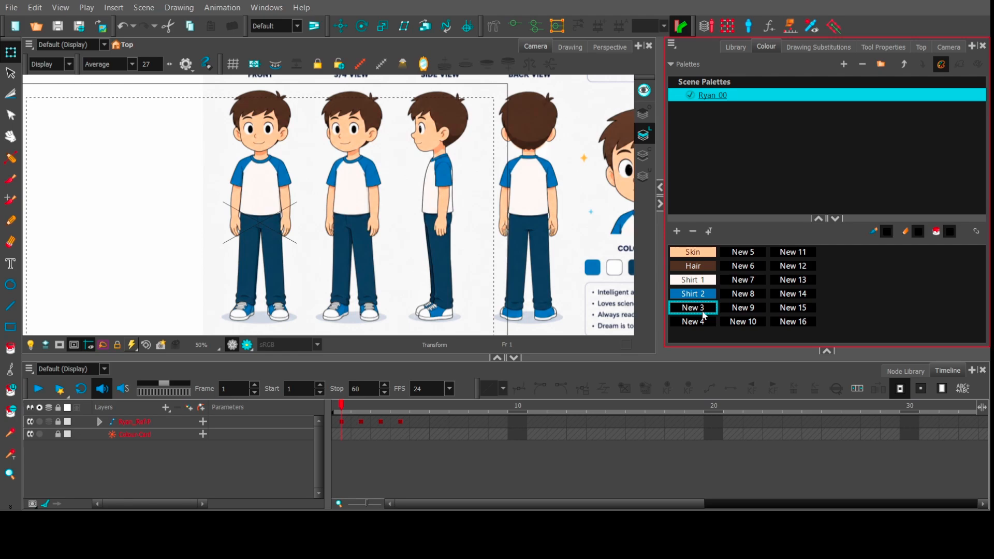
pyautogui.click(731, 163)
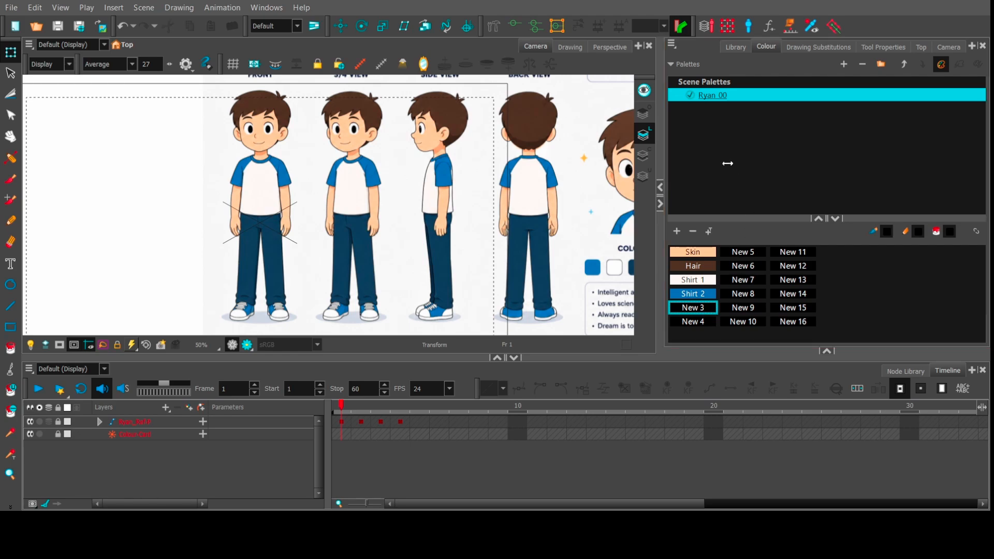
pyautogui.click(284, 243)
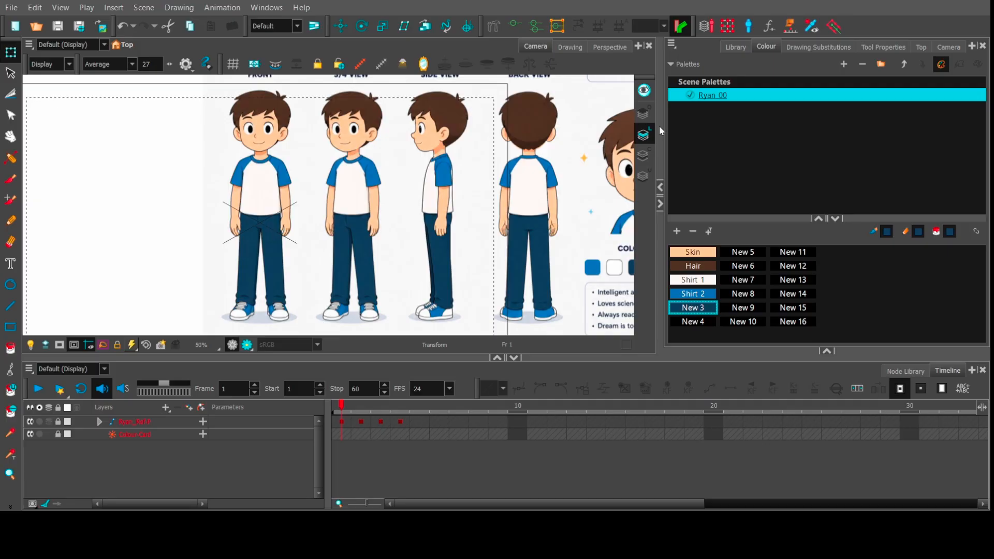
pyautogui.write('Pant')
pyautogui.press('Return')
pyautogui.click(720, 94)
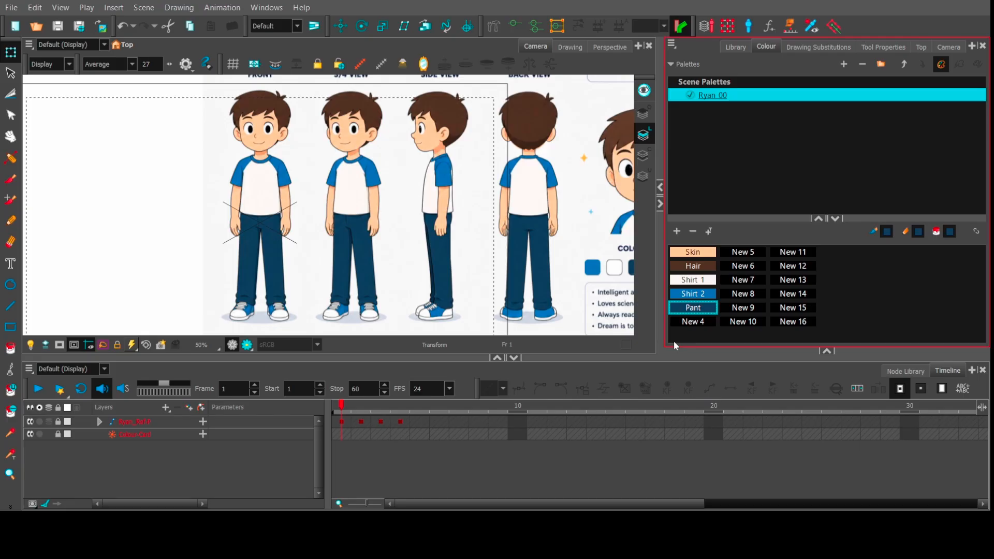
# Rename the New 4 swatch Shoe and set it to the blue sampled from the front-view figure's shoe.
pyautogui.click(701, 325)
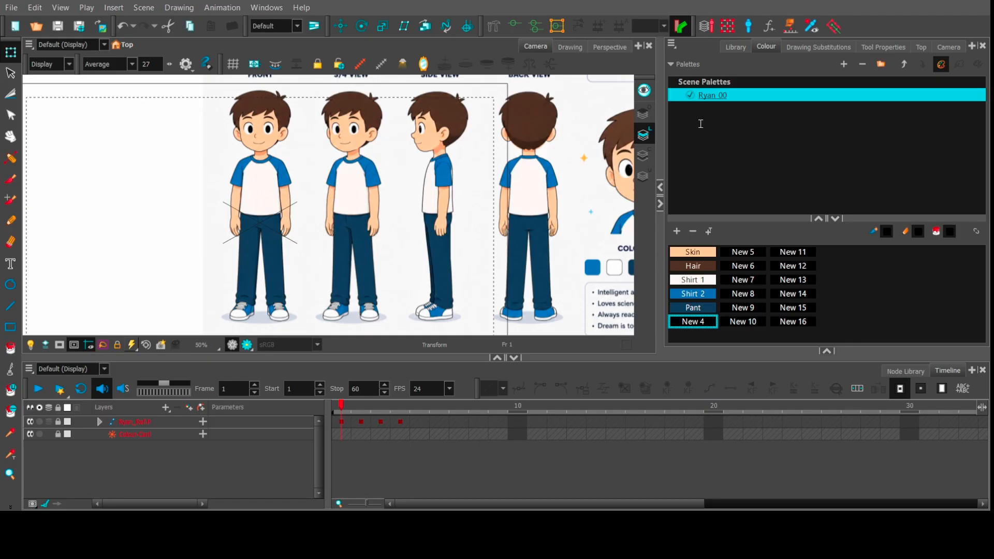
pyautogui.write('Shoe')
pyautogui.click(277, 305)
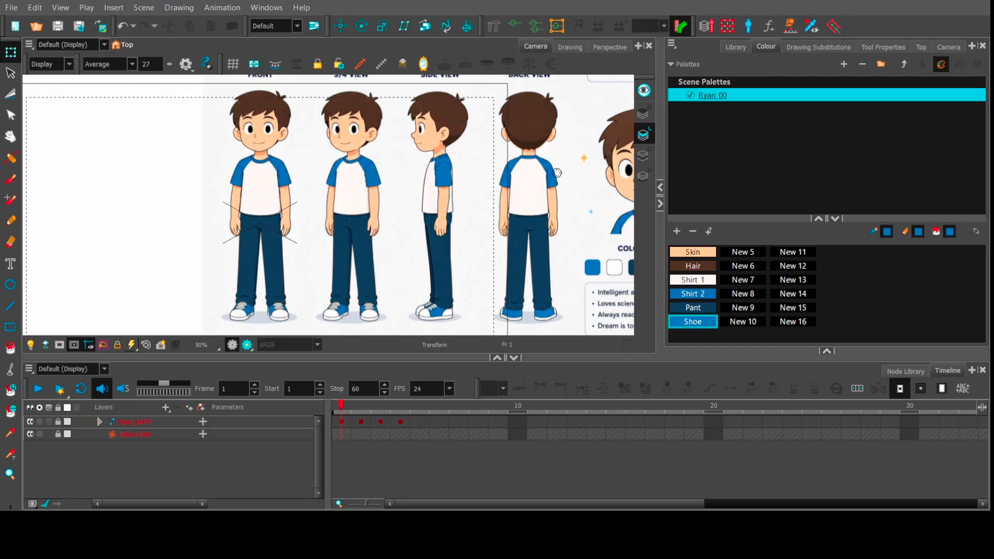
pyautogui.click(721, 89)
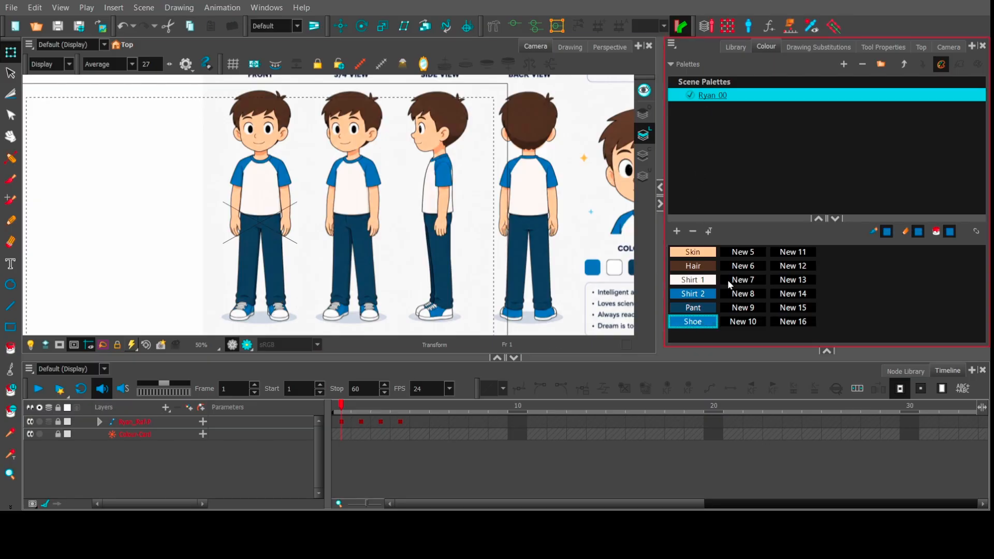
# Set the New 5 swatch to the white sampled from the front-view figure's shoe and rename it Shoe 2.
pyautogui.click(745, 254)
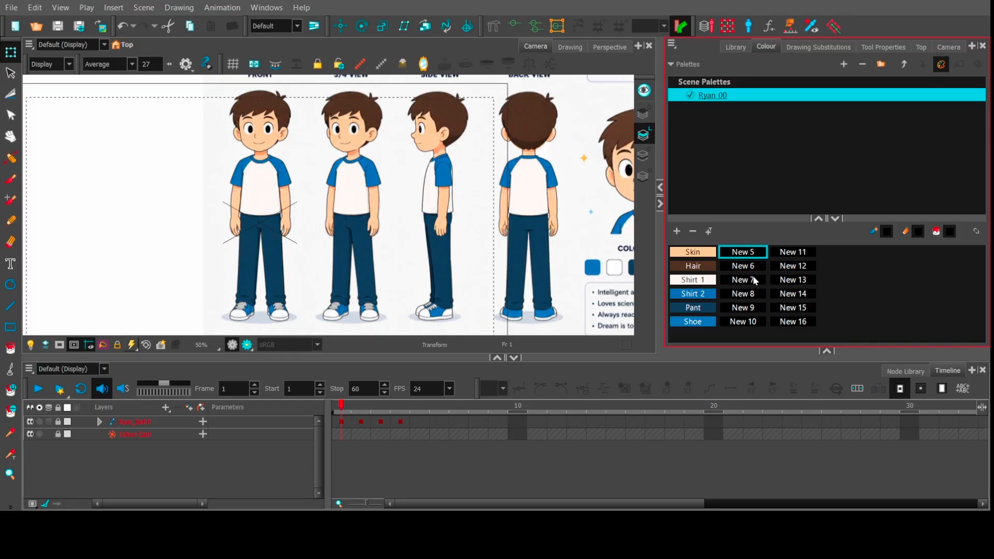
pyautogui.click(779, 345)
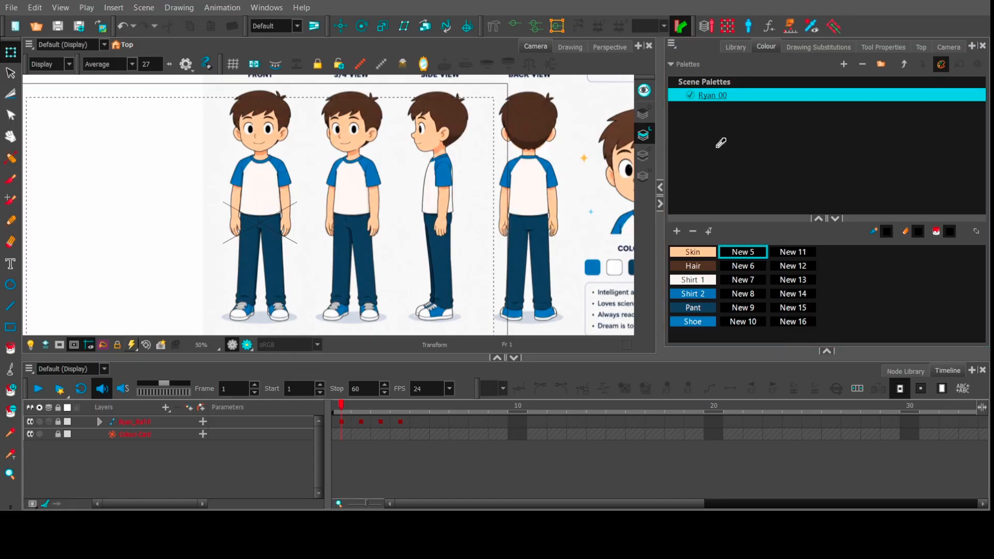
pyautogui.click(284, 317)
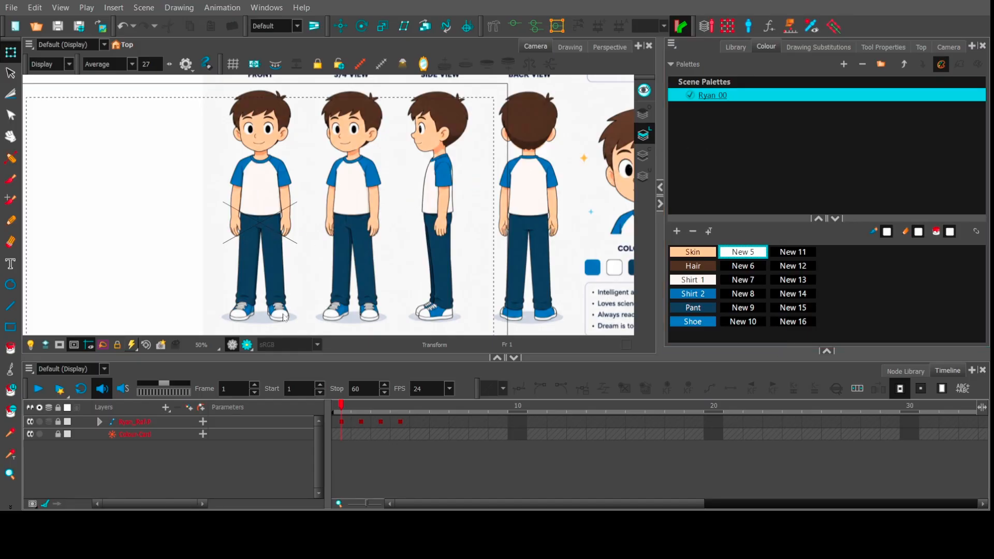
pyautogui.click(722, 92)
pyautogui.write('She')
pyautogui.press('BackSpace')
pyautogui.write('oe 2')
pyautogui.click(719, 93)
# Rename the blue Shoe swatch Shoe 1.
pyautogui.click(701, 327)
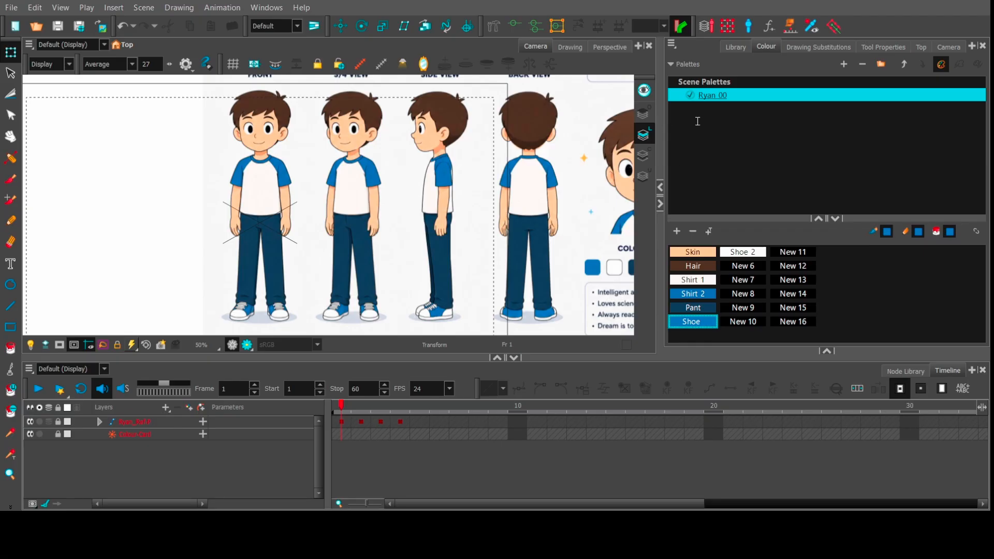
pyautogui.write('1')
pyautogui.click(714, 91)
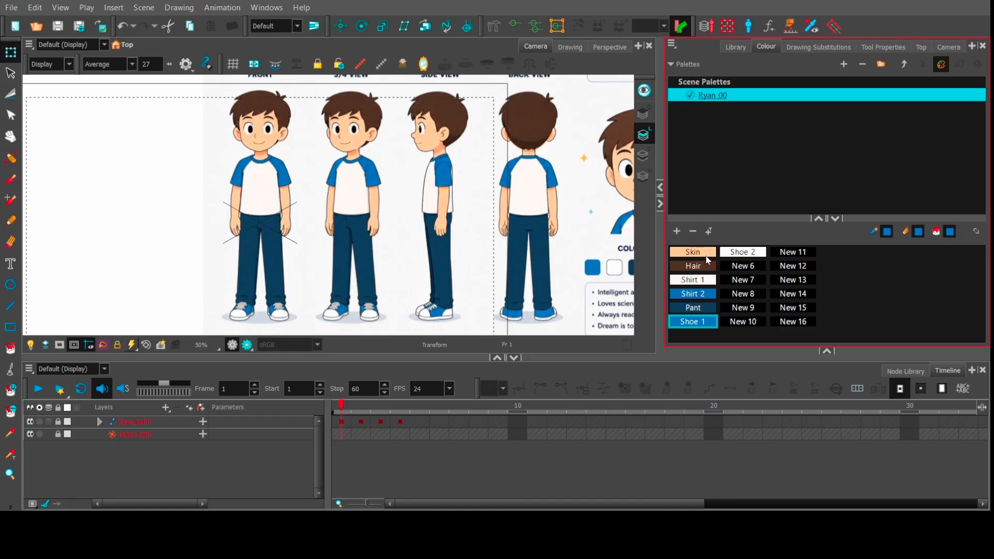
# Compare the white of the Shirt 1 swatch with the white of the Shoe 2 swatch.
pyautogui.click(738, 252)
pyautogui.click(697, 282)
pyautogui.click(739, 255)
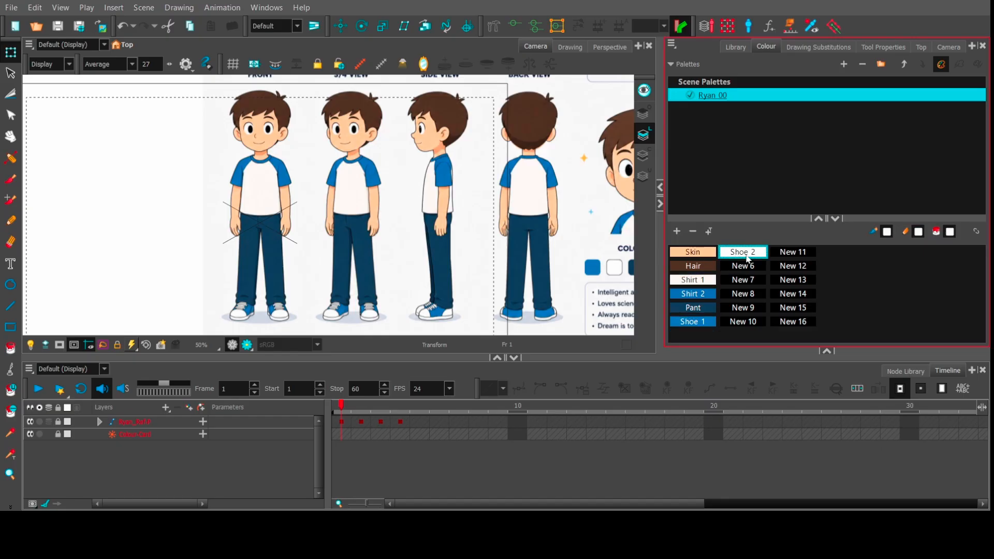
pyautogui.click(697, 282)
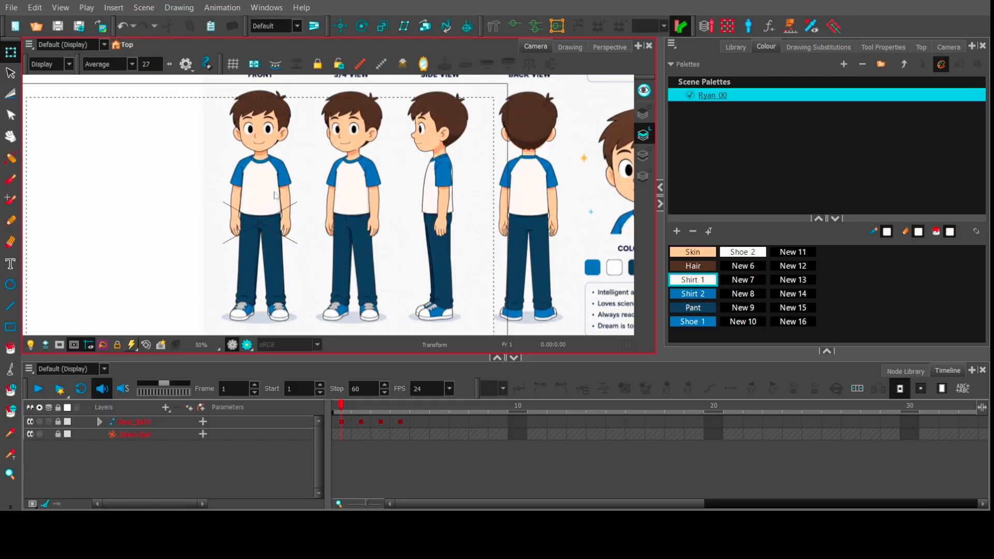
pyautogui.click(709, 282)
pyautogui.click(733, 254)
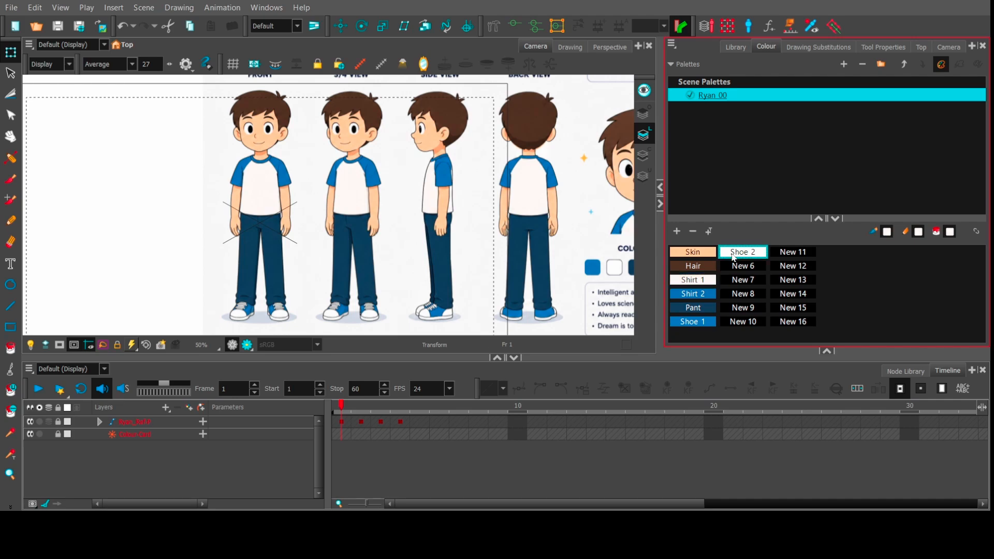
pyautogui.click(753, 267)
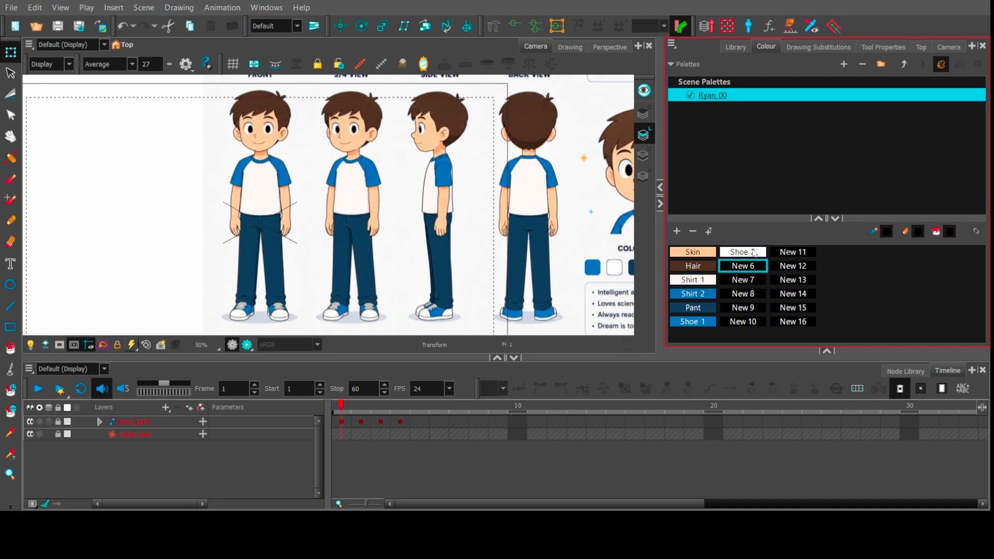
# Try magenta on the Shoe 2 swatch and revert it to white.
pyautogui.click(751, 254)
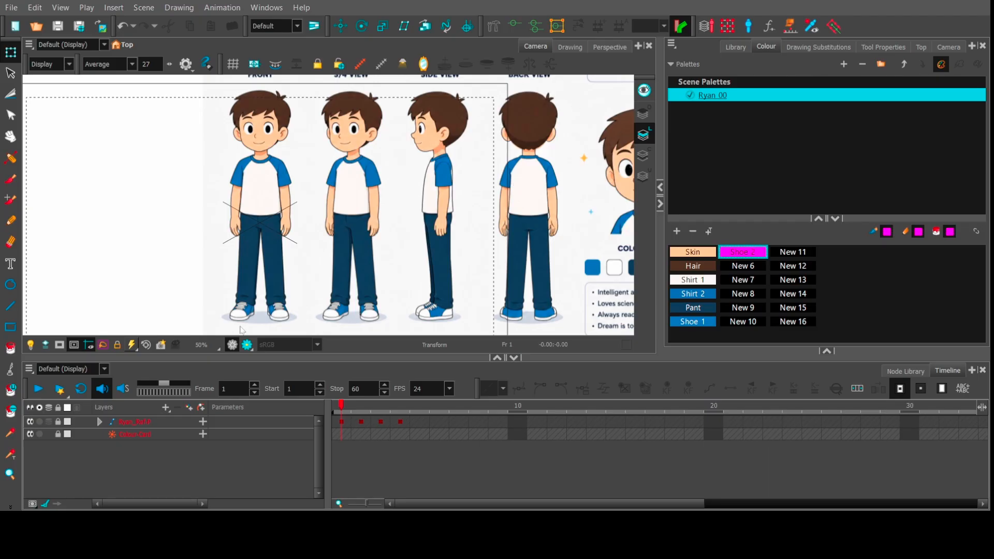
pyautogui.click(256, 291)
pyautogui.moveTo(255, 292)
pyautogui.mouseDown()
pyautogui.moveTo(229, 305)
pyautogui.moveTo(248, 320)
pyautogui.moveTo(258, 292)
pyautogui.moveTo(217, 306)
pyautogui.moveTo(237, 329)
pyautogui.moveTo(269, 308)
pyautogui.moveTo(244, 290)
pyautogui.mouseUp()
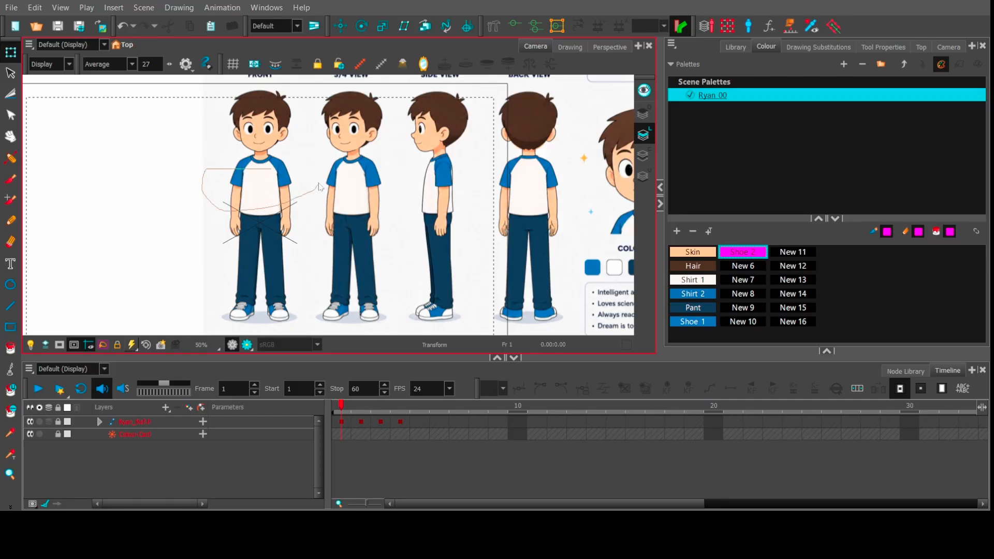
pyautogui.click(701, 146)
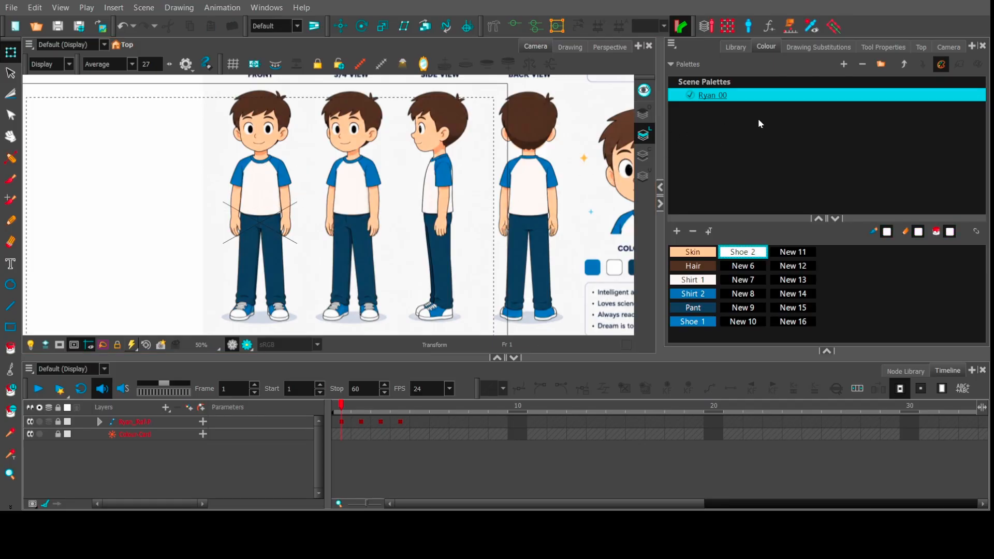
# Compare the Shirt 1 and Shoe 2 swatches and delete Shoe 2 from the palette.
pyautogui.click(697, 281)
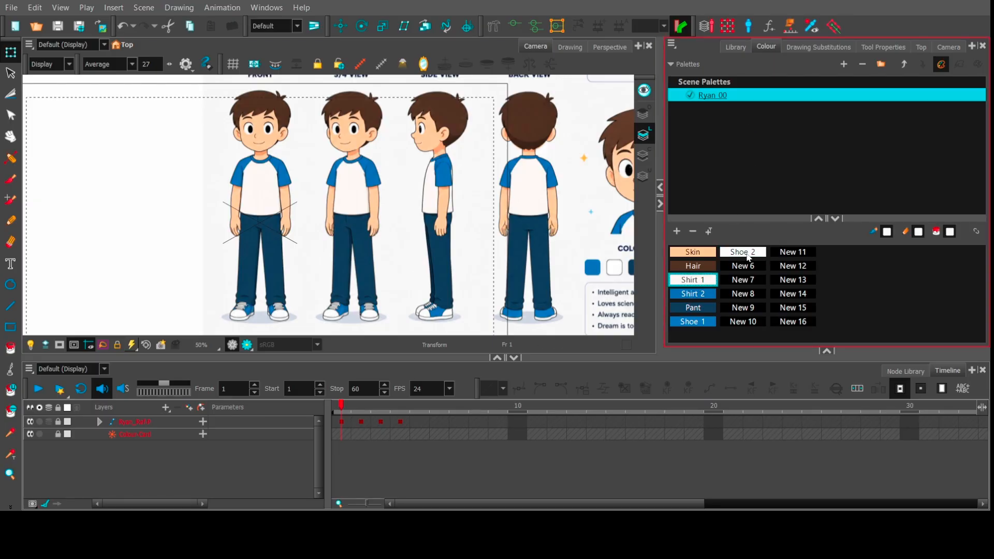
pyautogui.click(749, 257)
pyautogui.click(688, 284)
pyautogui.click(751, 255)
pyautogui.click(694, 233)
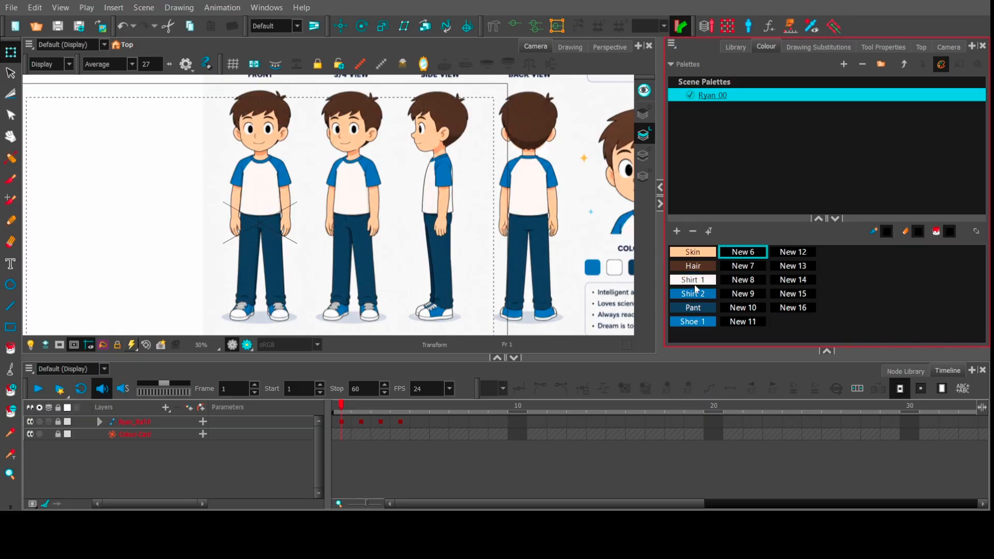
# Try magenta on the Shirt 1 swatch to see how a shared white would affect the shirt and shoes.
pyautogui.click(695, 283)
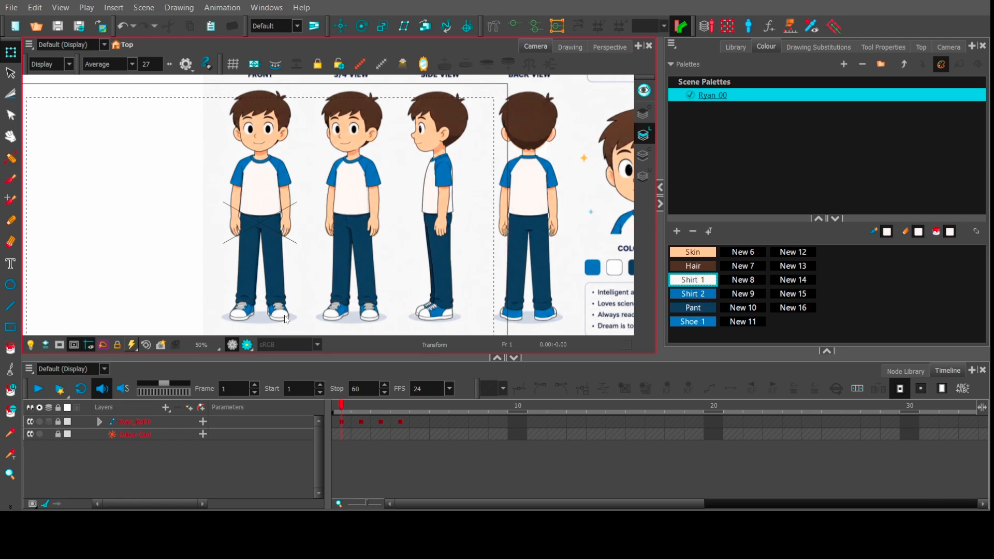
pyautogui.click(709, 279)
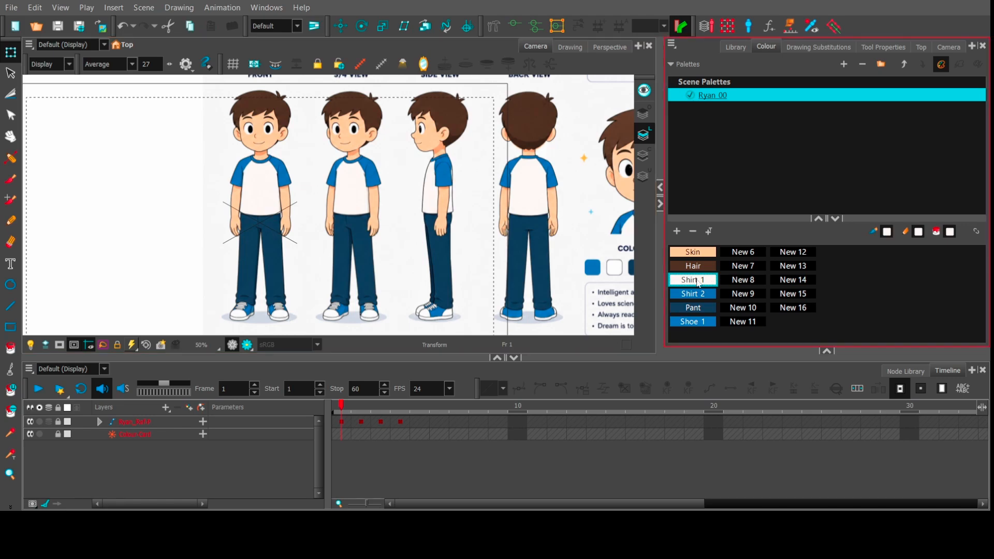
pyautogui.click(699, 292)
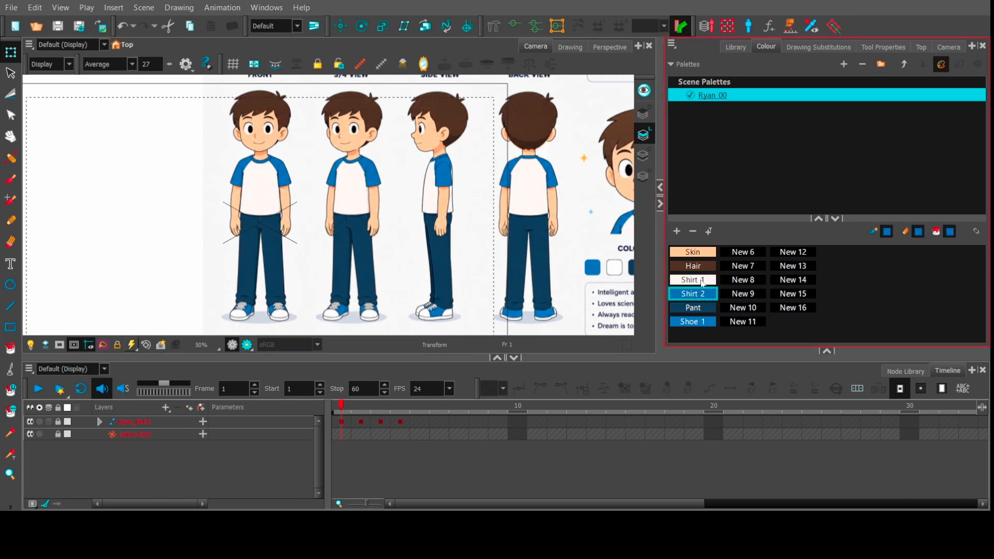
pyautogui.click(700, 282)
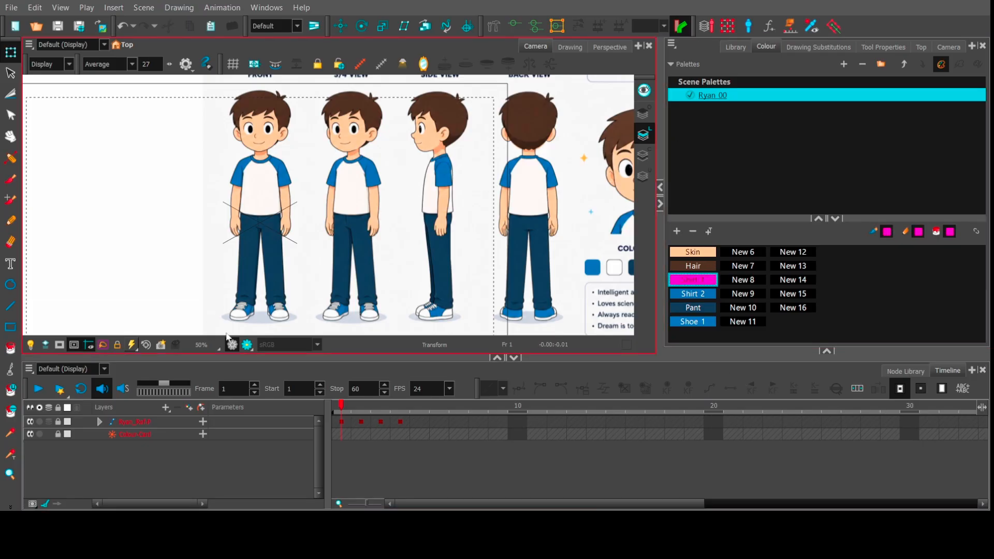
pyautogui.moveTo(254, 309)
pyautogui.mouseDown()
pyautogui.moveTo(193, 293)
pyautogui.moveTo(247, 316)
pyautogui.moveTo(232, 326)
pyautogui.mouseUp()
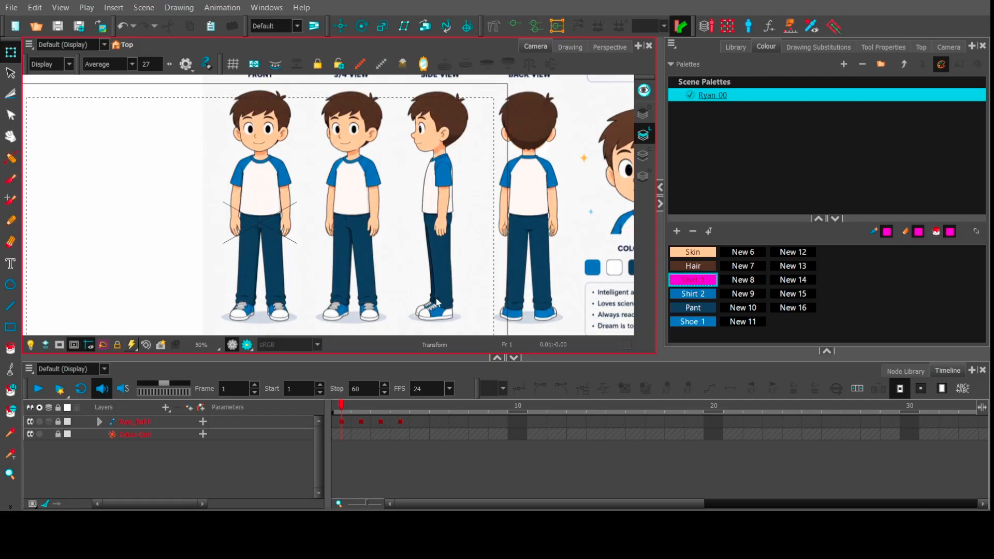
pyautogui.click(687, 282)
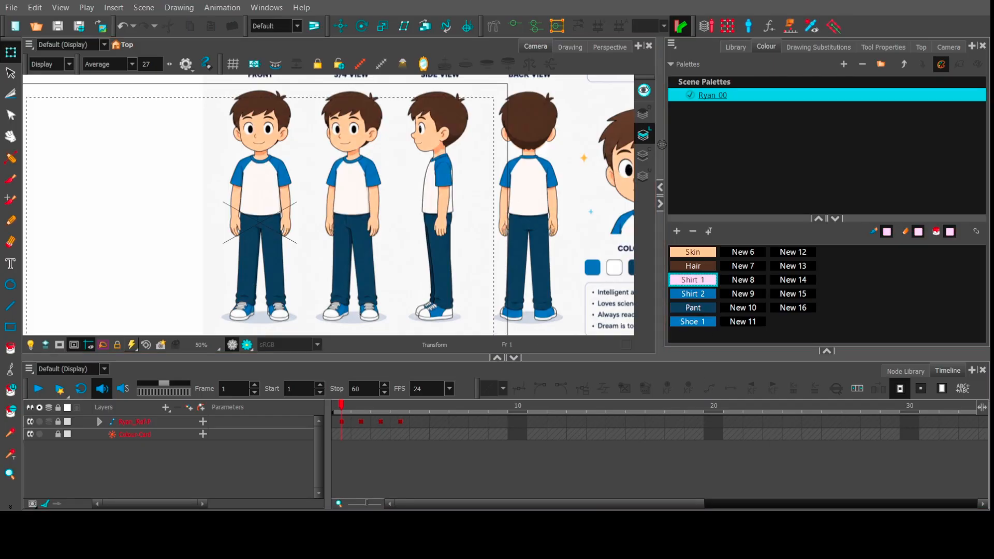
pyautogui.click(767, 109)
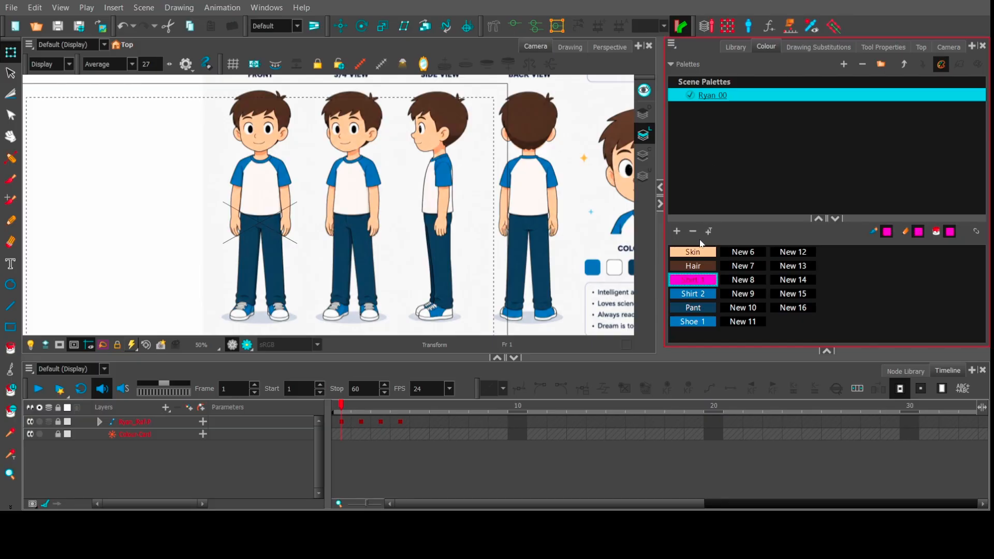
# Undo the Shirt 1 recolouring and the deletion of the Shoe 2 swatch.
pyautogui.hotkey('ctrl', 'v')
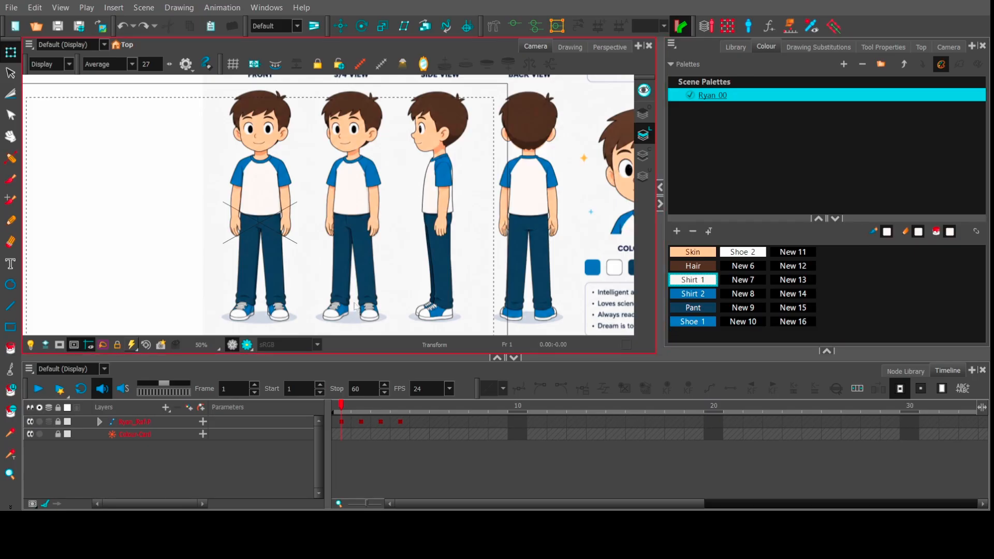
pyautogui.scroll(1, 283, 310)
pyautogui.scroll(2, 283, 311)
pyautogui.scroll(-4, 214, 317)
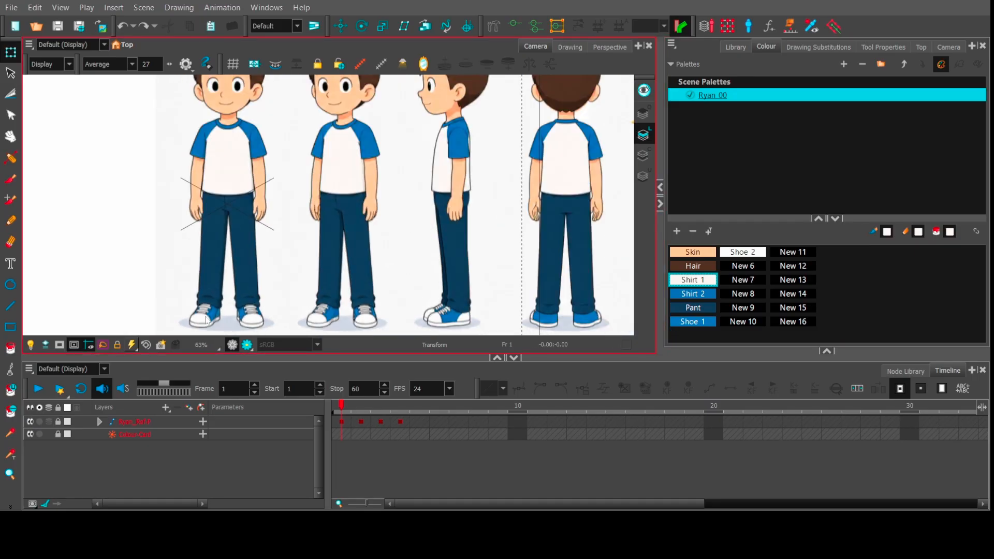
pyautogui.scroll(1, 214, 317)
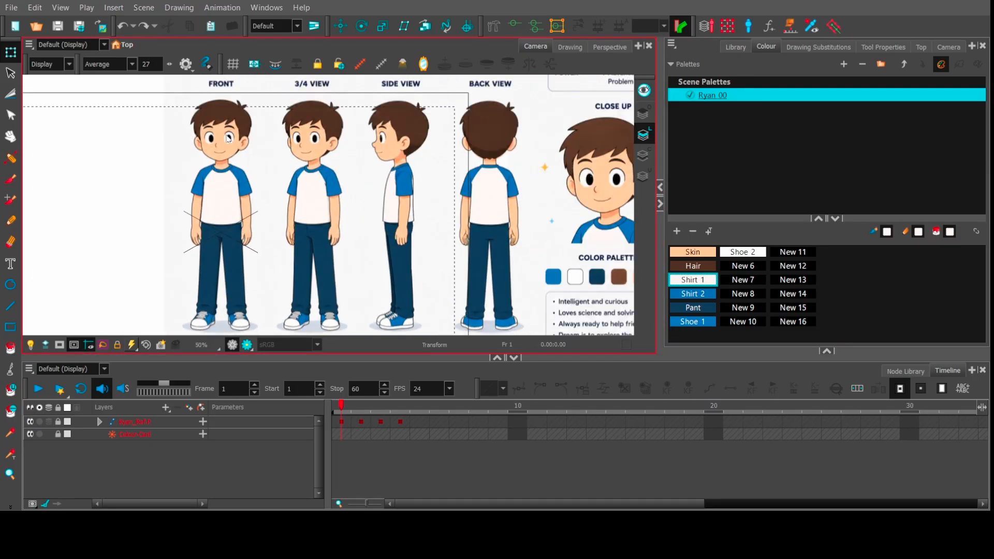
# Colour the New 6 swatch with brown sampled from the front view's hair and rename it EyeBro.
pyautogui.scroll(7, 230, 143)
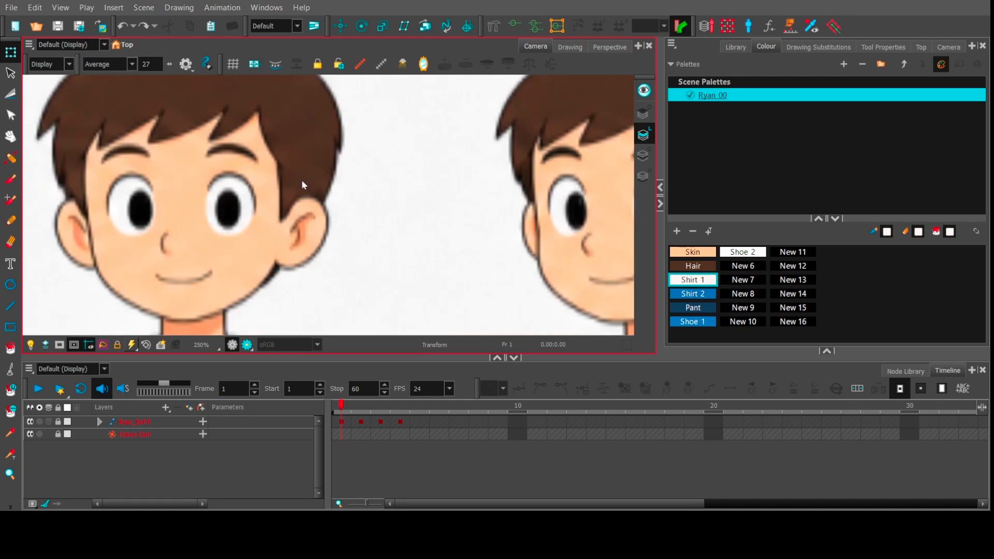
pyautogui.moveTo(302, 179); pyautogui.dragTo(425, 209)
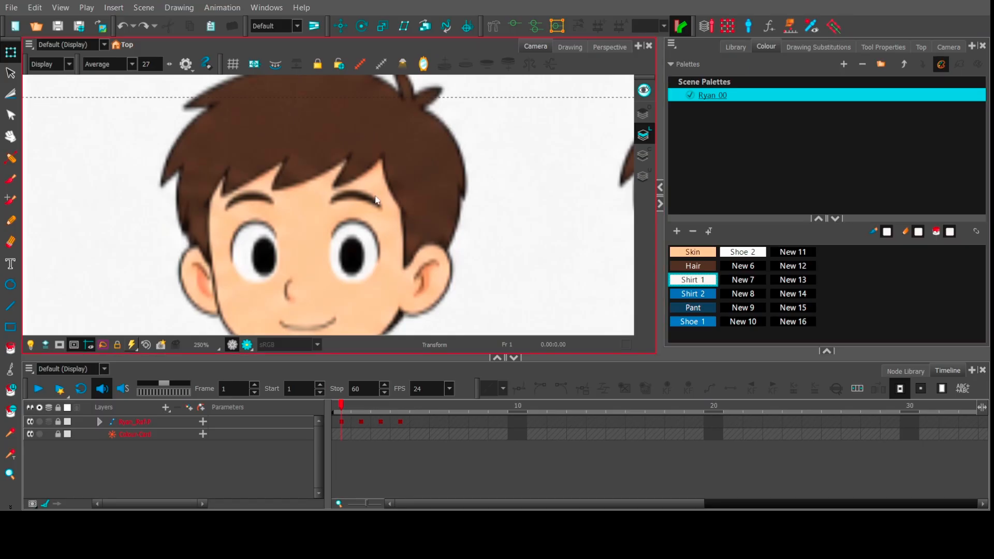
pyautogui.moveTo(392, 197)
pyautogui.mouseDown()
pyautogui.moveTo(386, 179)
pyautogui.moveTo(341, 174)
pyautogui.moveTo(317, 194)
pyautogui.moveTo(312, 204)
pyautogui.moveTo(328, 219)
pyautogui.moveTo(386, 220)
pyautogui.moveTo(400, 207)
pyautogui.moveTo(381, 178)
pyautogui.moveTo(328, 181)
pyautogui.moveTo(315, 228)
pyautogui.moveTo(362, 239)
pyautogui.mouseUp()
pyautogui.moveTo(415, 137)
pyautogui.mouseDown()
pyautogui.moveTo(209, 122)
pyautogui.moveTo(238, 291)
pyautogui.moveTo(383, 298)
pyautogui.mouseUp()
pyautogui.click(692, 267)
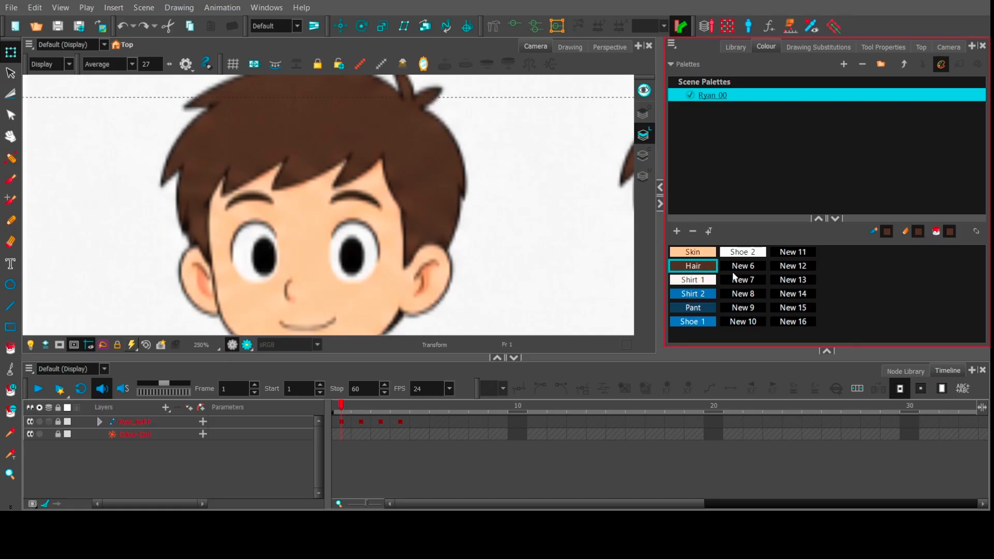
pyautogui.moveTo(402, 147)
pyautogui.mouseDown()
pyautogui.moveTo(328, 140)
pyautogui.moveTo(332, 248)
pyautogui.moveTo(413, 202)
pyautogui.moveTo(389, 144)
pyautogui.moveTo(406, 114)
pyautogui.moveTo(192, 174)
pyautogui.moveTo(264, 239)
pyautogui.mouseUp()
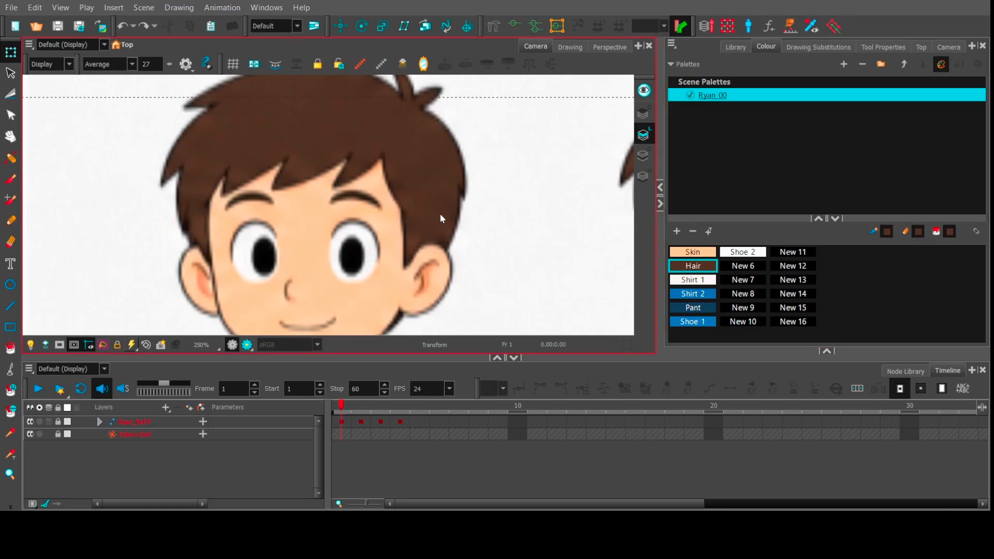
pyautogui.click(747, 271)
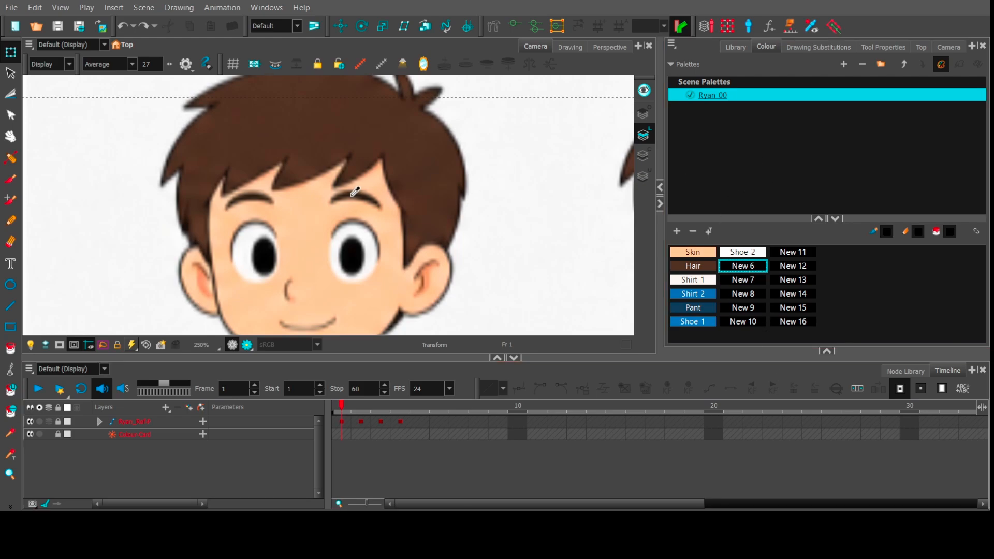
pyautogui.click(342, 141)
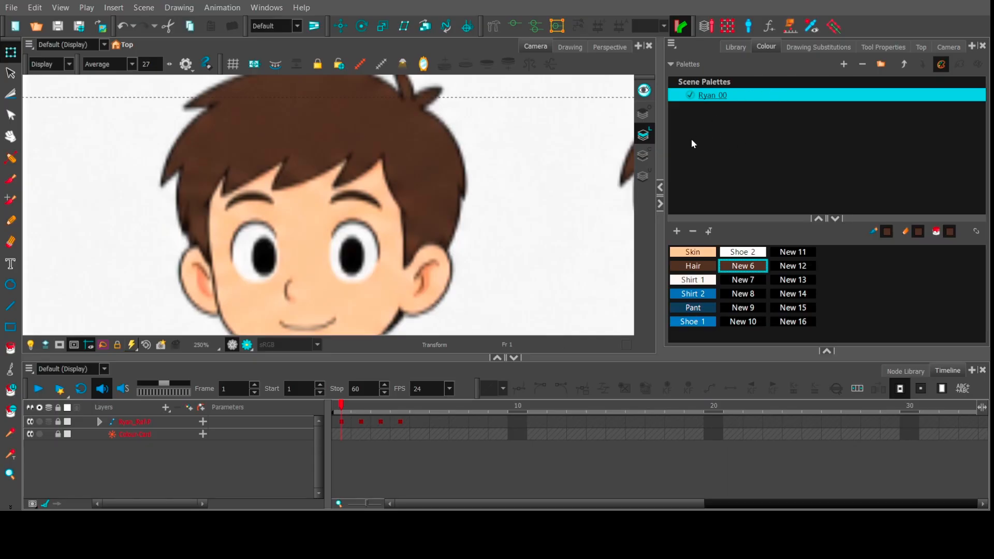
pyautogui.write('EyeBro')
pyautogui.click(765, 107)
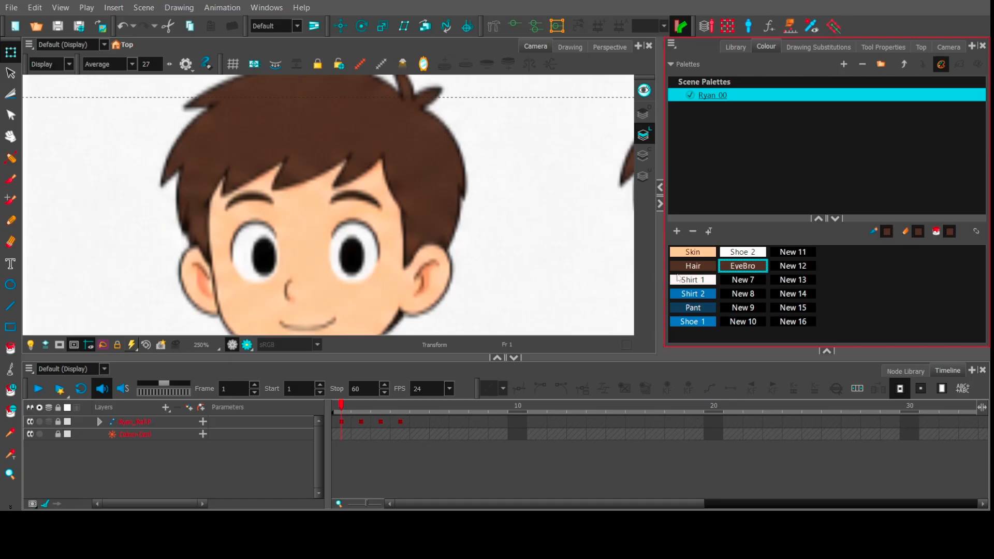
# Rename the black New 7 swatch Pupil for the front view's eyes.
pyautogui.scroll(-1, 286, 165)
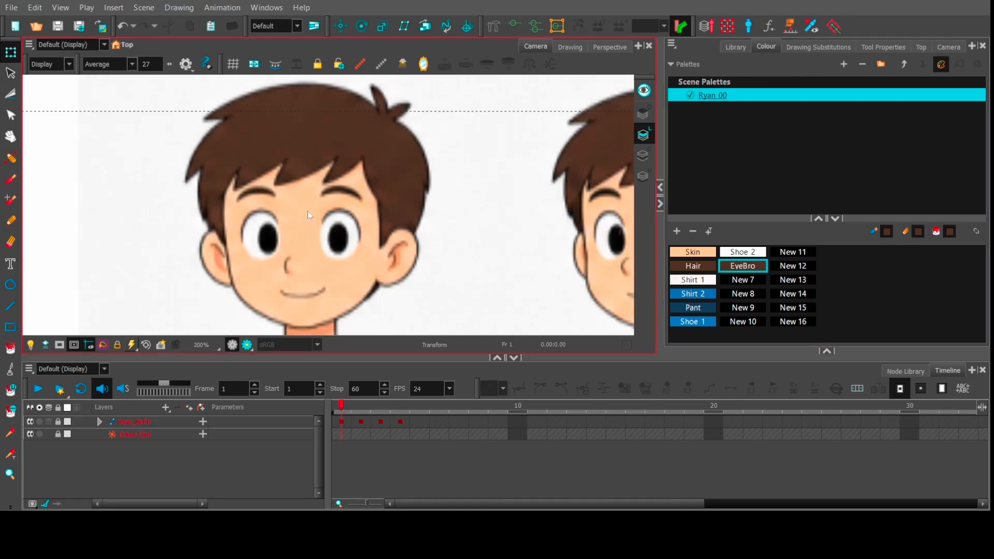
pyautogui.scroll(1, 341, 217)
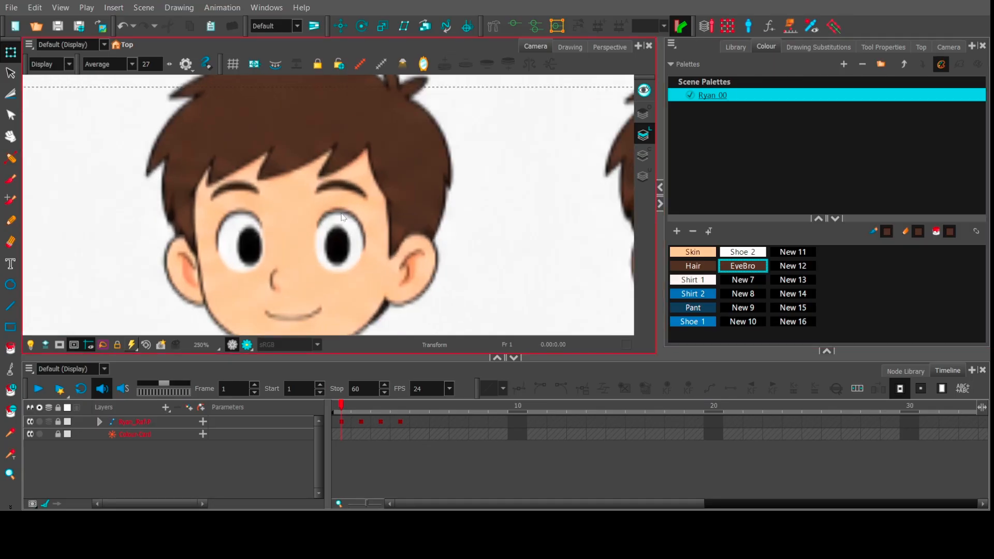
pyautogui.moveTo(341, 217); pyautogui.dragTo(347, 189)
pyautogui.scroll(1, 372, 187)
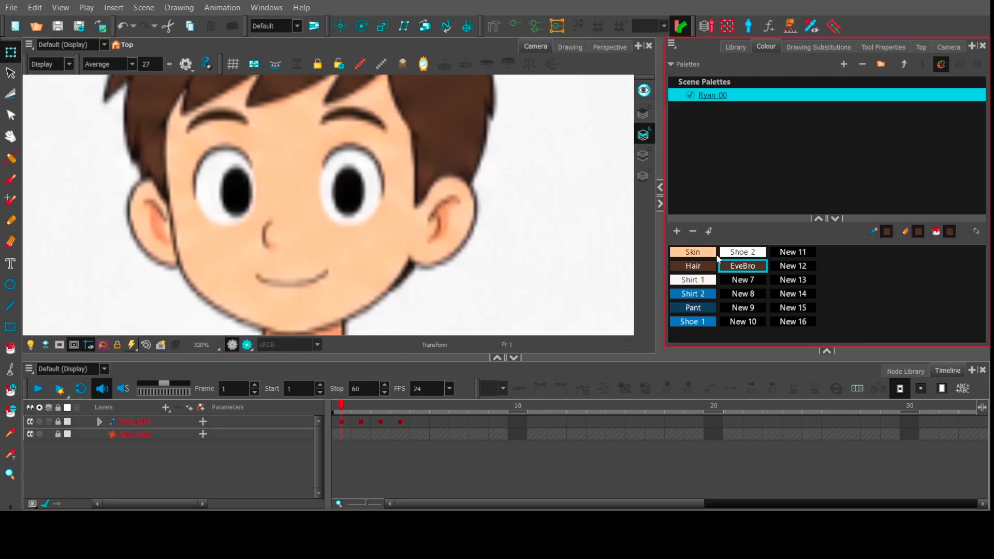
pyautogui.click(742, 280)
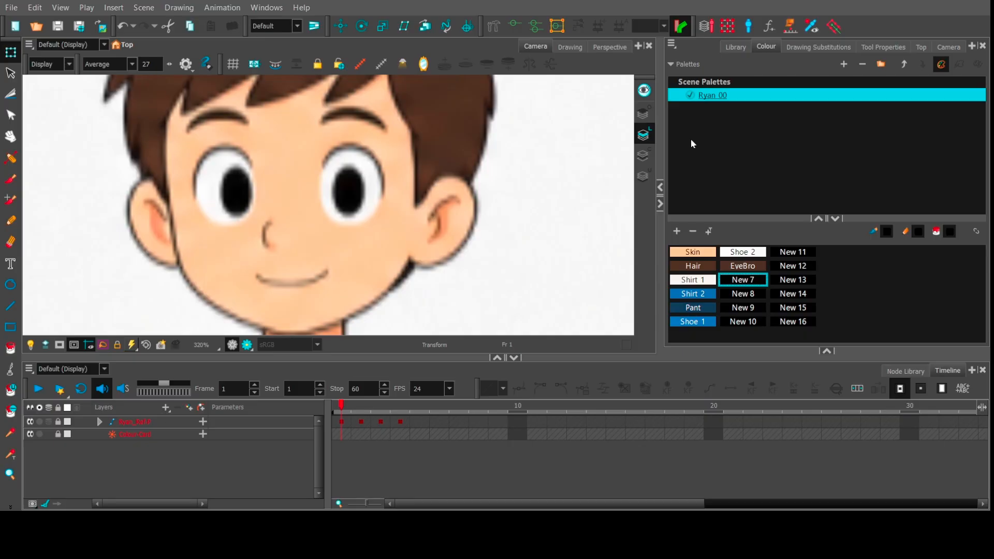
pyautogui.write('Pupil')
pyautogui.press('Return')
# Rename the New 8 swatch eye white and colour it with the white sampled from the front view's eye.
pyautogui.click(744, 295)
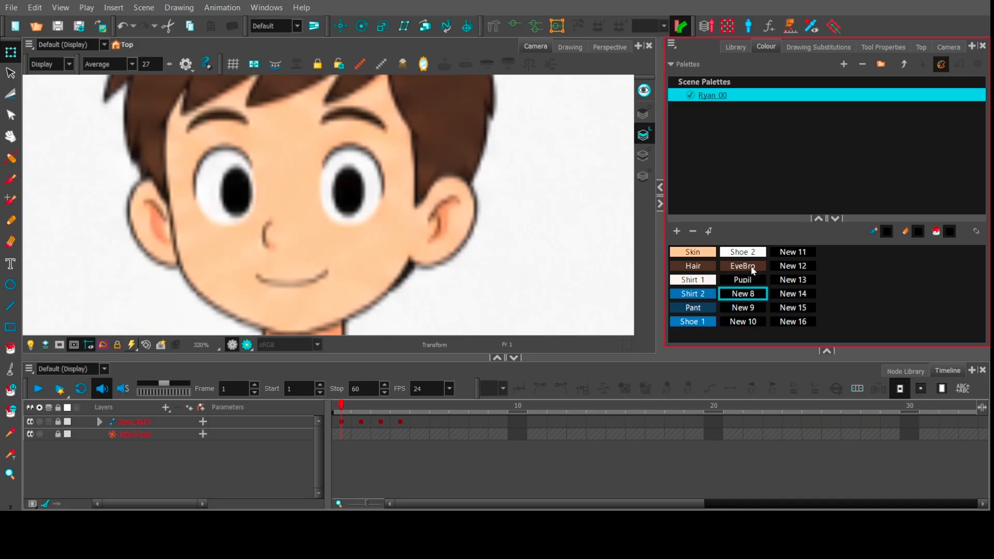
pyautogui.click(795, 148)
pyautogui.click(687, 141)
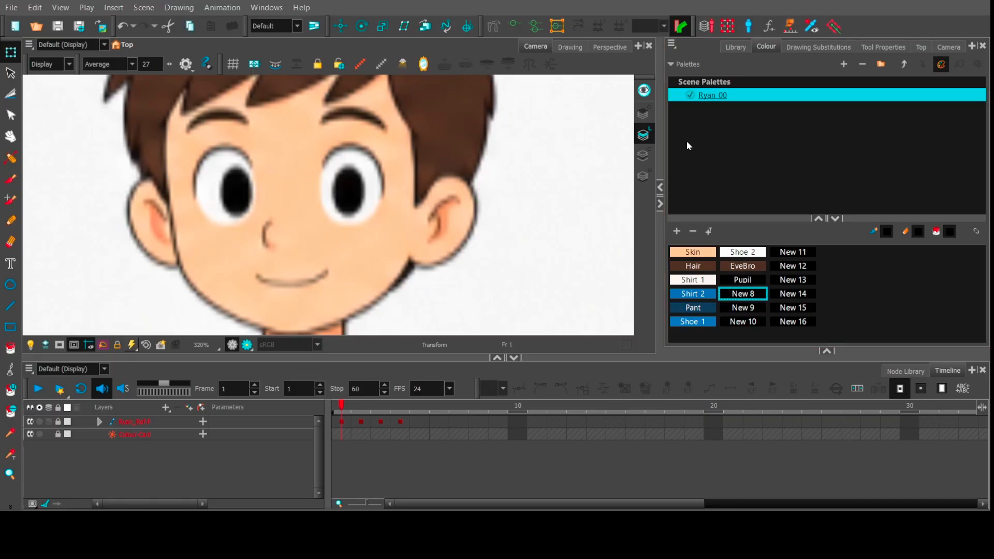
pyautogui.write('eye white')
pyautogui.press('Return')
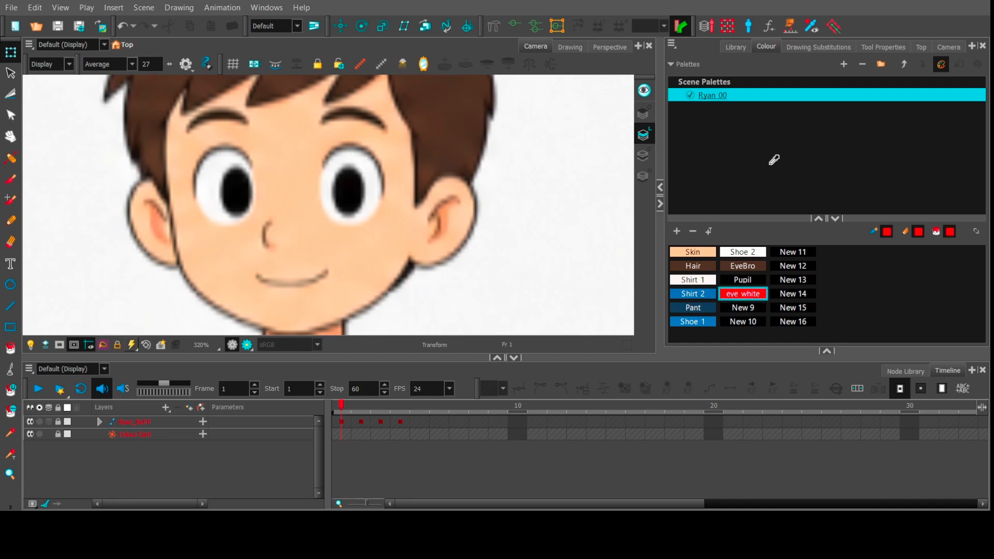
pyautogui.click(369, 167)
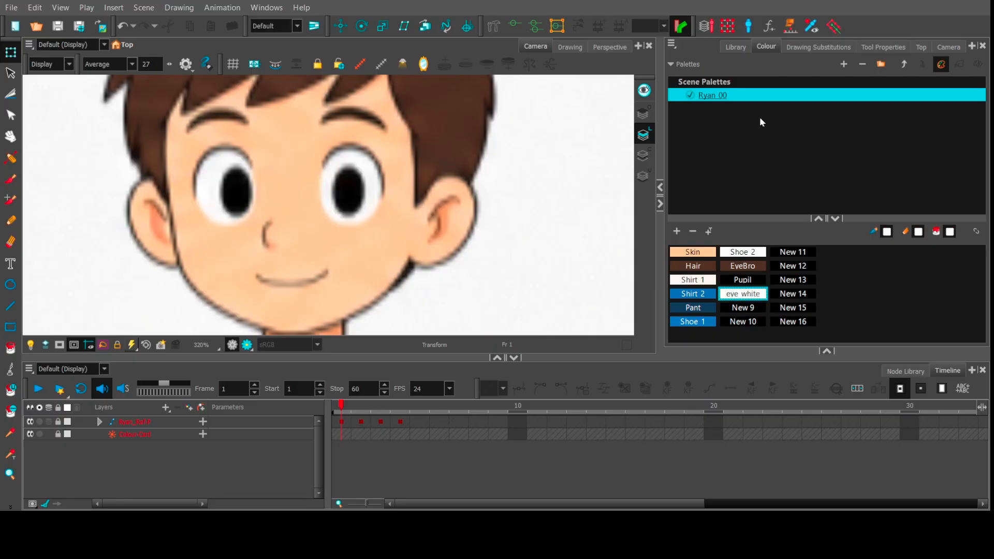
# Rename the black New 9 swatch Lips.
pyautogui.scroll(-3, 345, 255)
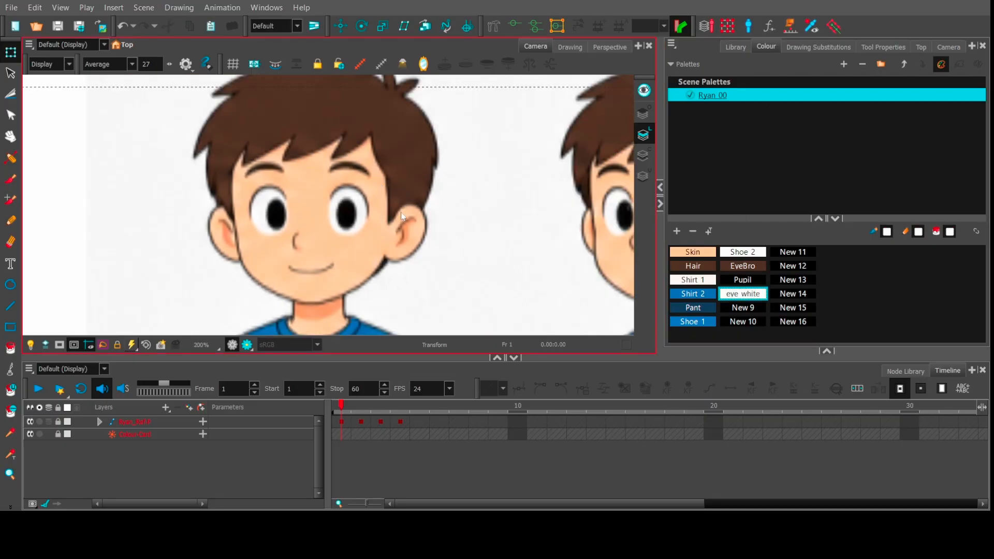
pyautogui.click(747, 307)
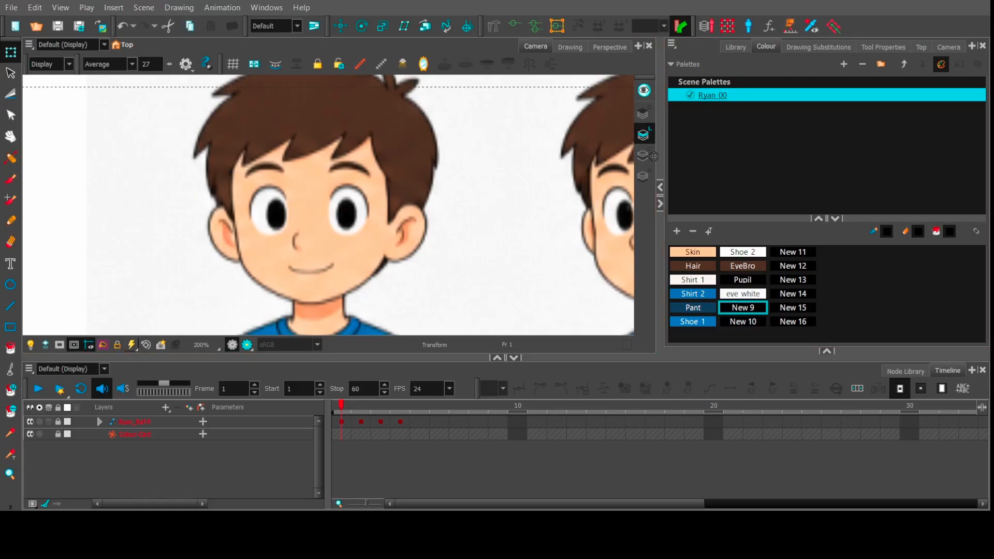
pyautogui.write('Lips')
pyautogui.press('Return')
# Set the New 10 swatch to red and rename it tunque.
pyautogui.click(747, 319)
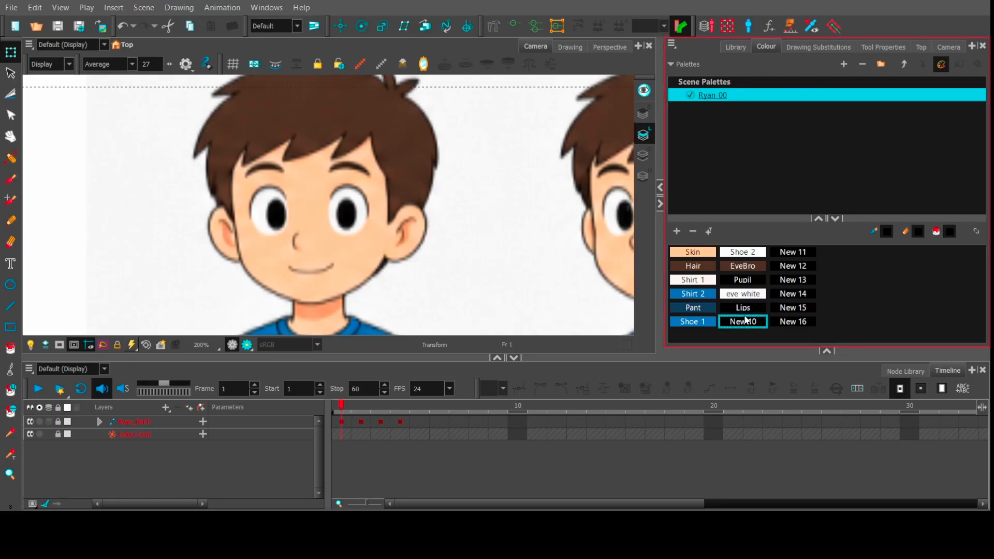
pyautogui.click(783, 166)
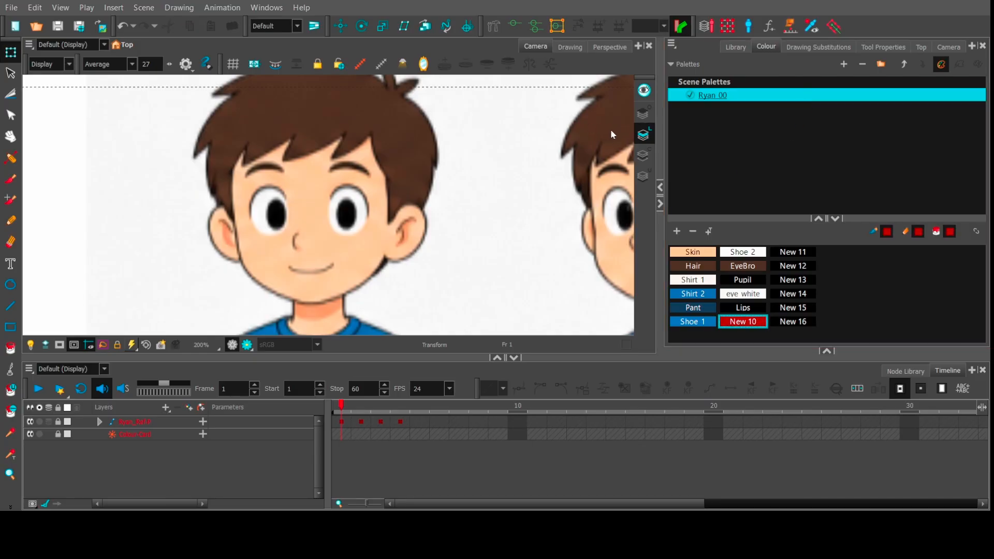
pyautogui.click(684, 160)
pyautogui.write('tunque')
pyautogui.click(772, 108)
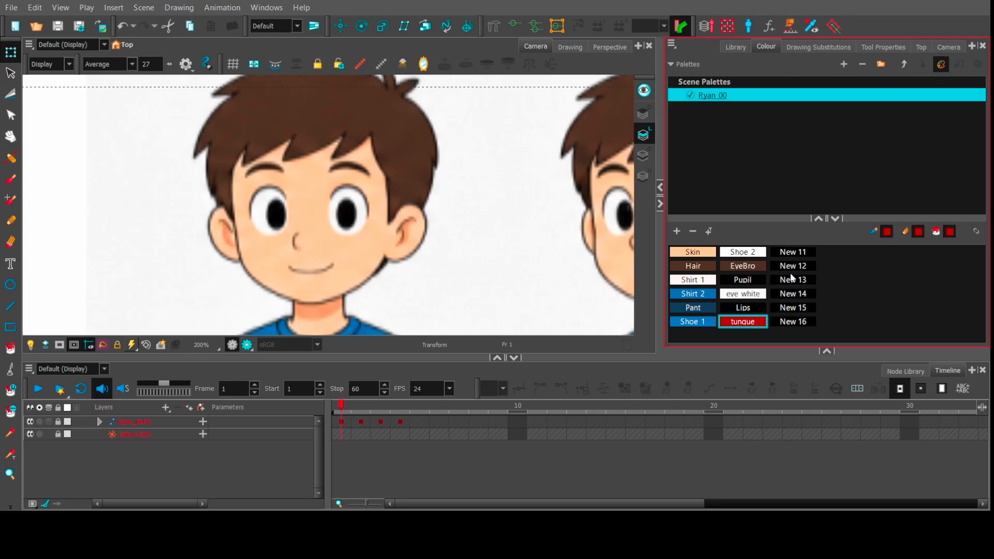
# Set the New 11 swatch to dark red and rename it Inner mouth.
pyautogui.click(800, 254)
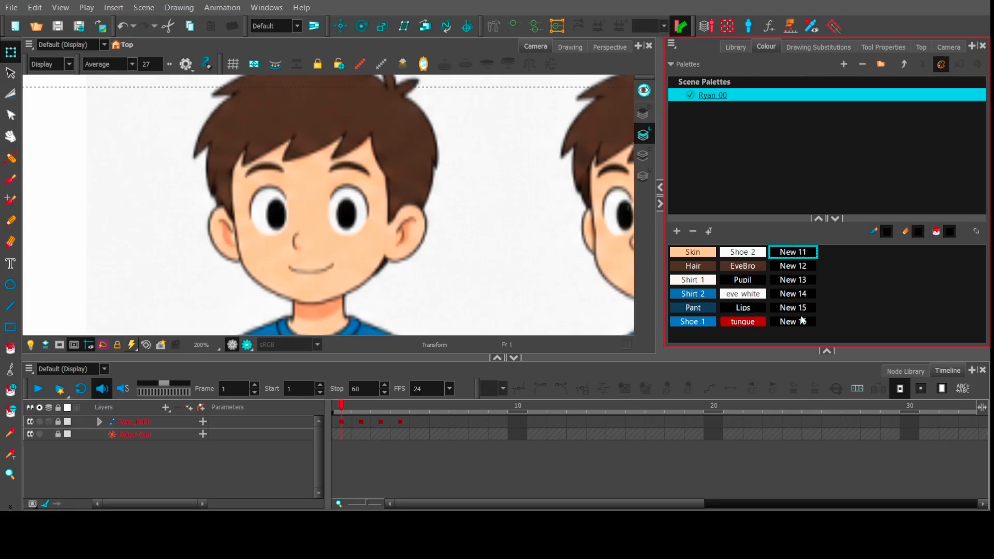
pyautogui.click(813, 352)
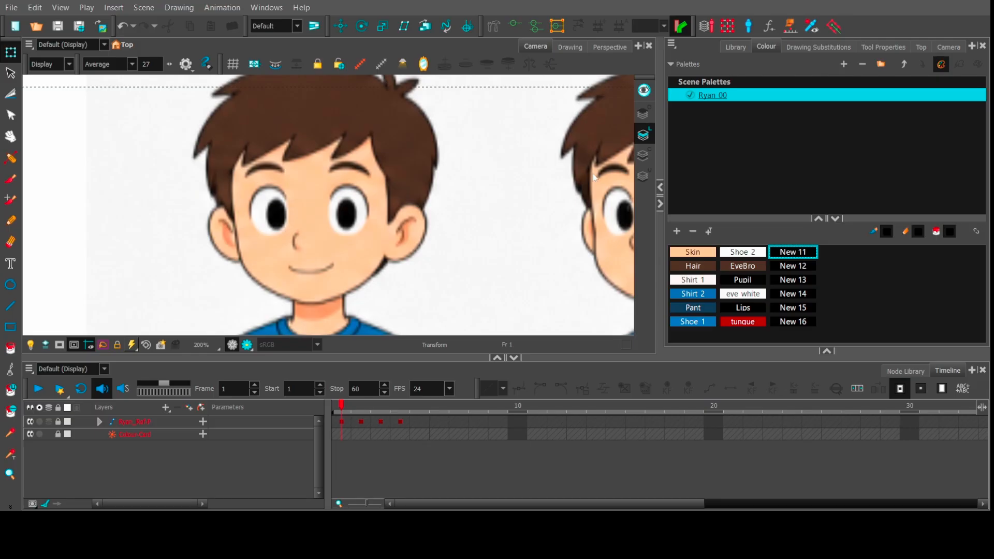
pyautogui.click(754, 323)
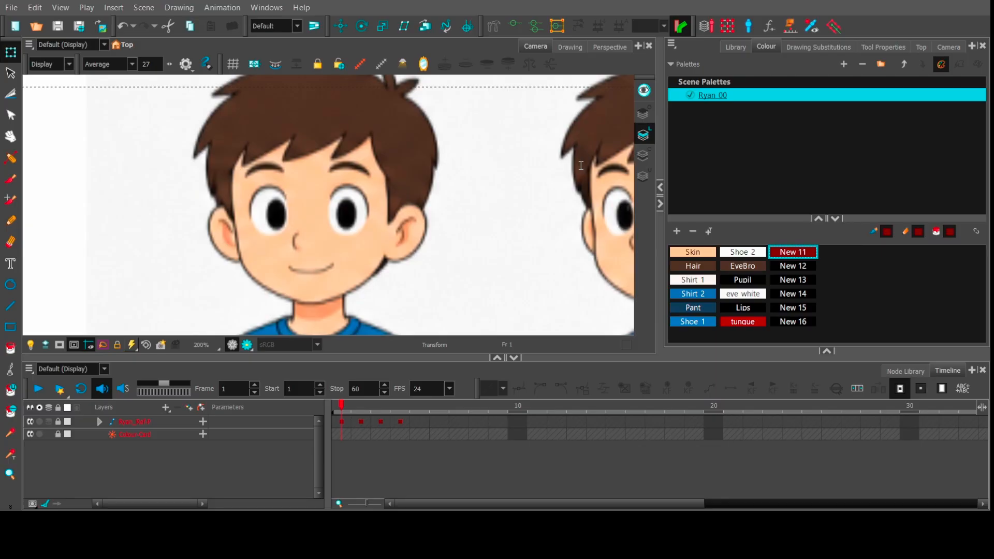
pyautogui.write('Inner mouth')
pyautogui.click(636, 134)
pyautogui.click(831, 277)
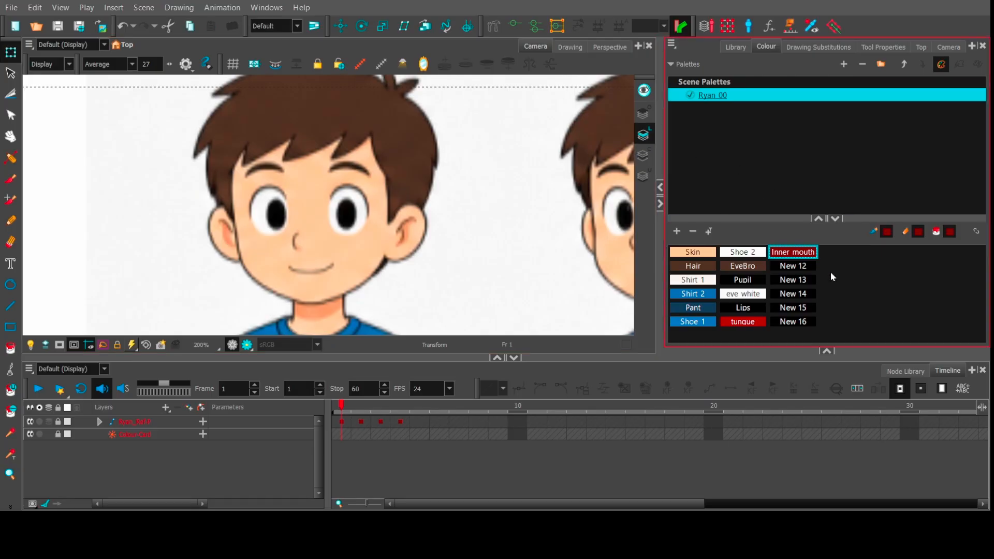
# Colour the New 12 swatch bright green and rename it cutter.
pyautogui.click(806, 267)
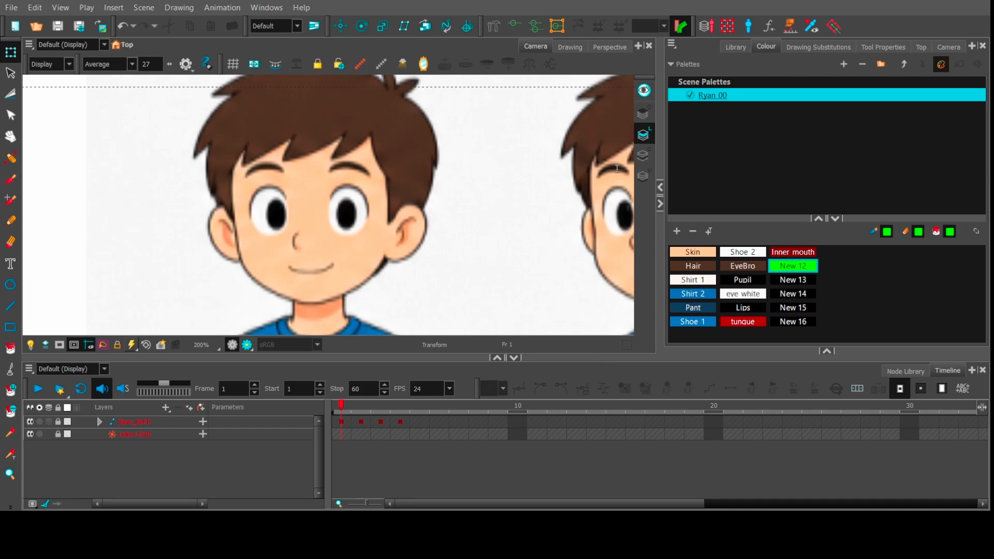
pyautogui.write('cutter')
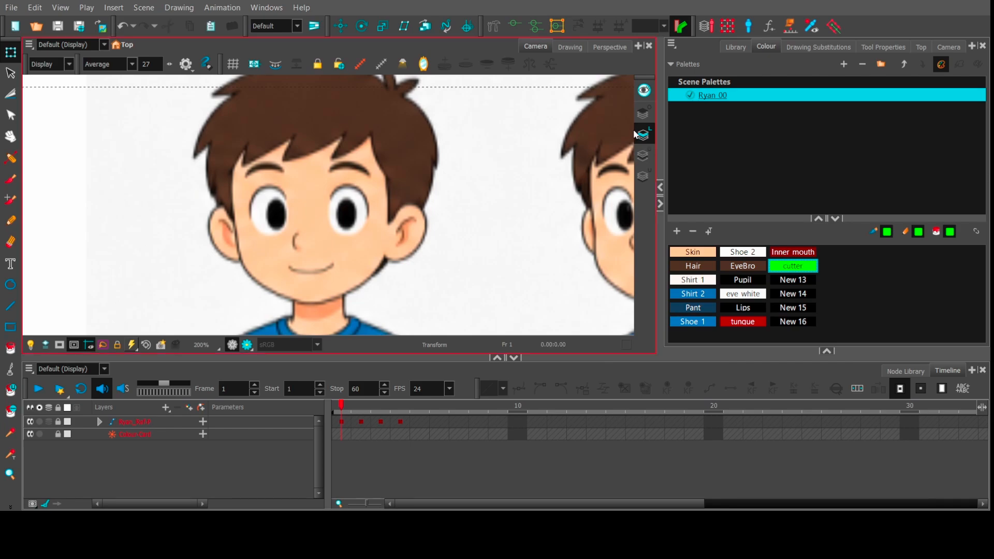
# Colour the New 13 swatch blue and the New 14 swatch magenta.
pyautogui.click(782, 285)
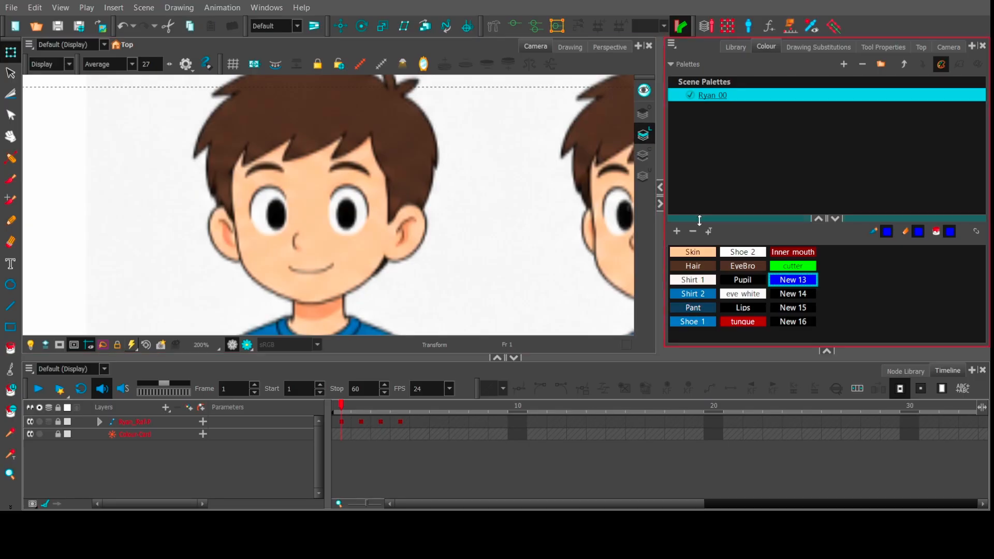
pyautogui.click(777, 294)
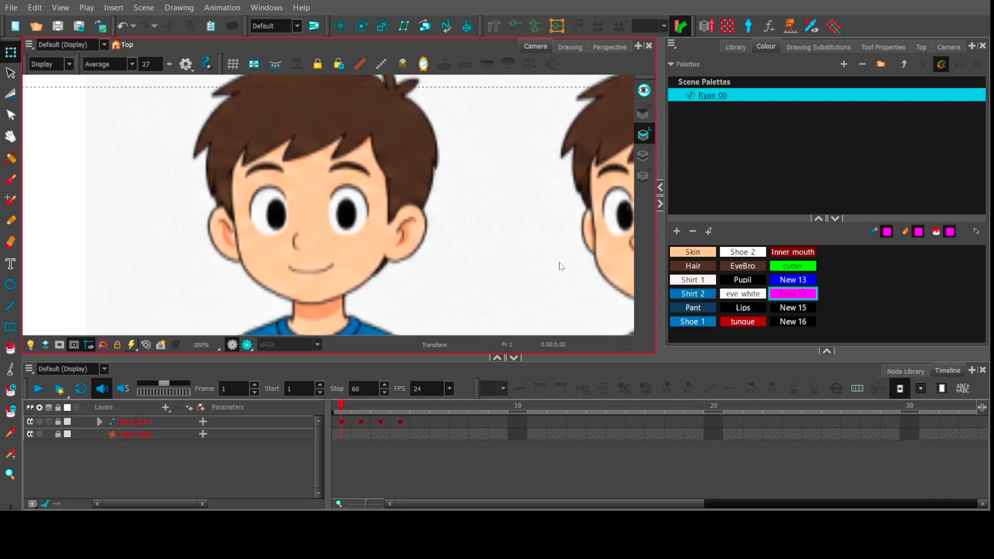
pyautogui.scroll(-2, 516, 234)
pyautogui.moveTo(515, 233); pyautogui.dragTo(410, 234)
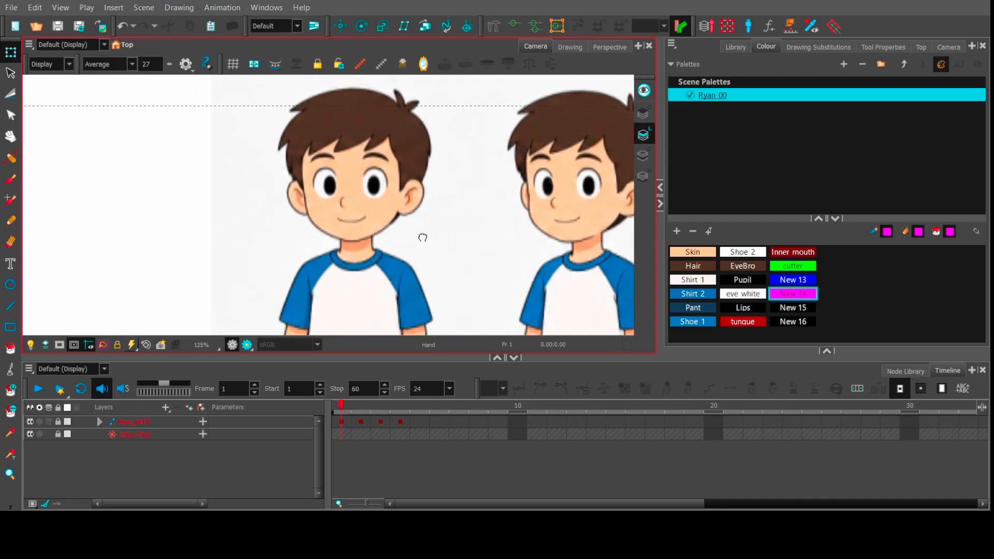
pyautogui.scroll(1, 373, 194)
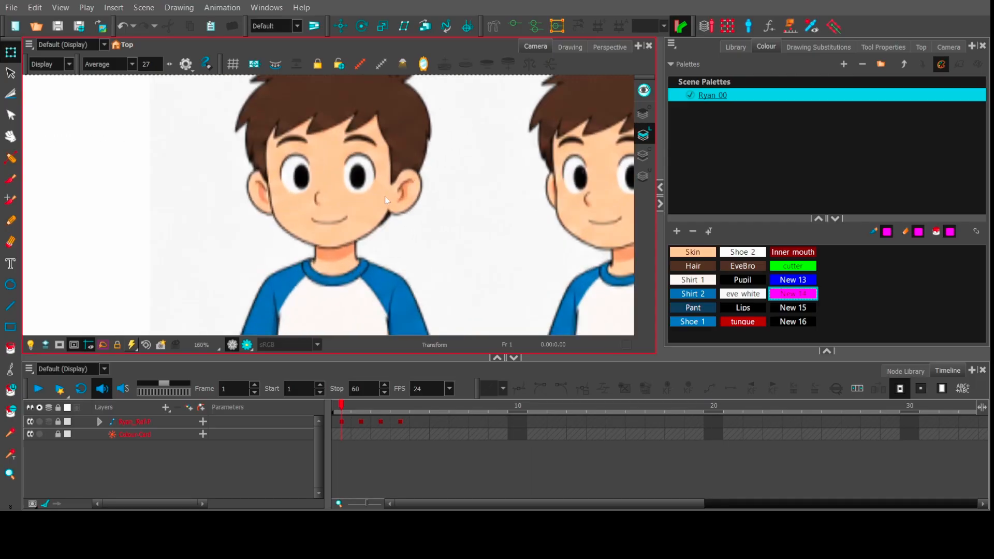
pyautogui.scroll(-5, 394, 195)
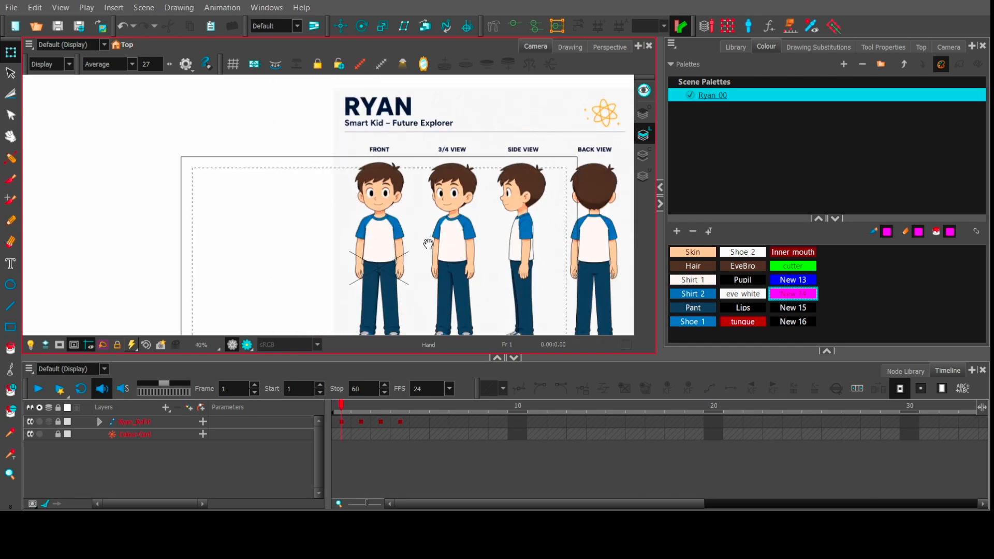
pyautogui.moveTo(395, 196)
pyautogui.mouseDown()
pyautogui.moveTo(376, 167)
pyautogui.moveTo(386, 189)
pyautogui.mouseUp()
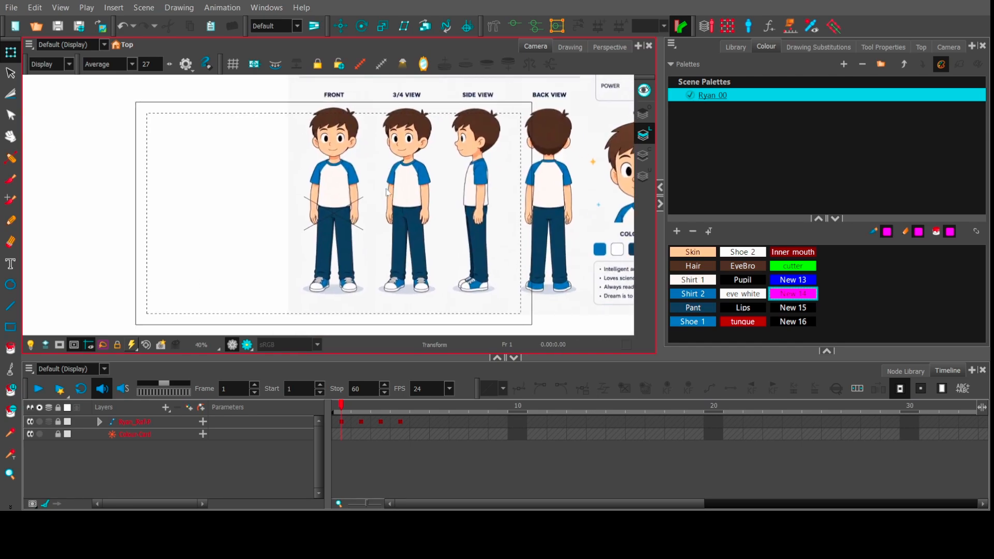
pyautogui.scroll(4, 404, 251)
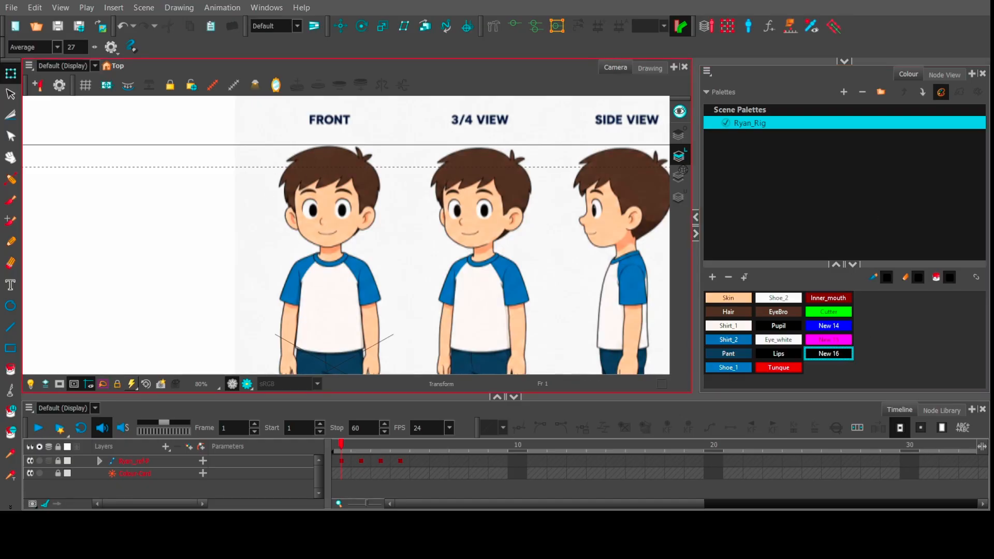
# Rename the black New 16 swatch LineArt.
pyautogui.write('Lin')
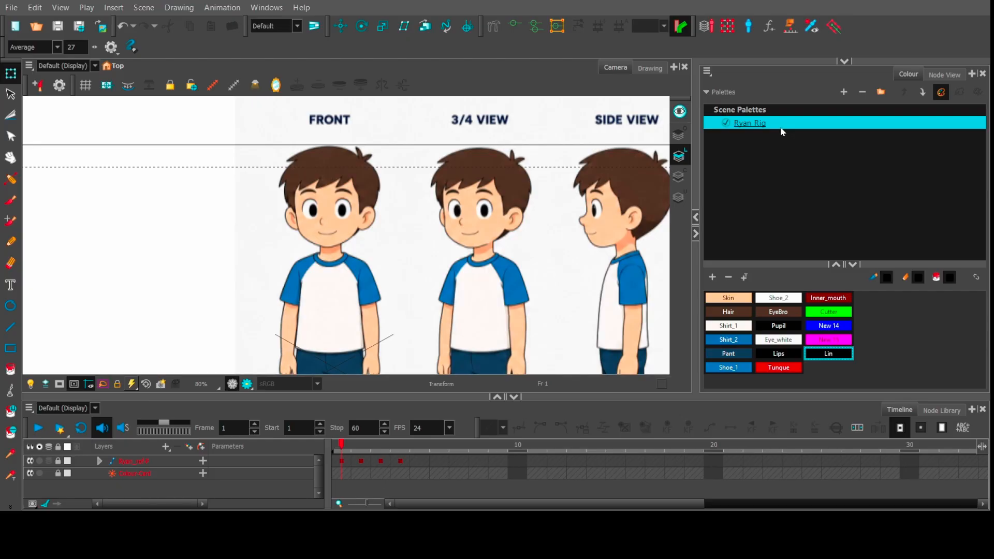
pyautogui.write('eArt')
pyautogui.click(659, 284)
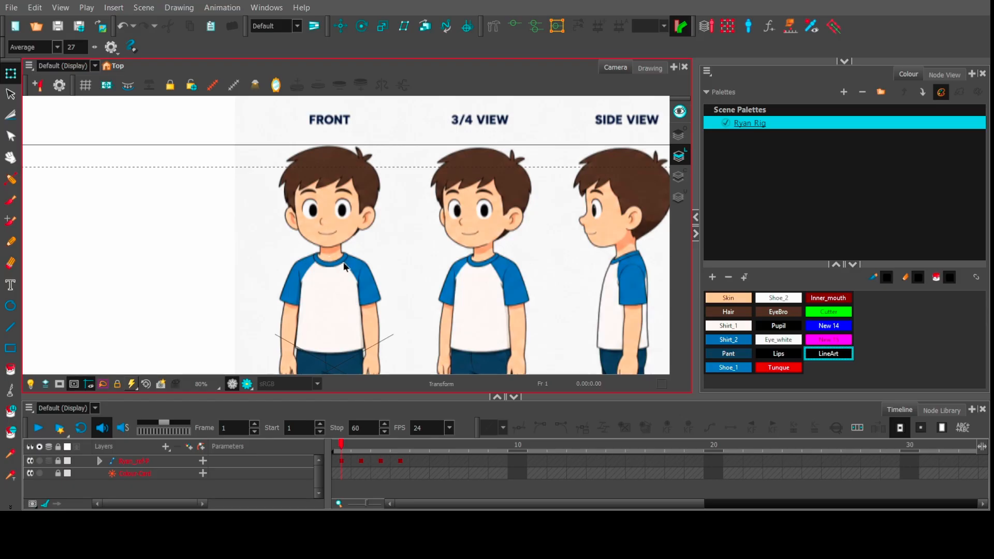
pyautogui.click(753, 165)
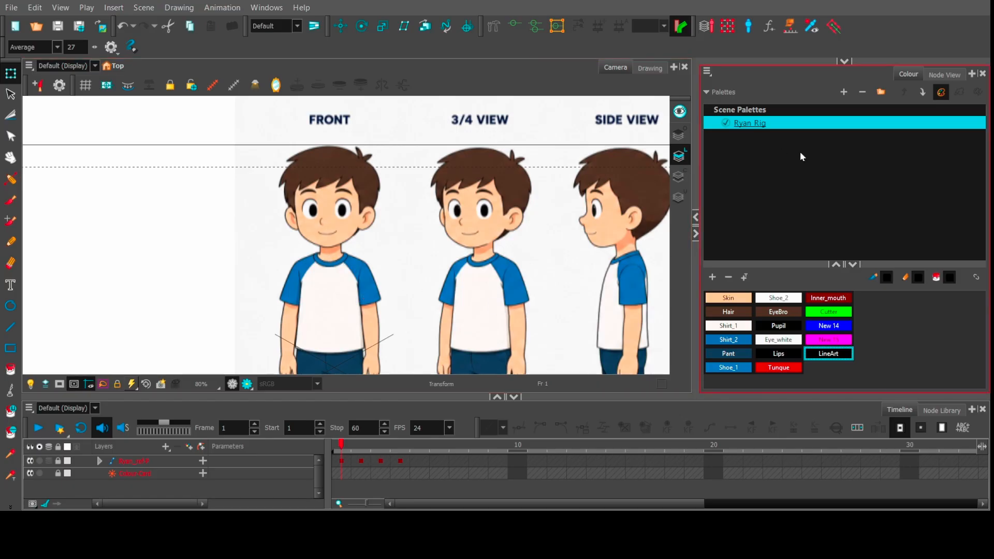
pyautogui.click(610, 201)
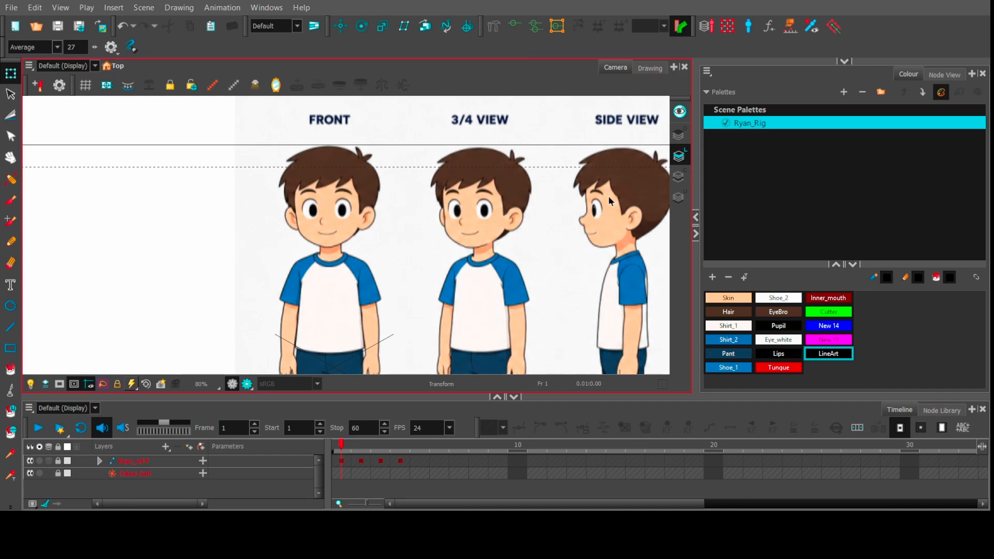
pyautogui.click(849, 190)
pyautogui.click(606, 482)
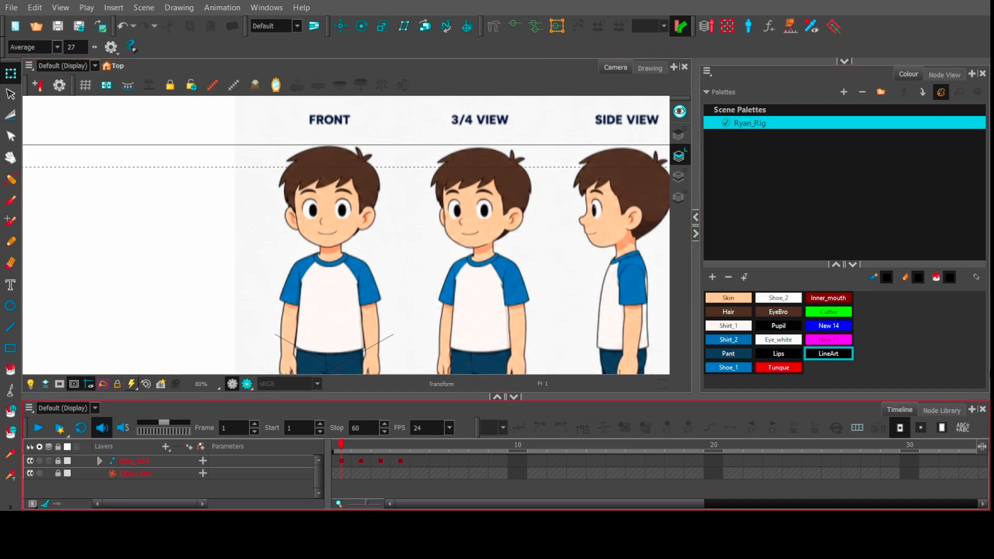
pyautogui.click(621, 194)
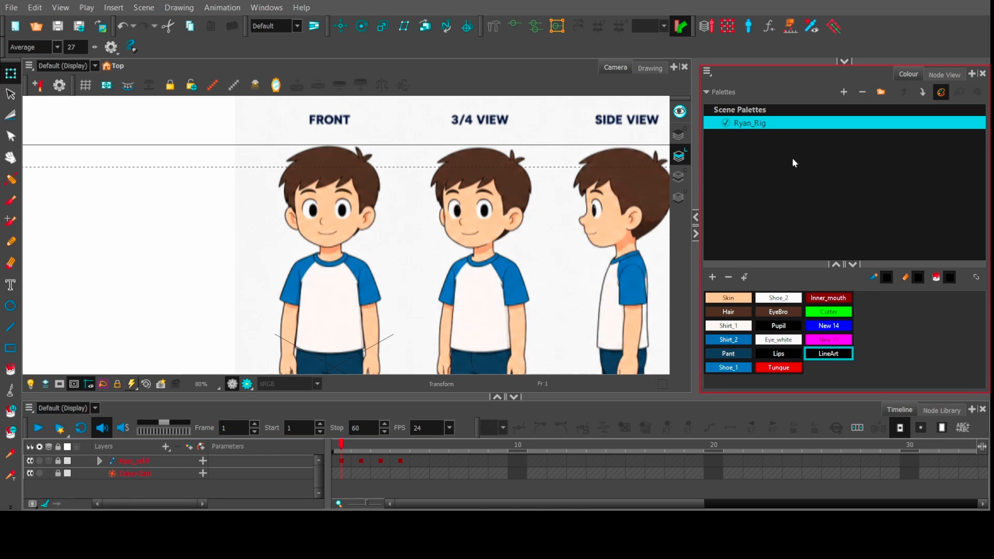
# Bring back the collapsed Tool Properties view above the palette and expand it to fill the whole column.
pyautogui.click(847, 62)
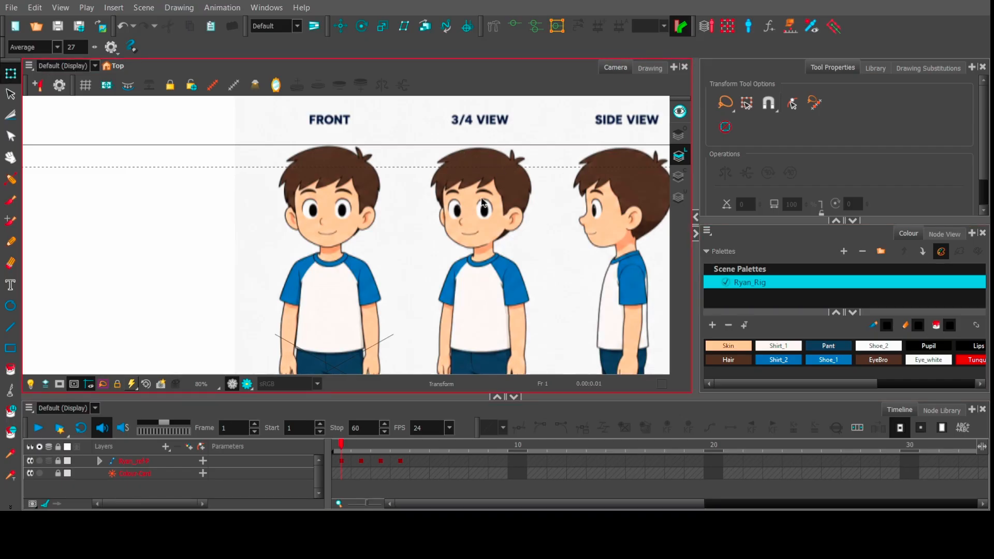
pyautogui.scroll(2, 489, 160)
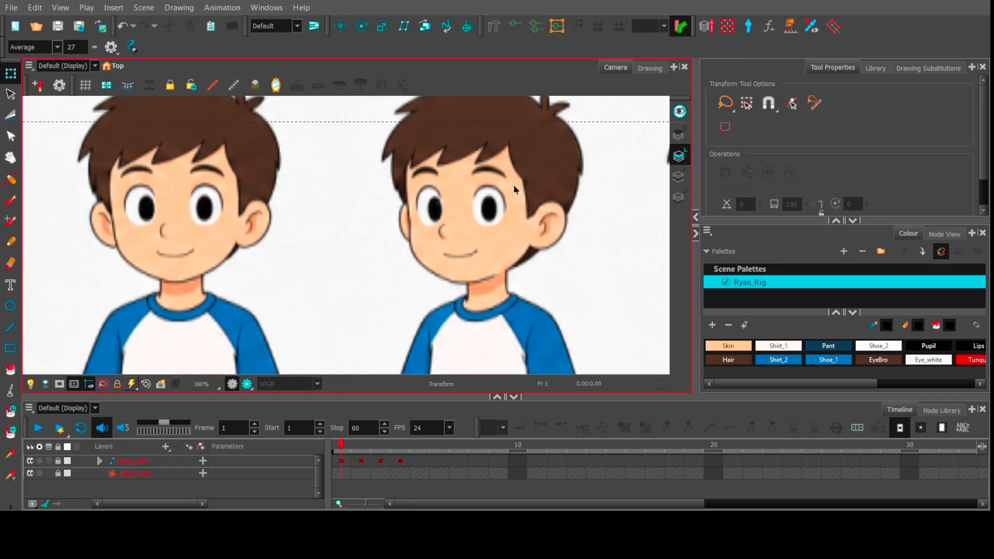
pyautogui.scroll(-2, 481, 211)
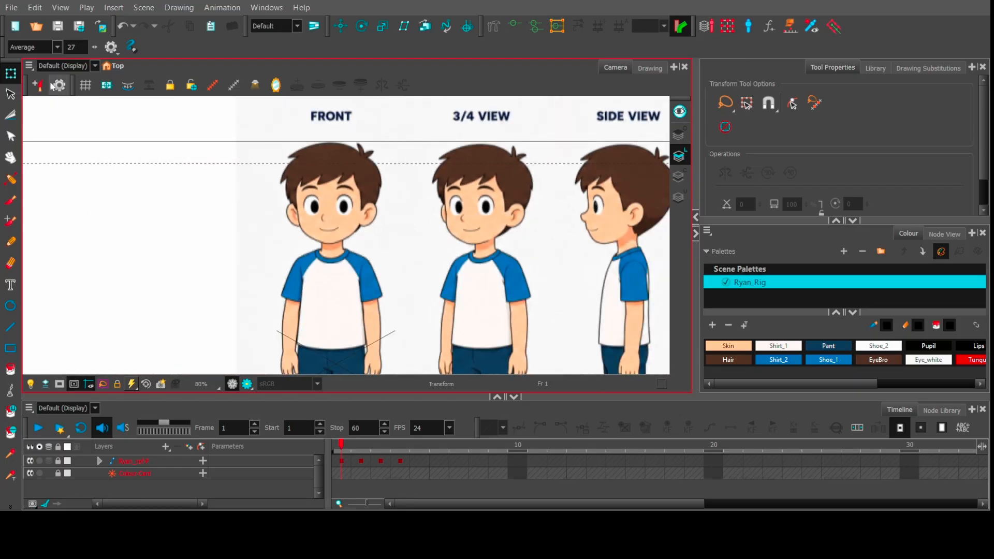
pyautogui.click(830, 68)
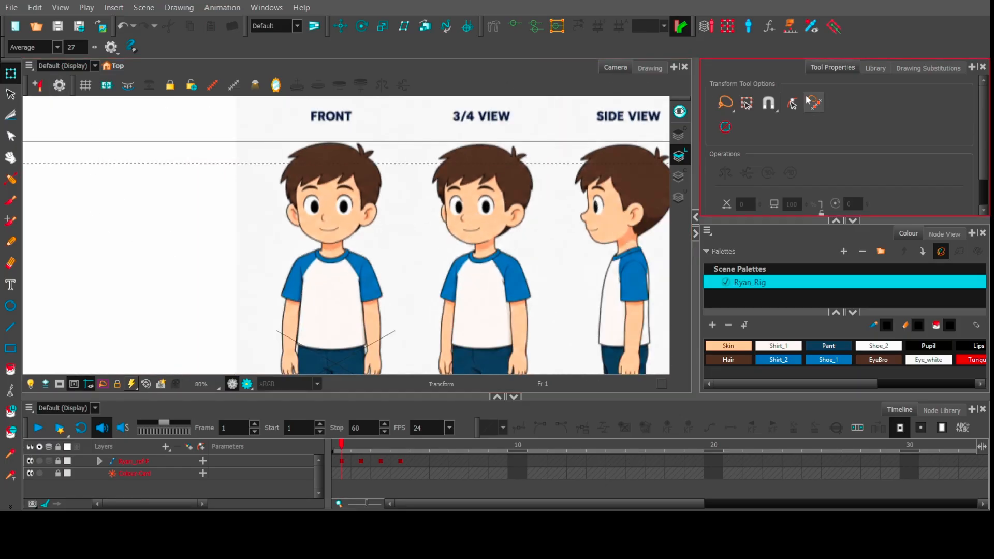
pyautogui.click(850, 219)
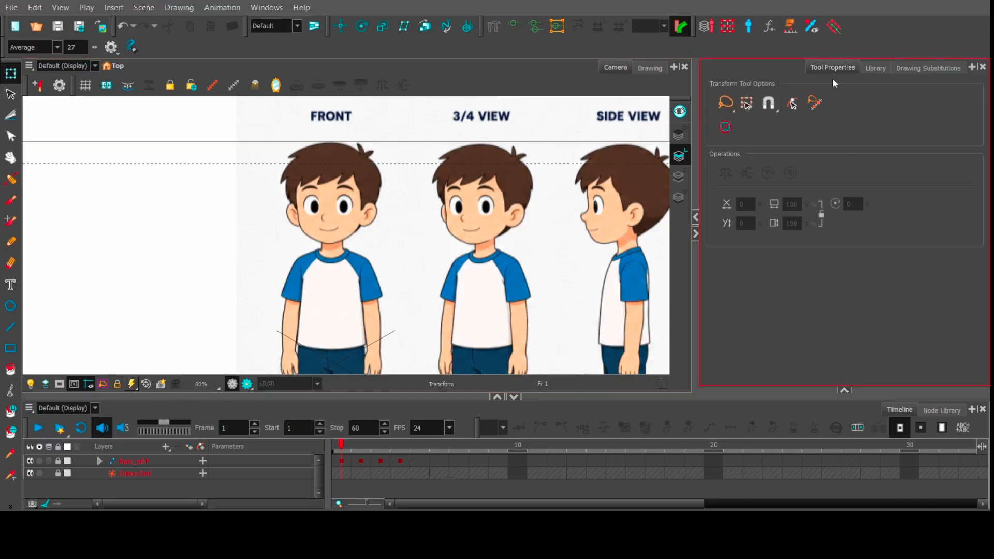
# Review the tool properties offered for the Select, Cutter and Hand tools.
pyautogui.click(11, 95)
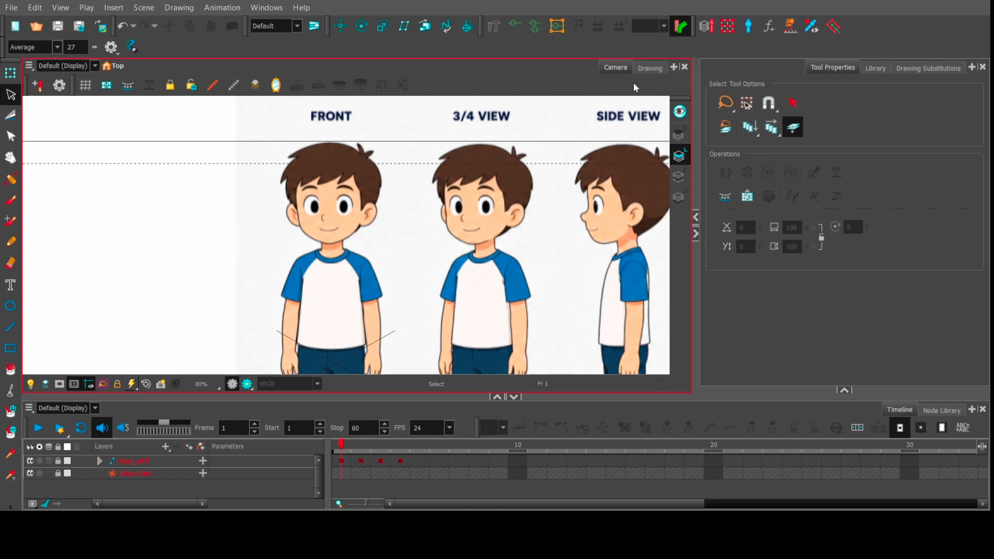
pyautogui.click(10, 115)
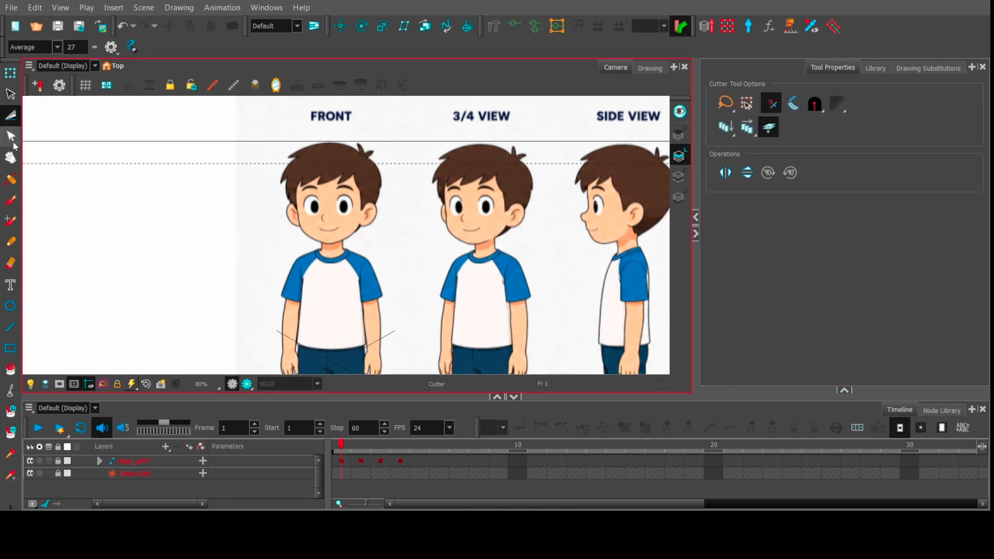
pyautogui.click(10, 157)
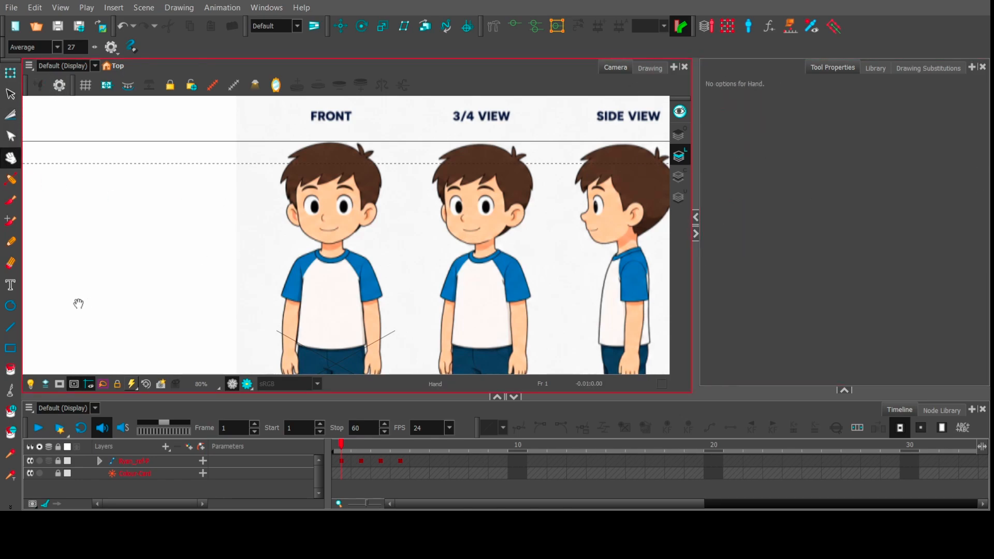
# Choose the Fixed Thickness 1 pencil preset of size 2 for the Rectangle tool and open its pencil properties.
pyautogui.click(12, 350)
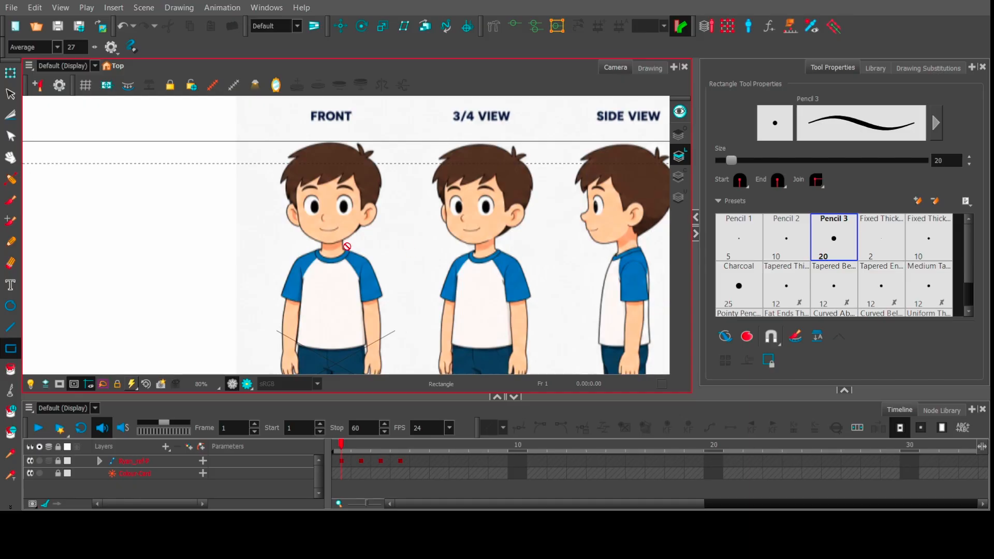
pyautogui.click(880, 249)
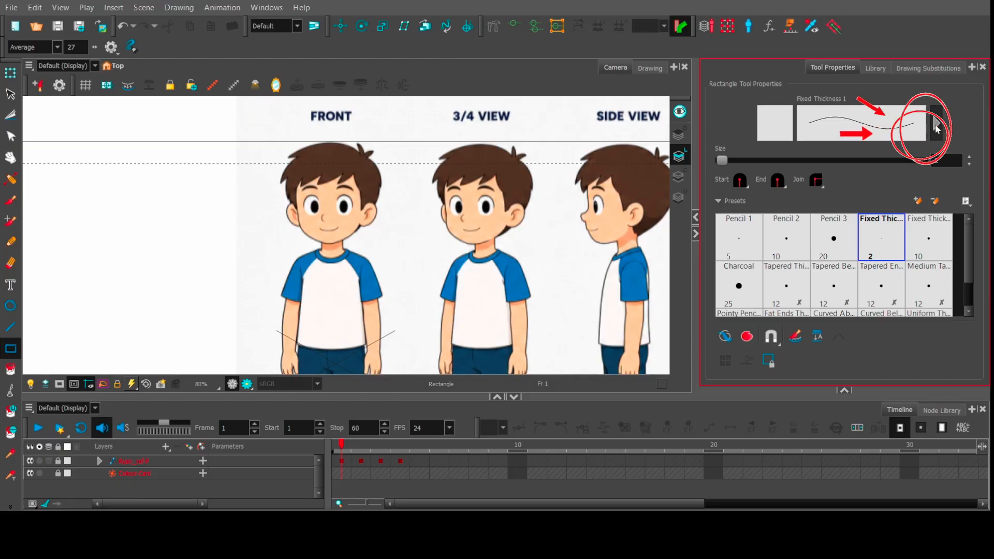
pyautogui.click(938, 129)
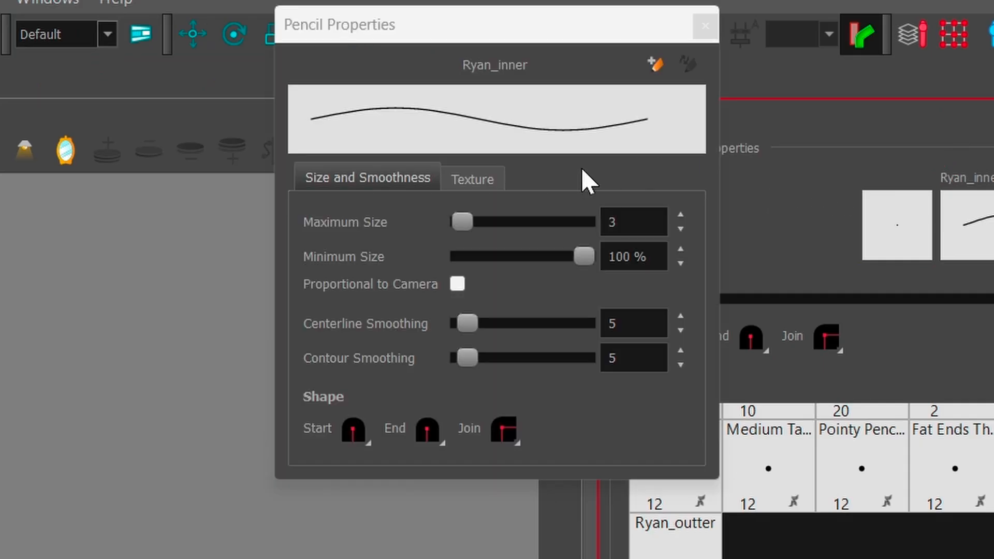
# Set the pencil's maximum size to 3 and save it as a new preset named Ryan_inner.
pyautogui.click(628, 225)
pyautogui.press('BackSpace')
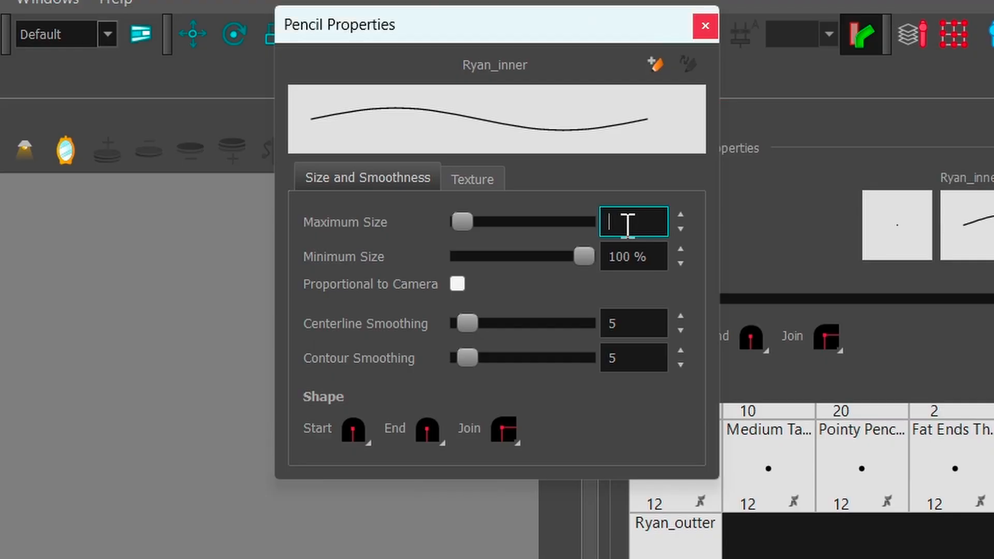
pyautogui.write('3')
pyautogui.click(655, 63)
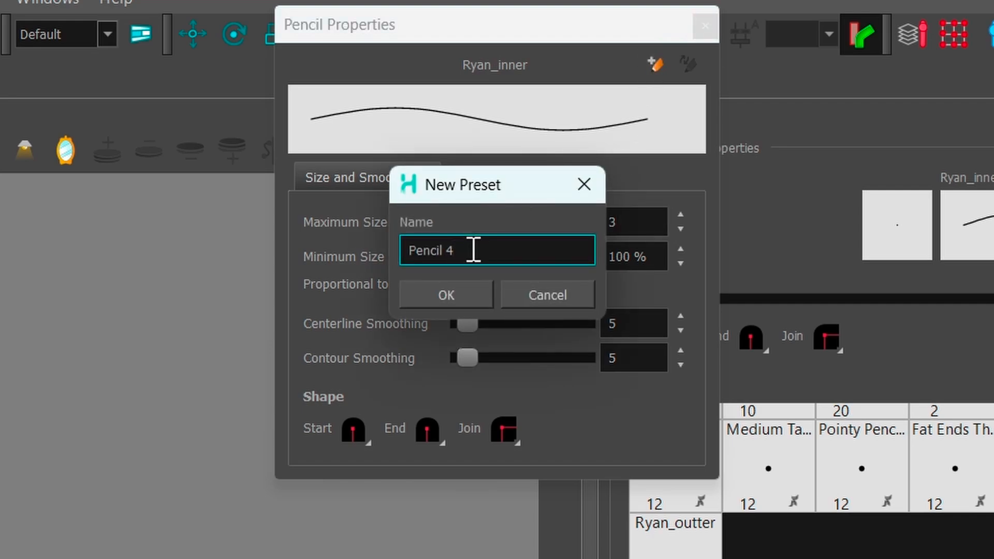
pyautogui.press('BackSpace')
pyautogui.press('BackSpace')
pyautogui.press('BackSpace')
pyautogui.press('BackSpace')
pyautogui.press('BackSpace')
pyautogui.press('BackSpace')
pyautogui.press('BackSpace')
pyautogui.press('BackSpace')
pyautogui.write('Ryan_inner')
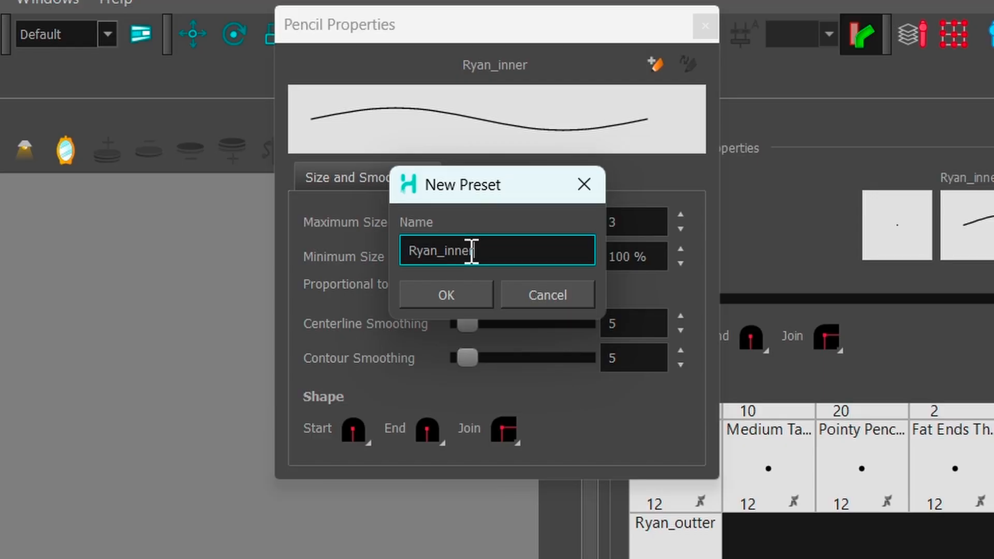
pyautogui.click(436, 303)
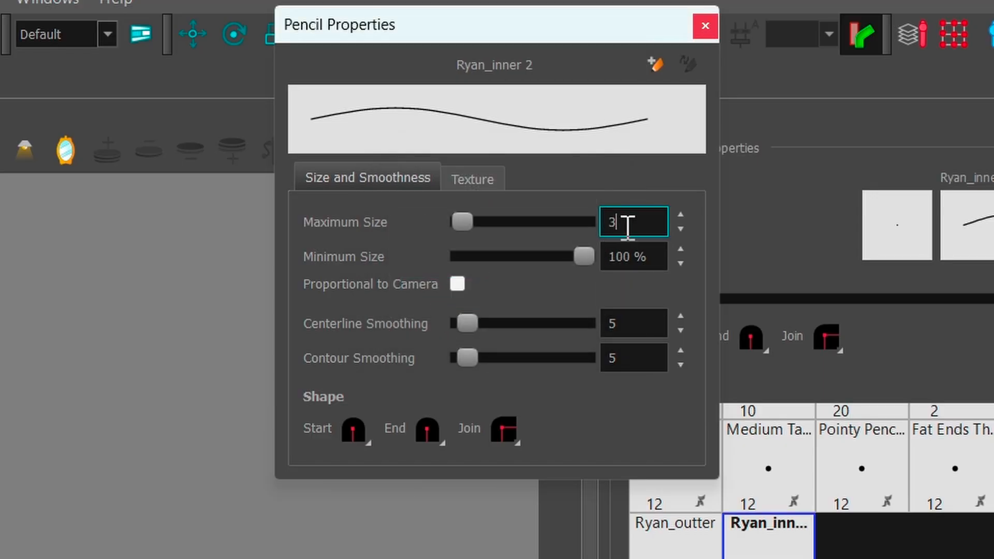
# Set the pencil's maximum size to 4 and save it as a new preset named Ryan_outter.
pyautogui.press('BackSpace')
pyautogui.write('4')
pyautogui.click(656, 64)
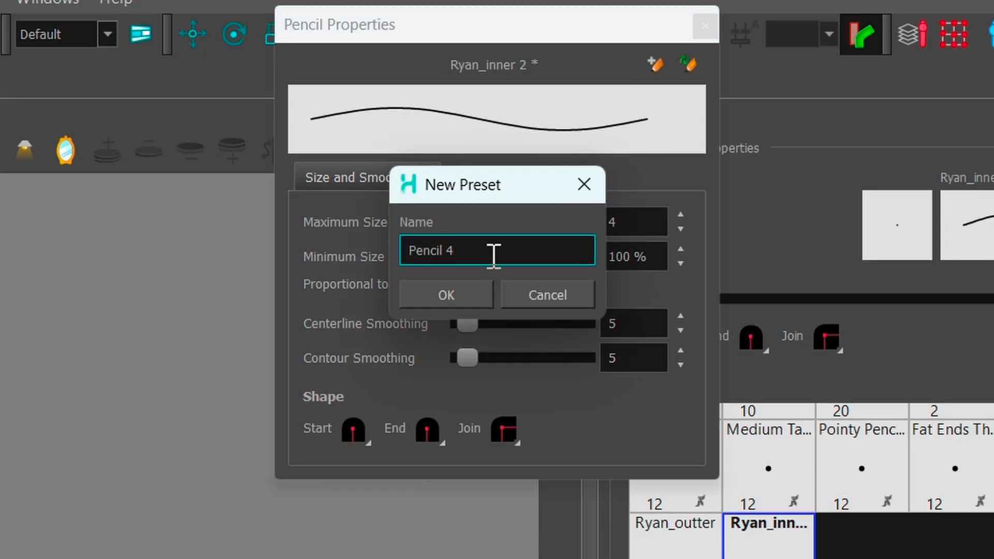
pyautogui.moveTo(493, 252); pyautogui.dragTo(326, 257)
pyautogui.write('Ryan_outter')
pyautogui.click(446, 285)
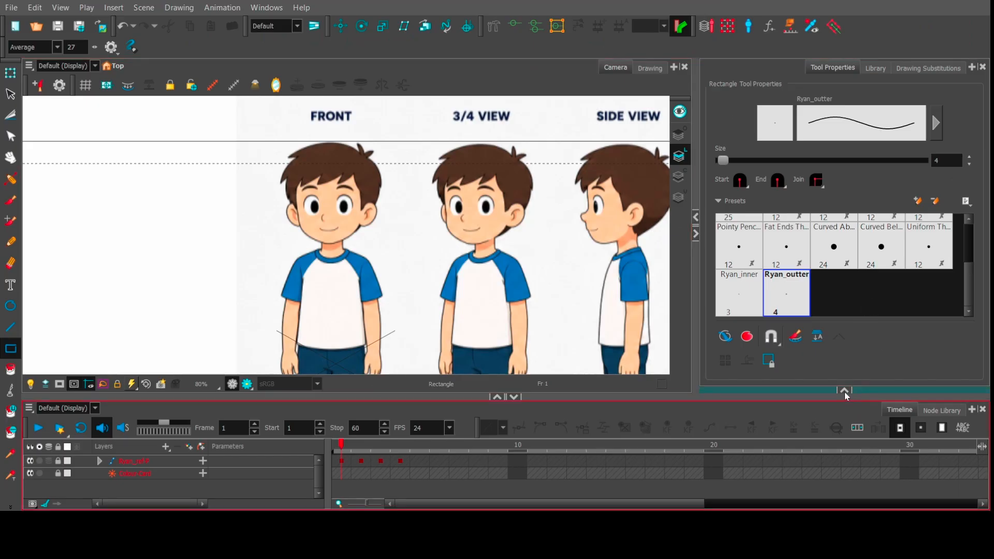
# Choose the Ryan_inner pencil preset and bring the colour palette back into view.
pyautogui.click(739, 293)
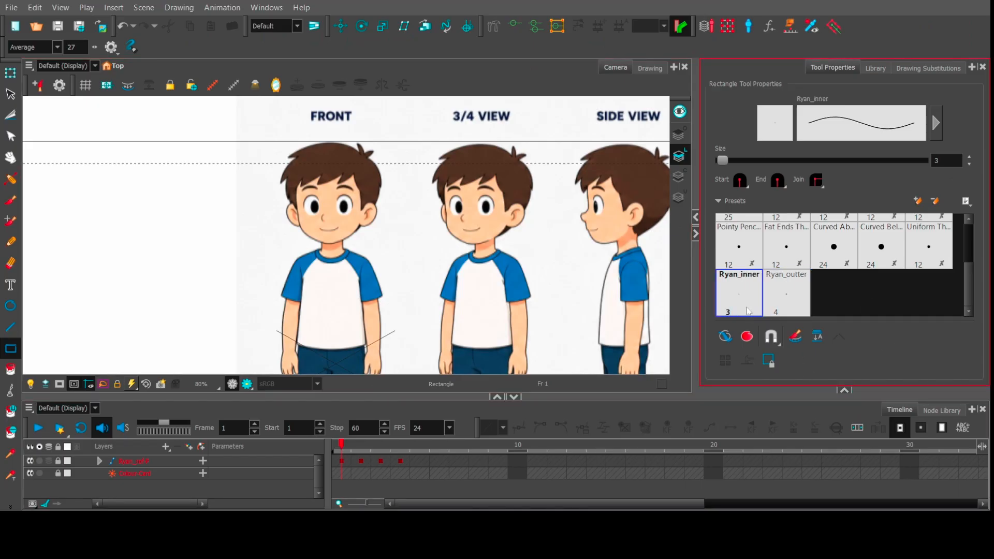
pyautogui.click(844, 390)
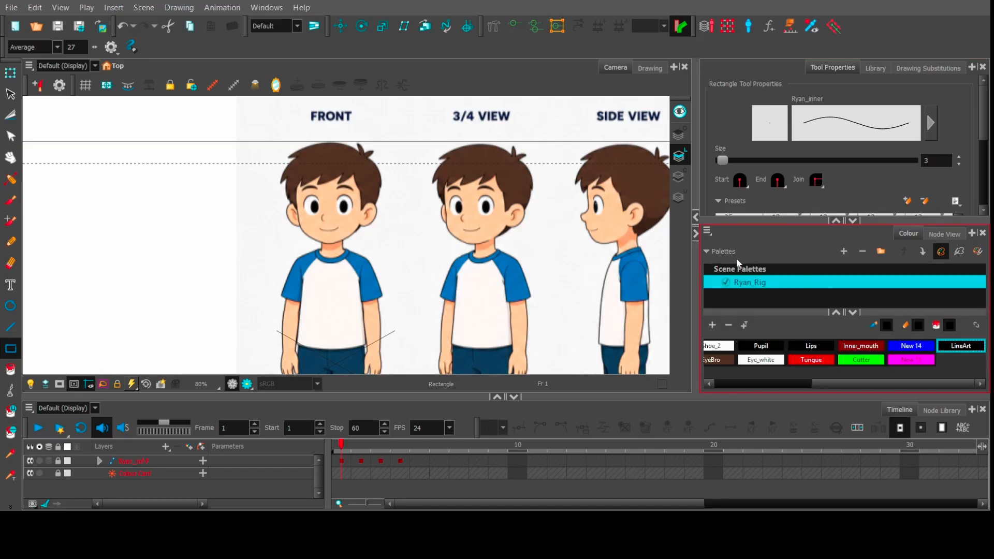
# Unlock the Ryan_ref-P peg layer and lower the opacity of its Ryan_ref reference image to 61.
pyautogui.click(58, 461)
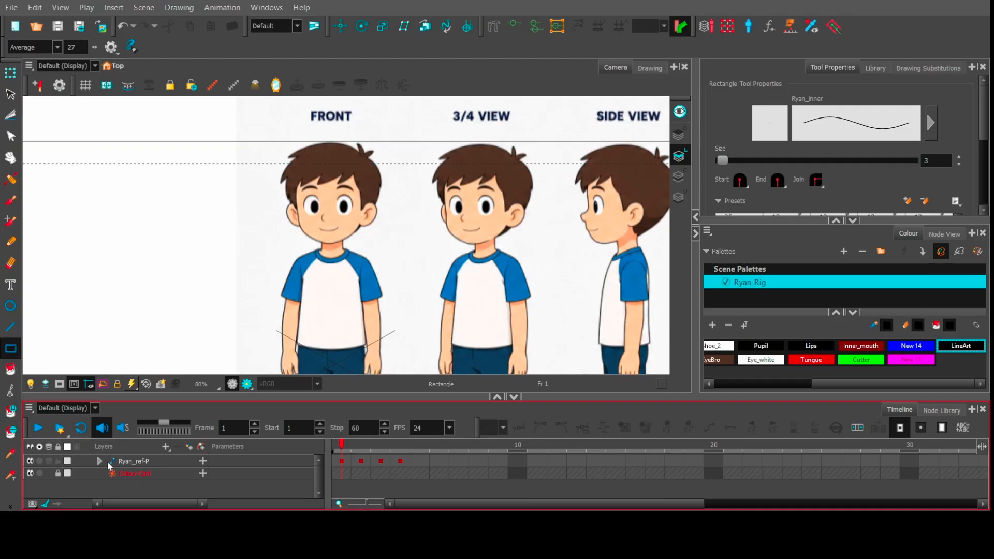
pyautogui.click(97, 463)
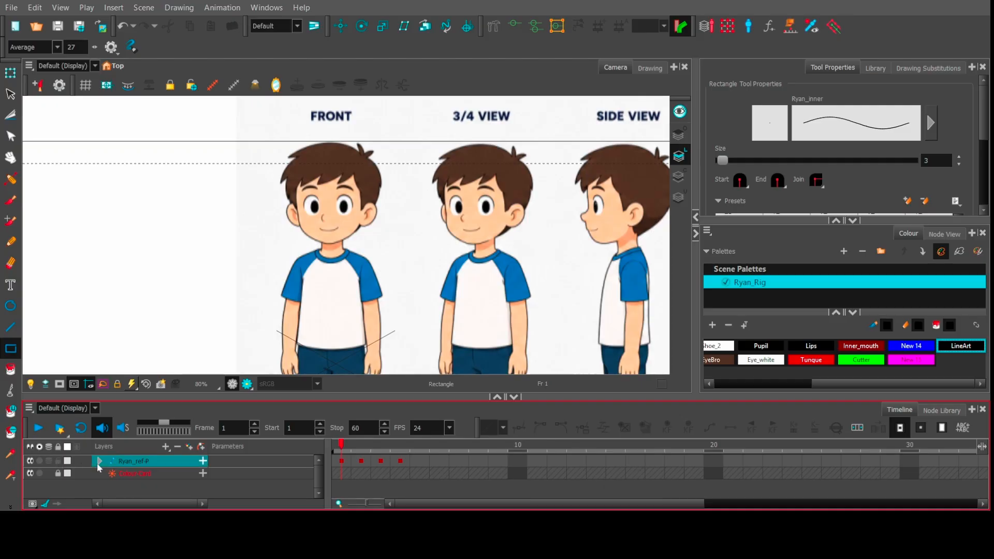
pyautogui.click(98, 462)
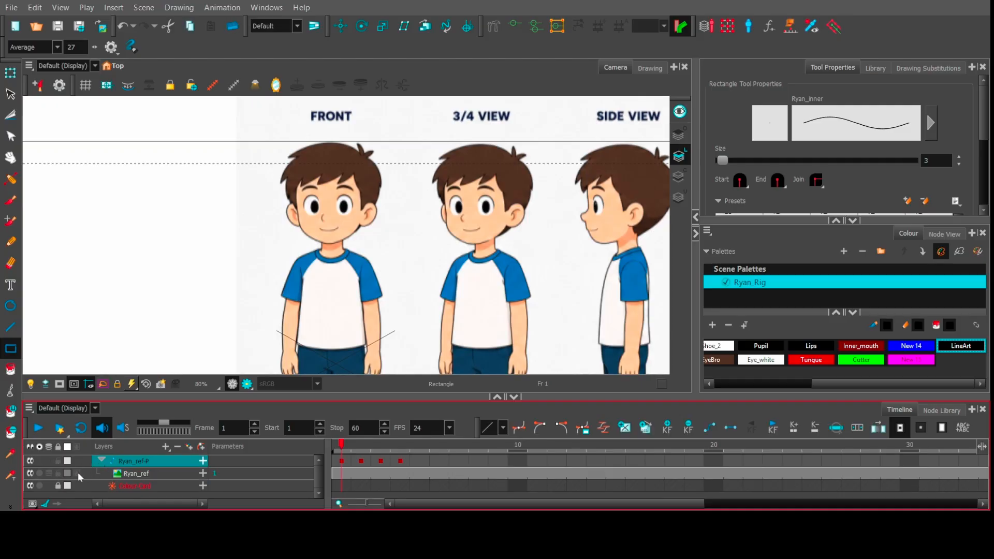
pyautogui.click(77, 473)
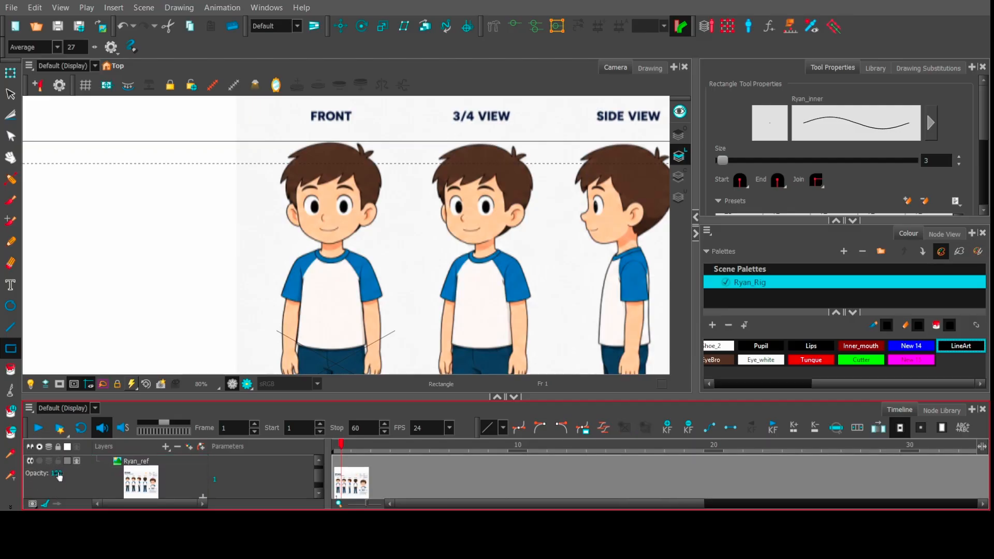
pyautogui.moveTo(57, 481); pyautogui.dragTo(38, 482)
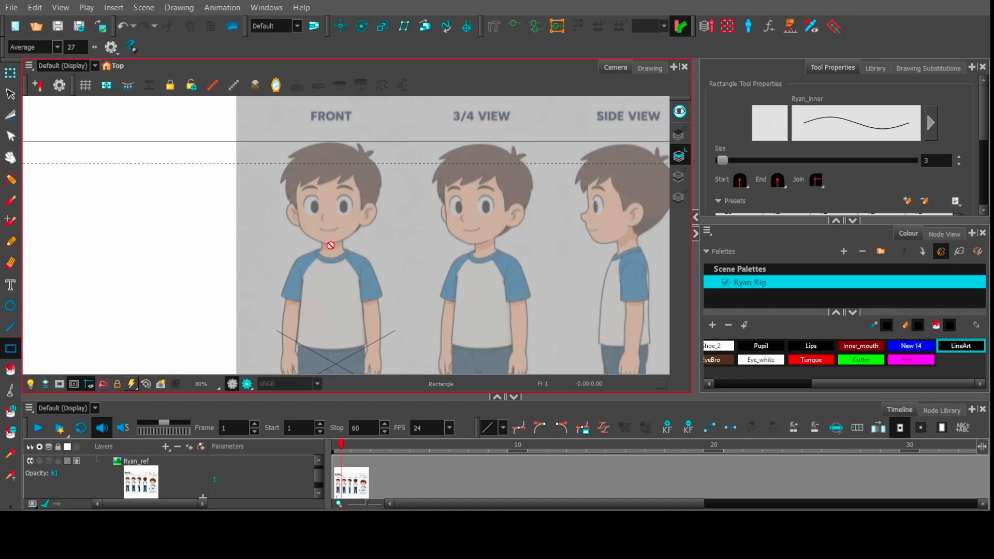
# Show the node network in an enlarged view and move the Colour-Card node farther away from the reference nodes.
pyautogui.click(948, 234)
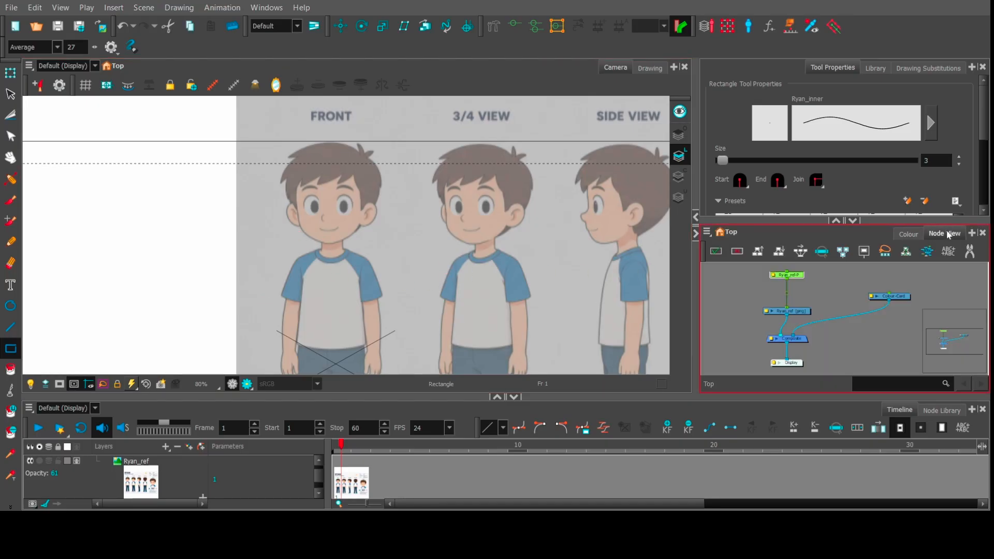
pyautogui.scroll(3, 814, 291)
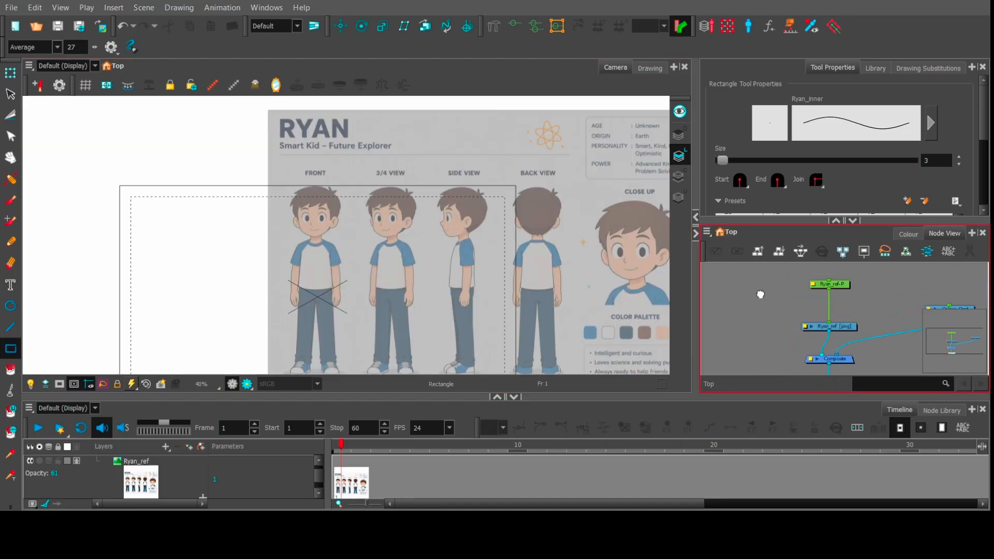
pyautogui.moveTo(761, 294); pyautogui.dragTo(731, 282)
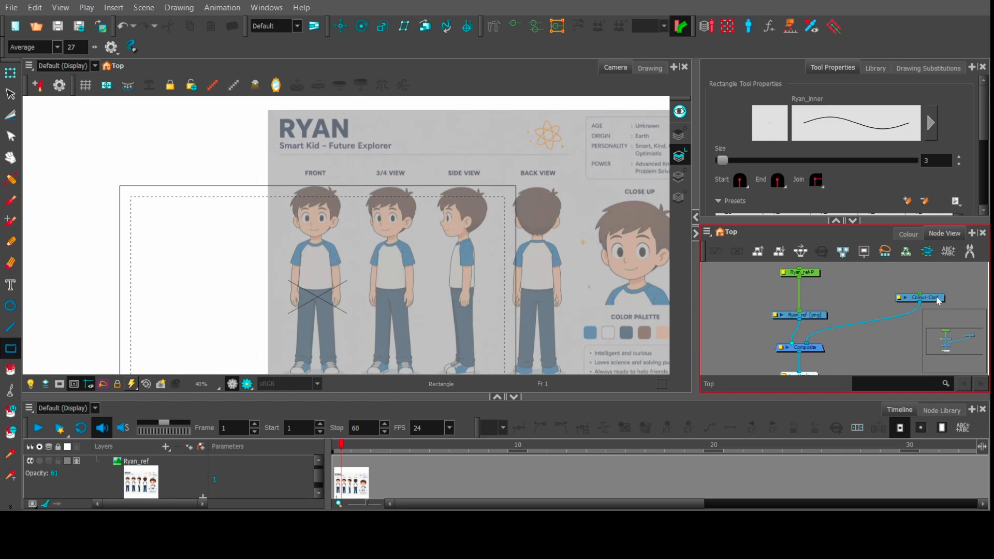
pyautogui.moveTo(939, 300); pyautogui.dragTo(966, 308)
pyautogui.moveTo(760, 314); pyautogui.dragTo(775, 320)
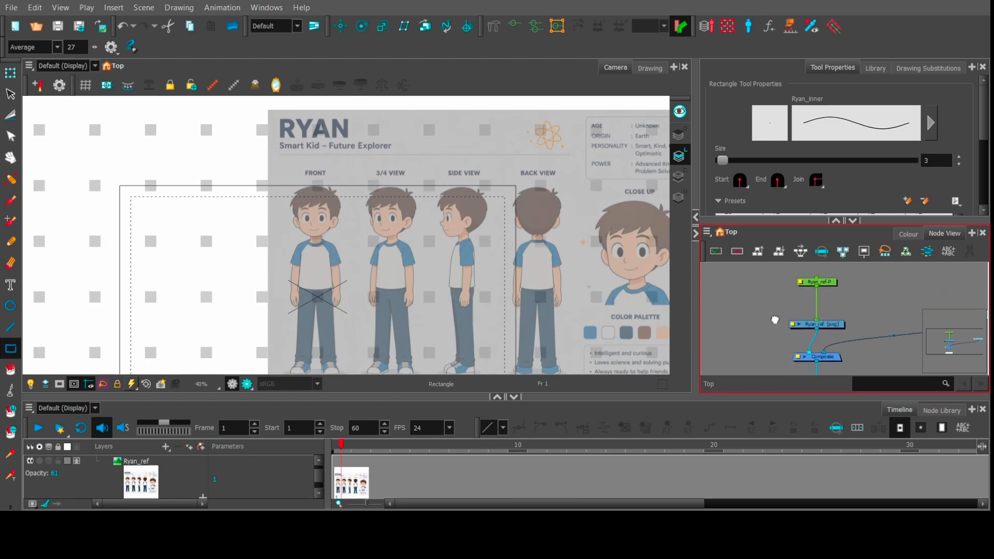
pyautogui.click(836, 222)
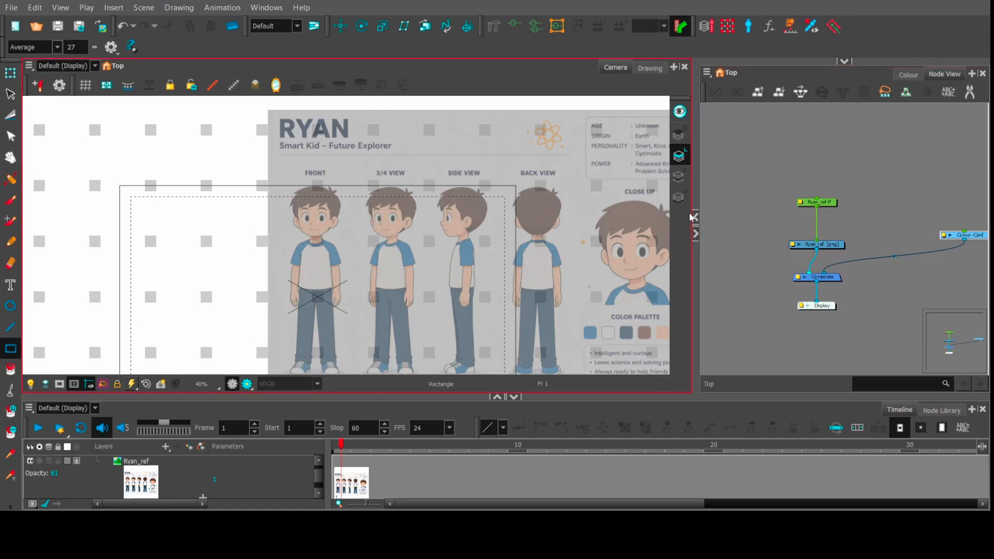
pyautogui.moveTo(696, 208); pyautogui.dragTo(558, 208)
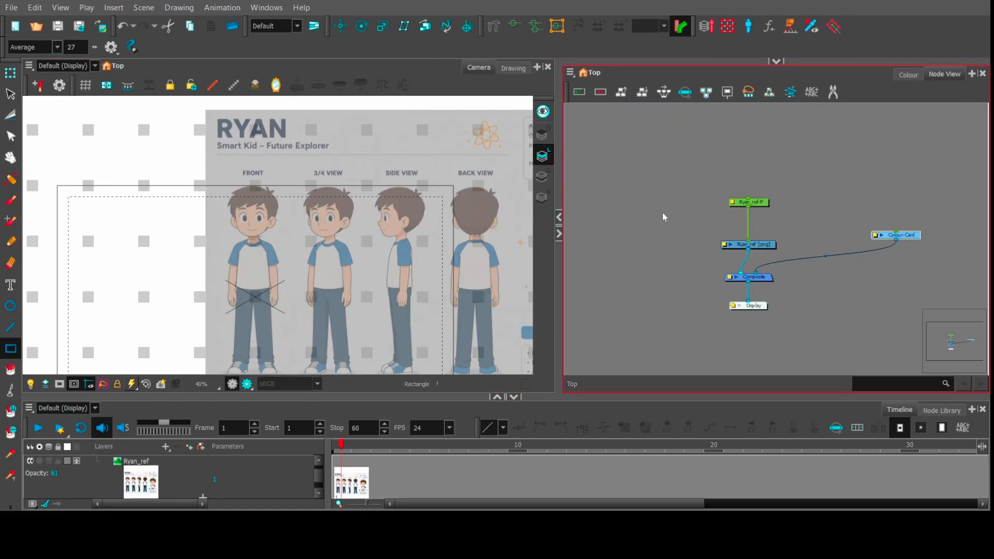
# Create separate drawing nodes for the head parts, named Head, Jaw, EyeBro, Eye, Pupil, Hair, Ear and Nose.
pyautogui.hotkey('ctrl', 'r')
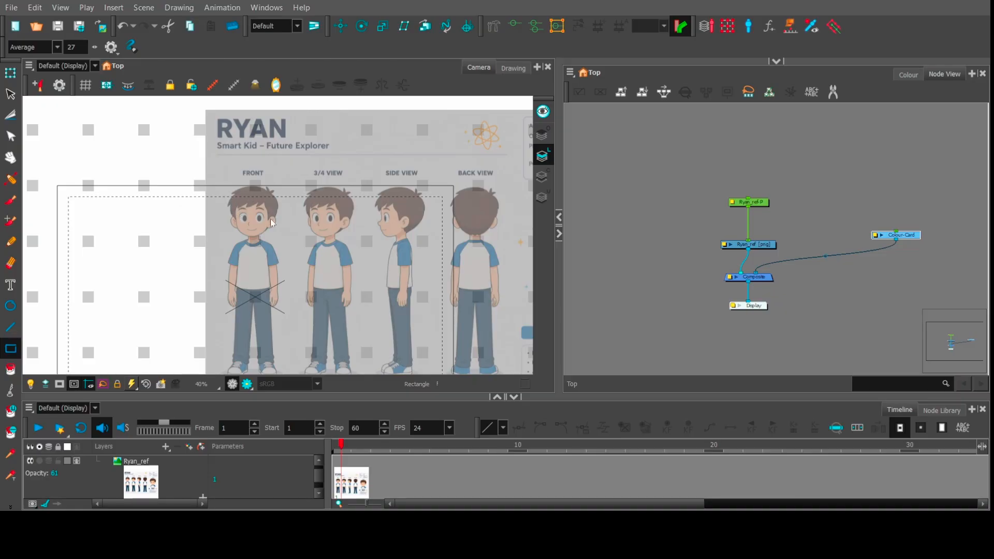
pyautogui.click(772, 278)
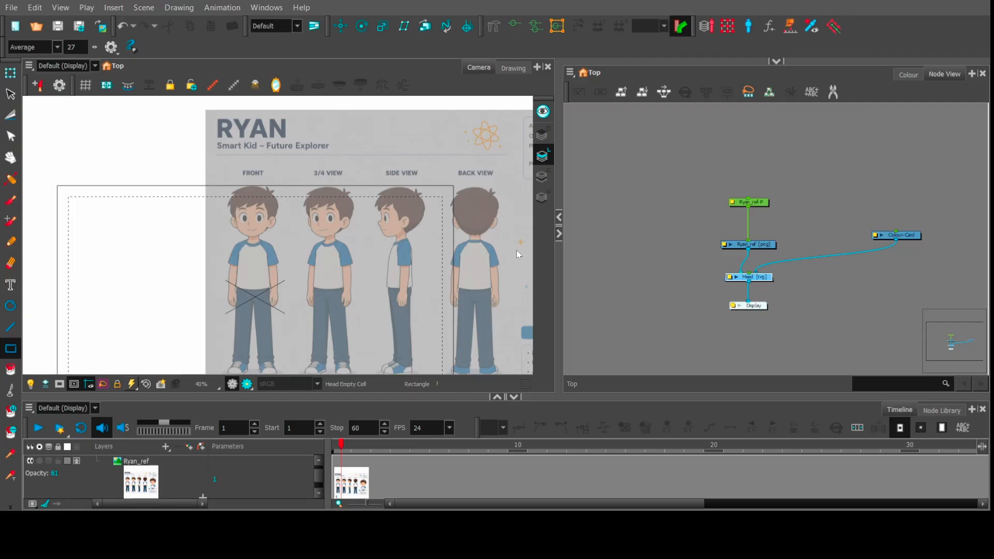
pyautogui.hotkey('ctrl', 'z')
pyautogui.hotkey('ctrl', 'z')
pyautogui.hotkey('ctrl', 'z')
pyautogui.press('Escape')
pyautogui.write('Bro')
pyautogui.press('Return')
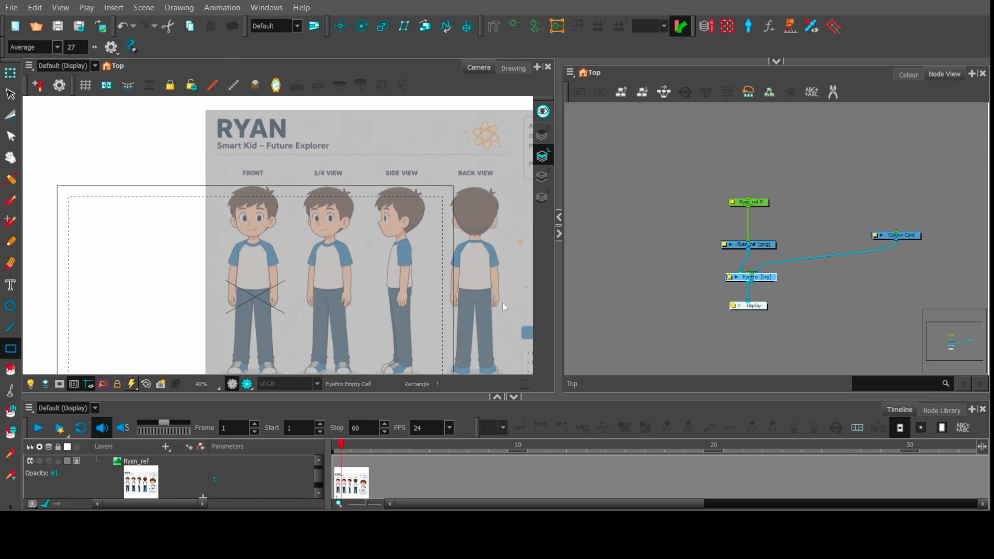
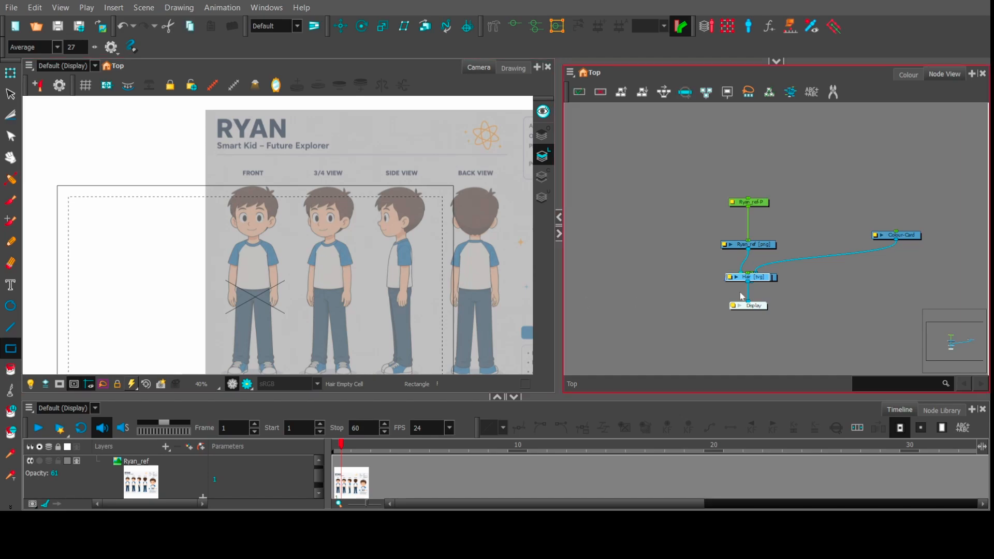
# Move the stacked head-part drawing nodes off the composite and spread them out in a row above the network.
pyautogui.moveTo(763, 280); pyautogui.dragTo(673, 159)
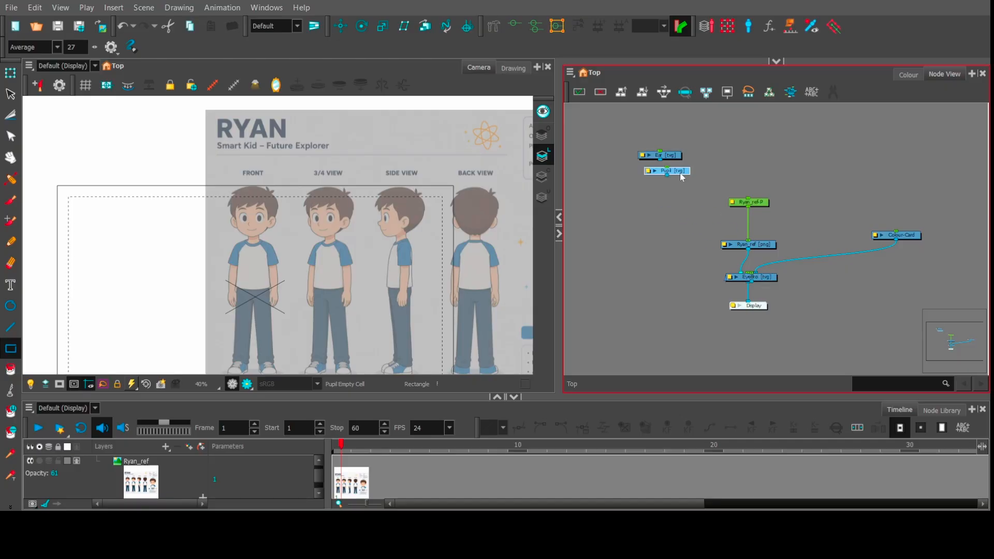
pyautogui.moveTo(770, 281); pyautogui.dragTo(676, 159)
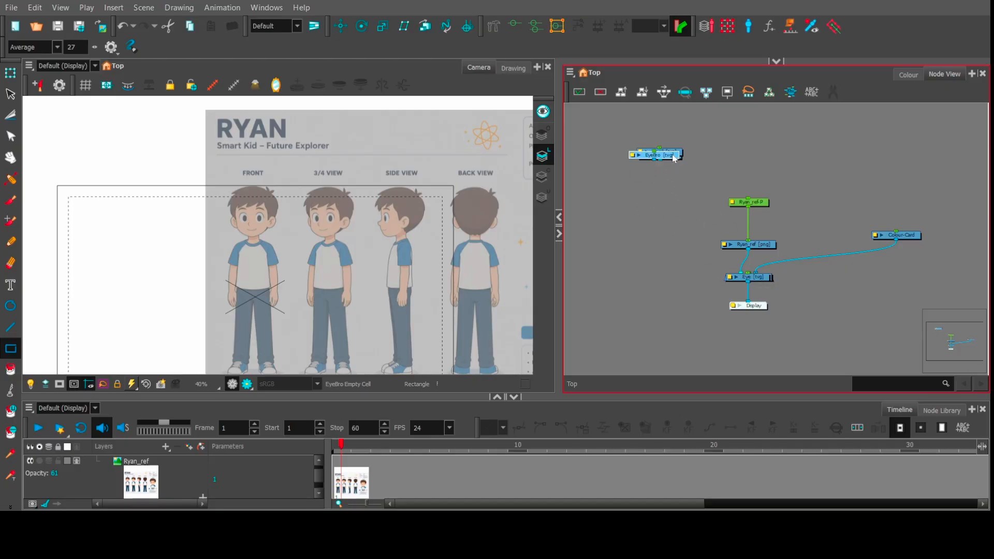
pyautogui.moveTo(769, 280); pyautogui.dragTo(680, 157)
pyautogui.moveTo(763, 280); pyautogui.dragTo(659, 154)
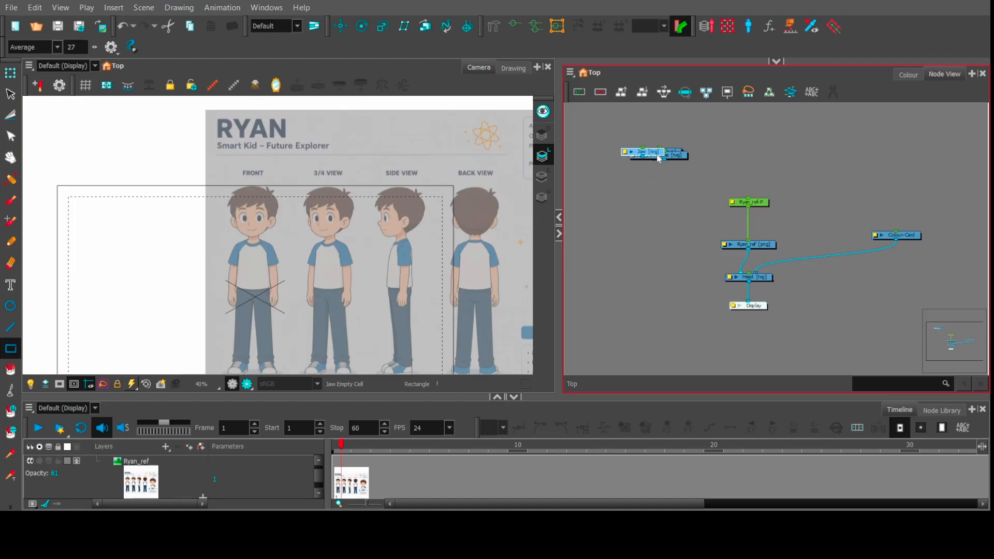
pyautogui.moveTo(766, 280); pyautogui.dragTo(659, 155)
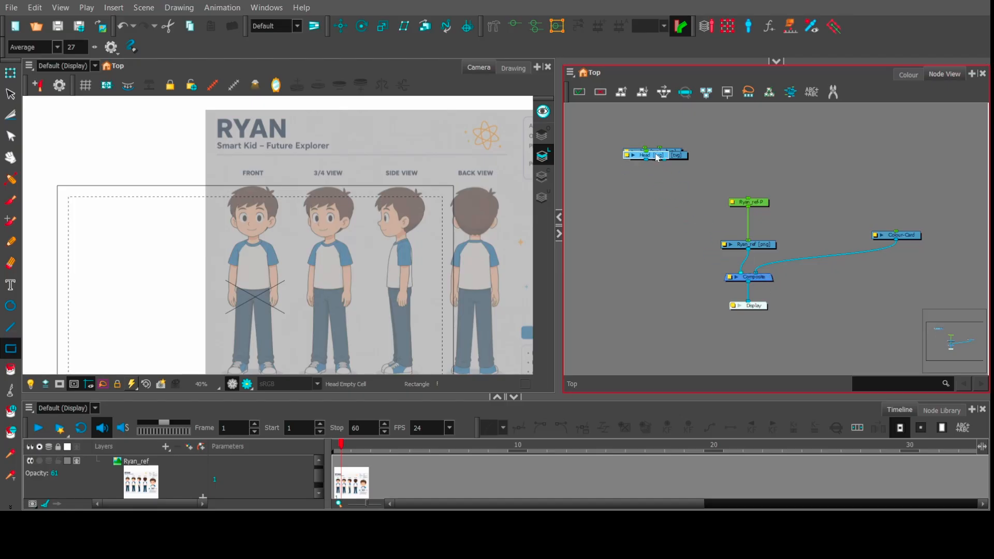
pyautogui.click(663, 92)
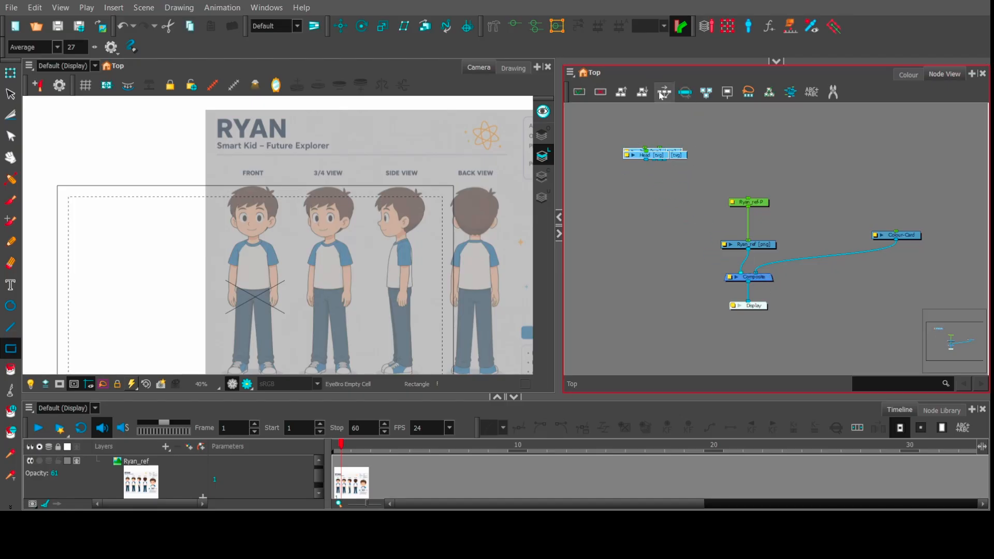
pyautogui.scroll(-1, 744, 178)
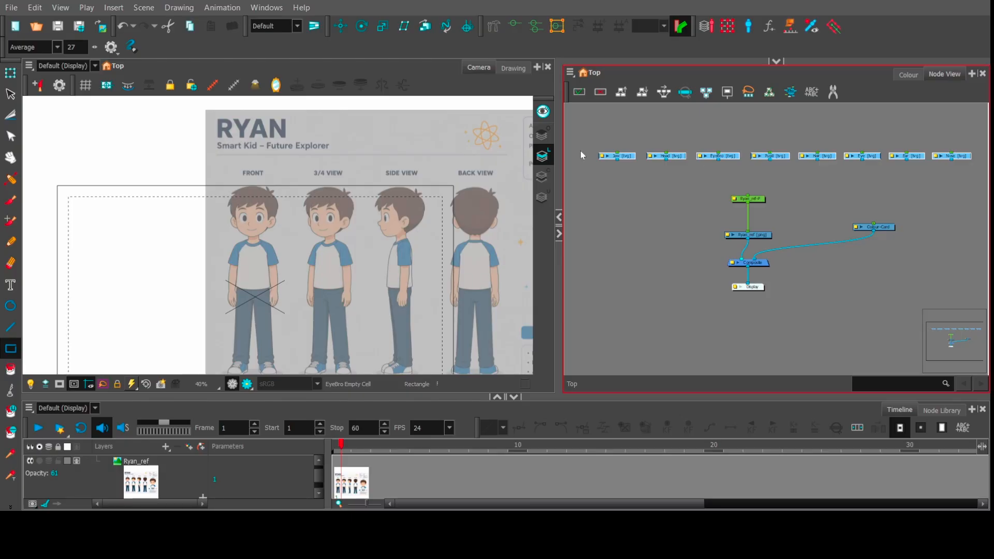
pyautogui.click(773, 176)
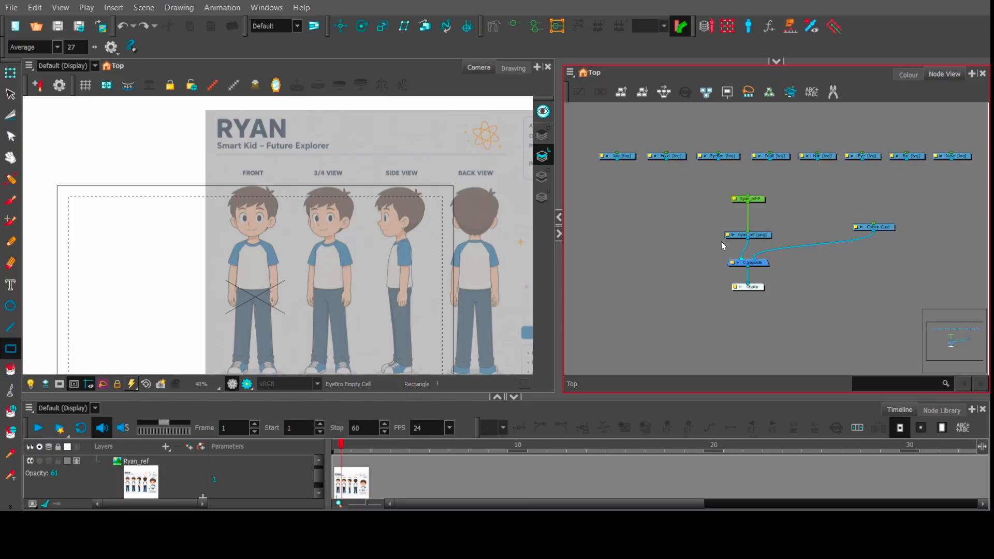
# Duplicate the composite node and place the copy below the Jaw and Head drawing nodes.
pyautogui.click(752, 264)
pyautogui.hotkey('ctrl', 'c')
pyautogui.click(677, 233)
pyautogui.hotkey('ctrl', 'v')
pyautogui.moveTo(707, 237); pyautogui.dragTo(665, 208)
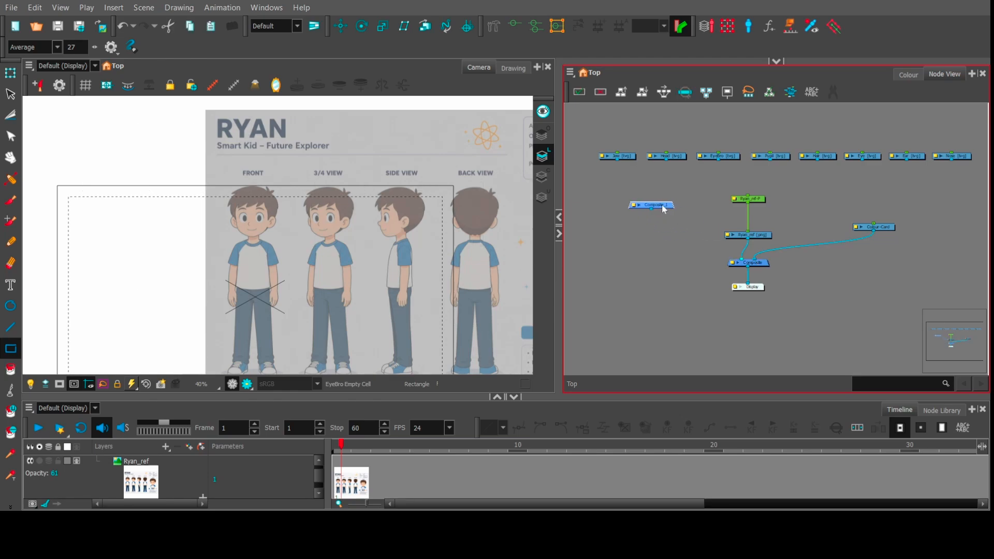
# Rename the duplicated composite node to identify it as the head composite.
pyautogui.moveTo(598, 138); pyautogui.dragTo(971, 164)
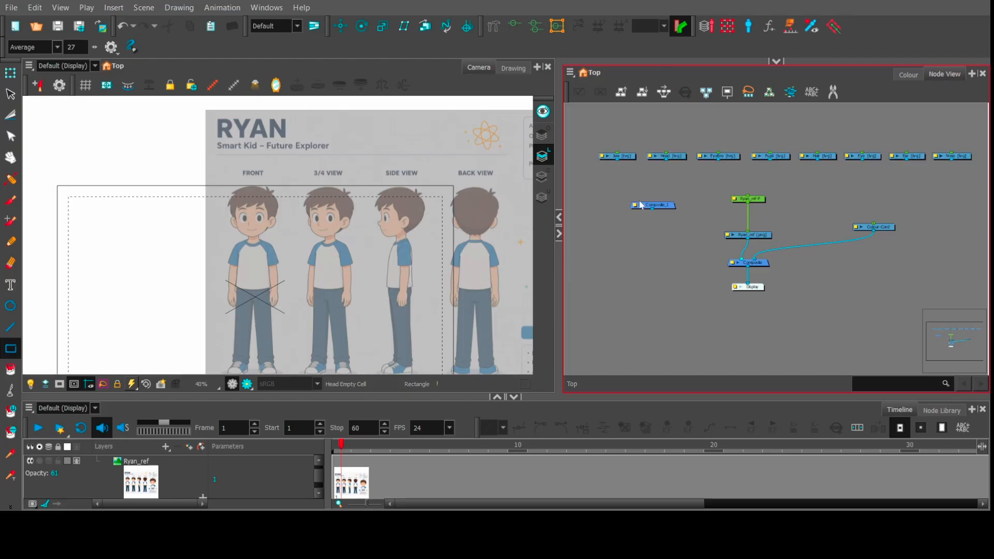
pyautogui.click(468, 101)
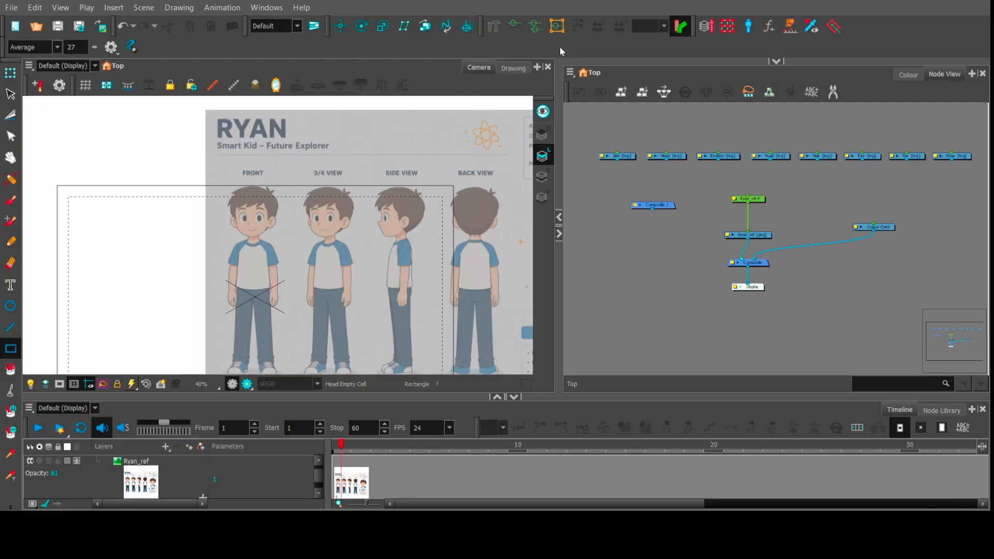
pyautogui.click(708, 169)
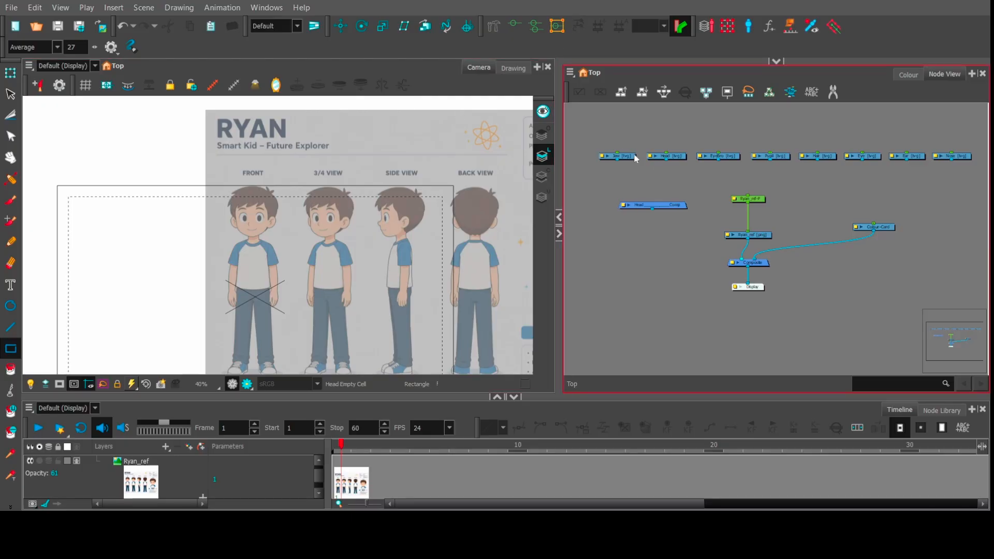
# Connect all eight head-part drawing nodes to the head composite.
pyautogui.click(604, 140)
pyautogui.moveTo(965, 167); pyautogui.dragTo(965, 166)
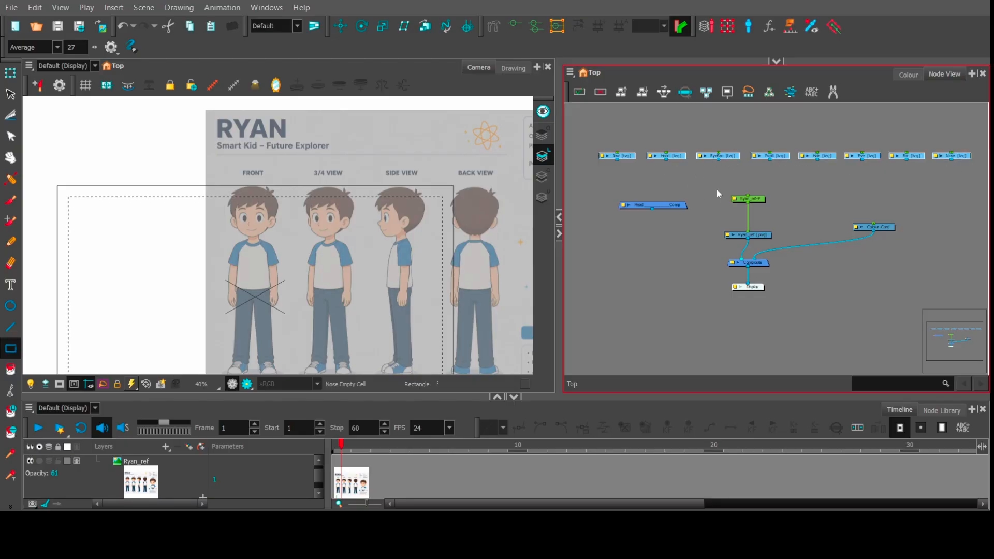
pyautogui.keyDown('alt'); pyautogui.click(660, 205); pyautogui.keyUp('alt')
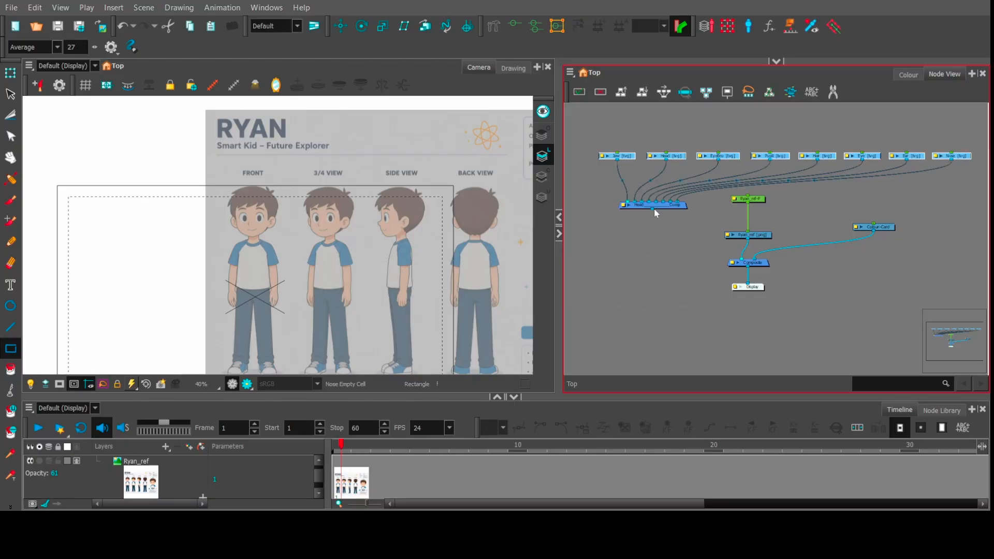
# Connect the head composite to the main Composite and move the Ryan_ref drawing with its peg below the network.
pyautogui.click(658, 207)
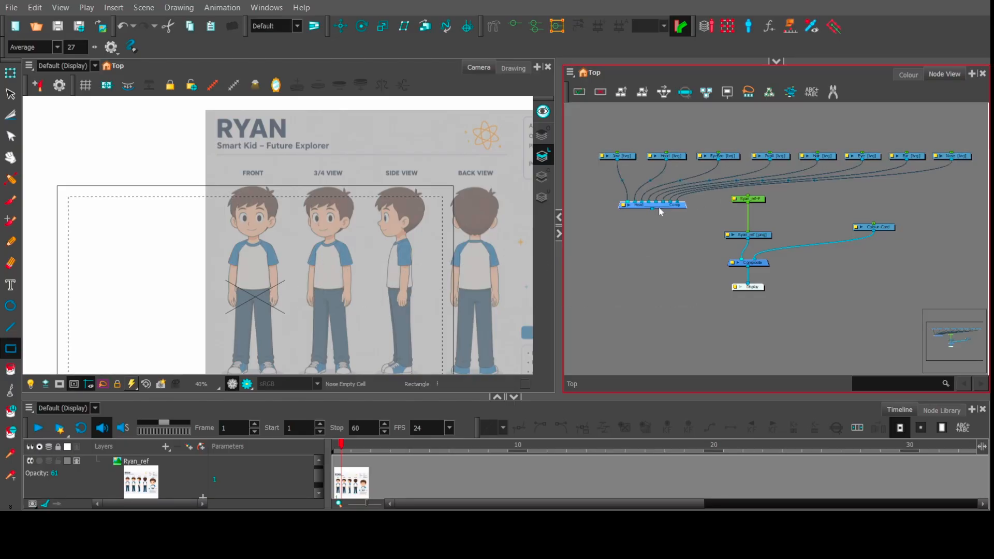
pyautogui.keyDown('alt'); pyautogui.click(744, 264); pyautogui.keyUp('alt')
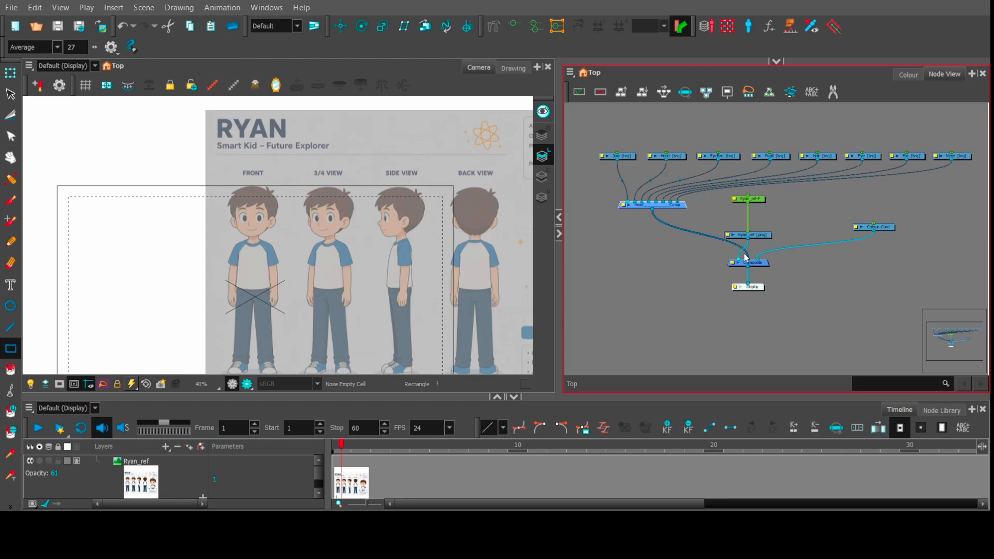
pyautogui.moveTo(723, 194); pyautogui.dragTo(674, 362)
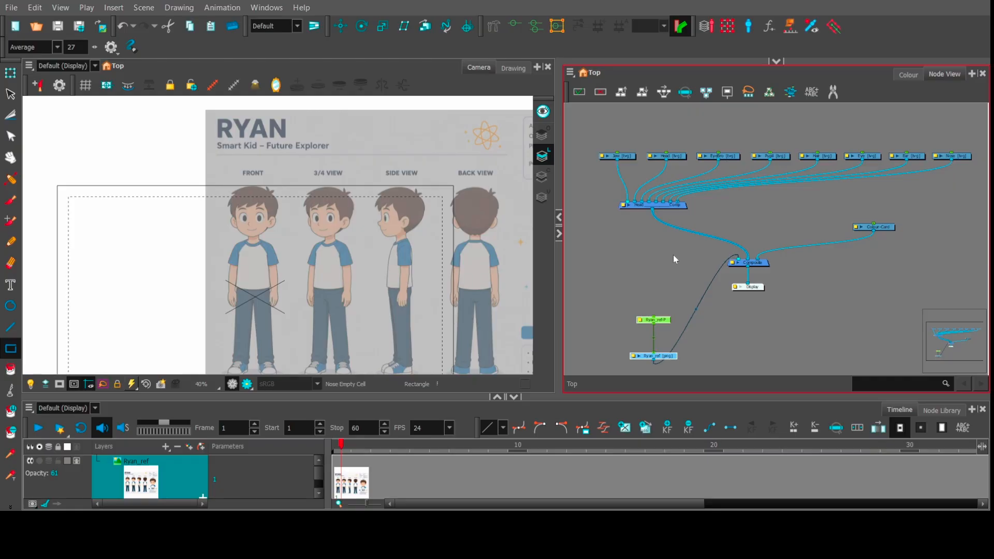
# Move the EyeBro, Pupil and Eye nodes above the row of head parts and disconnect them from the head composite.
pyautogui.scroll(1, 680, 181)
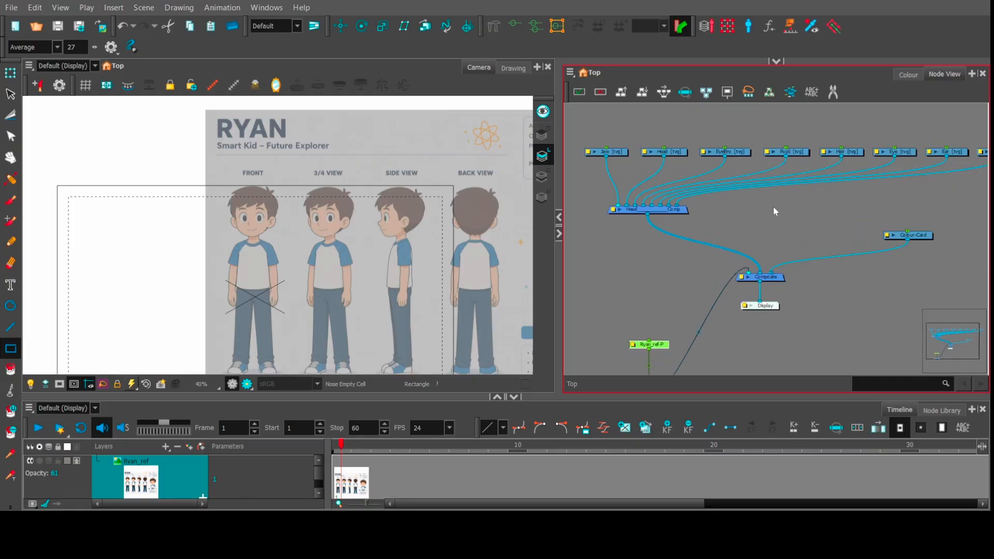
pyautogui.moveTo(770, 203); pyautogui.dragTo(760, 258)
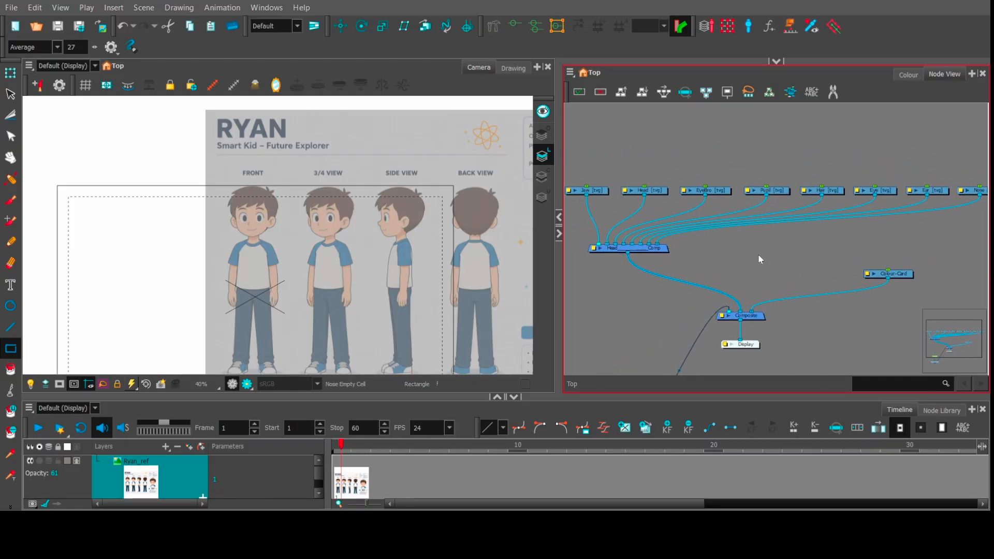
pyautogui.moveTo(705, 191); pyautogui.dragTo(705, 133)
pyautogui.moveTo(781, 194); pyautogui.dragTo(775, 137)
pyautogui.moveTo(759, 175); pyautogui.dragTo(775, 200)
pyautogui.moveTo(909, 221); pyautogui.dragTo(850, 163)
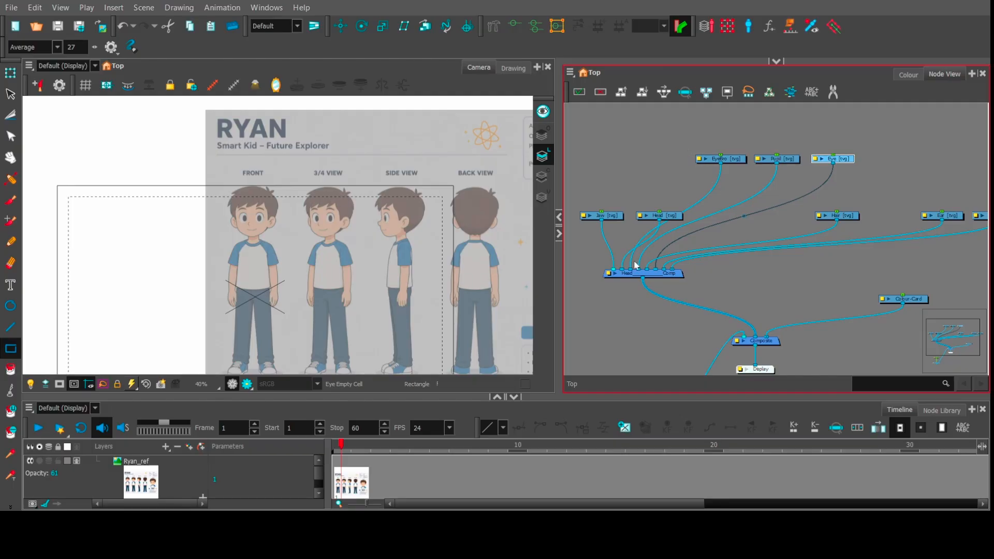
pyautogui.moveTo(659, 269); pyautogui.dragTo(635, 268)
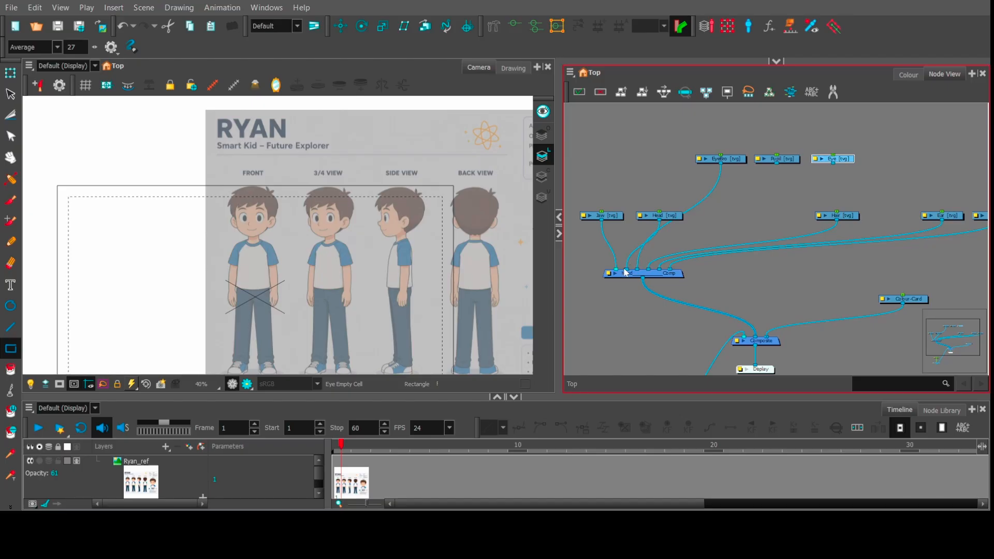
pyautogui.moveTo(625, 272); pyautogui.dragTo(654, 255)
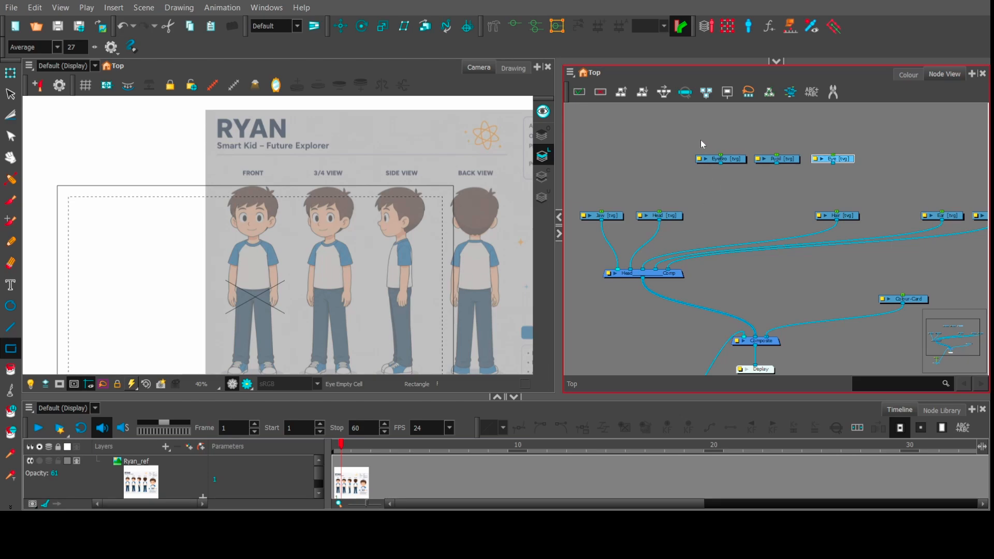
# Combine the EyeBro, Pupil and Eye drawings under a new composite and connect it to the head composite.
pyautogui.moveTo(701, 140); pyautogui.dragTo(852, 168)
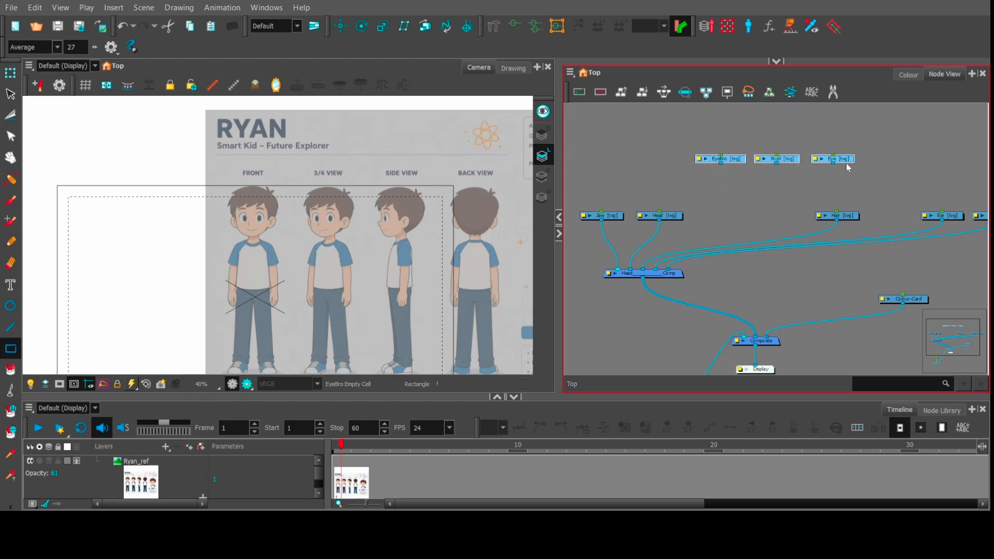
pyautogui.hotkey('ctrl', 'h')
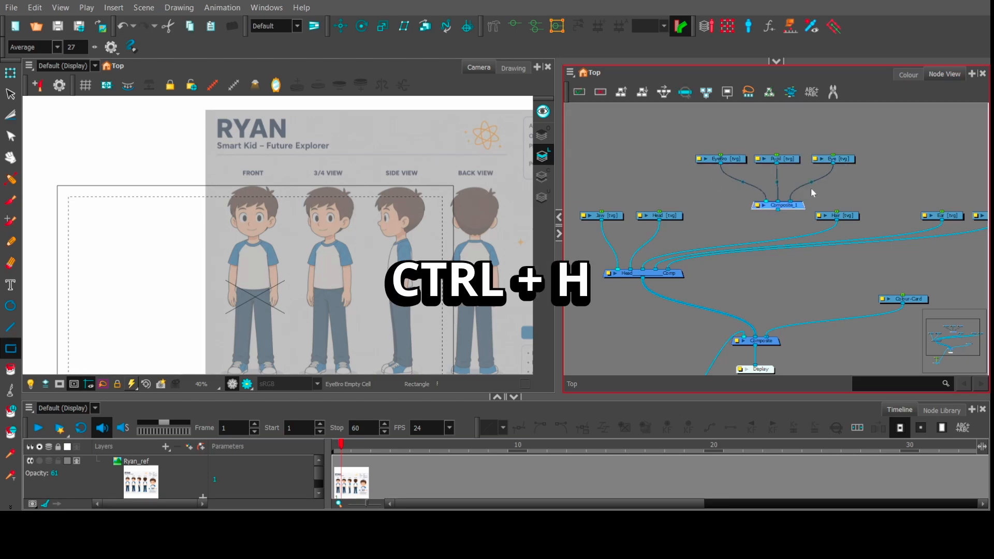
pyautogui.moveTo(778, 209); pyautogui.dragTo(637, 268)
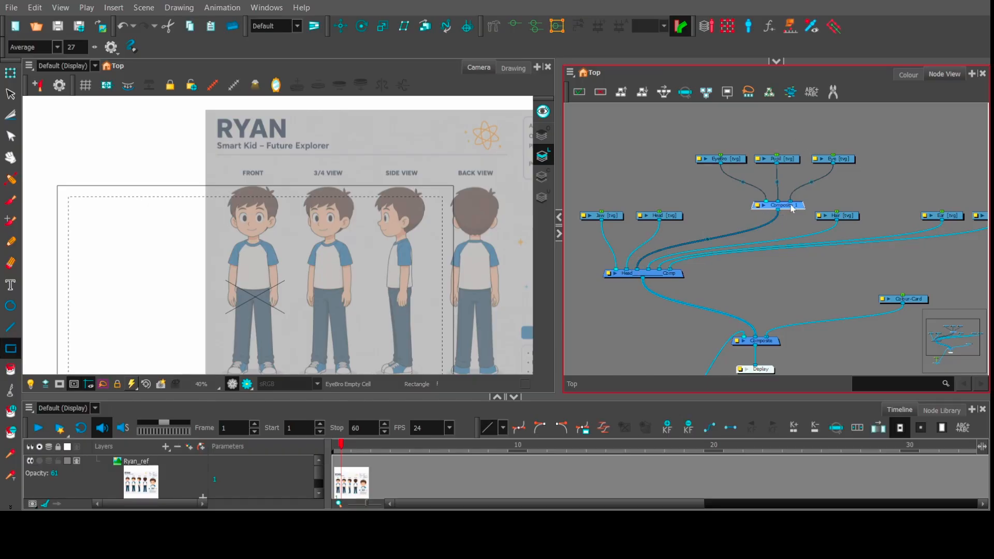
pyautogui.moveTo(791, 206); pyautogui.dragTo(784, 230)
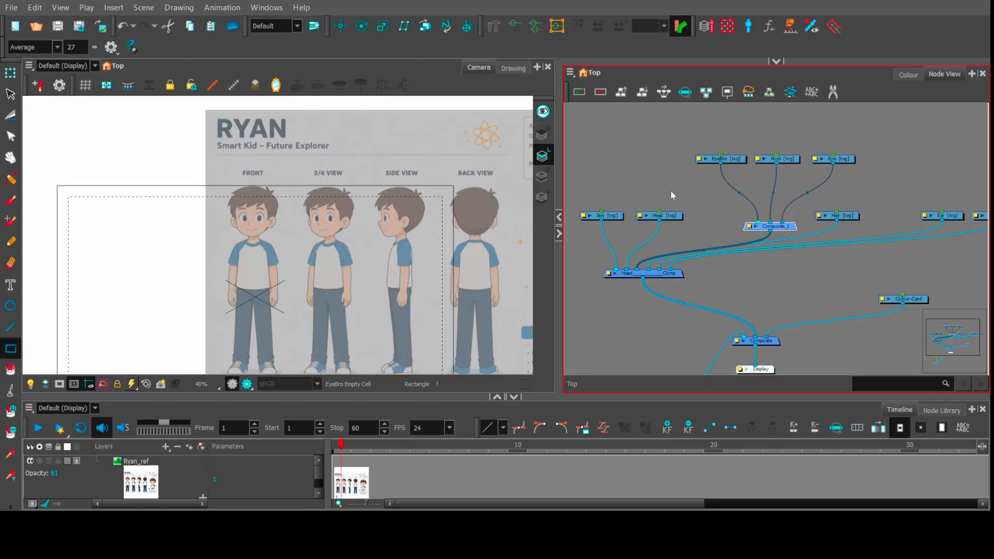
# Add a parent peg to each of the eight head-part drawings.
pyautogui.scroll(-1, 743, 175)
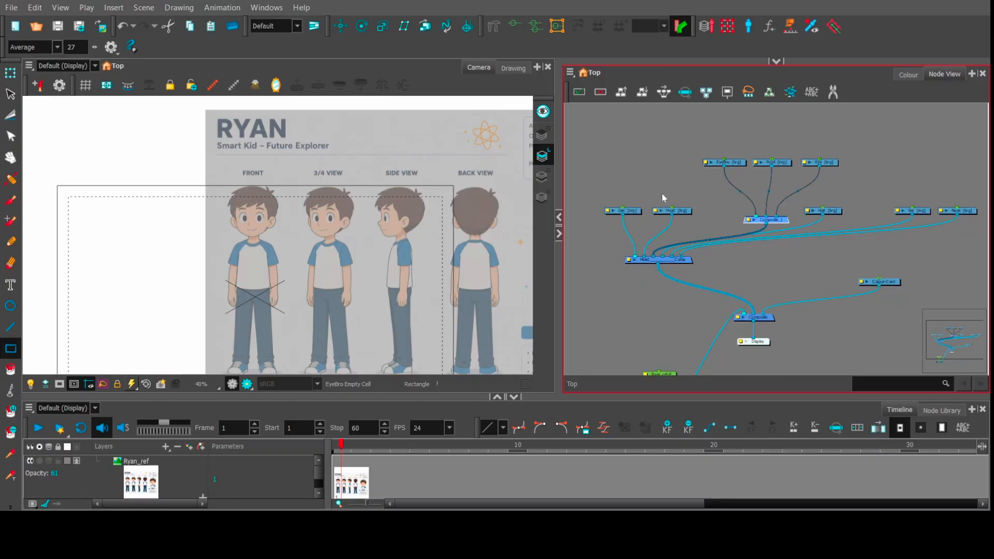
pyautogui.scroll(-1, 662, 193)
pyautogui.moveTo(609, 188); pyautogui.dragTo(670, 215)
pyautogui.hotkey('ctrl', 'shift', 'p')
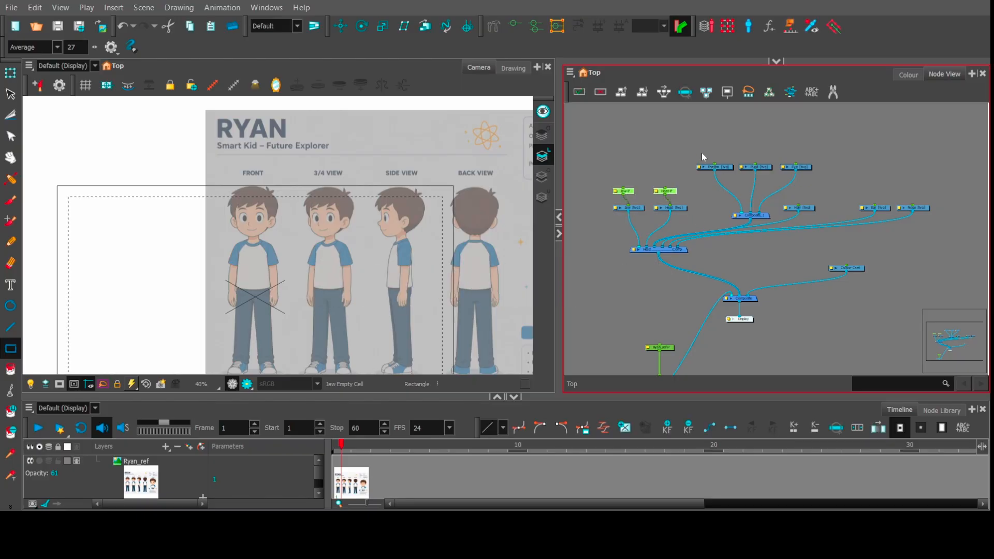
pyautogui.moveTo(701, 153); pyautogui.dragTo(942, 218)
pyautogui.hotkey('ctrl', 'shift', 'p')
pyautogui.hotkey('ctrl', 'shift', 'p')
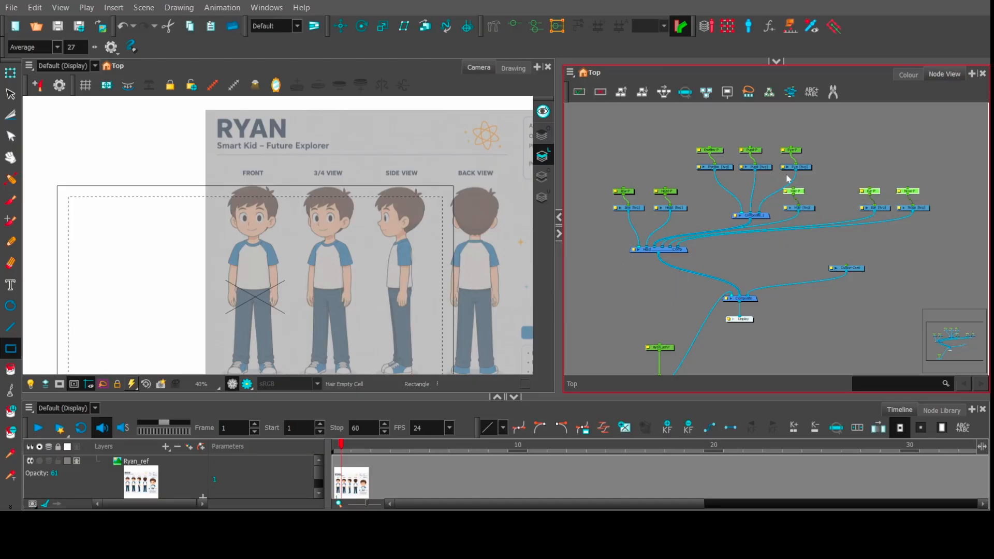
# Shift the Hair, Ear and Nose drawings with their pegs farther away from the eye-part nodes.
pyautogui.moveTo(773, 181); pyautogui.dragTo(922, 219)
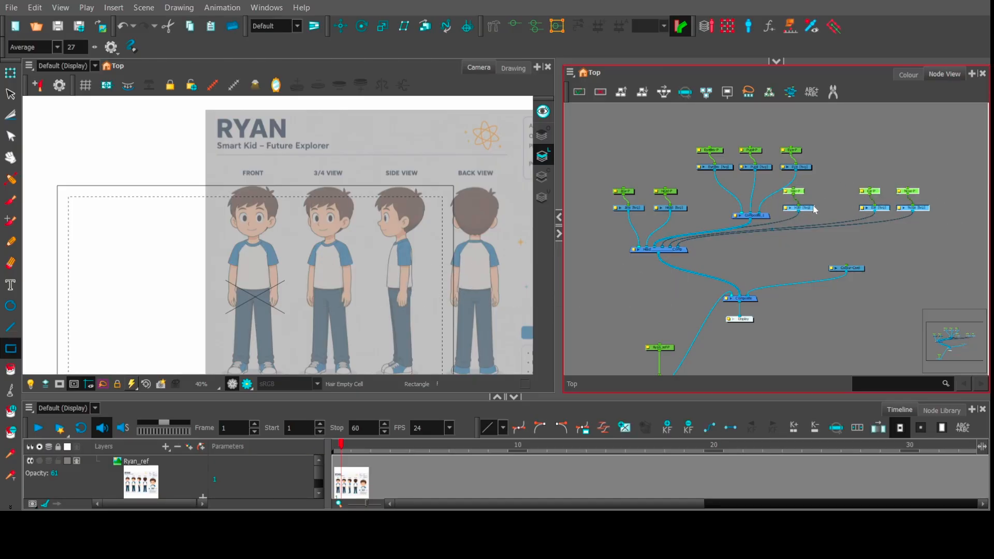
pyautogui.moveTo(814, 209); pyautogui.dragTo(865, 211)
pyautogui.click(589, 175)
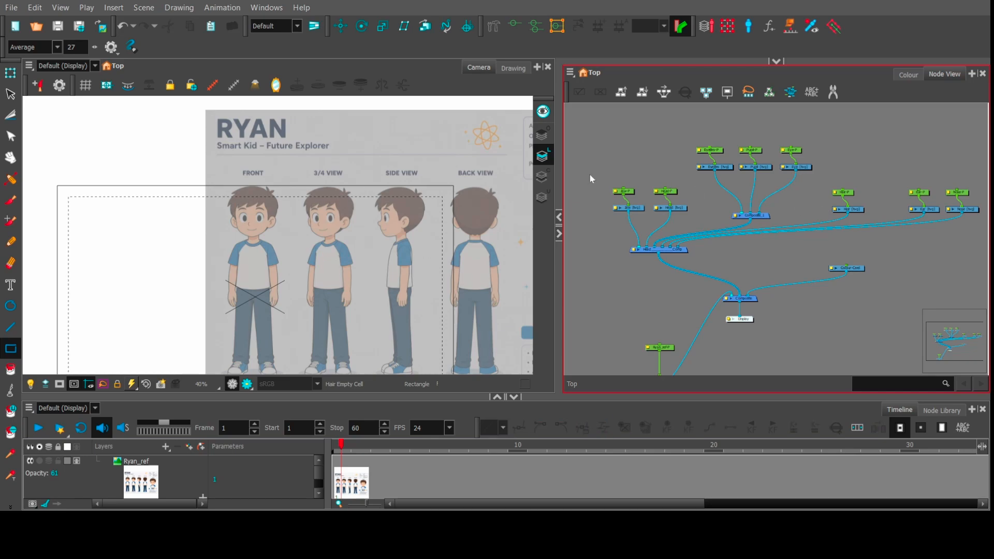
pyautogui.moveTo(592, 174); pyautogui.dragTo(681, 210)
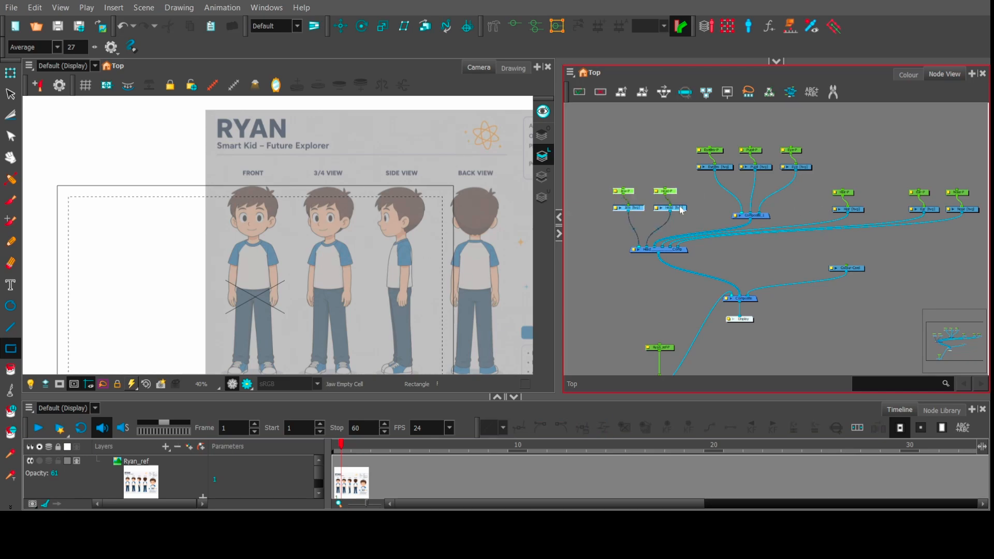
pyautogui.click(673, 170)
# Move the Nose drawing with its peg to the left of Jaw and make its connection the first head composite input.
pyautogui.scroll(4, 650, 237)
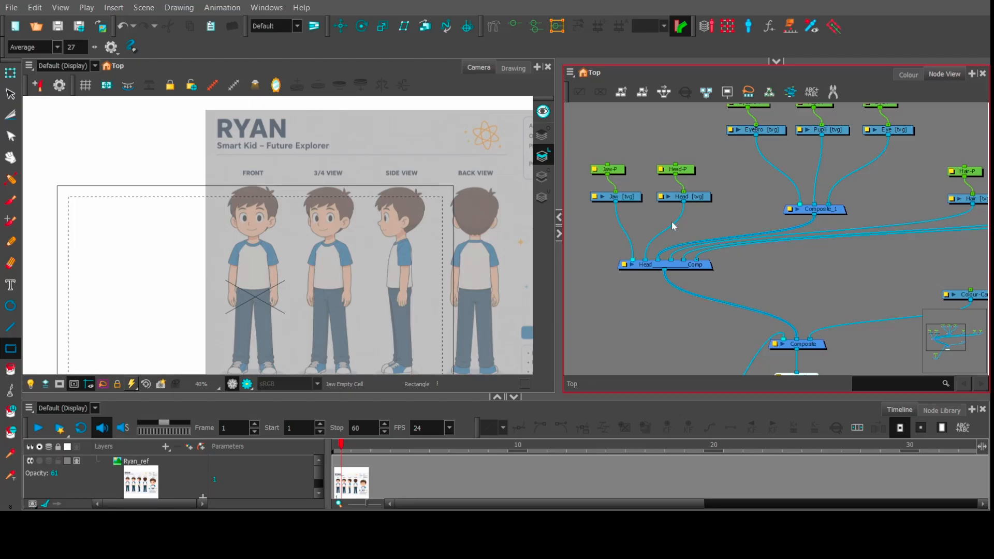
pyautogui.scroll(-1, 673, 228)
pyautogui.hscroll(6, 767, 233)
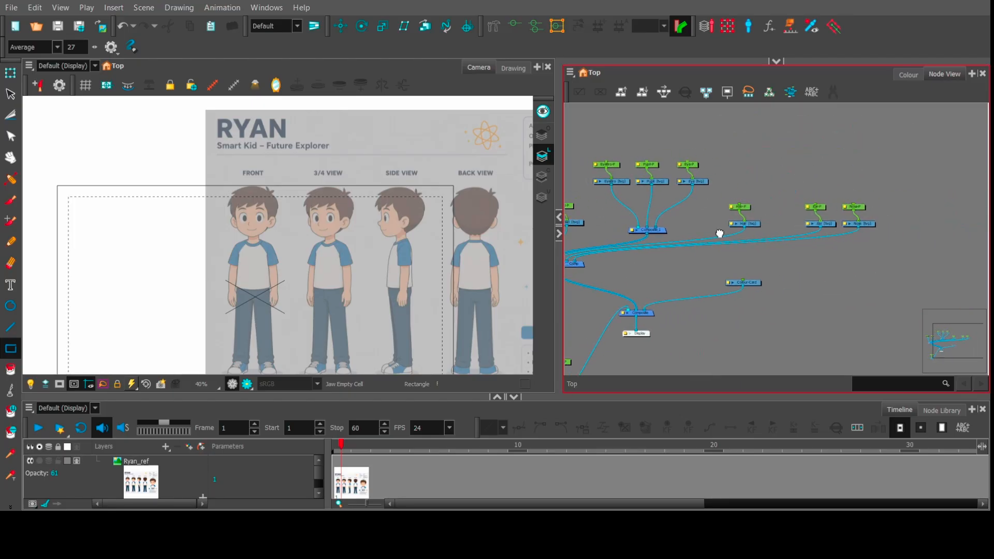
pyautogui.scroll(-1, 731, 232)
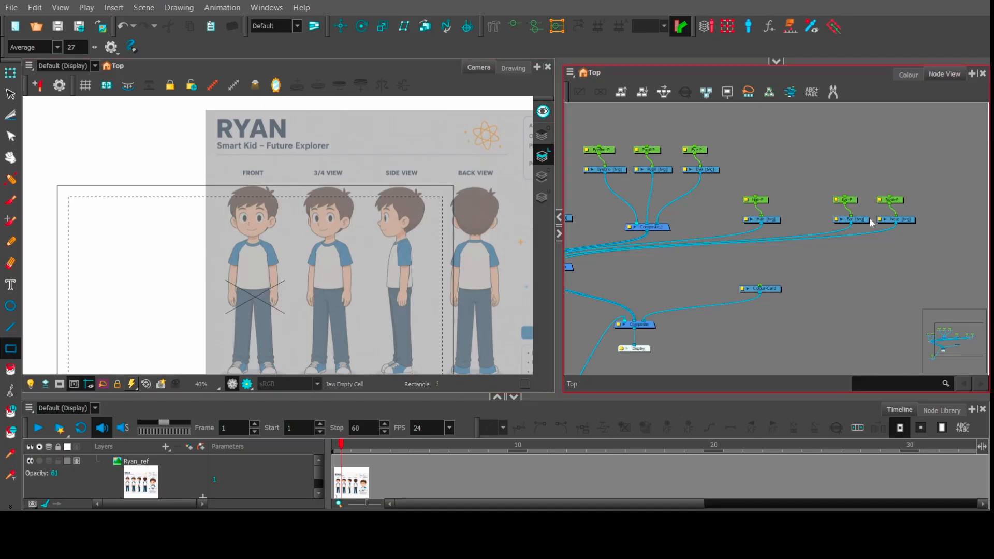
pyautogui.click(911, 220)
pyautogui.moveTo(890, 185); pyautogui.dragTo(662, 221)
pyautogui.moveTo(781, 266); pyautogui.dragTo(723, 266)
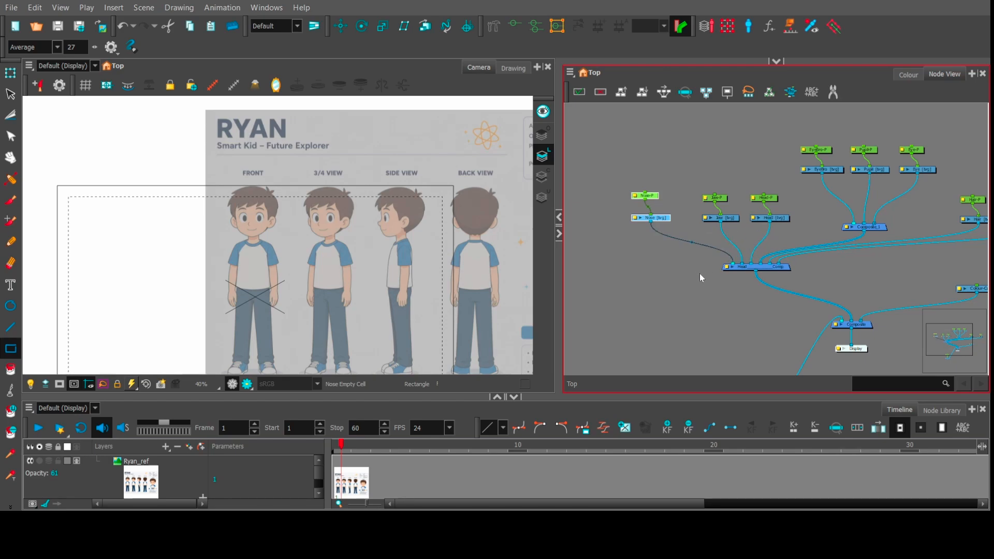
# Move the eye composite's connection next to the Nose connection on the head composite, ahead of Jaw and Head.
pyautogui.hscroll(3, 702, 278)
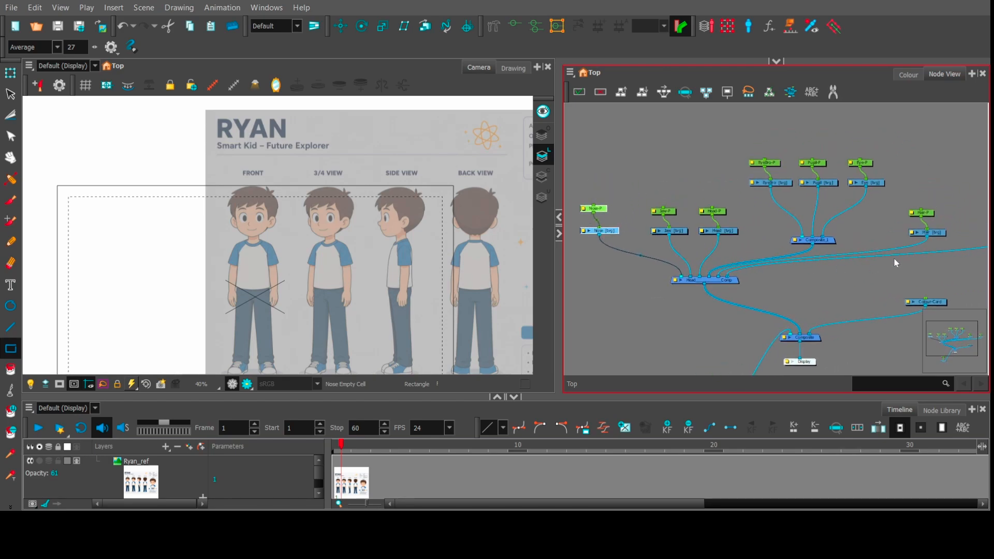
pyautogui.moveTo(896, 263)
pyautogui.mouseDown()
pyautogui.moveTo(801, 273)
pyautogui.moveTo(880, 264)
pyautogui.mouseUp()
pyautogui.click(696, 275)
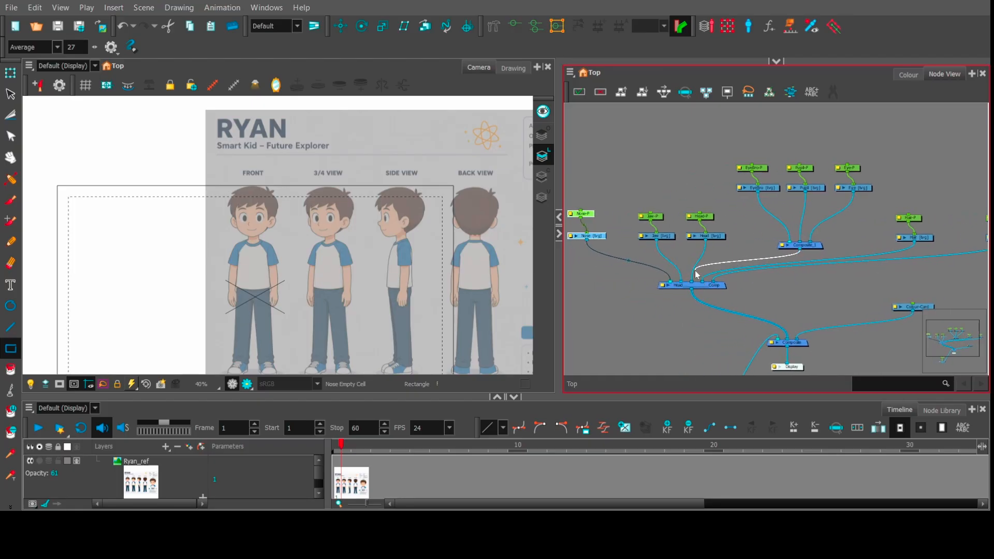
pyautogui.moveTo(696, 274); pyautogui.dragTo(676, 284)
# Move the EyeBro, Pupil and Eye drawings with their pegs and composite between the Nose and Jaw nodes.
pyautogui.click(738, 167)
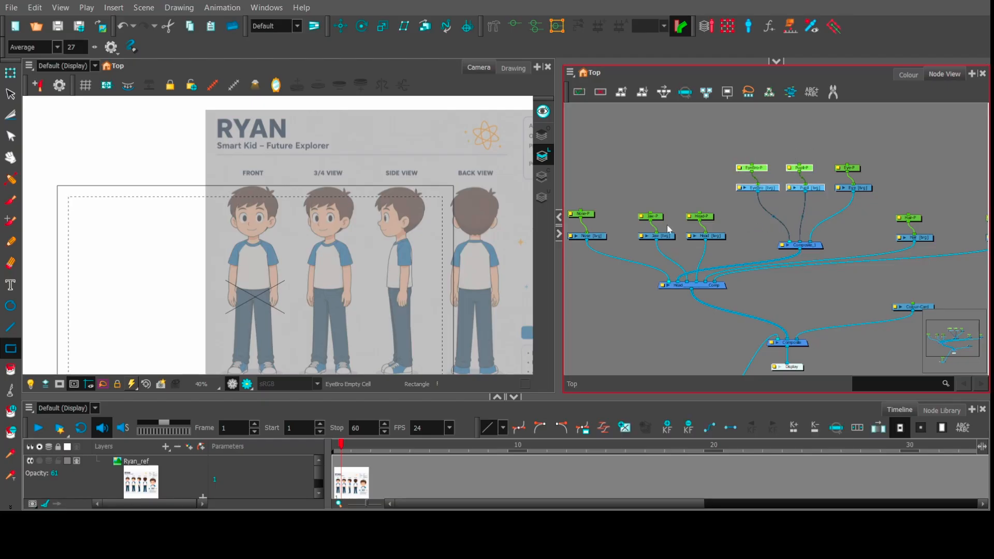
pyautogui.moveTo(592, 256); pyautogui.dragTo(719, 271)
pyautogui.moveTo(708, 230); pyautogui.dragTo(916, 223)
pyautogui.moveTo(831, 197); pyautogui.dragTo(635, 267)
pyautogui.moveTo(713, 259); pyautogui.dragTo(829, 249)
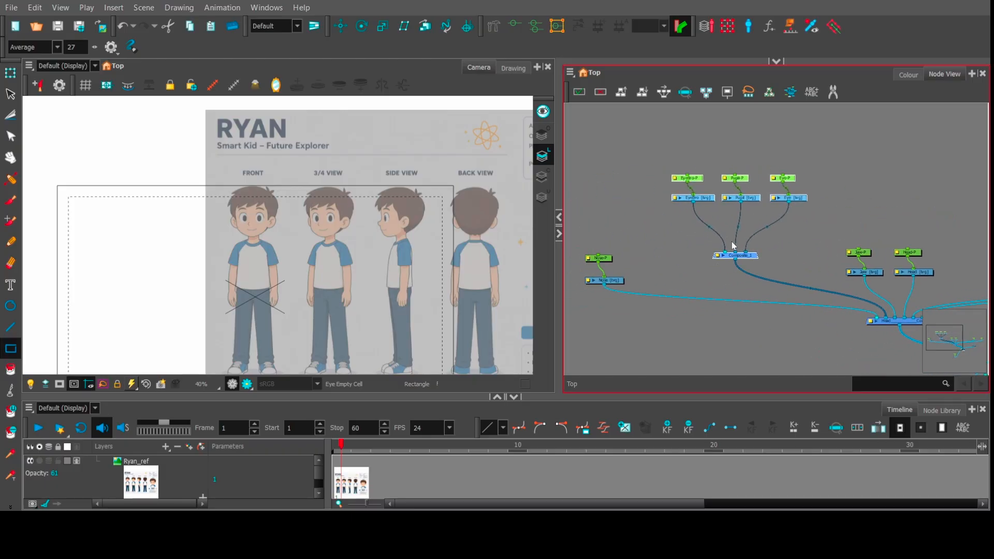
pyautogui.moveTo(662, 249); pyautogui.dragTo(651, 216)
# Move the Ear drawing with its peg between Head and Hair and place its connection before Hair on the head composite.
pyautogui.moveTo(821, 252); pyautogui.dragTo(640, 249)
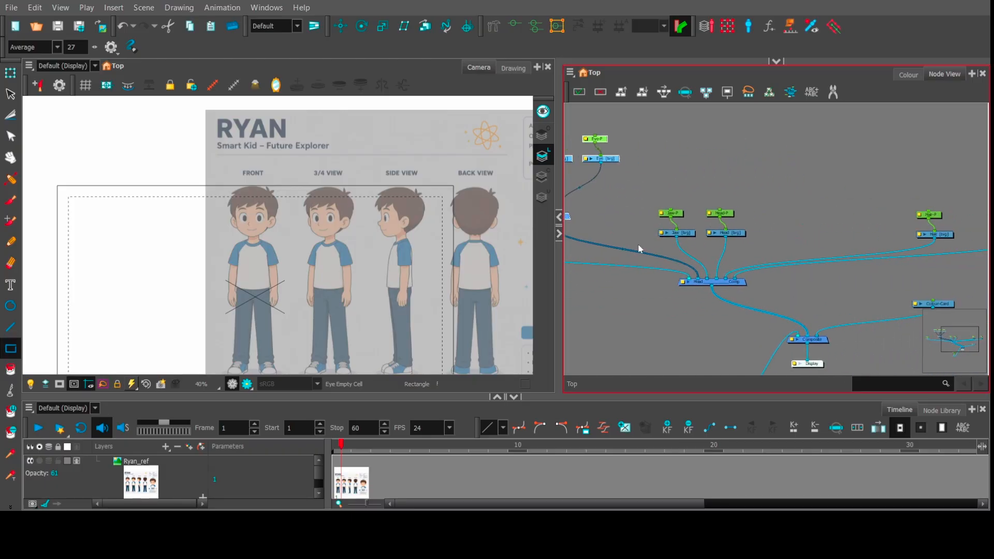
pyautogui.moveTo(813, 244); pyautogui.dragTo(735, 238)
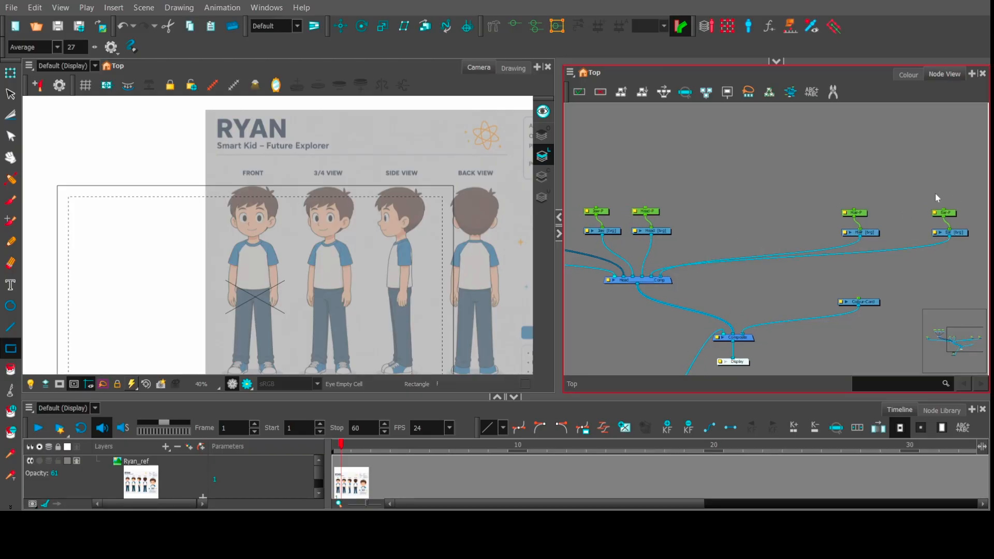
pyautogui.moveTo(937, 198); pyautogui.dragTo(902, 228)
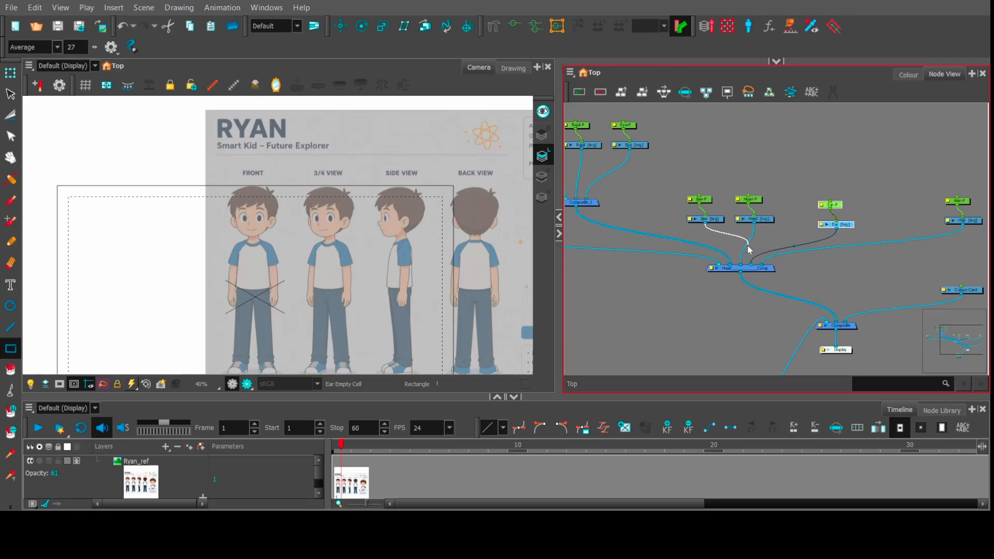
# Move the Jaw drawing with its peg between Head and Ear and order its head composite connection to match.
pyautogui.moveTo(688, 185); pyautogui.dragTo(720, 225)
pyautogui.moveTo(710, 219); pyautogui.dragTo(800, 224)
pyautogui.moveTo(741, 185); pyautogui.dragTo(764, 245)
pyautogui.scroll(-2, 860, 244)
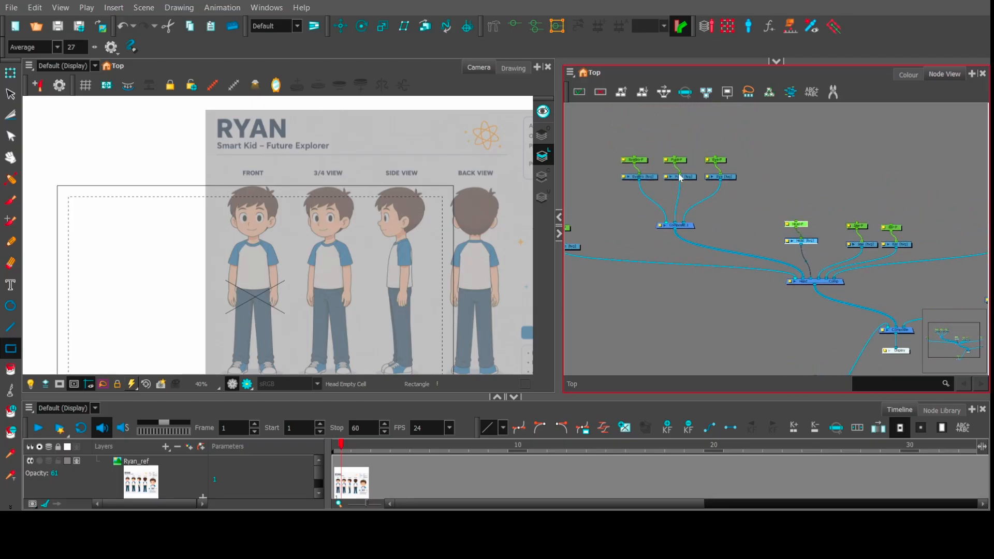
# Order the eye-part, Head, Jaw, Ear and Nose nodes into evenly spaced groups with each peg aligned above its drawing.
pyautogui.moveTo(614, 139); pyautogui.dragTo(917, 260)
pyautogui.click(664, 93)
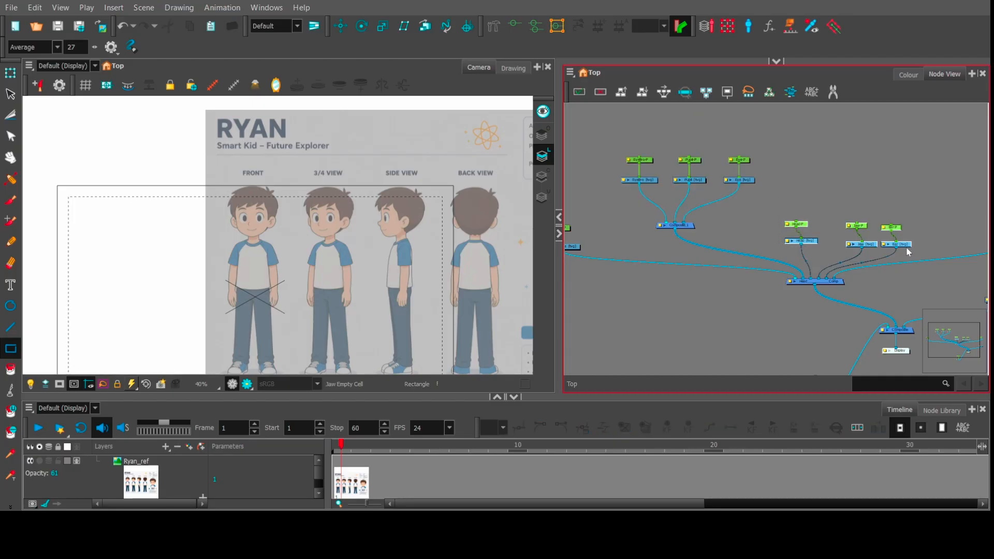
pyautogui.click(663, 92)
pyautogui.moveTo(892, 178)
pyautogui.mouseDown()
pyautogui.moveTo(710, 191)
pyautogui.moveTo(879, 182)
pyautogui.mouseUp()
pyautogui.moveTo(588, 207); pyautogui.dragTo(625, 270)
pyautogui.click(664, 93)
pyautogui.click(648, 194)
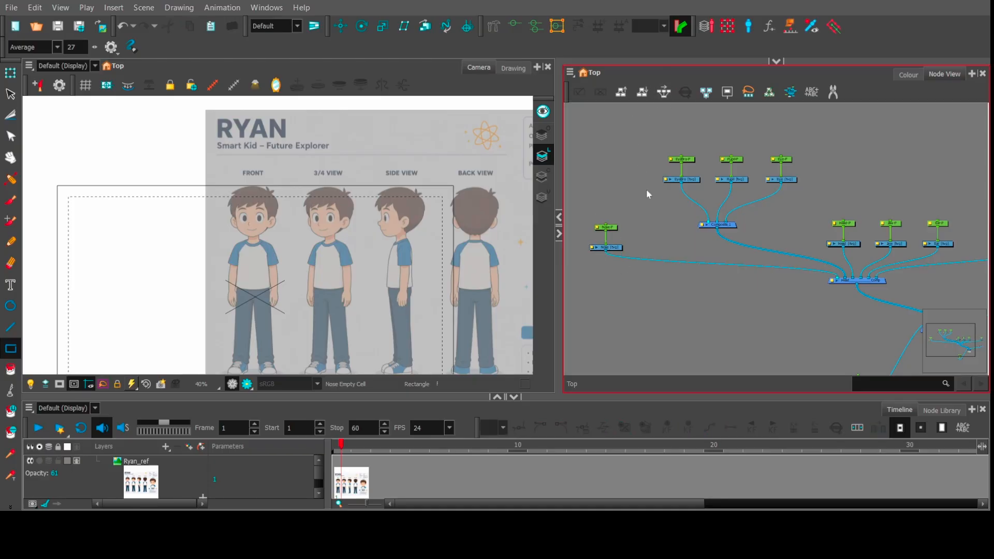
pyautogui.scroll(-2, 782, 227)
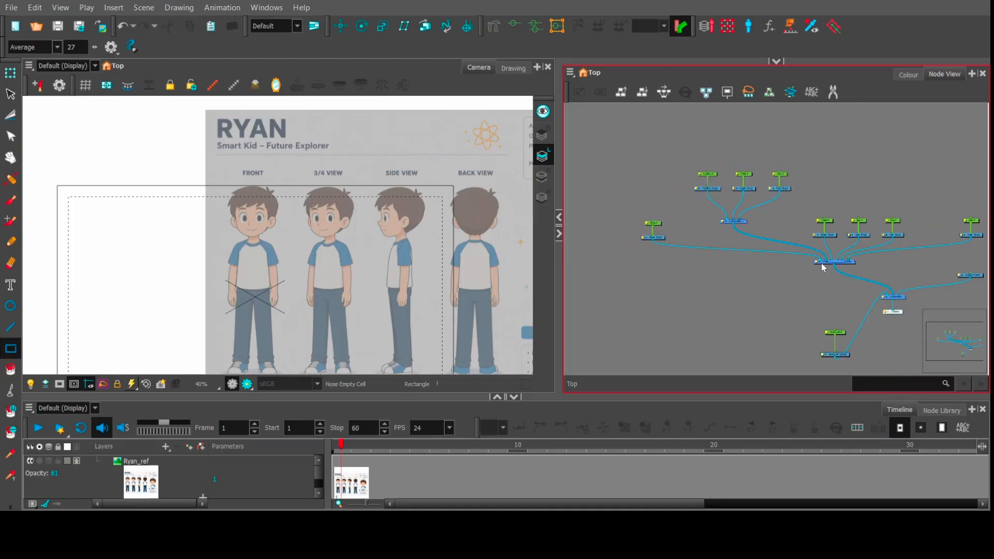
# Select the Head drawing node and choose the Ryan_outter preset for the Rectangle tool.
pyautogui.scroll(3, 785, 243)
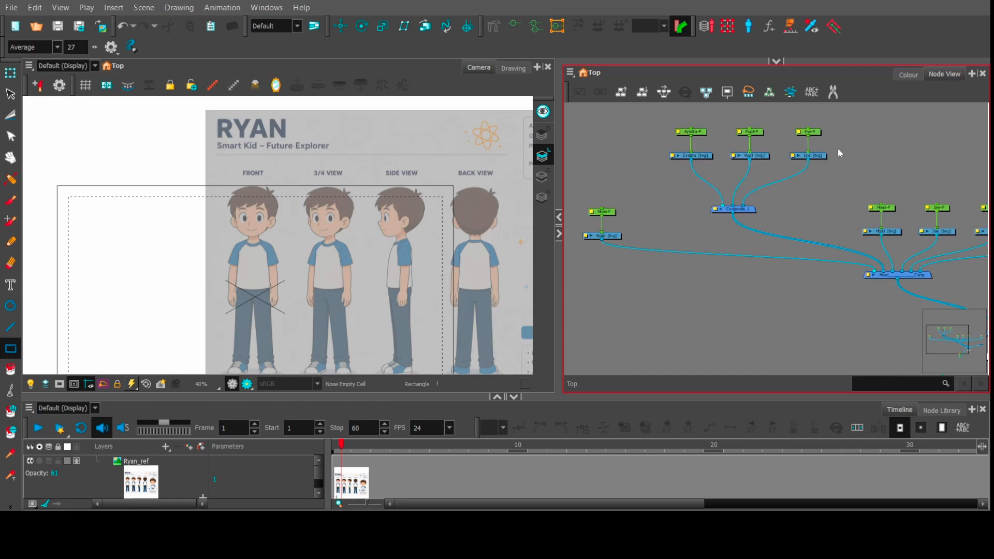
pyautogui.moveTo(866, 159); pyautogui.dragTo(906, 205)
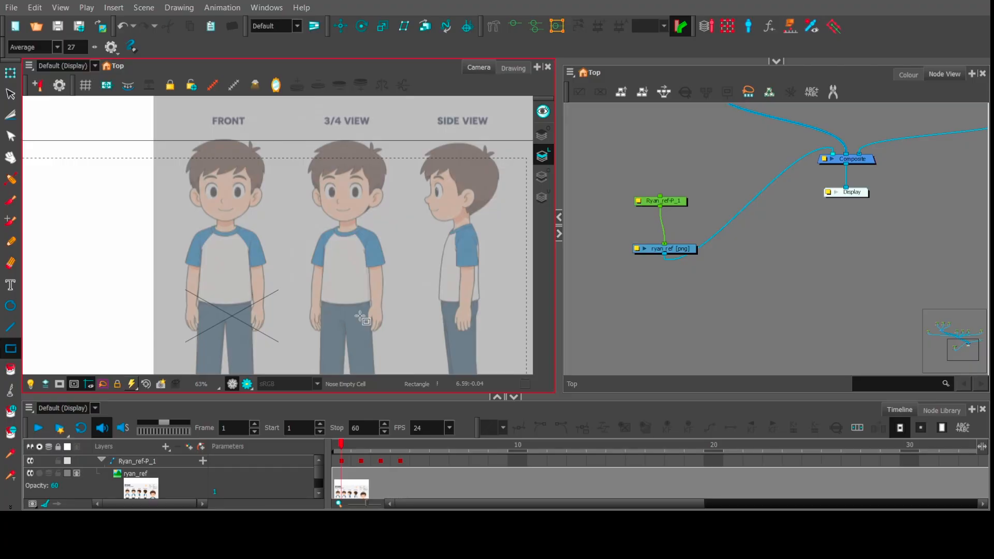
pyautogui.click(749, 73)
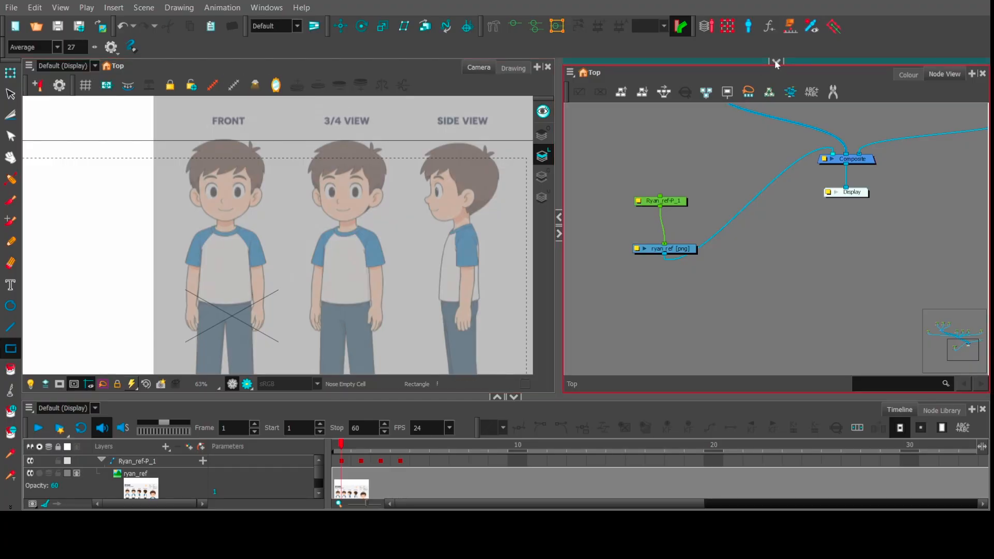
pyautogui.moveTo(777, 63); pyautogui.dragTo(798, 306)
pyautogui.click(786, 319)
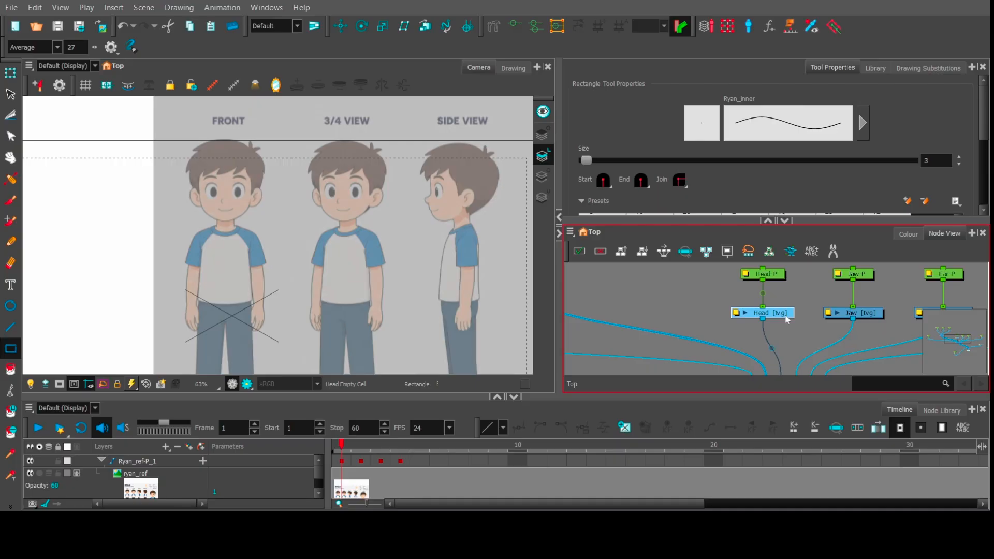
pyautogui.scroll(-3, 821, 175)
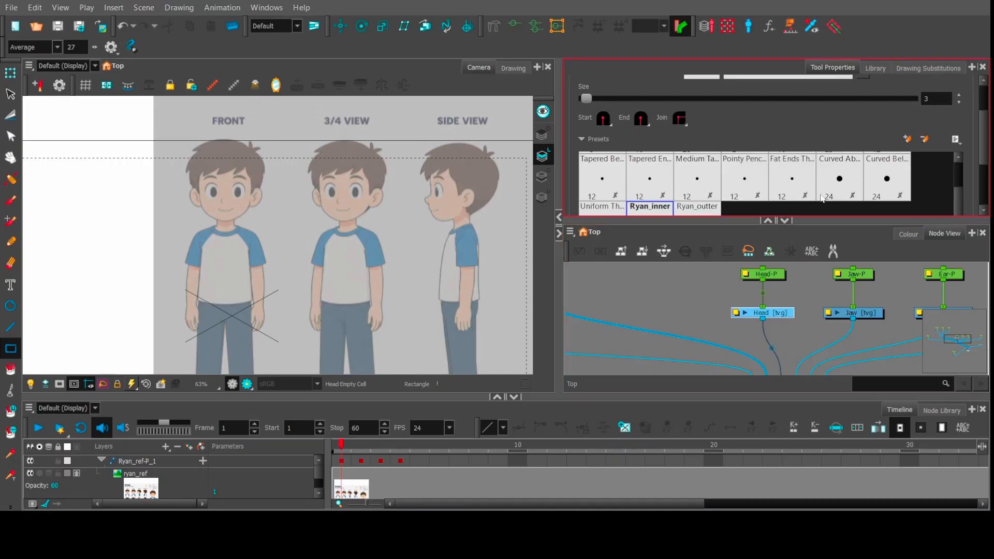
pyautogui.scroll(-3, 981, 184)
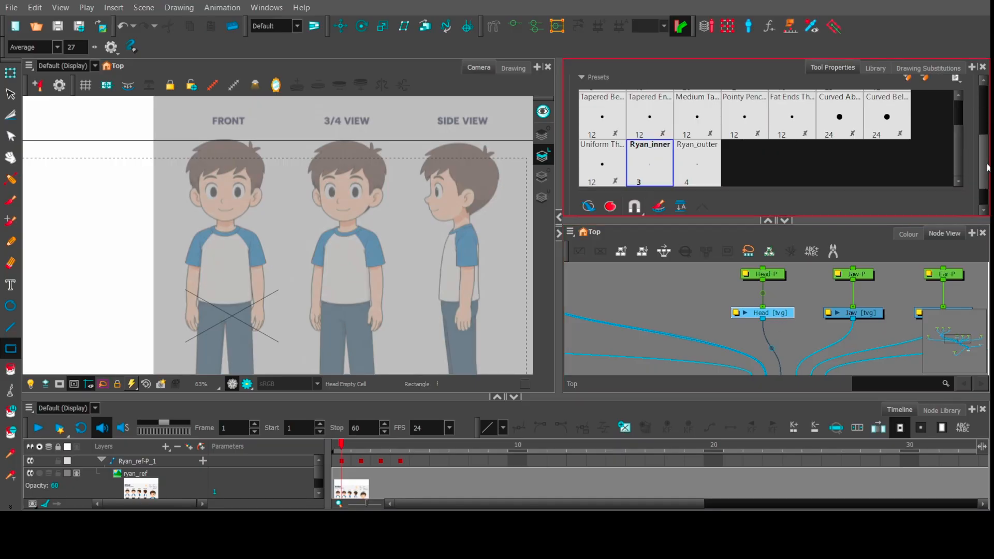
pyautogui.click(709, 163)
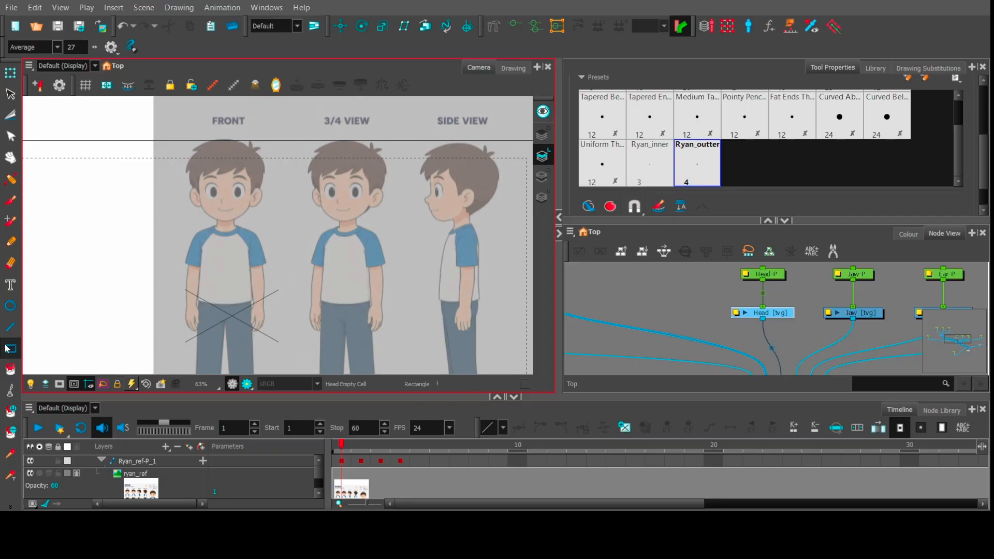
pyautogui.scroll(4, 209, 224)
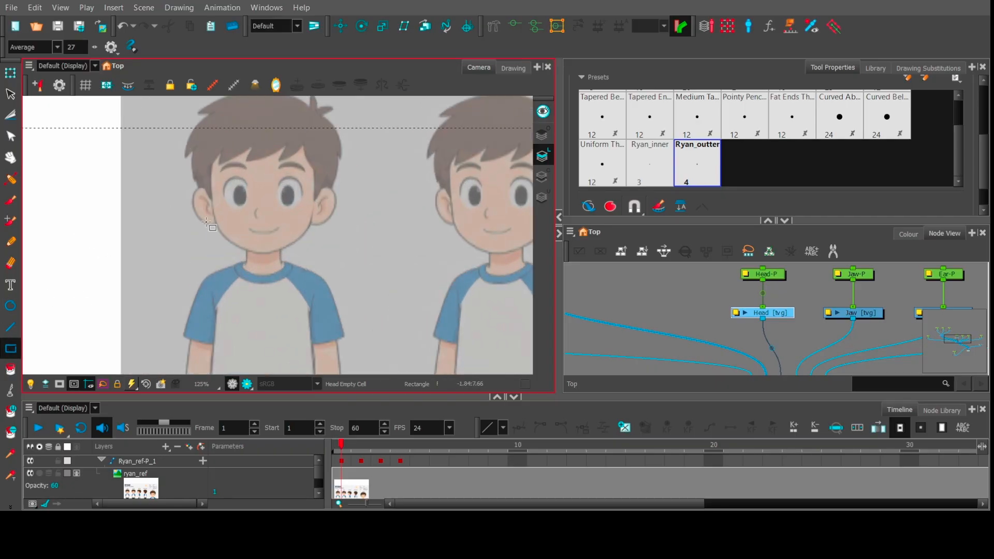
pyautogui.click(209, 224)
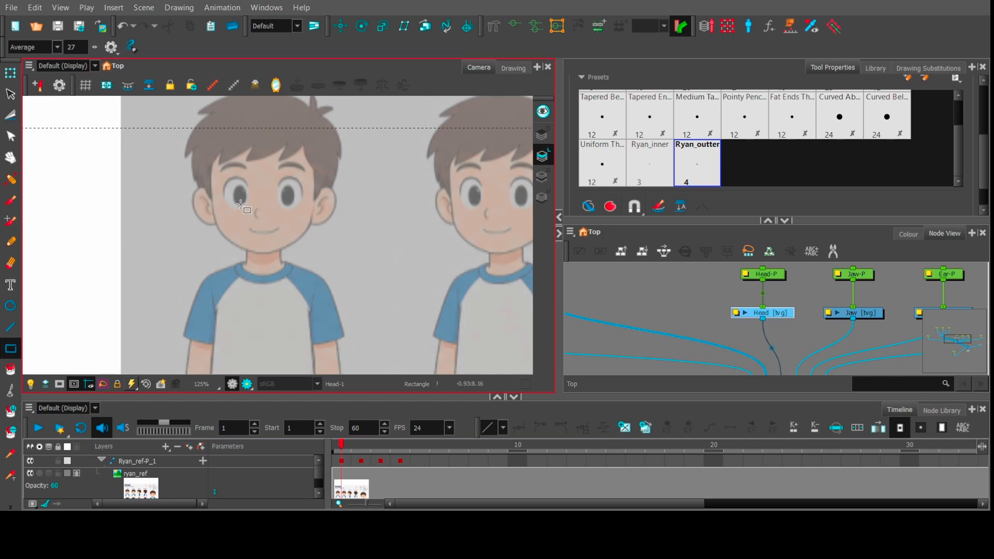
pyautogui.hotkey('ctrl', 'z')
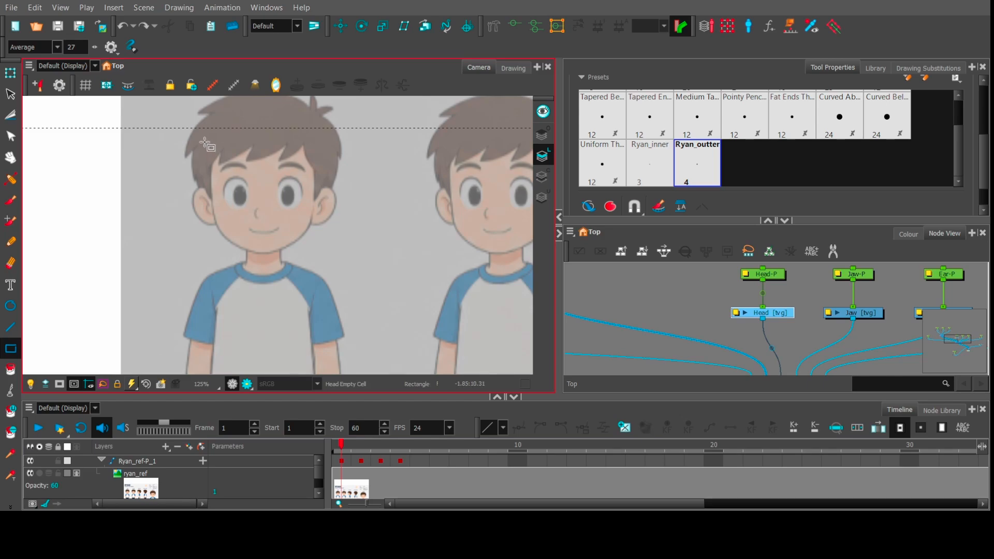
pyautogui.moveTo(200, 141)
pyautogui.mouseDown()
pyautogui.moveTo(313, 232)
pyautogui.moveTo(313, 254)
pyautogui.mouseUp()
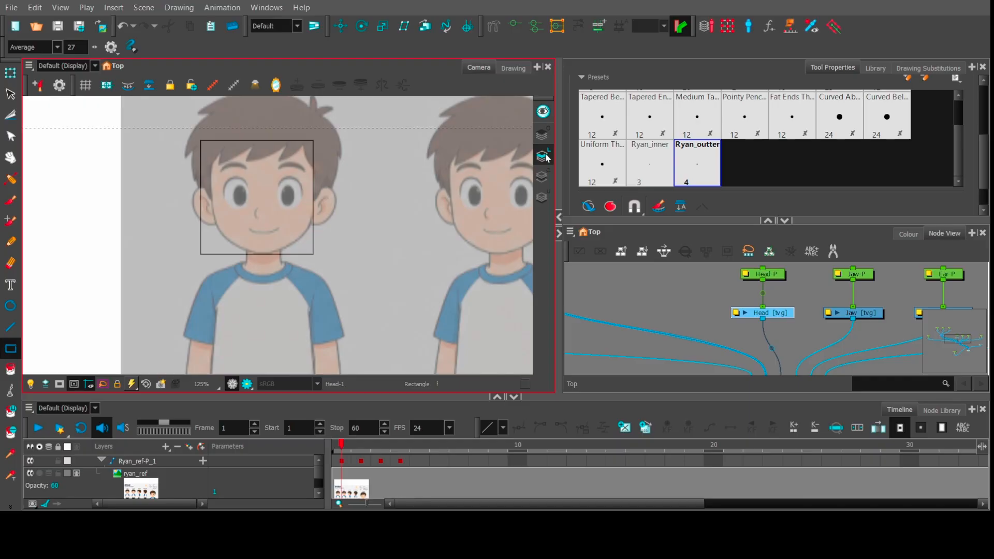
pyautogui.hotkey('ctrl', 'z')
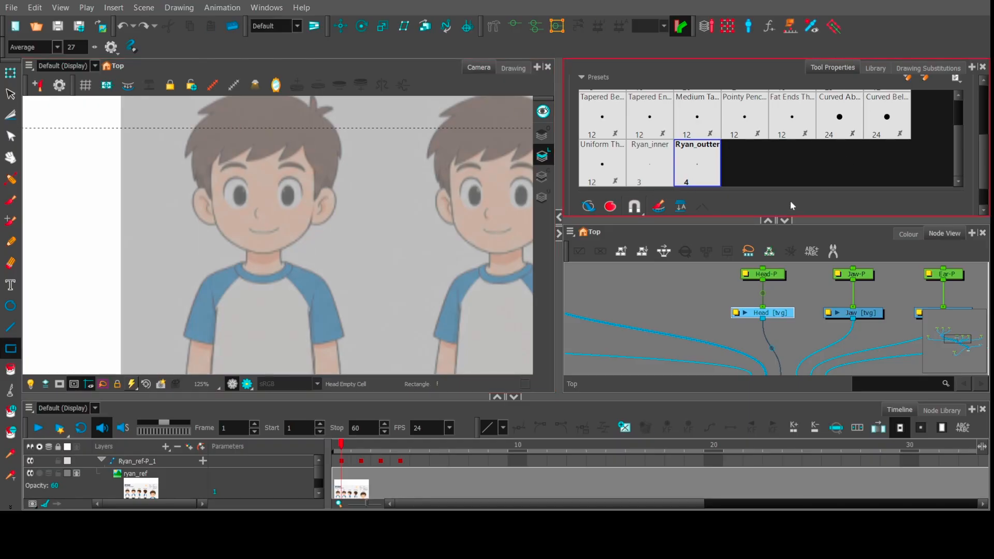
# Check the Ryan_Rig palette colours and draw a rectangle around the front-view face, from the hair fringe to the chin.
pyautogui.click(783, 221)
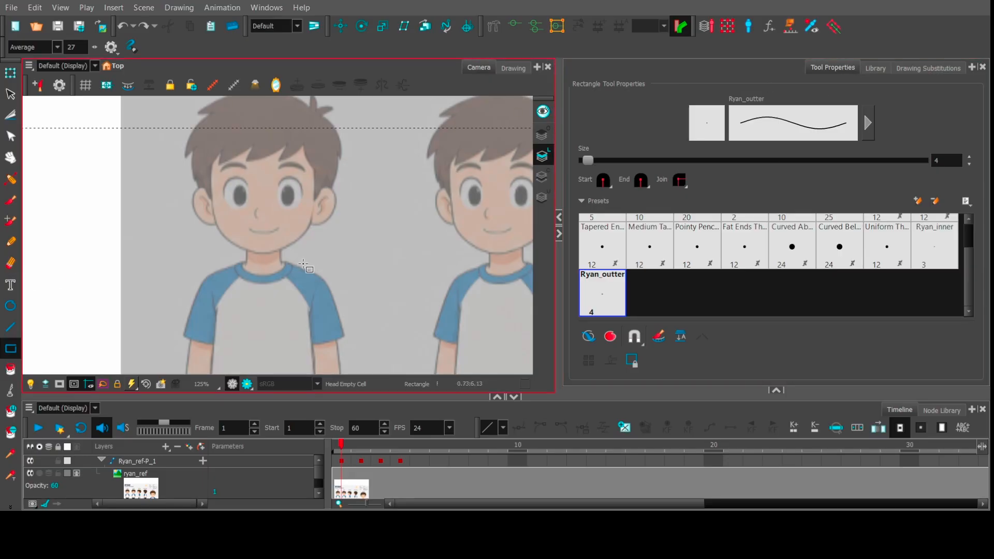
pyautogui.click(777, 392)
pyautogui.click(909, 234)
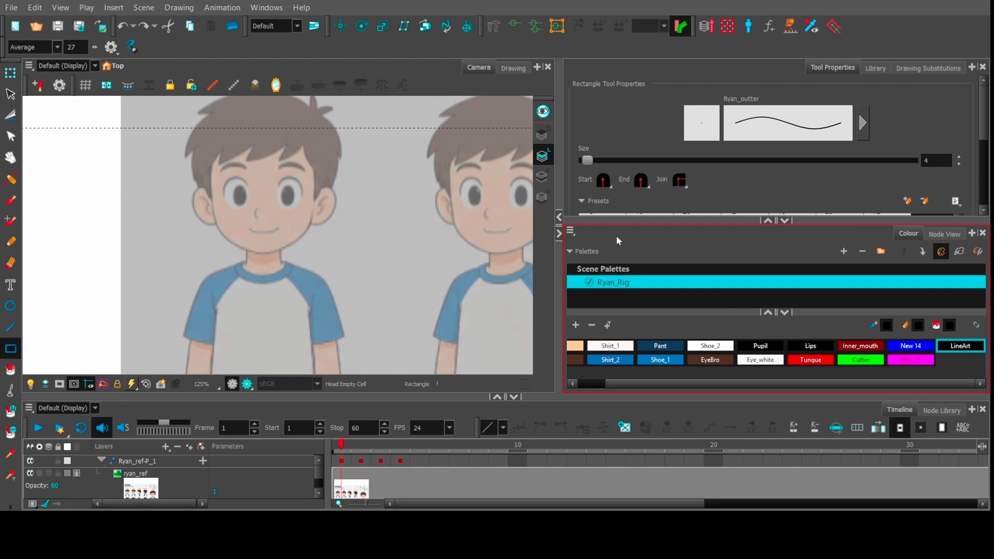
pyautogui.click(769, 221)
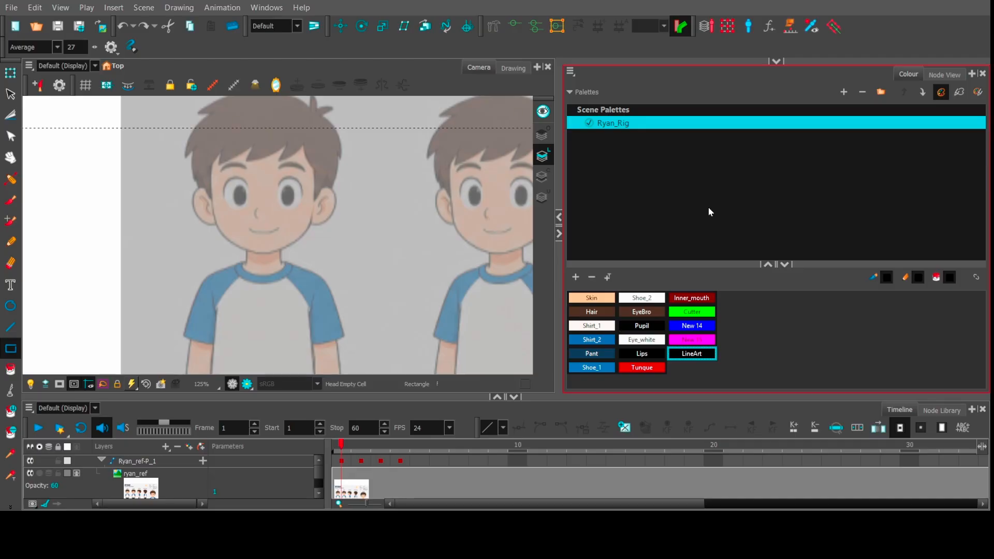
pyautogui.click(944, 74)
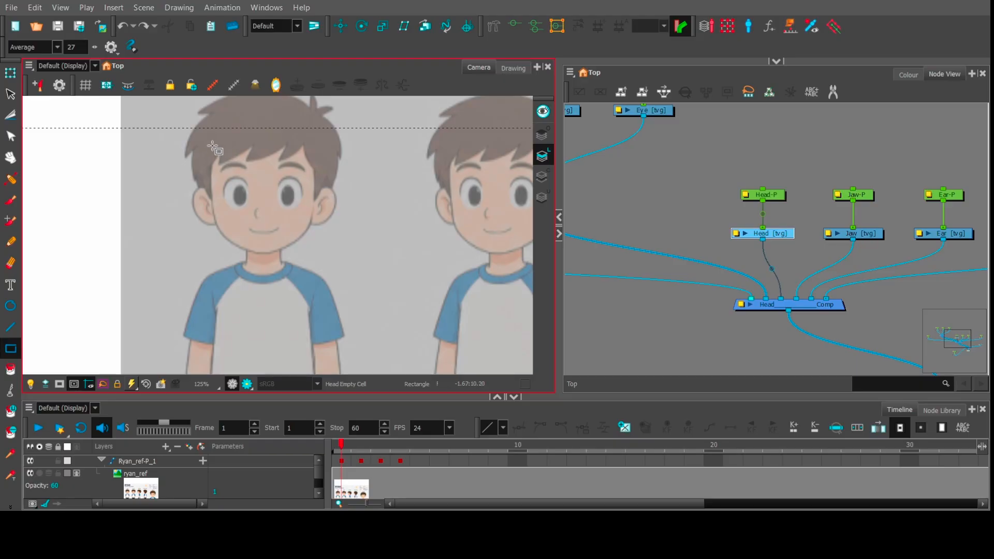
pyautogui.moveTo(212, 147); pyautogui.dragTo(315, 253)
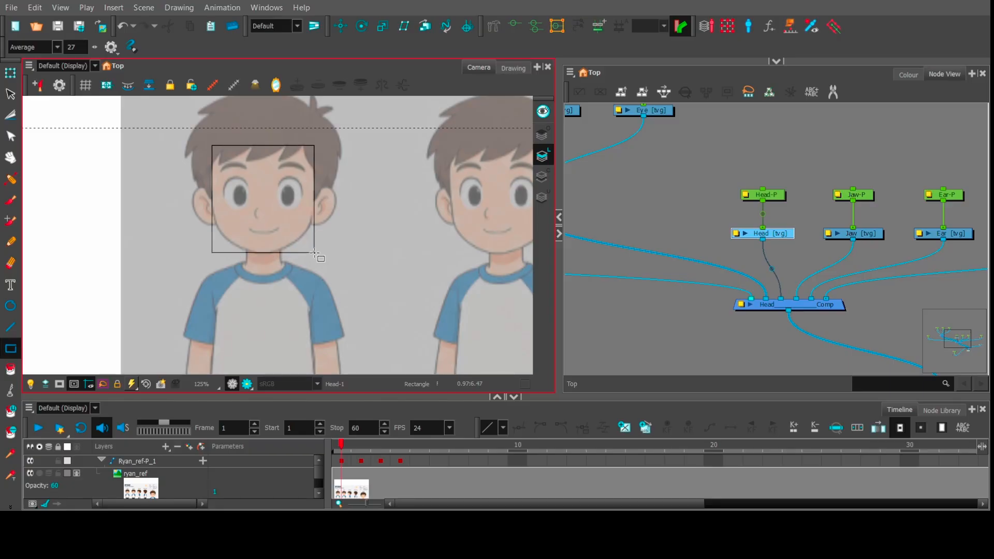
# Using the Contour Editor, raise the face rectangle's two lower corner points to just below the eyes.
pyautogui.click(10, 95)
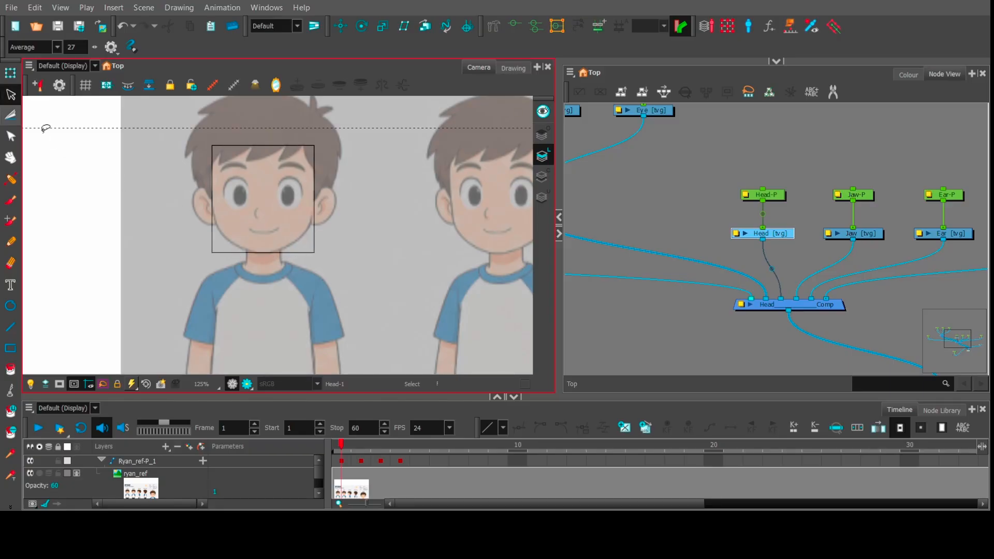
pyautogui.click(208, 166)
pyautogui.scroll(2, 278, 170)
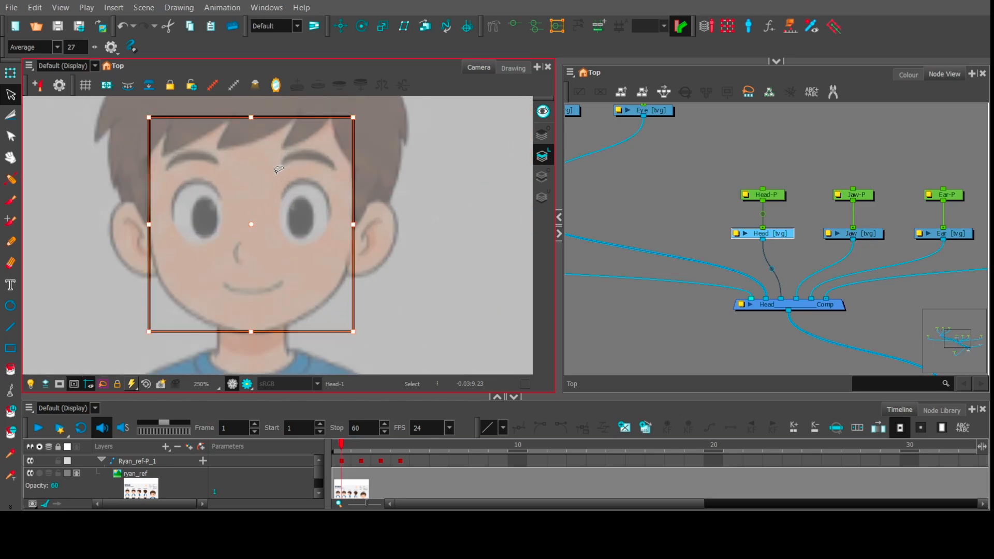
pyautogui.click(773, 62)
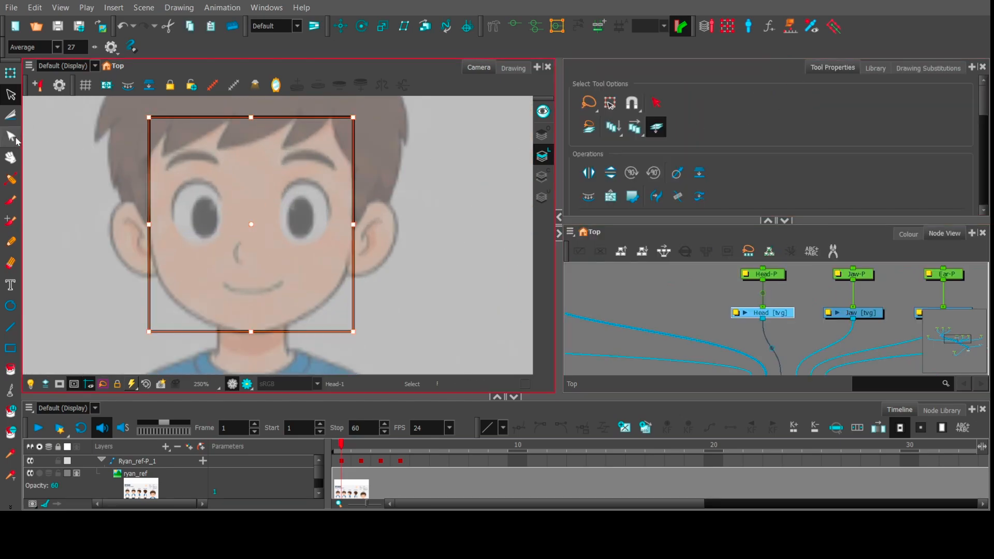
pyautogui.click(13, 138)
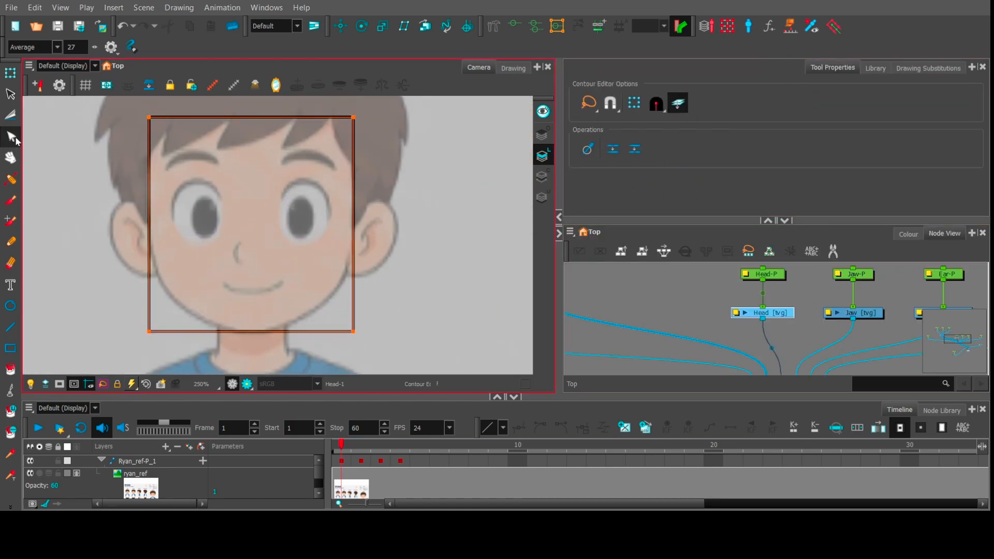
pyautogui.keyDown('ctrl'); pyautogui.click(354, 236); pyautogui.keyUp('ctrl')
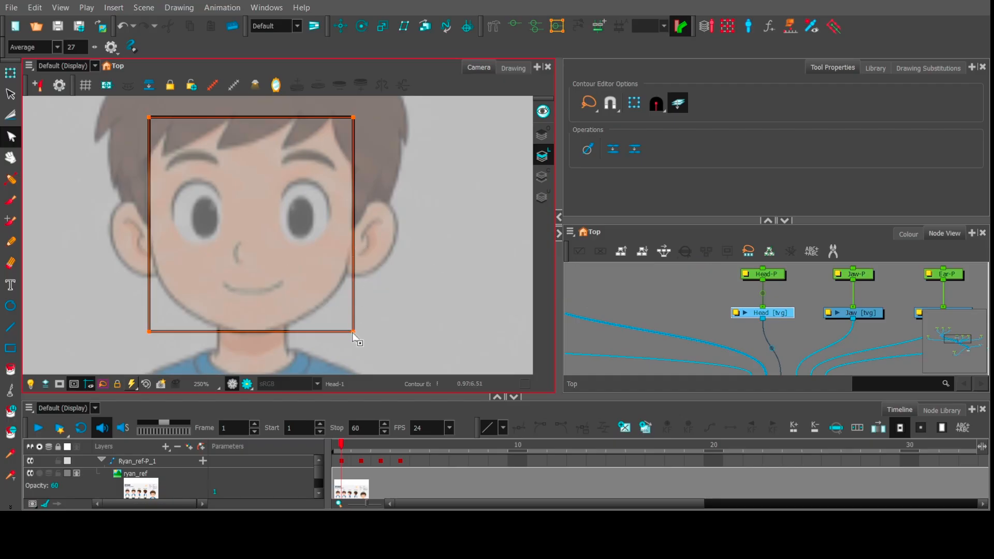
pyautogui.moveTo(353, 333); pyautogui.dragTo(351, 254)
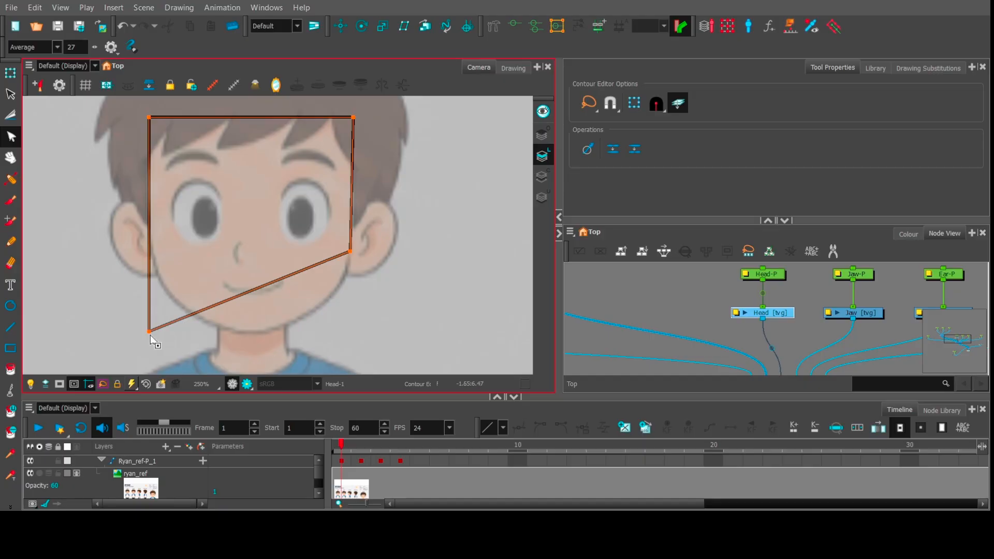
pyautogui.moveTo(149, 332); pyautogui.dragTo(152, 252)
pyautogui.moveTo(152, 253); pyautogui.dragTo(152, 250)
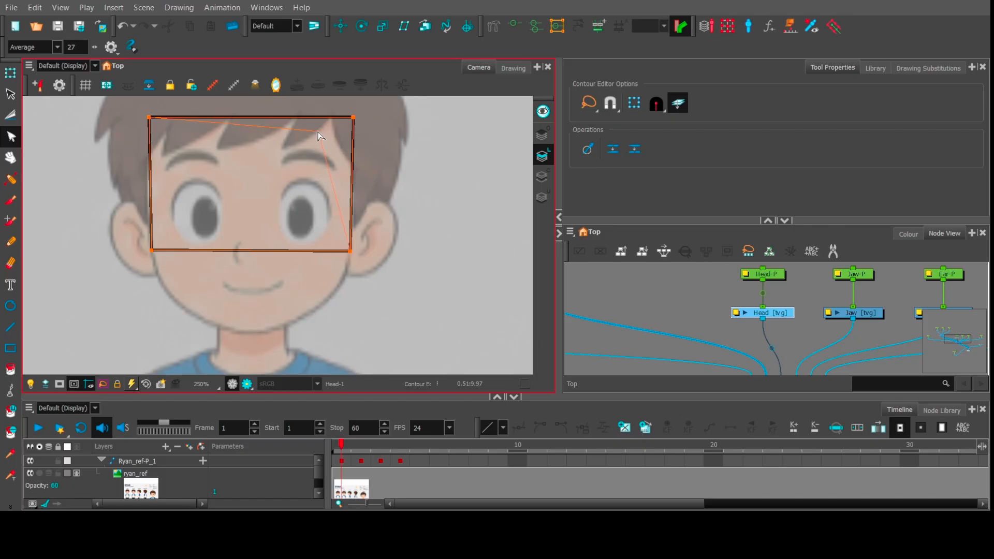
# Adjust the outline's upper-right corner within the hair and move both lower corners to the face edges at upper-ear level.
pyautogui.moveTo(353, 118)
pyautogui.mouseDown()
pyautogui.moveTo(318, 132)
pyautogui.moveTo(355, 122)
pyautogui.mouseUp()
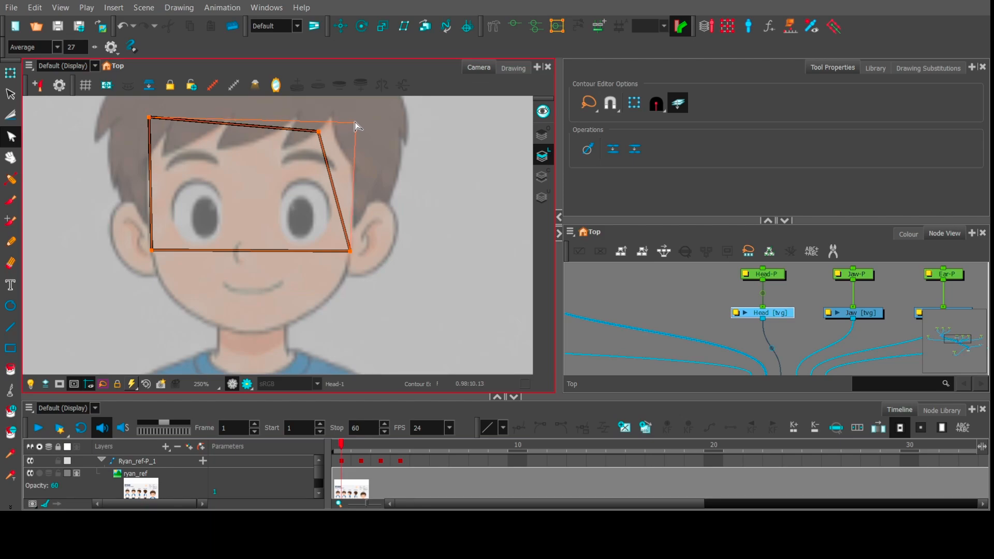
pyautogui.moveTo(354, 122); pyautogui.dragTo(355, 122)
pyautogui.moveTo(350, 251)
pyautogui.mouseDown()
pyautogui.moveTo(364, 254)
pyautogui.moveTo(354, 237)
pyautogui.mouseUp()
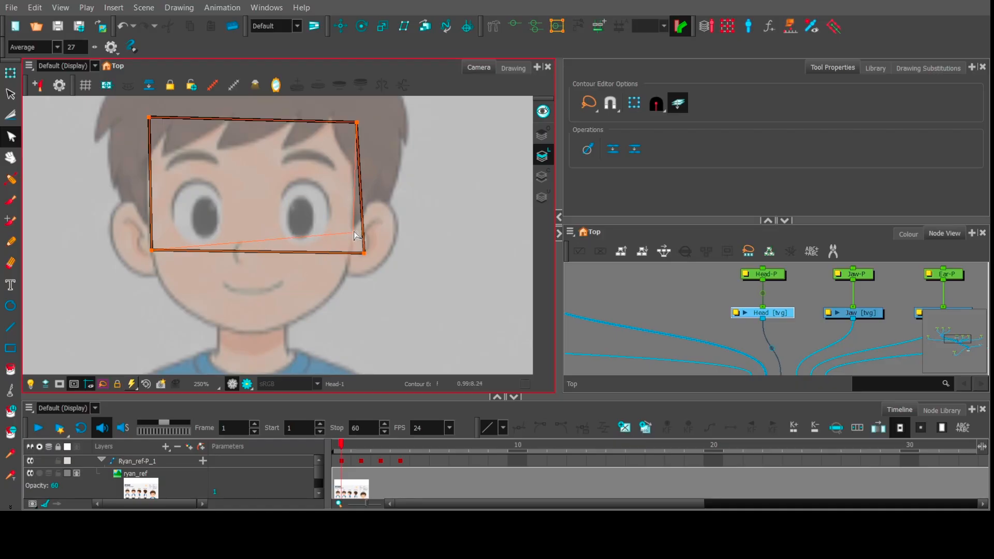
pyautogui.moveTo(354, 236); pyautogui.dragTo(353, 232)
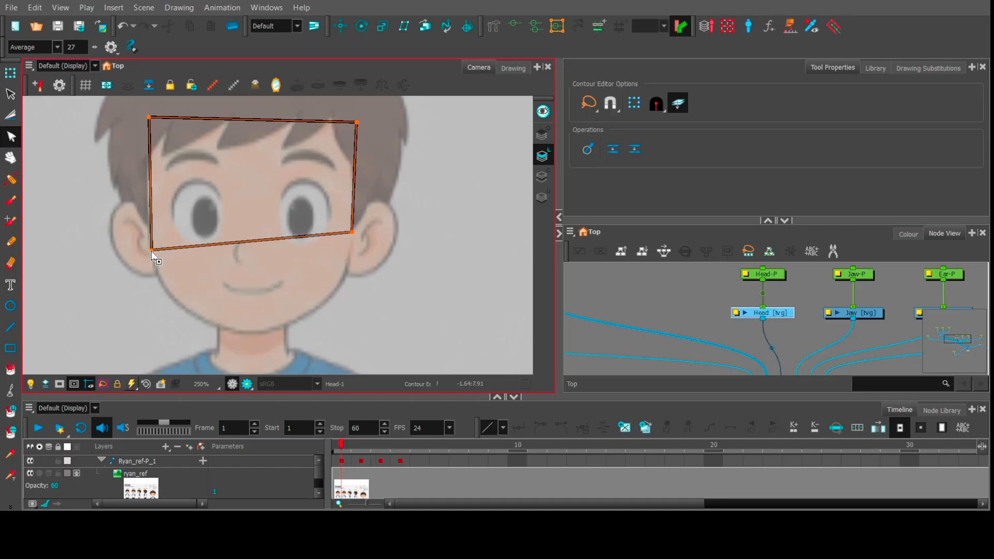
pyautogui.moveTo(152, 250); pyautogui.dragTo(149, 227)
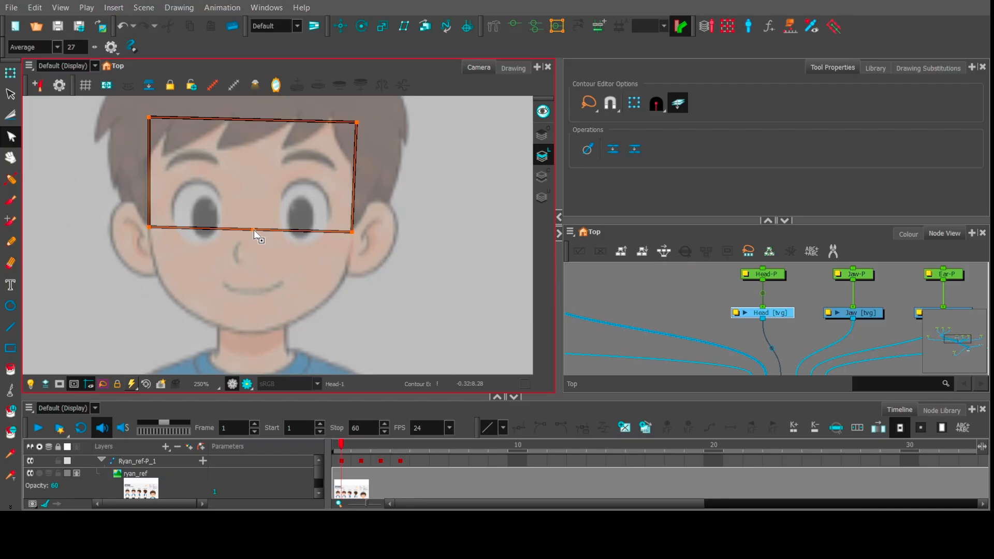
# Add a point on the outline's bottom edge at the chin and curve its handles to follow the cheeks and jaw.
pyautogui.moveTo(254, 231); pyautogui.dragTo(250, 288)
pyautogui.moveTo(250, 334); pyautogui.dragTo(351, 331)
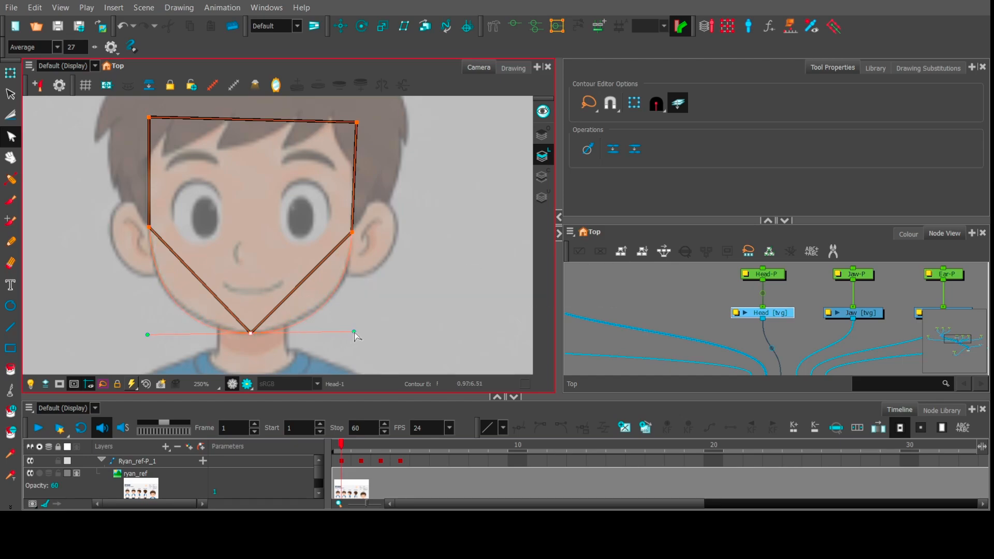
pyautogui.moveTo(354, 332); pyautogui.dragTo(354, 330)
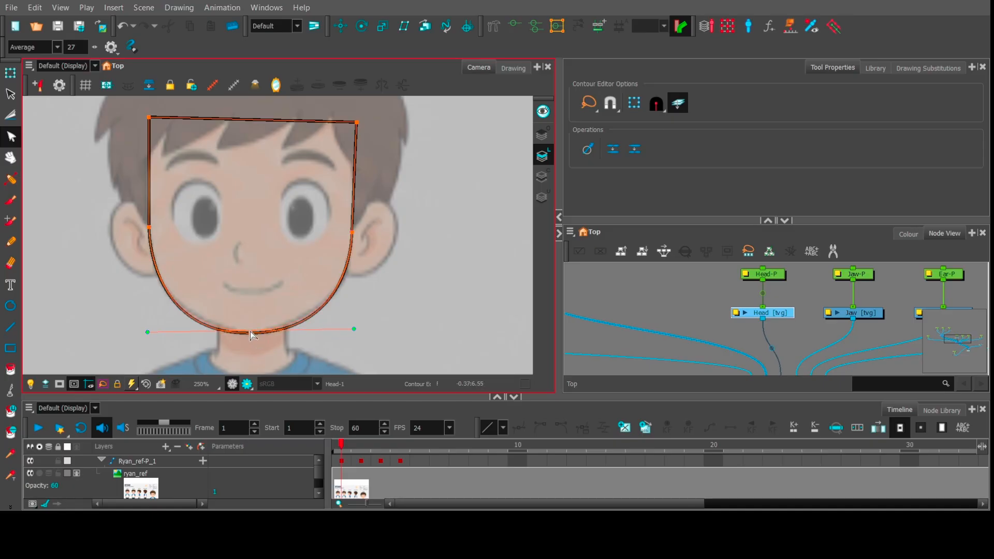
pyautogui.click(251, 332)
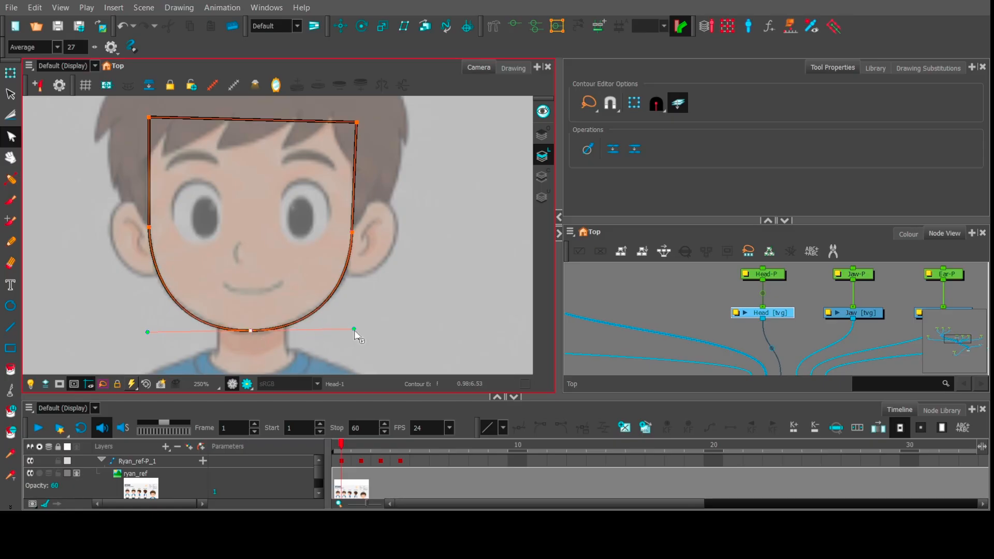
pyautogui.moveTo(354, 329)
pyautogui.mouseDown()
pyautogui.moveTo(345, 336)
pyautogui.moveTo(356, 336)
pyautogui.moveTo(349, 325)
pyautogui.mouseUp()
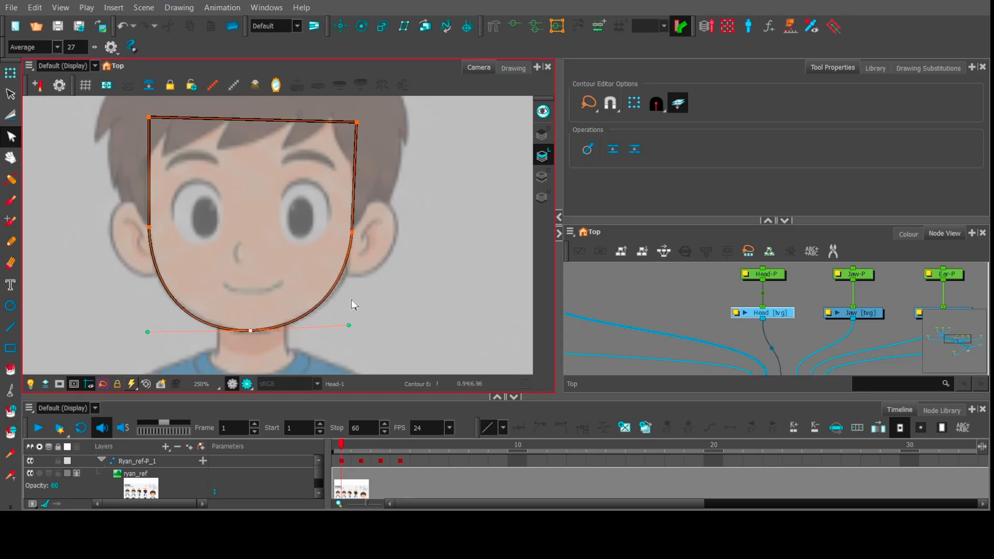
pyautogui.click(355, 241)
pyautogui.moveTo(355, 241); pyautogui.dragTo(353, 256)
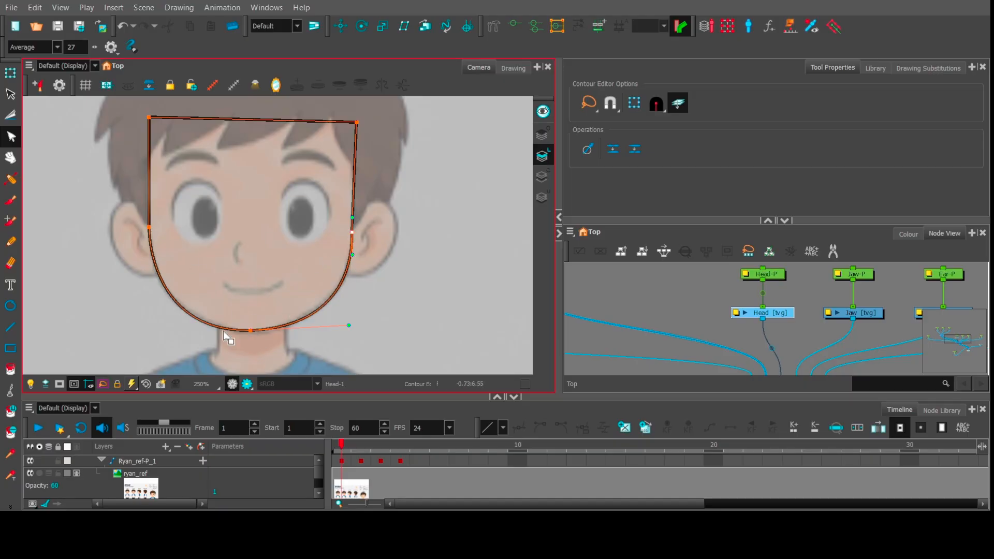
pyautogui.scroll(-1, 325, 298)
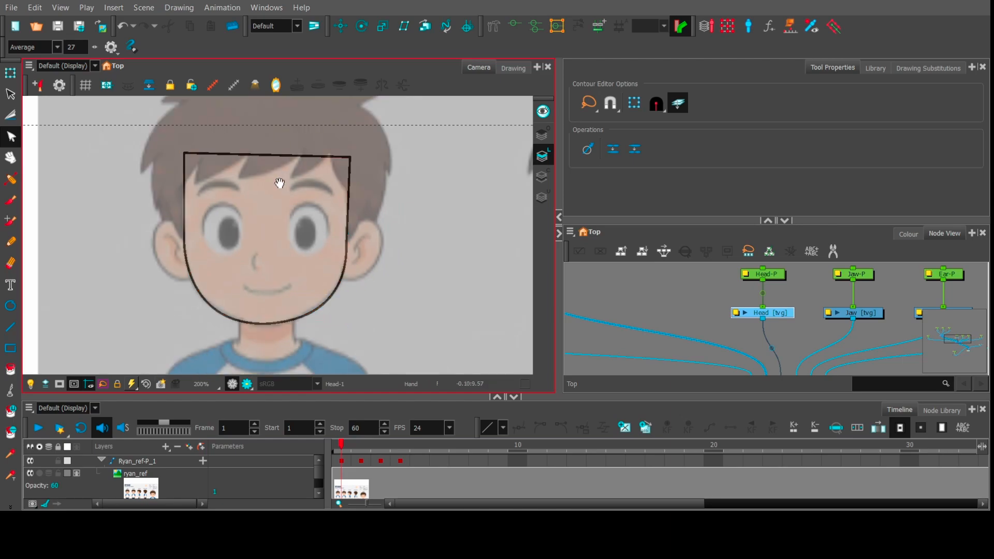
pyautogui.moveTo(282, 181); pyautogui.dragTo(329, 271)
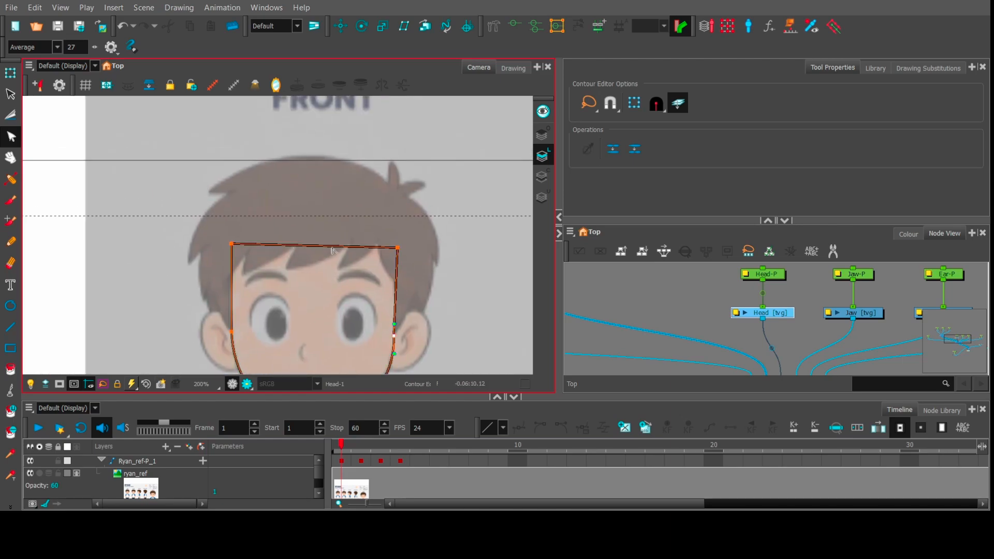
# Raise both upper corners of the head outline slightly higher into the hair.
pyautogui.click(402, 248)
pyautogui.moveTo(400, 247); pyautogui.dragTo(400, 243)
pyautogui.moveTo(232, 244); pyautogui.dragTo(232, 239)
pyautogui.moveTo(399, 243); pyautogui.dragTo(399, 238)
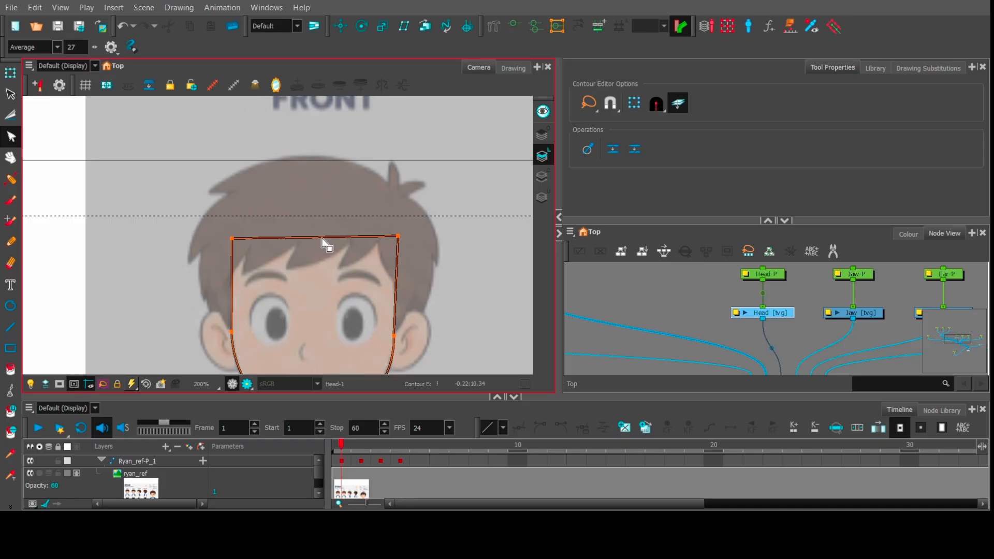
# Add a point on the outline's top edge, pull it up near the crown and curve it into a rounded skull, then deselect.
pyautogui.moveTo(321, 236); pyautogui.dragTo(233, 176)
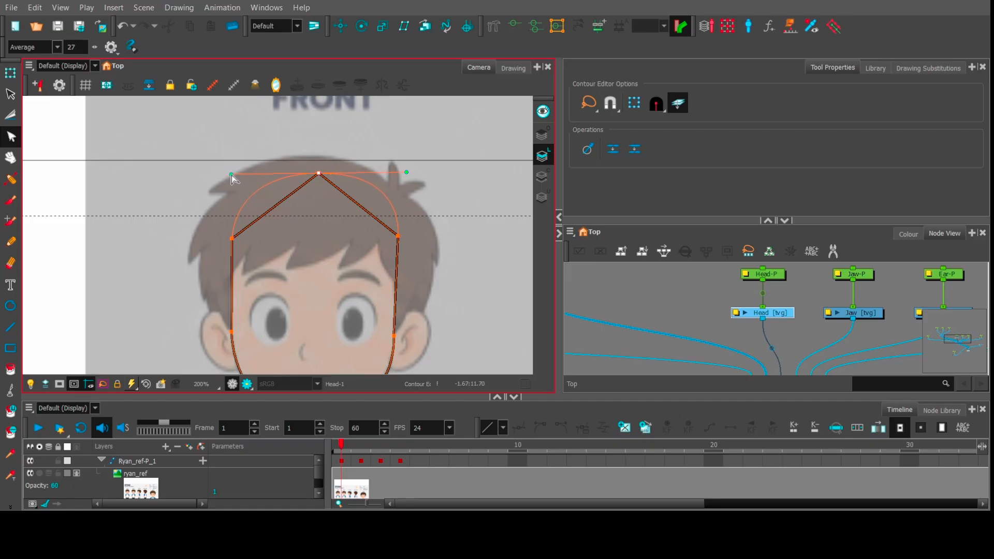
pyautogui.moveTo(231, 175); pyautogui.dragTo(231, 171)
pyautogui.moveTo(322, 178); pyautogui.dragTo(318, 168)
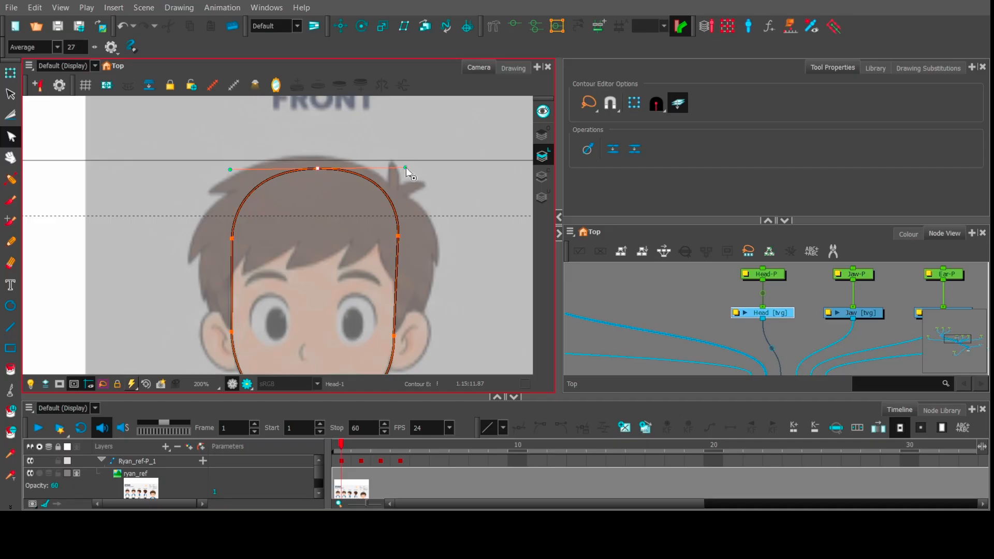
pyautogui.moveTo(406, 168); pyautogui.dragTo(402, 166)
pyautogui.scroll(-1, 401, 218)
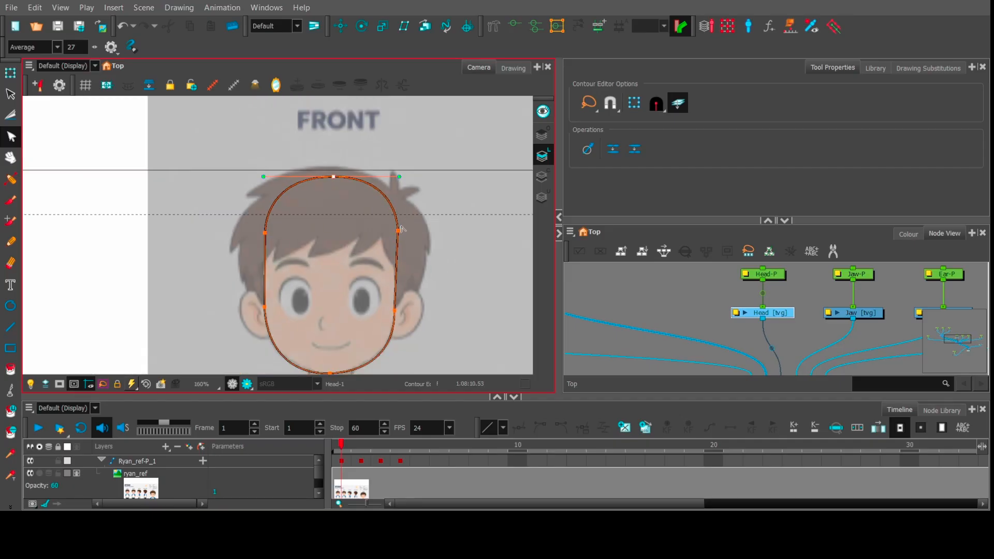
pyautogui.click(11, 96)
pyautogui.click(155, 210)
pyautogui.scroll(-1, 312, 268)
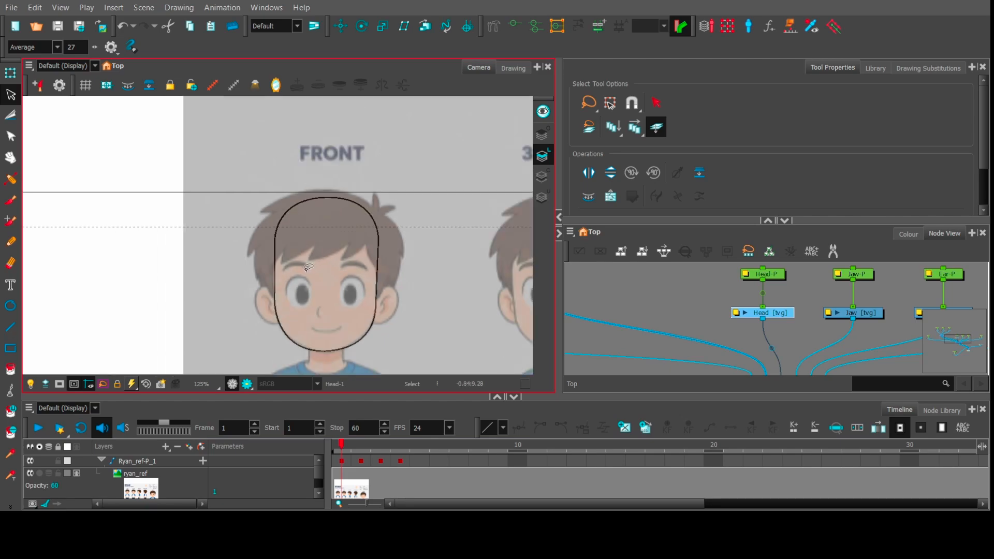
# Select the Eye drawing in the node network and check the Ryan_Rig palette colours.
pyautogui.hotkey('alt', 'q')
pyautogui.click(635, 289)
pyautogui.scroll(-1, 673, 308)
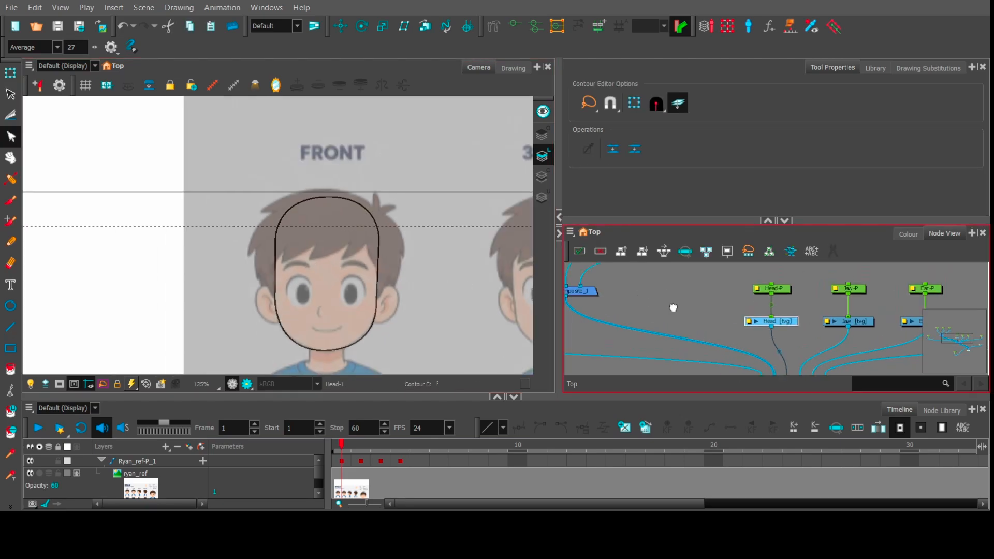
pyautogui.moveTo(673, 307); pyautogui.dragTo(785, 334)
pyautogui.click(789, 336)
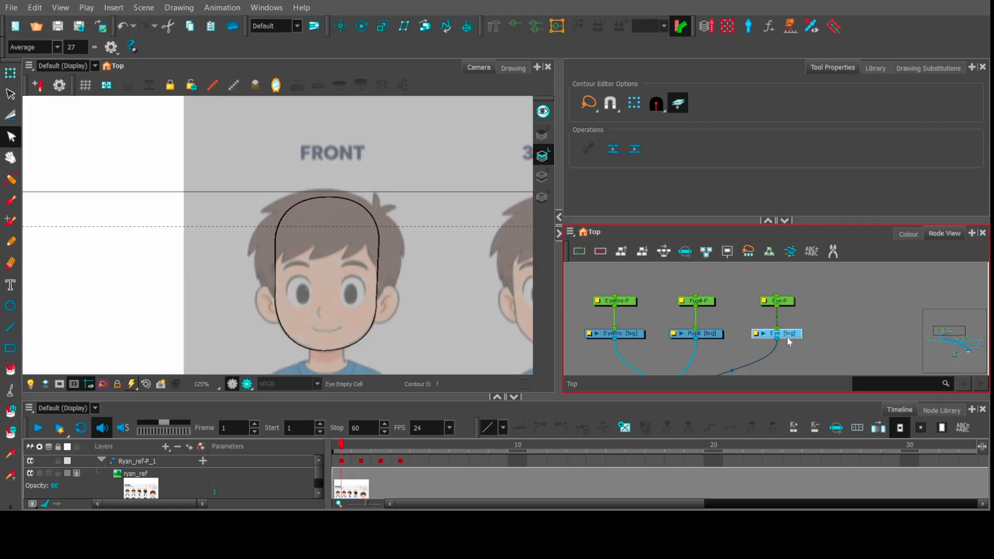
pyautogui.click(905, 235)
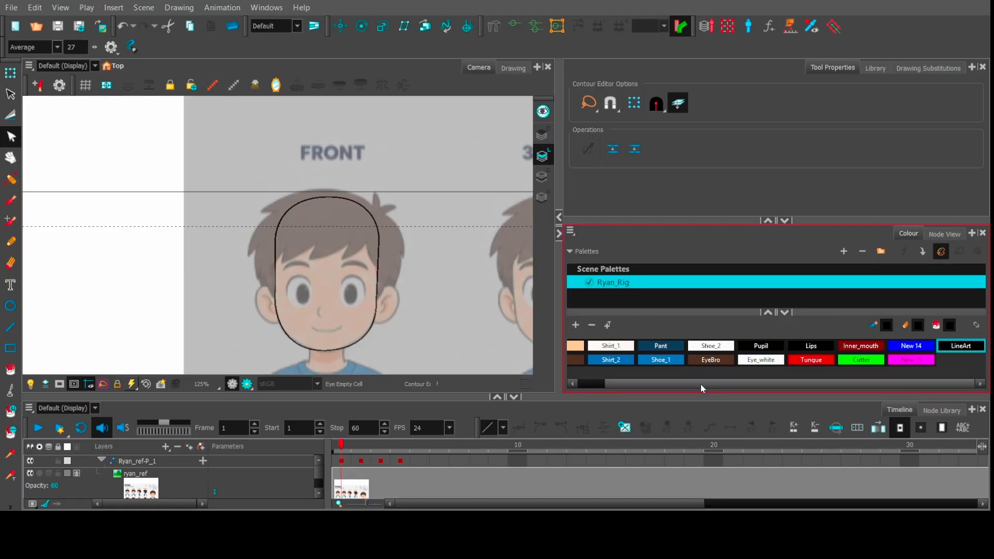
pyautogui.scroll(-2, 647, 384)
pyautogui.scroll(2, 633, 384)
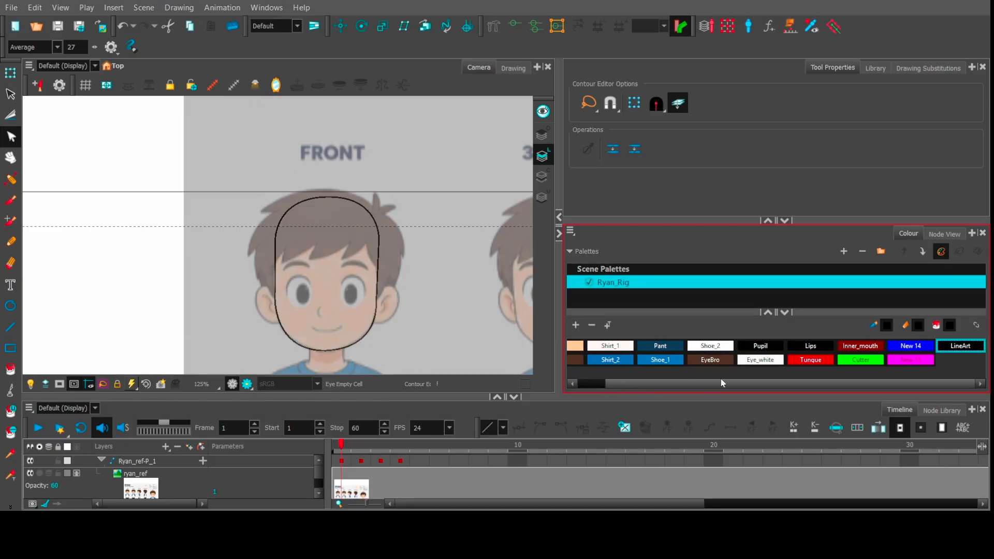
pyautogui.click(935, 235)
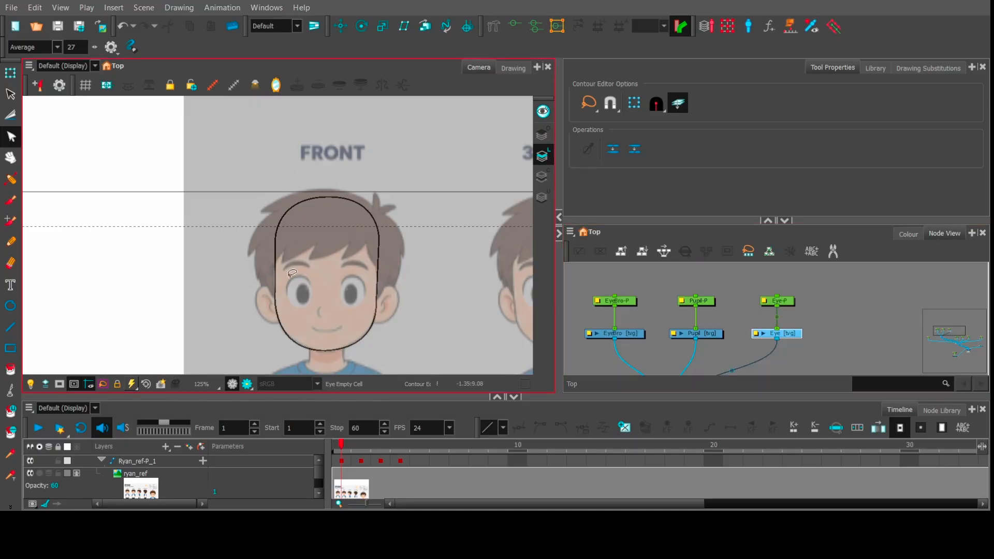
# Using the Ellipse tool with the Ryan_inner preset at size 3, draw an upright oval near the front view's left-hand eye.
pyautogui.scroll(5, 340, 294)
pyautogui.scroll(1, 381, 285)
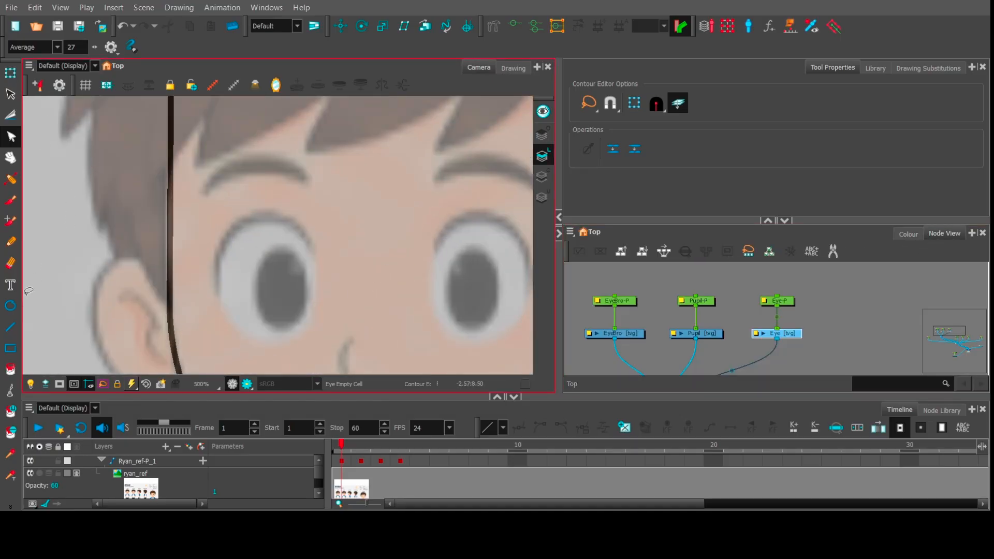
pyautogui.click(10, 305)
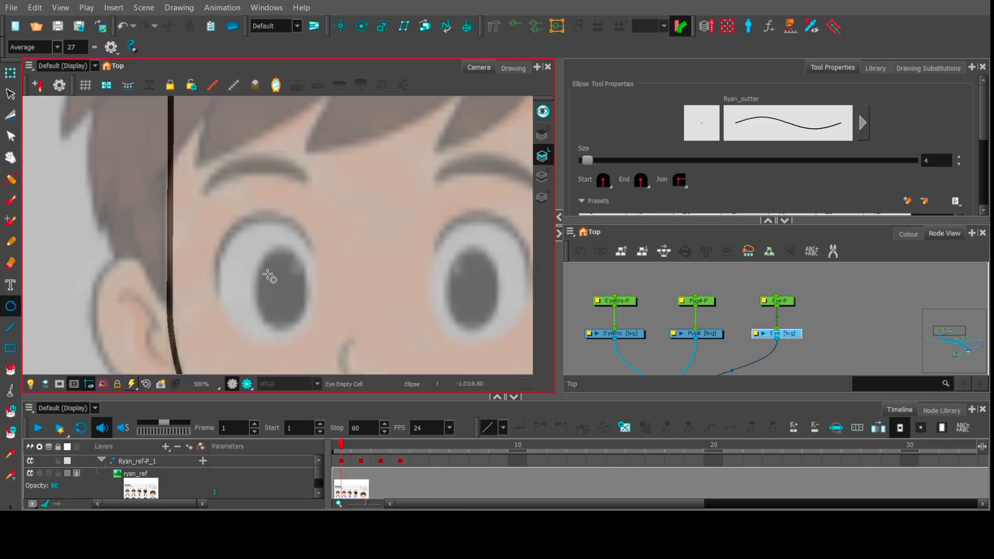
pyautogui.scroll(-3, 815, 179)
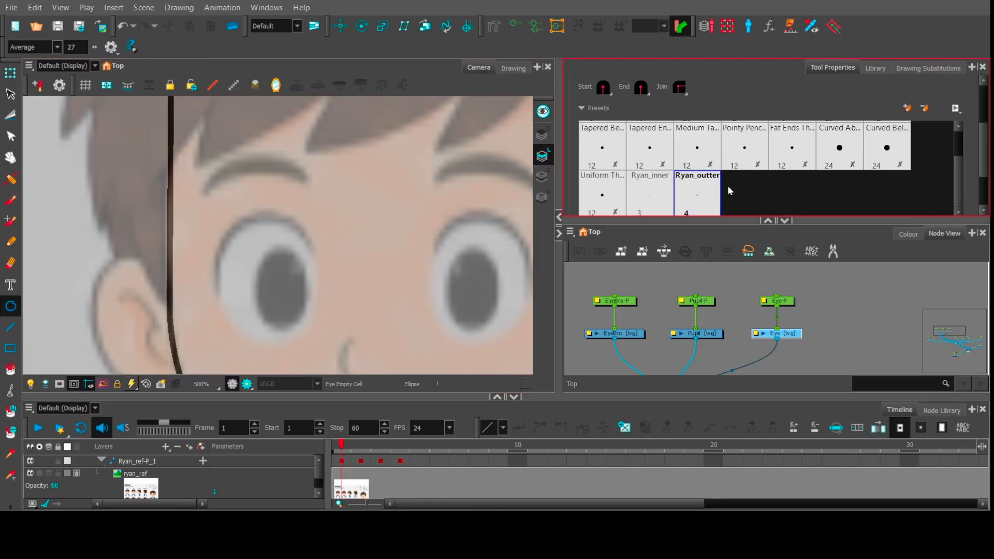
pyautogui.click(657, 193)
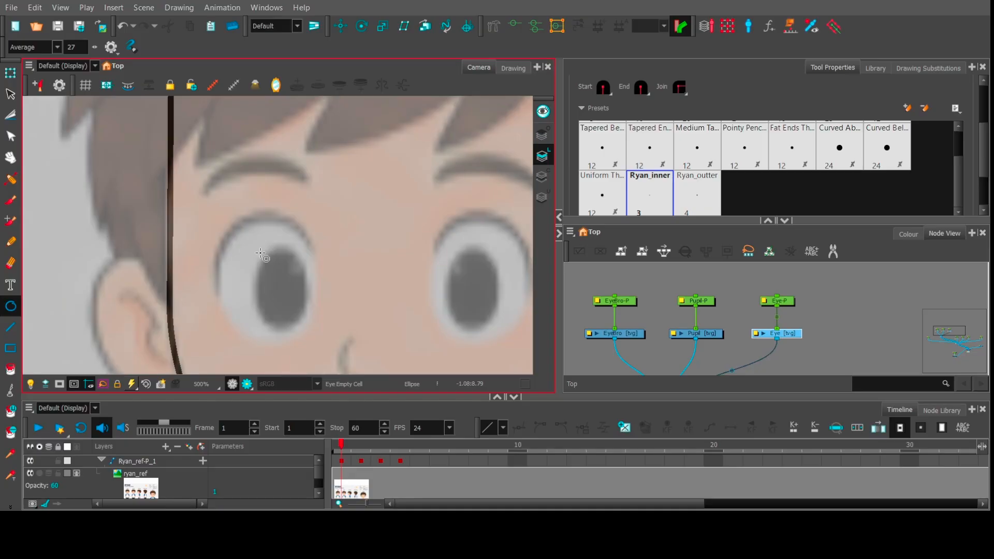
pyautogui.moveTo(261, 254)
pyautogui.mouseDown()
pyautogui.moveTo(275, 292)
pyautogui.moveTo(315, 343)
pyautogui.moveTo(291, 311)
pyautogui.moveTo(306, 340)
pyautogui.moveTo(350, 365)
pyautogui.mouseUp()
pyautogui.press('shift')
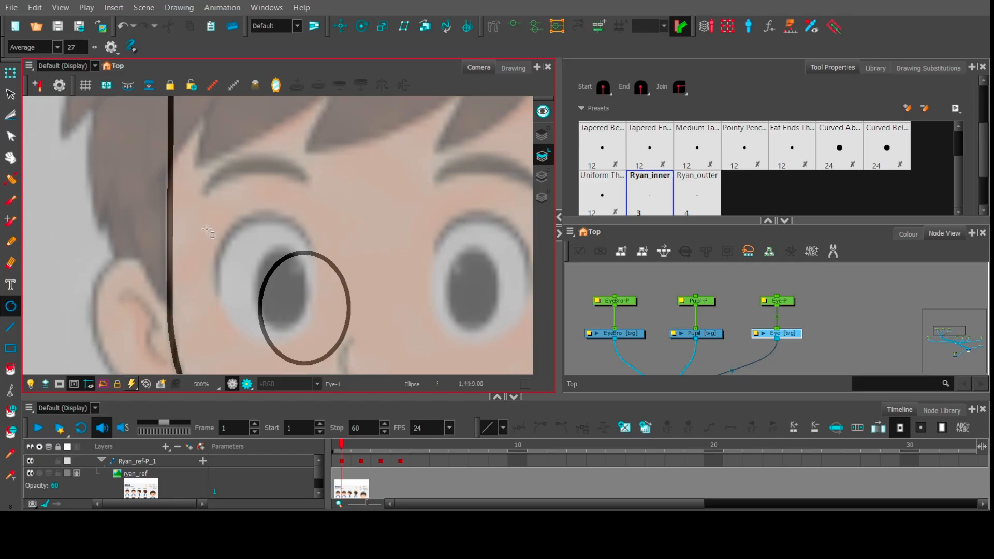
# Select the eye oval's stroke and move it over the left-hand eye of the reference.
pyautogui.click(9, 73)
pyautogui.click(278, 252)
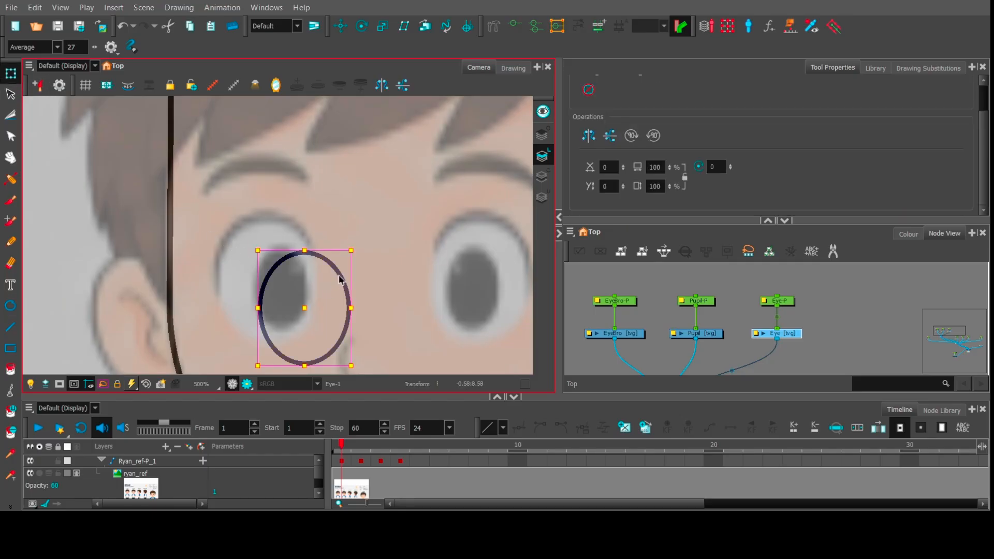
pyautogui.click(10, 94)
pyautogui.moveTo(267, 245)
pyautogui.mouseDown()
pyautogui.moveTo(353, 309)
pyautogui.moveTo(329, 260)
pyautogui.moveTo(301, 245)
pyautogui.mouseUp()
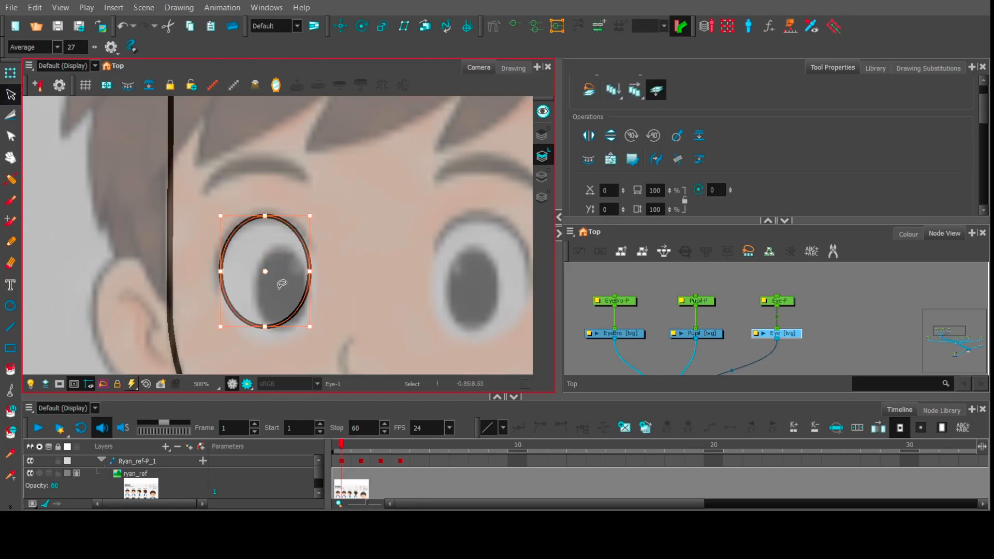
# Stretch the eye oval down and outward, then fine-tune its edges to match the reference eye's outline.
pyautogui.moveTo(265, 330); pyautogui.dragTo(269, 351)
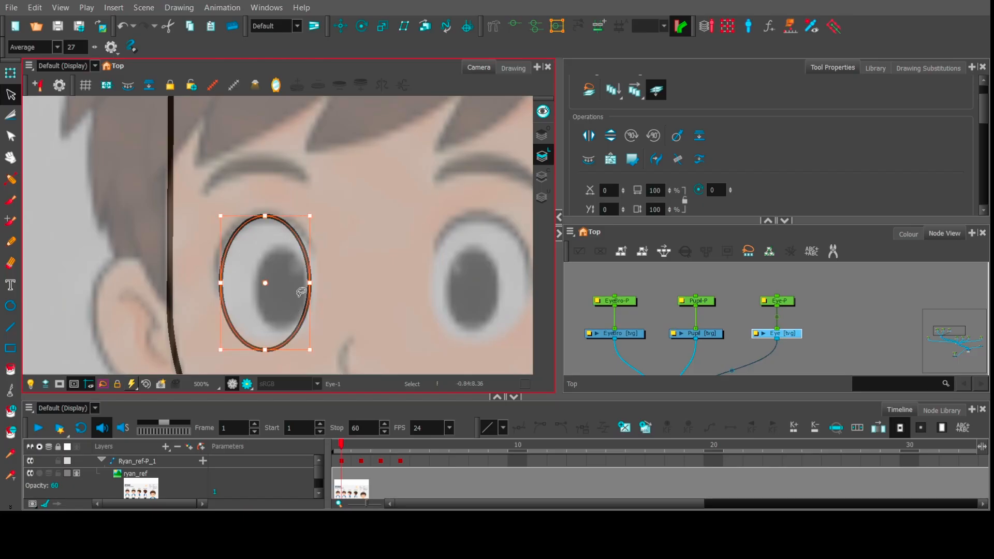
pyautogui.moveTo(309, 285); pyautogui.dragTo(321, 282)
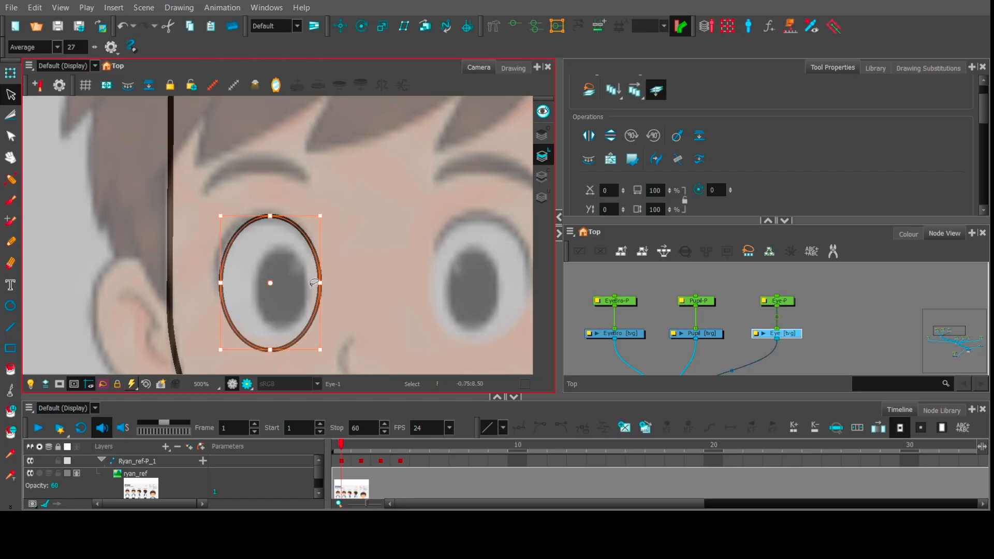
pyautogui.moveTo(221, 285); pyautogui.dragTo(213, 286)
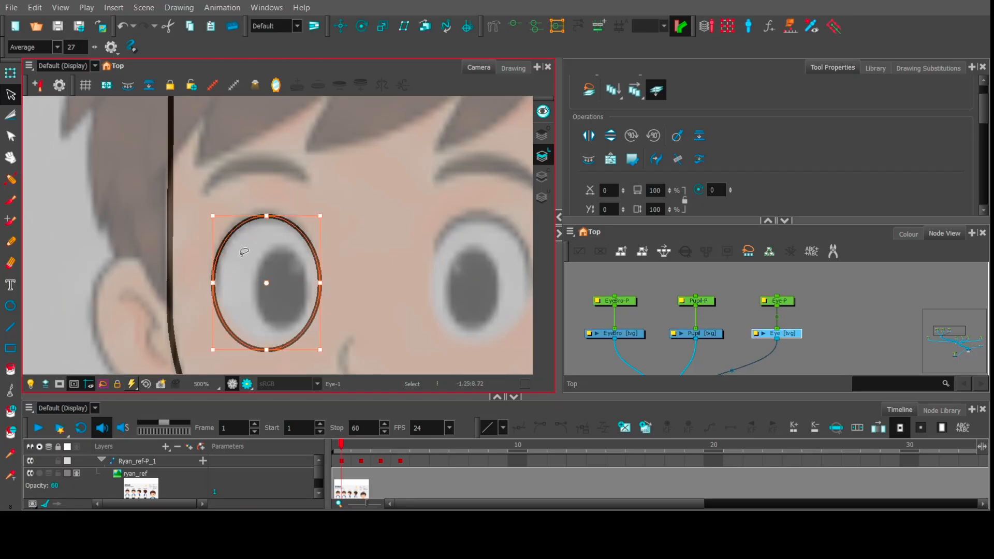
pyautogui.moveTo(263, 215); pyautogui.dragTo(267, 211)
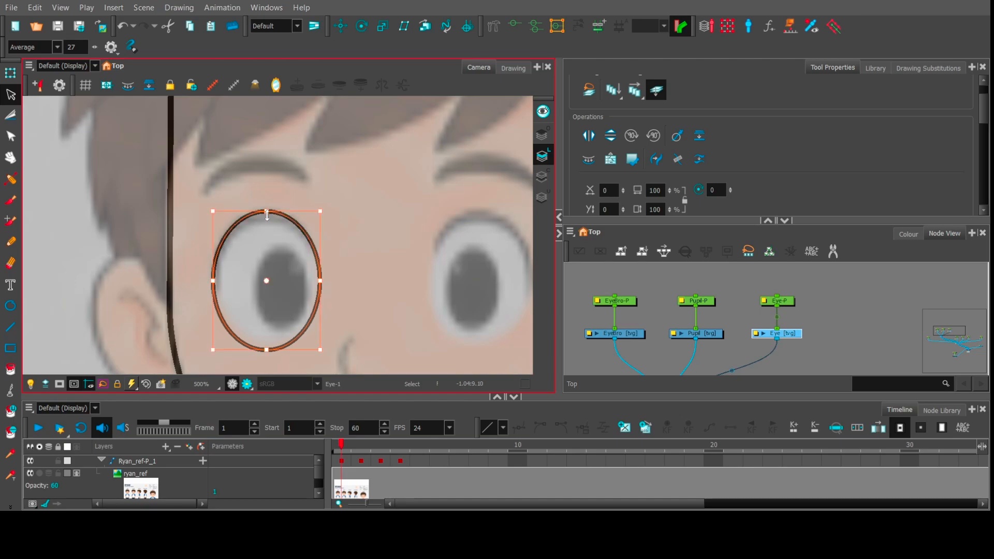
pyautogui.moveTo(323, 280); pyautogui.dragTo(319, 281)
pyautogui.moveTo(212, 281)
pyautogui.mouseDown()
pyautogui.moveTo(186, 279)
pyautogui.moveTo(215, 277)
pyautogui.mouseUp()
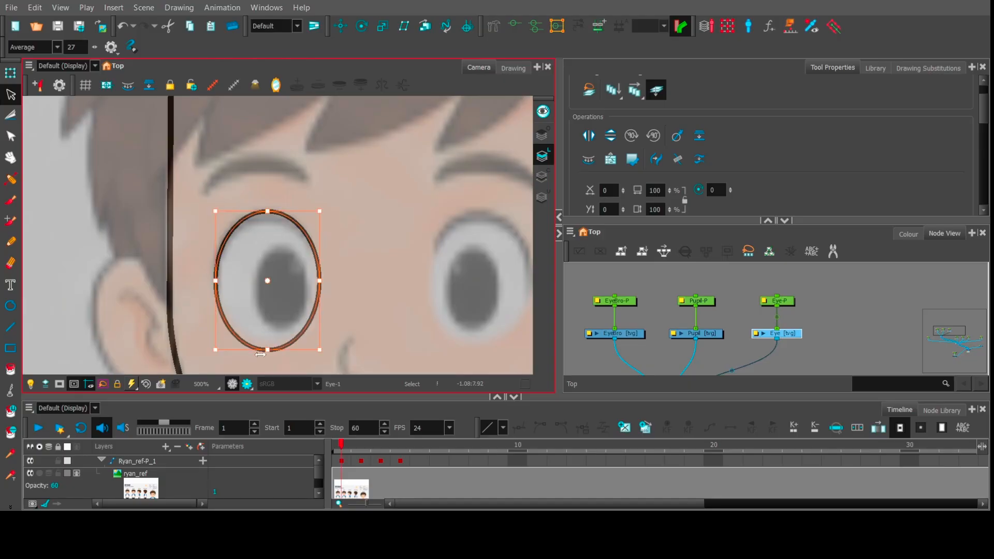
pyautogui.moveTo(268, 350)
pyautogui.mouseDown()
pyautogui.moveTo(268, 325)
pyautogui.moveTo(267, 348)
pyautogui.mouseUp()
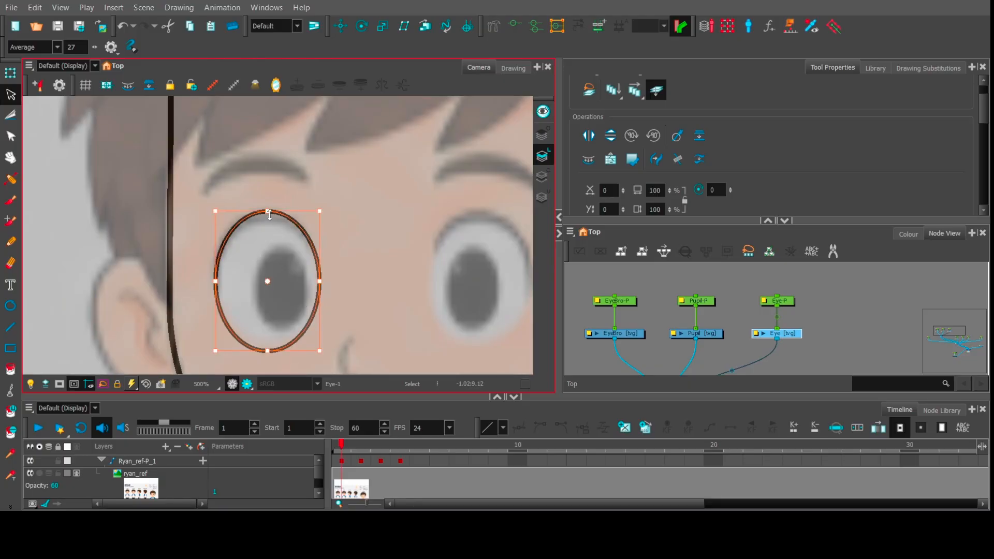
# On the Pupil drawing, replace the first ellipse attempt with a taller one over the left-hand pupil, using the Pupil palette colour.
pyautogui.click(708, 335)
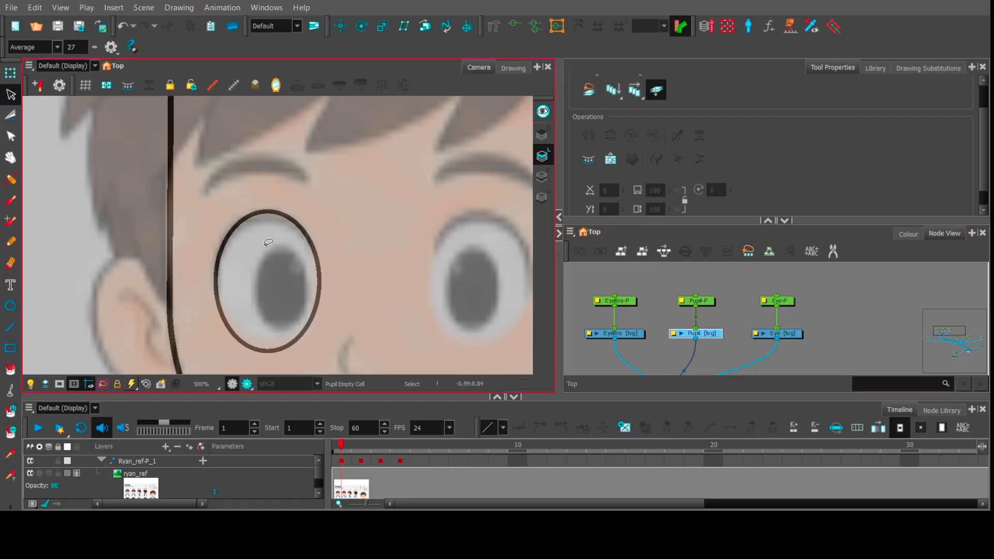
pyautogui.click(9, 305)
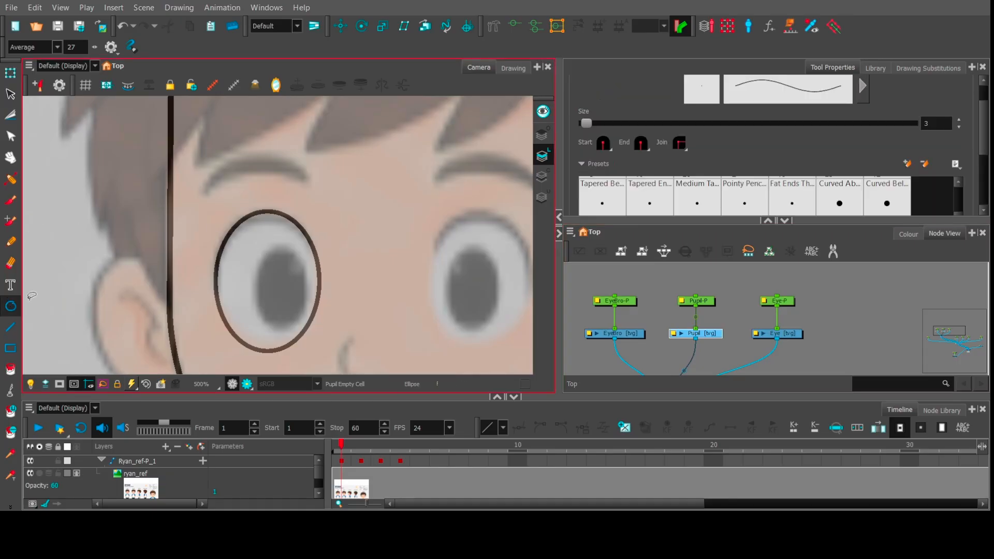
pyautogui.moveTo(261, 263)
pyautogui.mouseDown()
pyautogui.moveTo(287, 317)
pyautogui.moveTo(308, 330)
pyautogui.mouseUp()
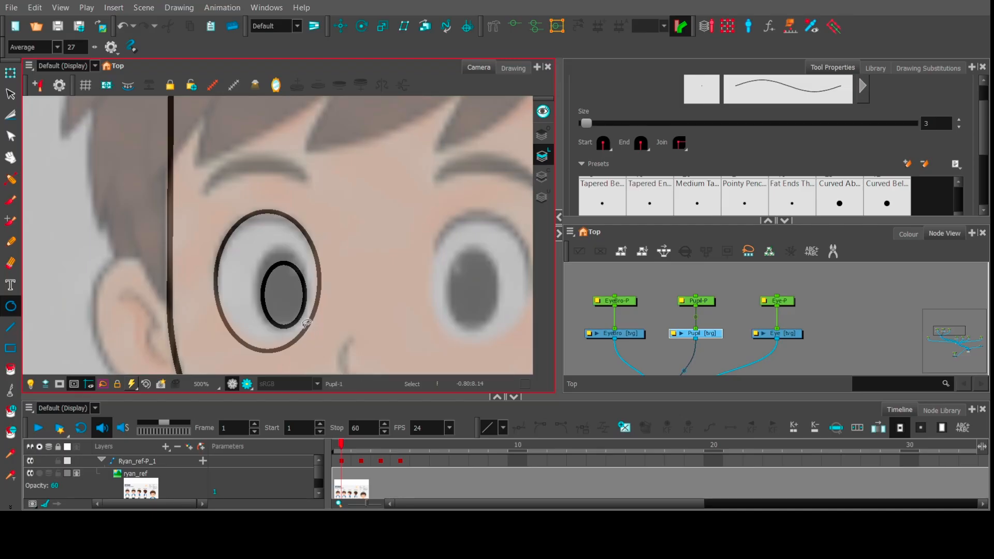
pyautogui.hotkey('ctrl', 'z')
pyautogui.click(905, 235)
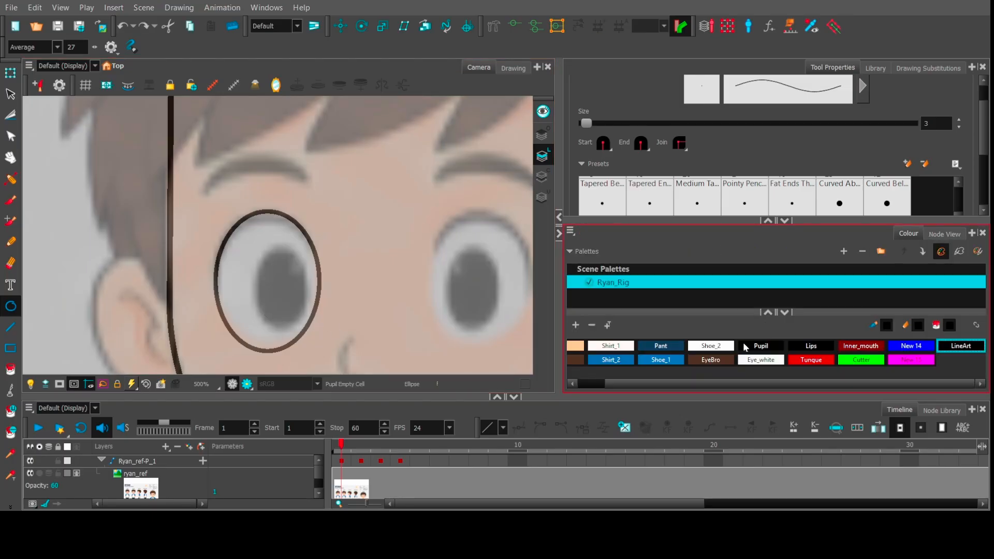
pyautogui.click(761, 346)
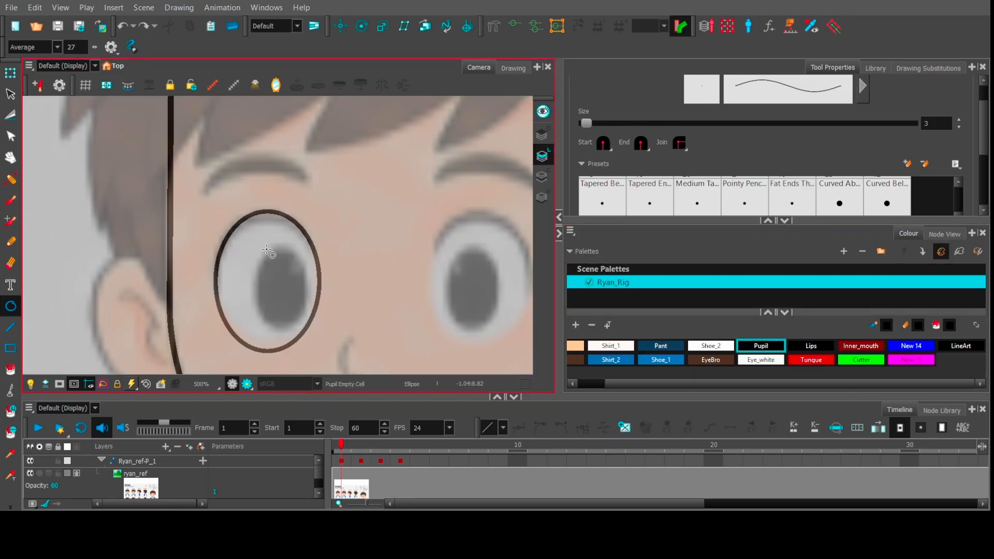
pyautogui.moveTo(261, 247); pyautogui.dragTo(305, 332)
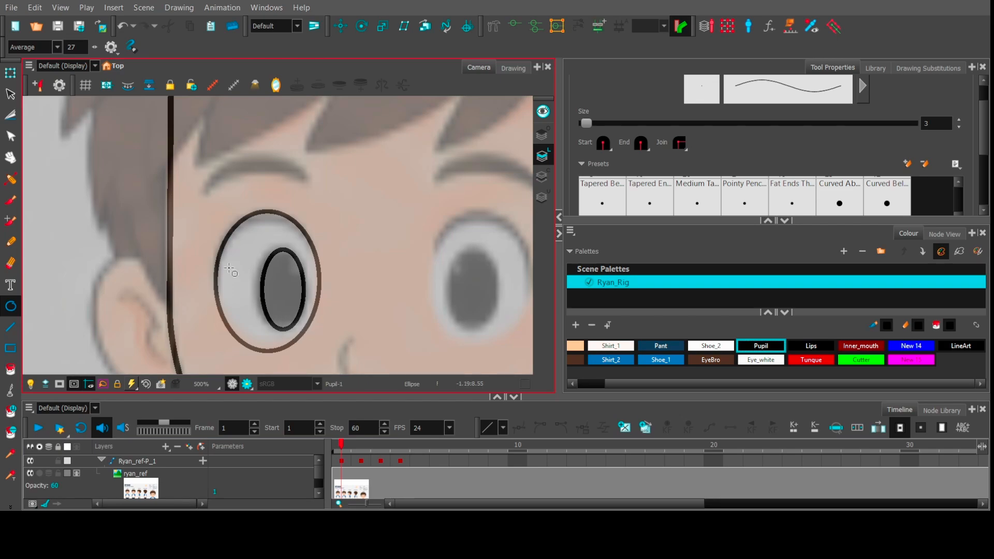
# Widen the pupil ellipse towards the outer side and raise its top edge to match the reference pupil.
pyautogui.click(10, 95)
pyautogui.click(277, 284)
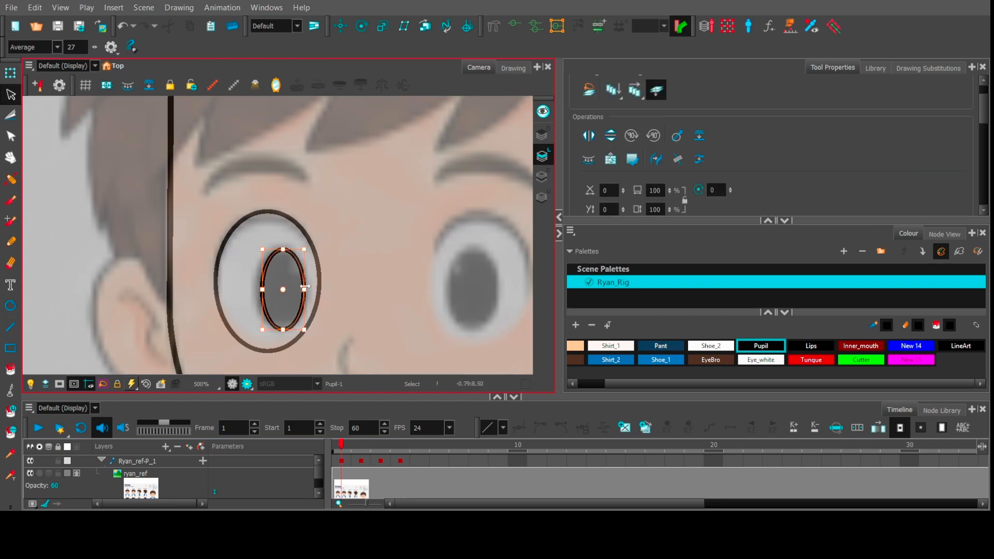
pyautogui.moveTo(257, 287); pyautogui.dragTo(253, 289)
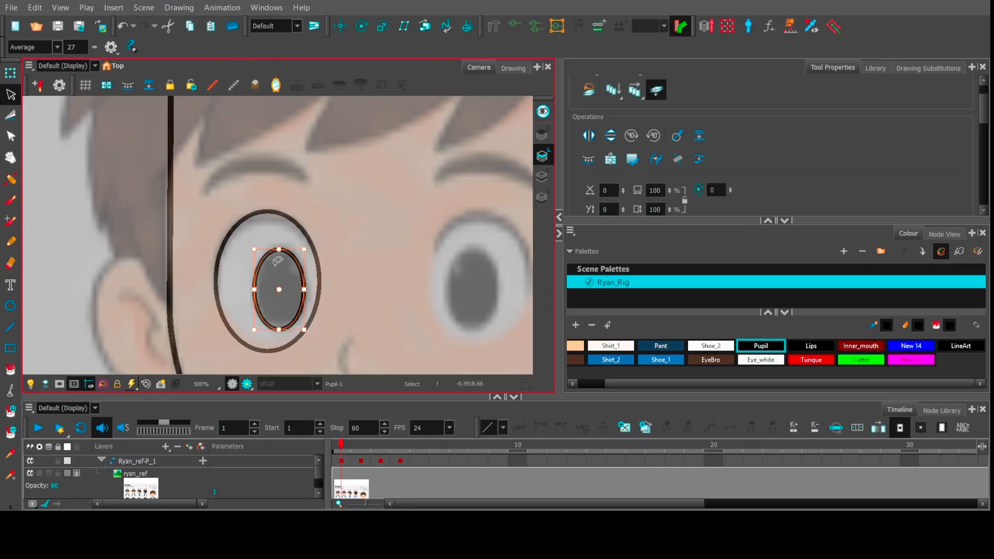
pyautogui.moveTo(279, 251); pyautogui.dragTo(278, 247)
pyautogui.click(814, 289)
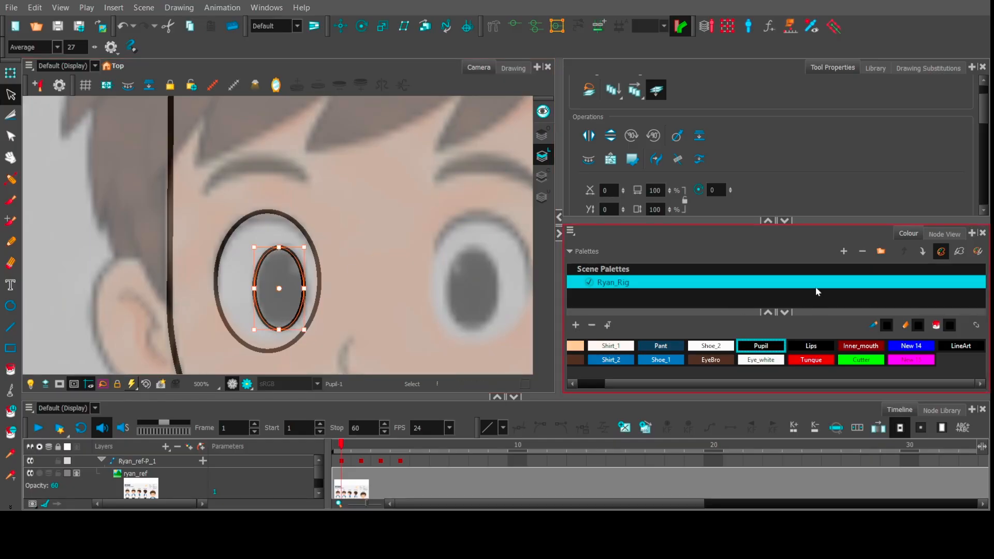
pyautogui.click(945, 234)
pyautogui.scroll(-5, 735, 336)
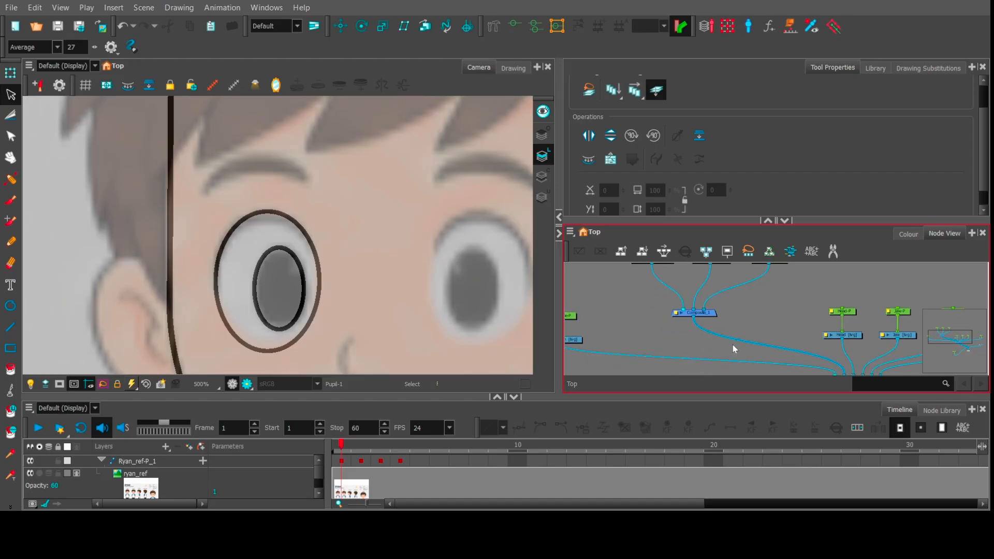
pyautogui.scroll(-2, 788, 336)
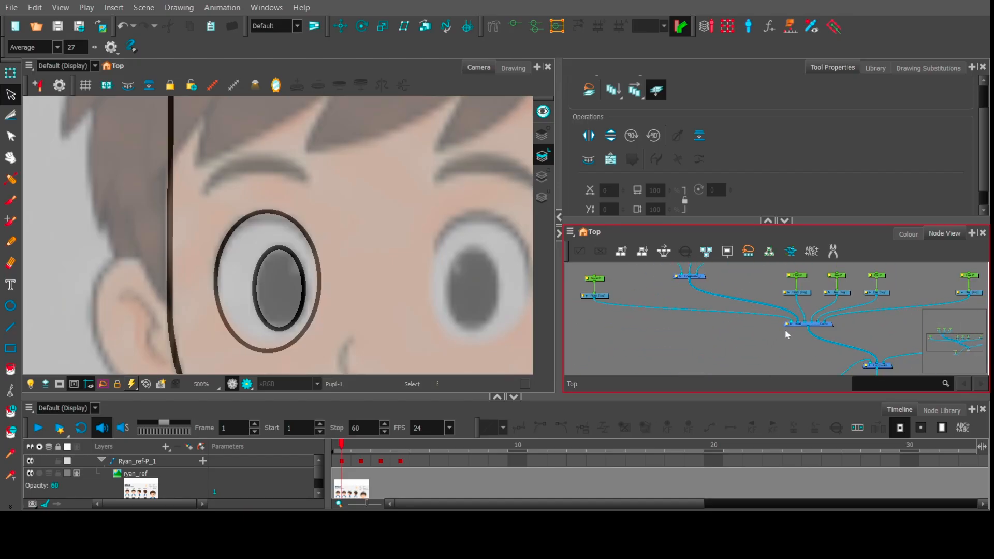
pyautogui.moveTo(791, 325); pyautogui.dragTo(832, 321)
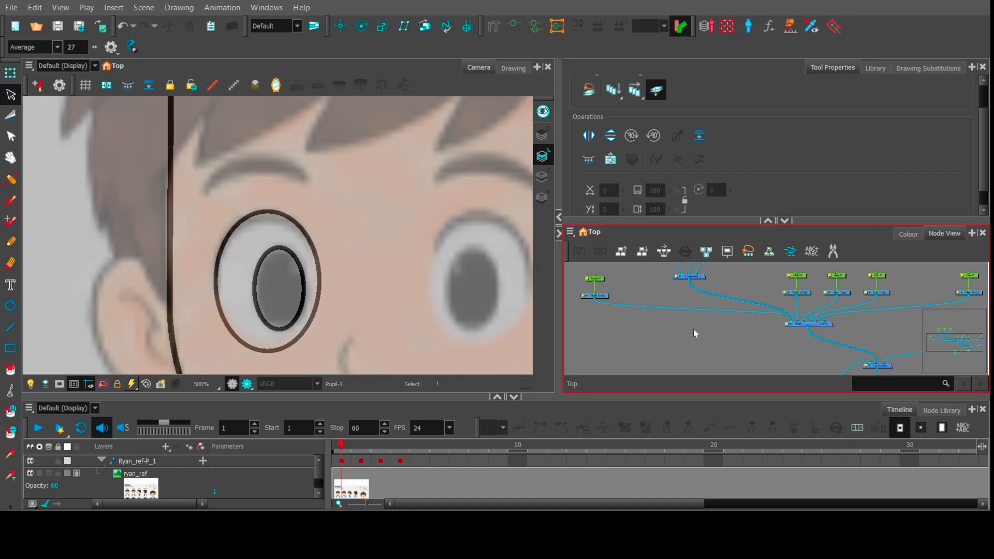
pyautogui.hotkey('ctrl', 'z')
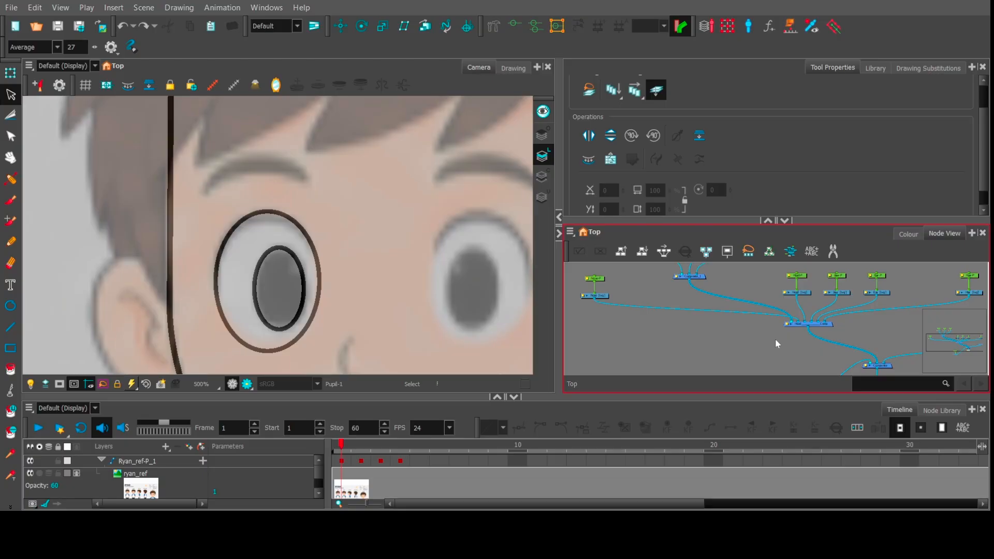
pyautogui.scroll(-2, 775, 339)
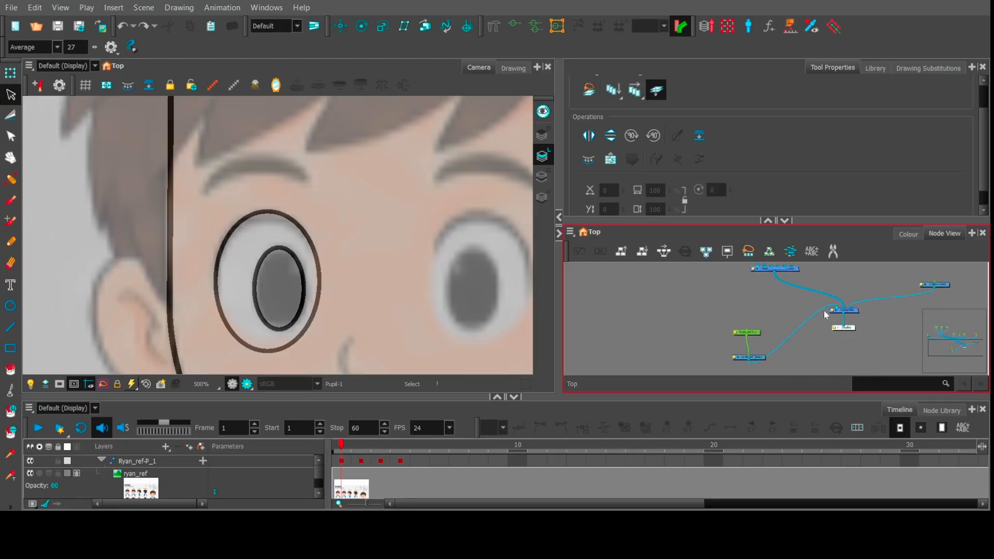
pyautogui.hotkey('ctrl', 'shift', 'z')
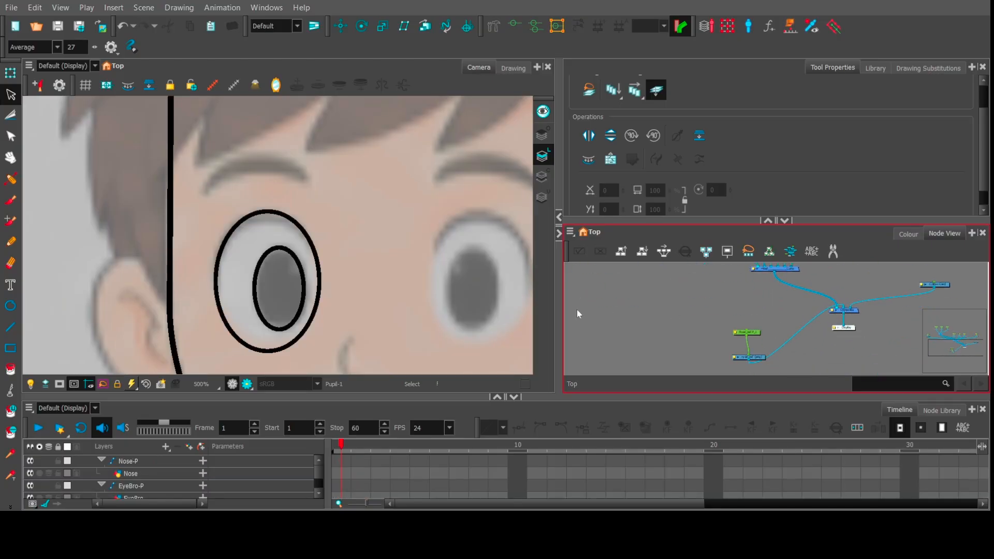
pyautogui.scroll(-2, 291, 284)
pyautogui.scroll(2, 290, 284)
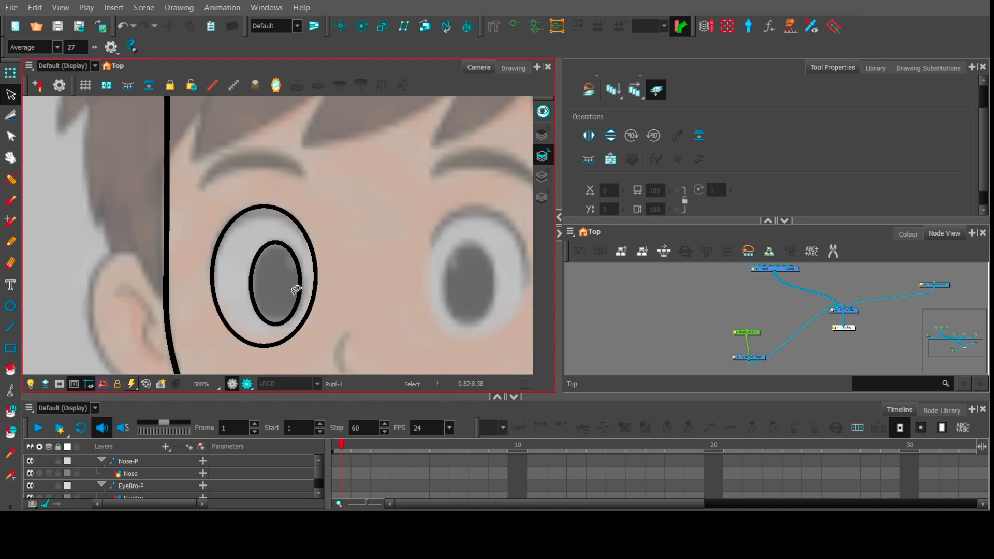
# Fill the inside of the pupil ellipse on the Pupil drawing with the Pupil palette colour using the Paint tool.
pyautogui.click(779, 338)
pyautogui.click(907, 234)
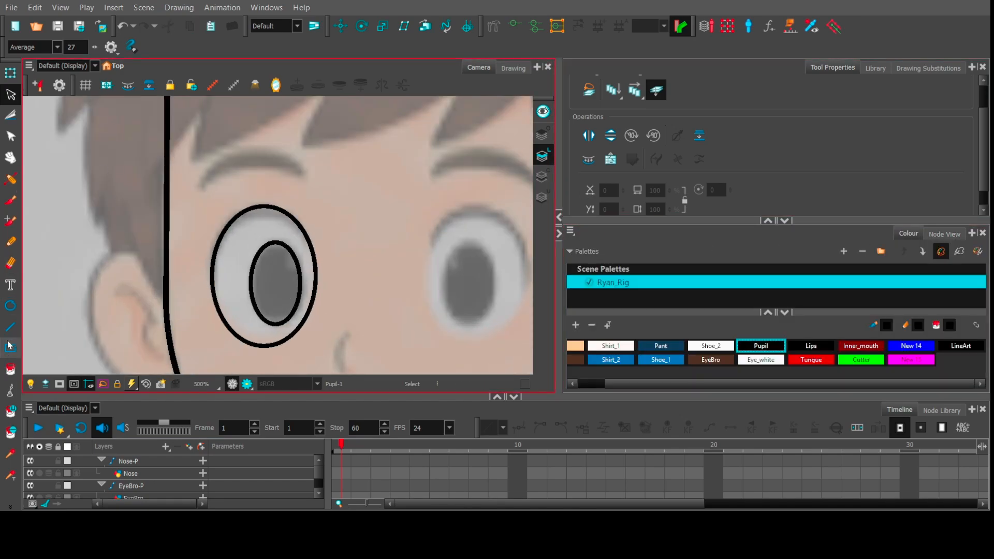
pyautogui.click(10, 370)
pyautogui.click(266, 280)
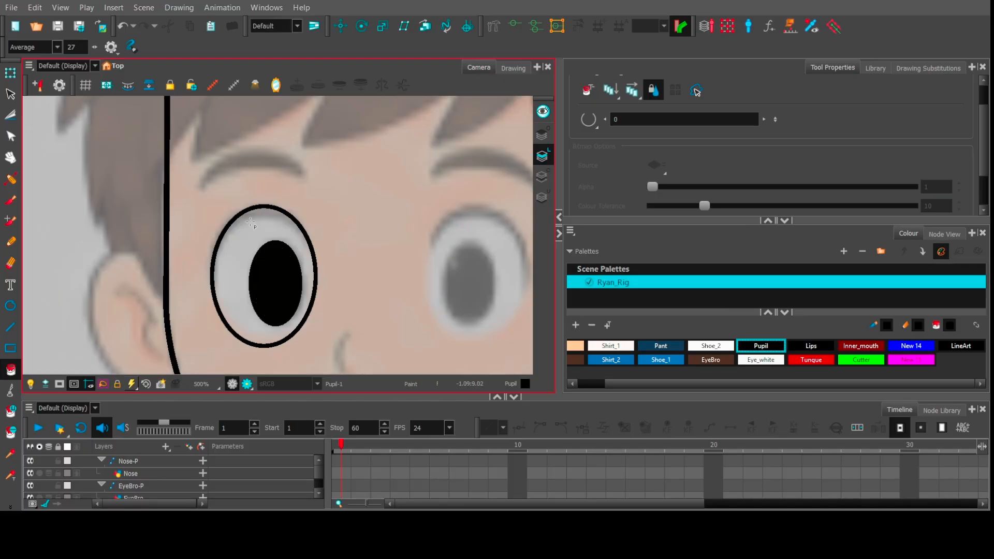
# On the Eye drawing's Colour Art layer, fill the eye oval with the Eye_white palette colour.
pyautogui.click(950, 220)
pyautogui.click(945, 234)
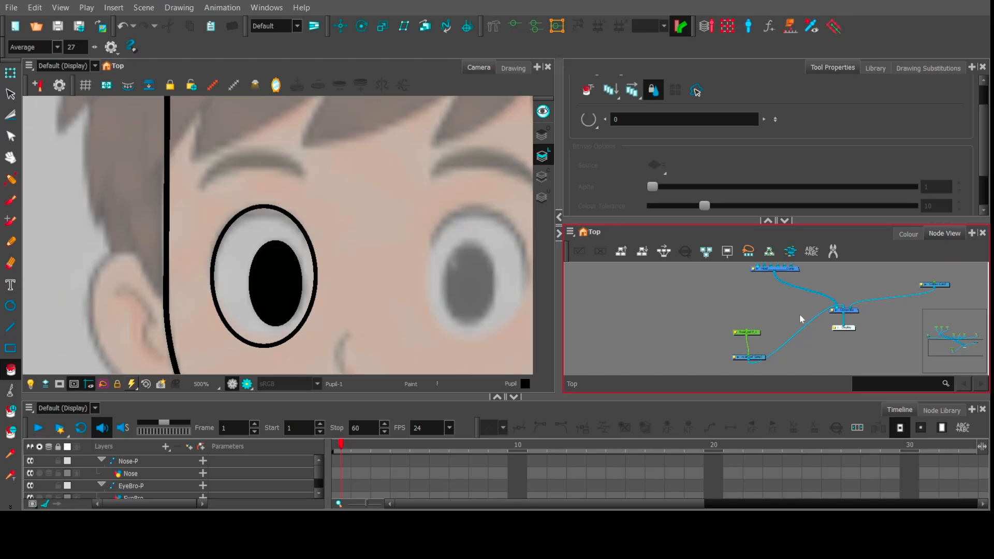
pyautogui.scroll(3, 801, 310)
pyautogui.scroll(3, 723, 296)
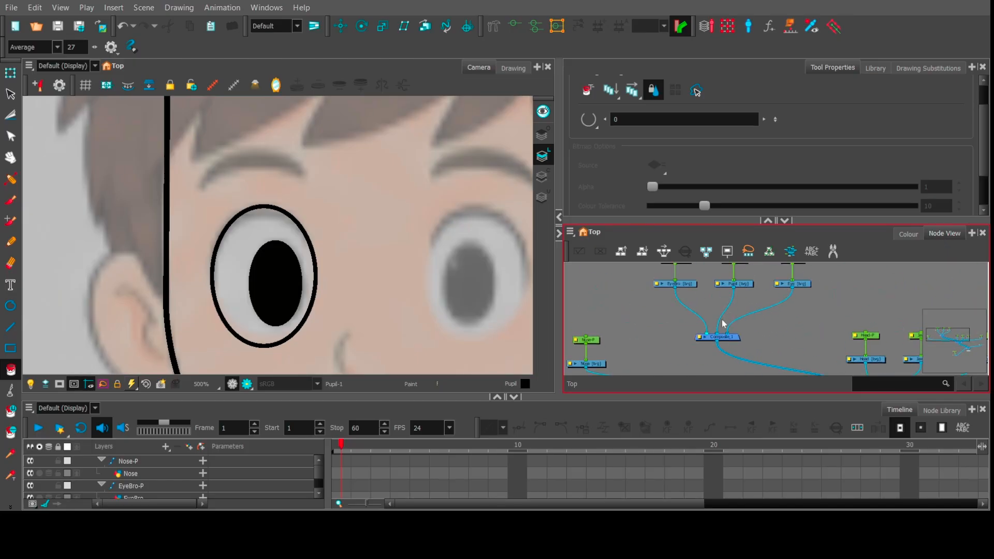
pyautogui.click(815, 283)
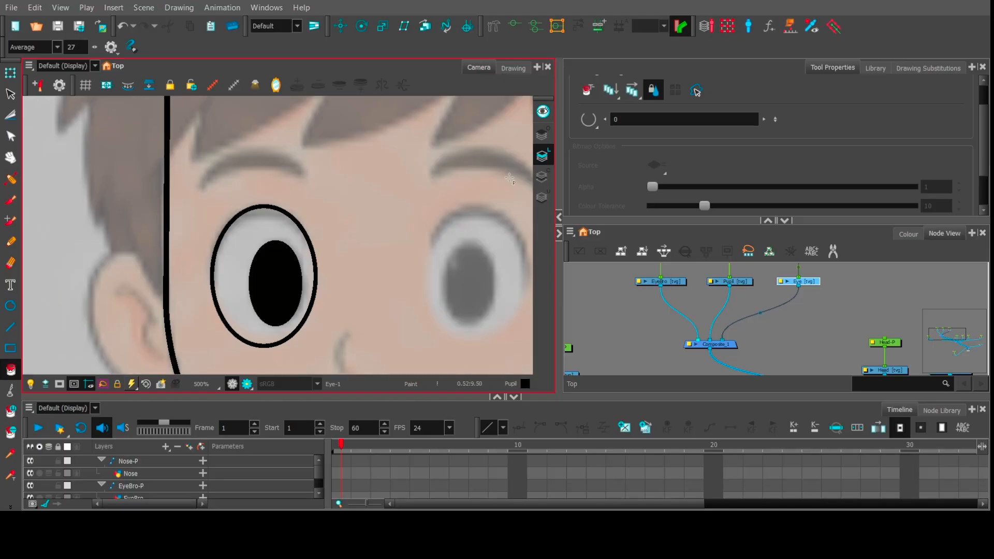
pyautogui.click(543, 178)
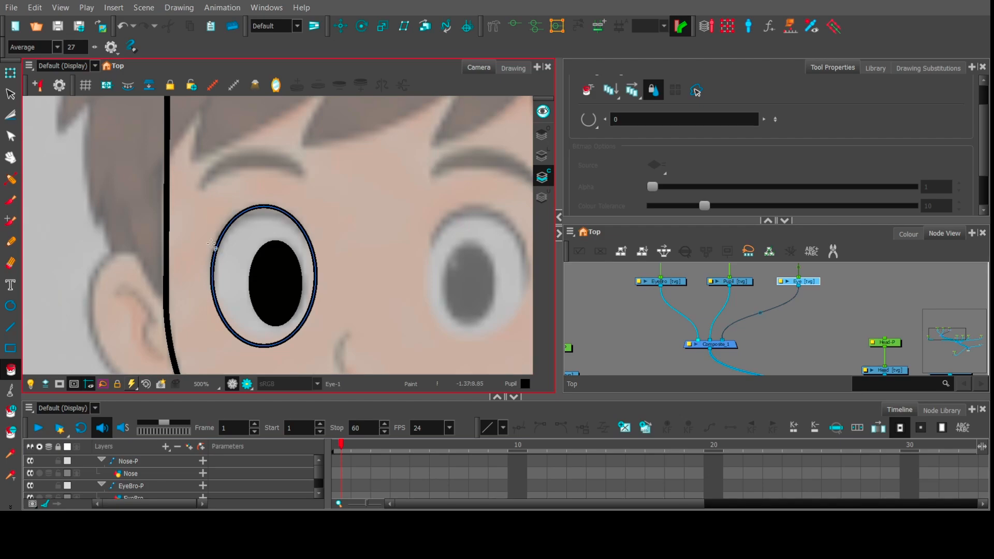
pyautogui.click(264, 225)
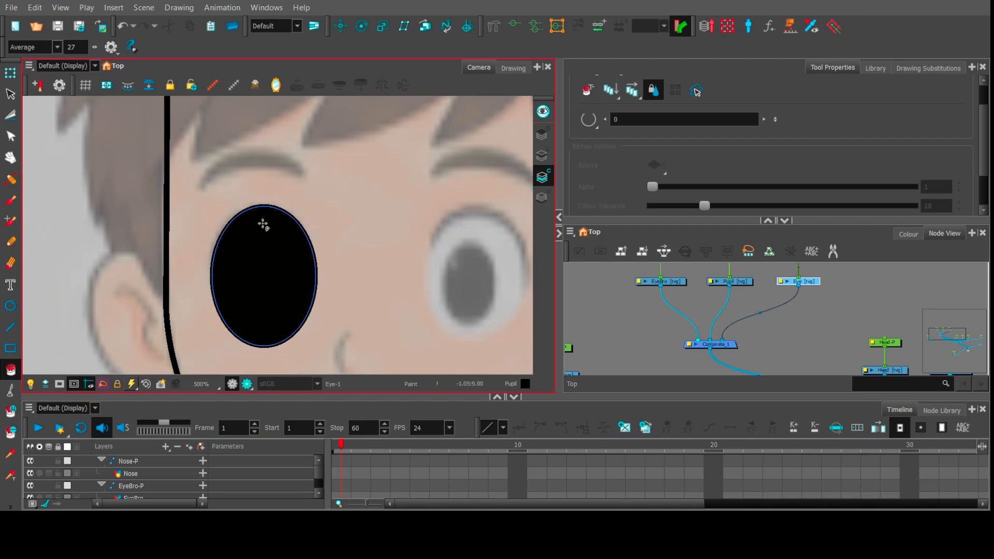
pyautogui.hotkey('ctrl', 'z')
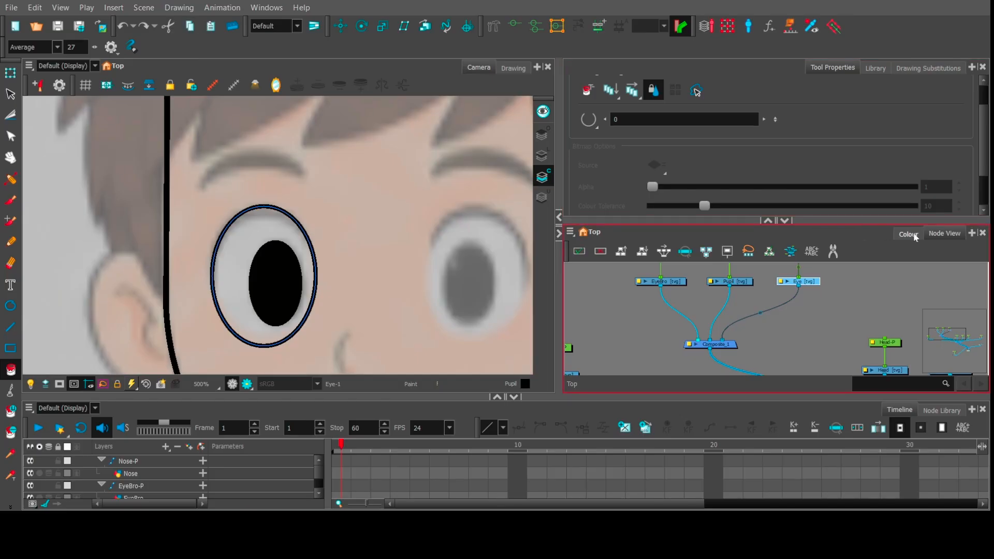
pyautogui.click(914, 236)
pyautogui.click(790, 360)
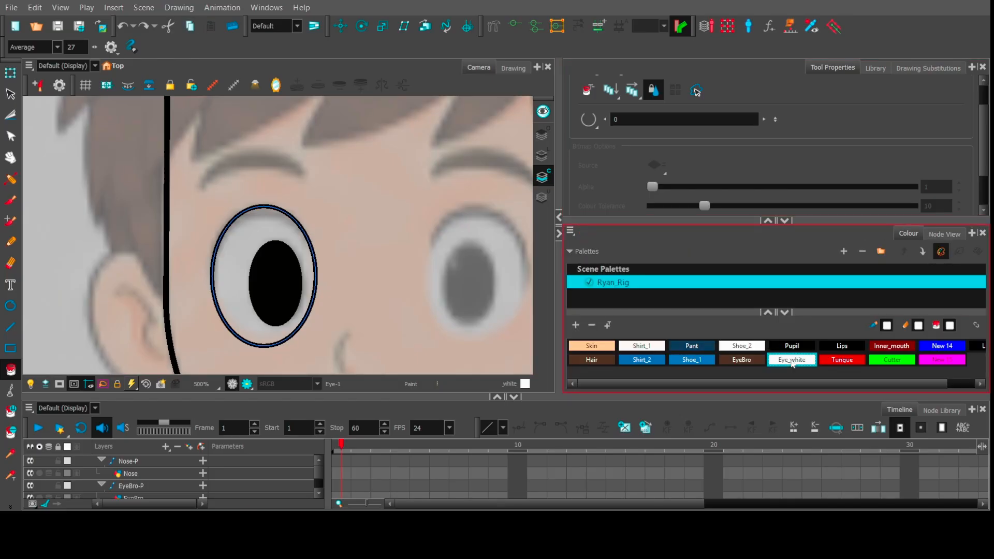
pyautogui.click(245, 240)
# Compare the eye's Line Art and Colour Art in the widened Drawing view, and return to Line Art in the Camera view.
pyautogui.scroll(-3, 246, 240)
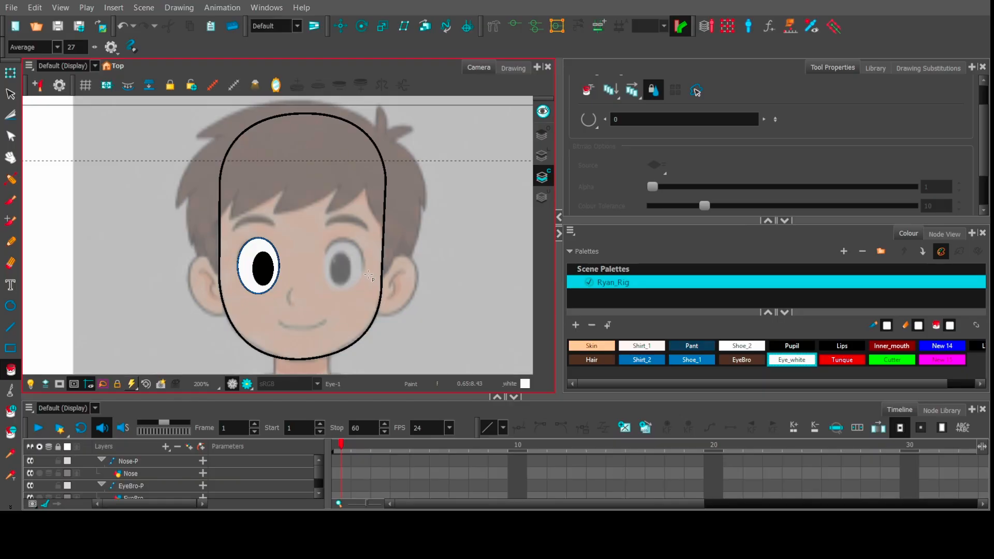
pyautogui.moveTo(560, 268); pyautogui.dragTo(702, 279)
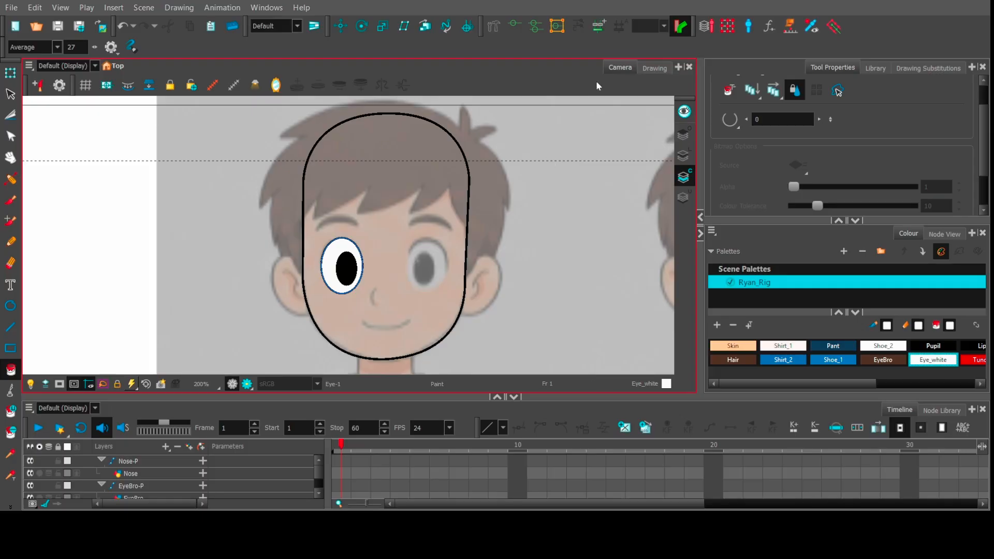
pyautogui.click(654, 67)
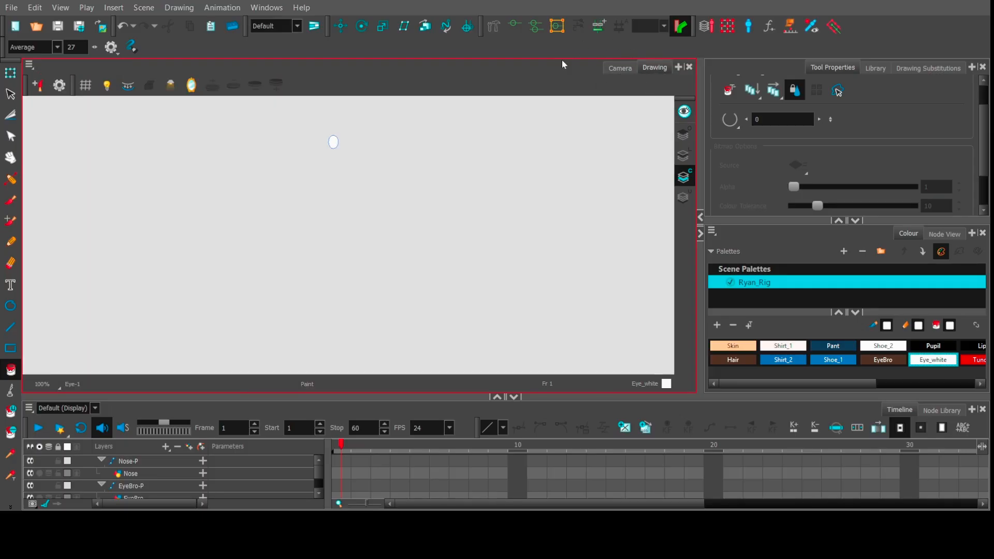
pyautogui.scroll(8, 251, 162)
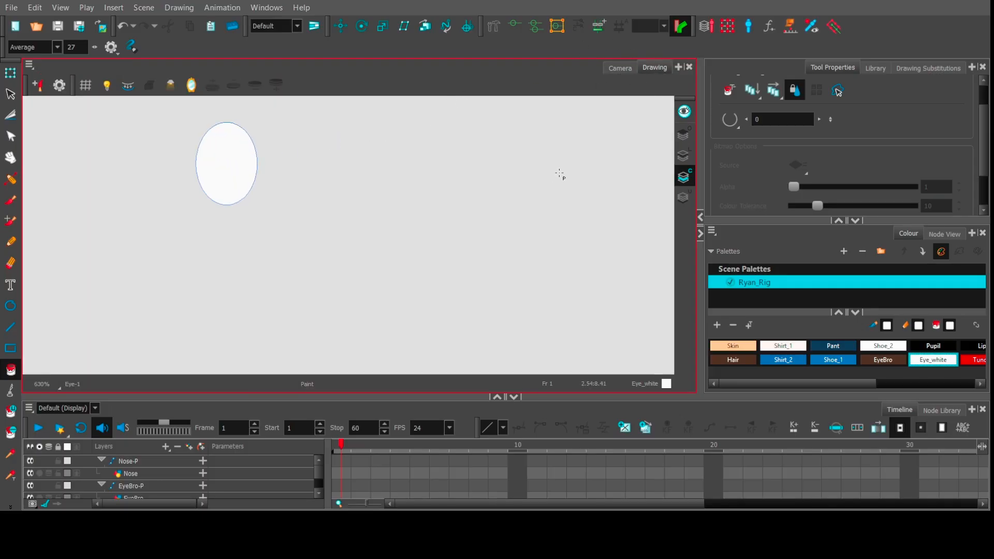
pyautogui.click(684, 156)
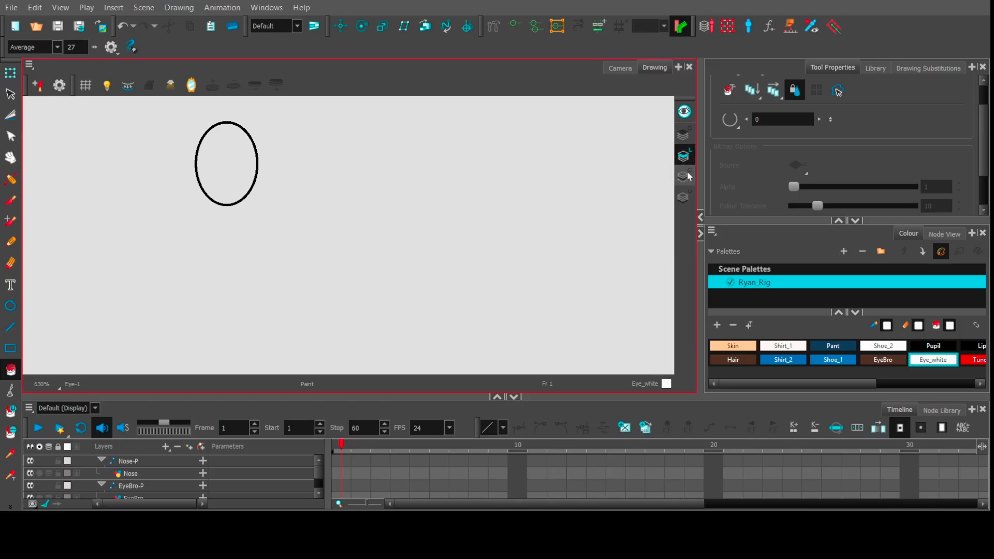
pyautogui.click(685, 177)
pyautogui.click(683, 155)
pyautogui.click(682, 177)
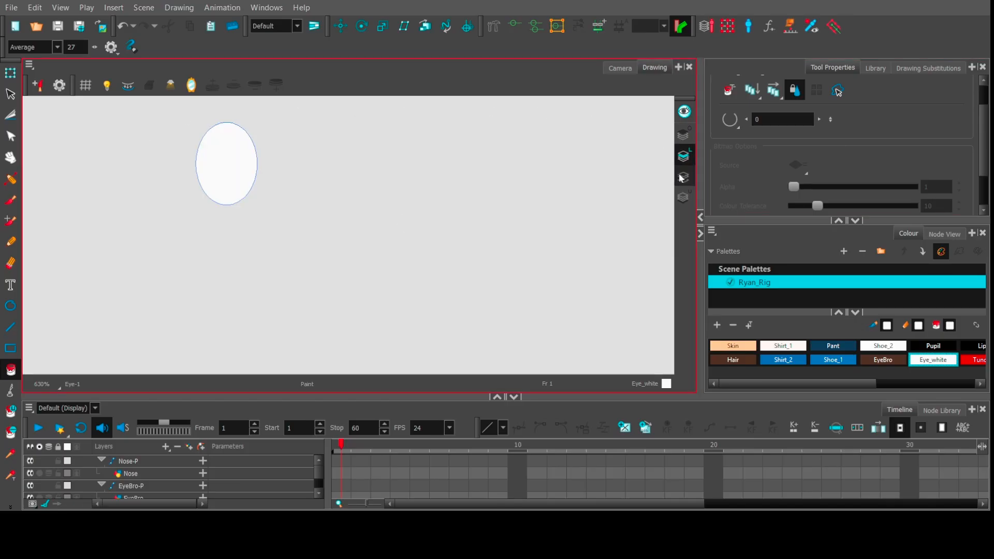
pyautogui.click(619, 69)
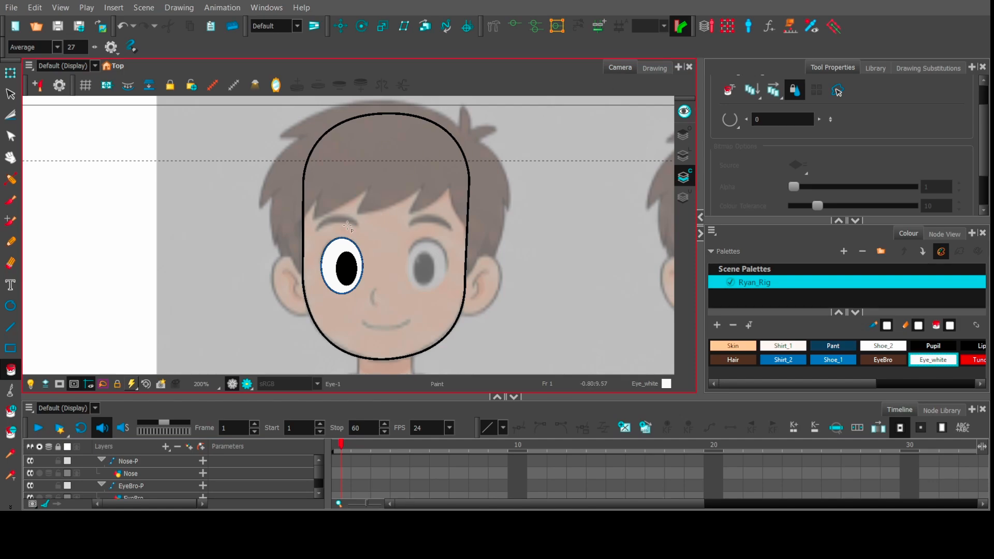
pyautogui.scroll(3, 347, 225)
pyautogui.click(683, 156)
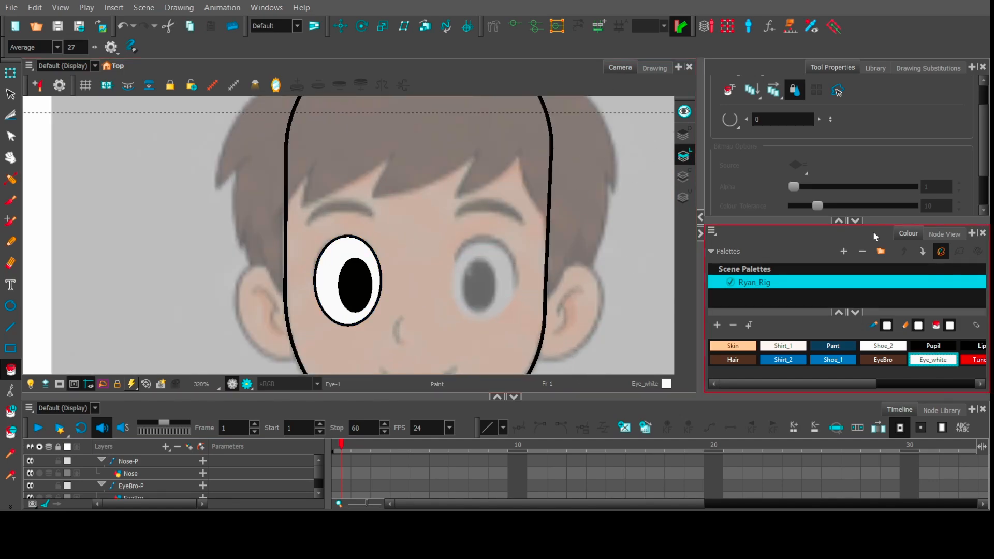
# Try moving the pupil outside the eye oval with the Transform tool and undo the move.
pyautogui.click(946, 234)
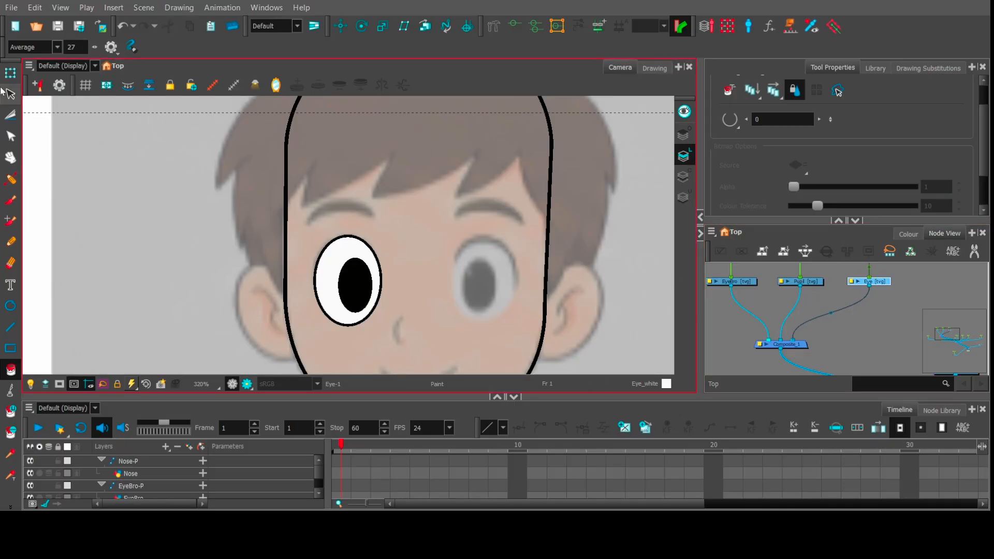
pyautogui.click(12, 75)
pyautogui.click(800, 281)
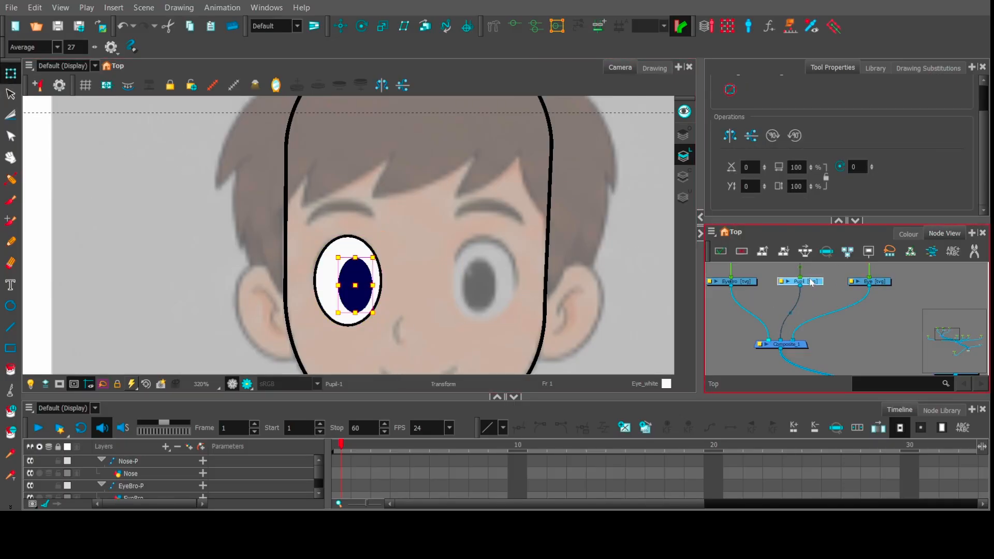
pyautogui.moveTo(361, 278); pyautogui.dragTo(412, 268)
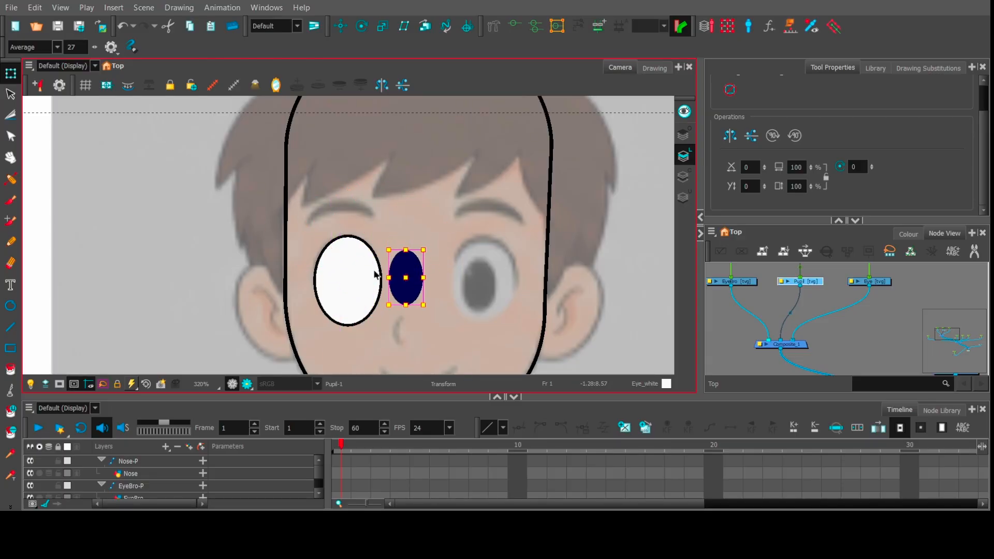
pyautogui.hotkey('ctrl', 'z')
pyautogui.click(819, 292)
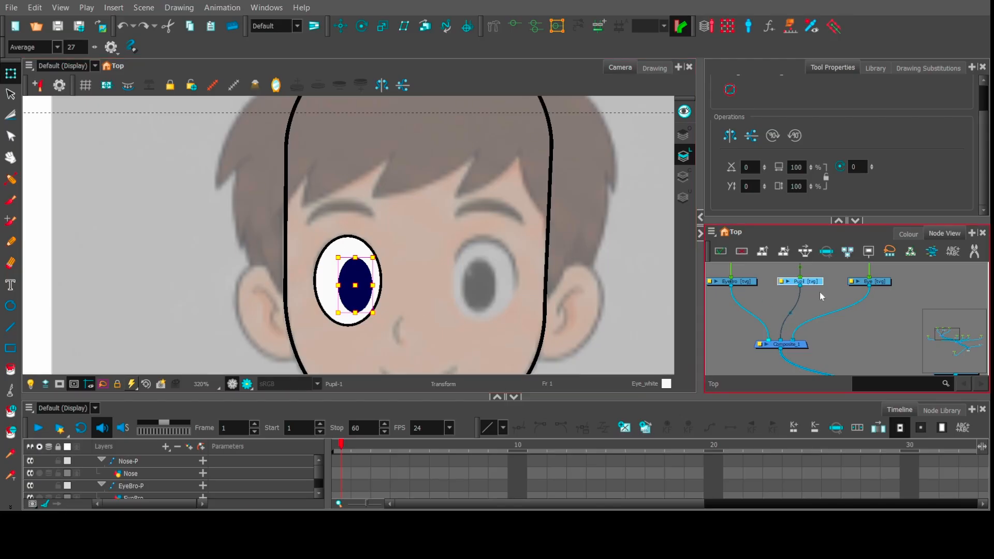
# Collapse the Tool Properties area and widen the Node View to make room around the eyebrow, pupil and eye nodes.
pyautogui.moveTo(846, 290); pyautogui.dragTo(819, 307)
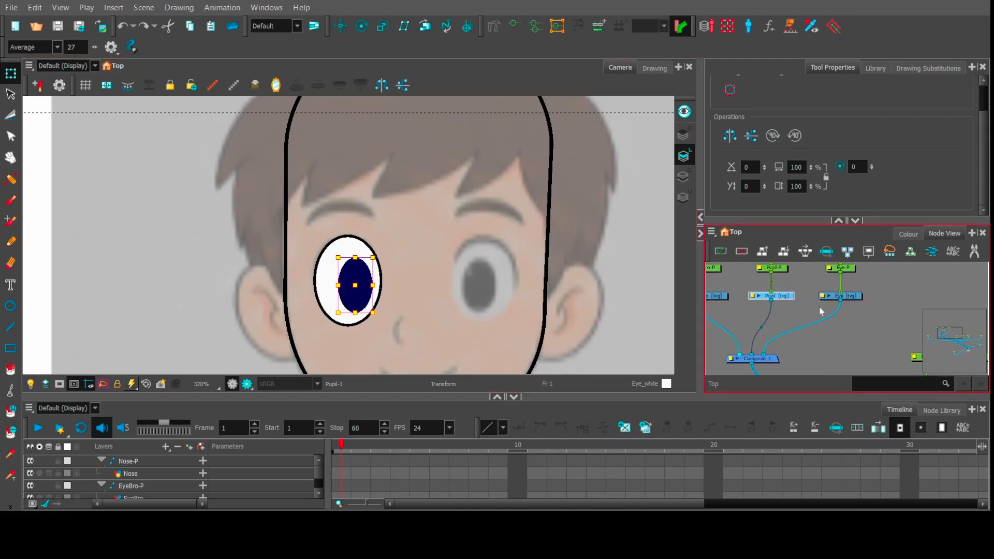
pyautogui.click(819, 306)
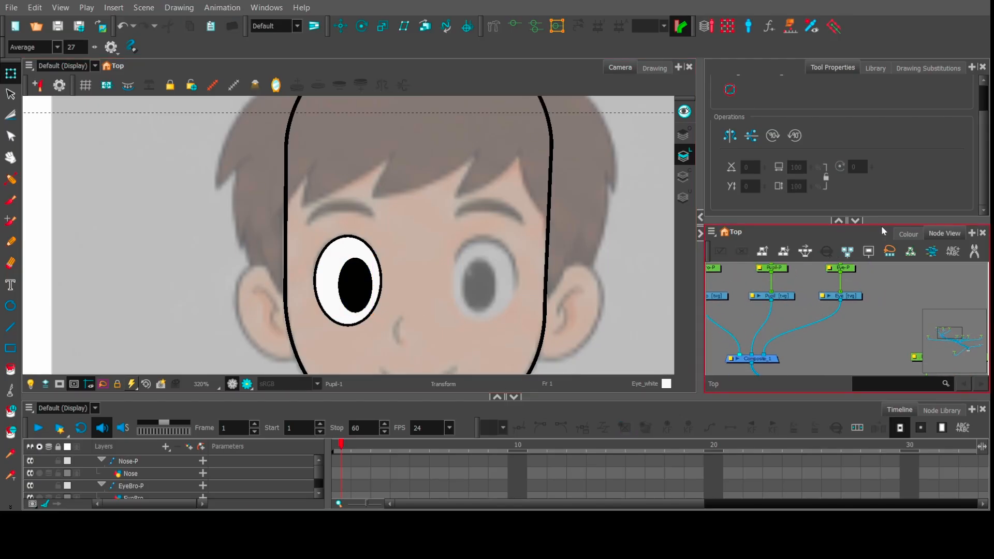
pyautogui.click(843, 219)
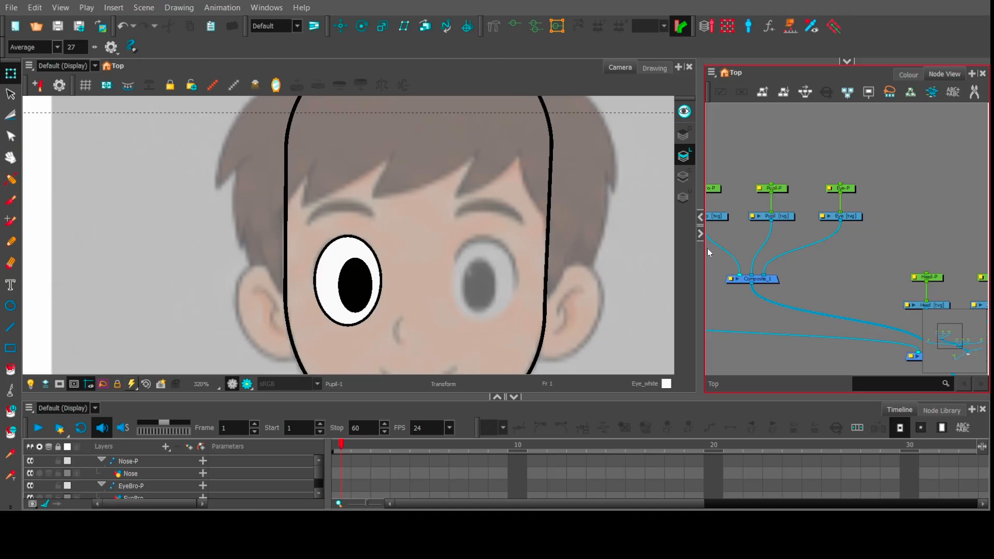
pyautogui.moveTo(701, 248); pyautogui.dragTo(544, 248)
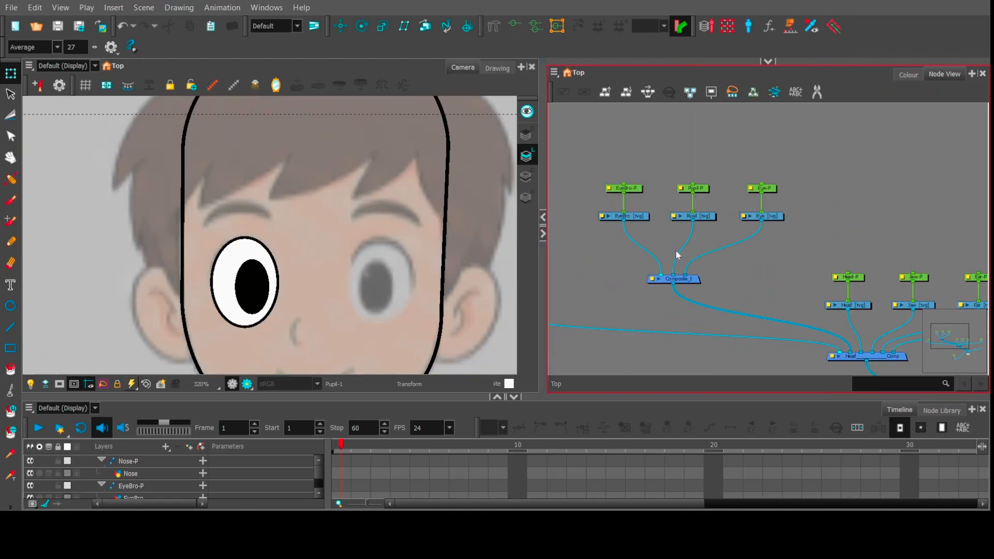
# Add a Cutter node between the Pupil drawing and Composite_1, and connect the Eye drawing to its matte port.
pyautogui.click(825, 239)
pyautogui.hotkey('ctrl', 'v')
pyautogui.moveTo(856, 234); pyautogui.dragTo(731, 238)
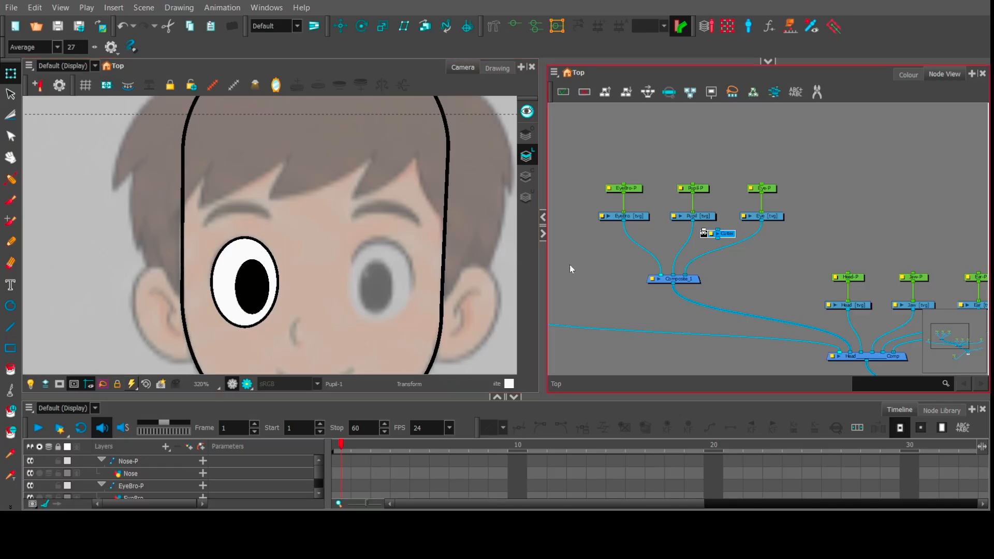
pyautogui.moveTo(732, 237); pyautogui.dragTo(701, 245)
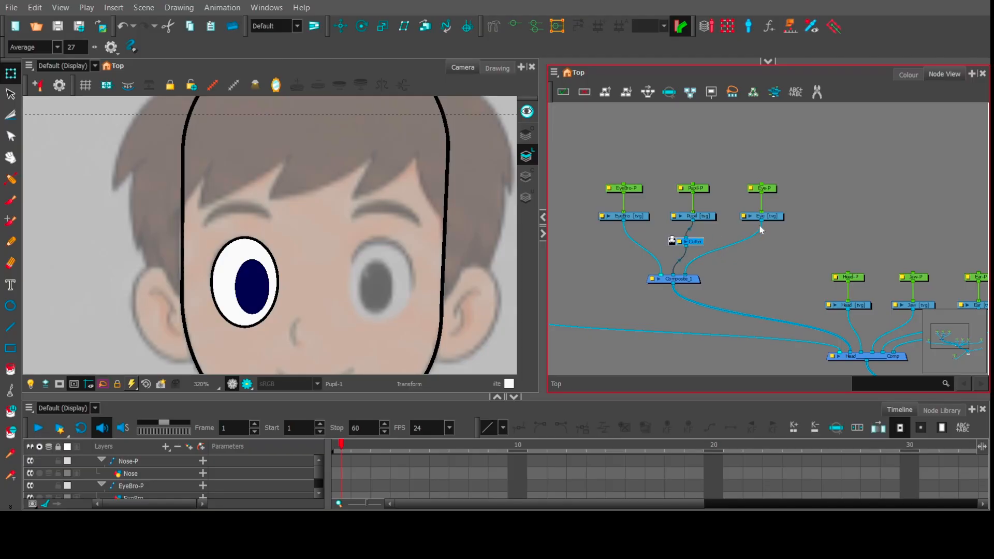
pyautogui.moveTo(761, 225); pyautogui.dragTo(672, 240)
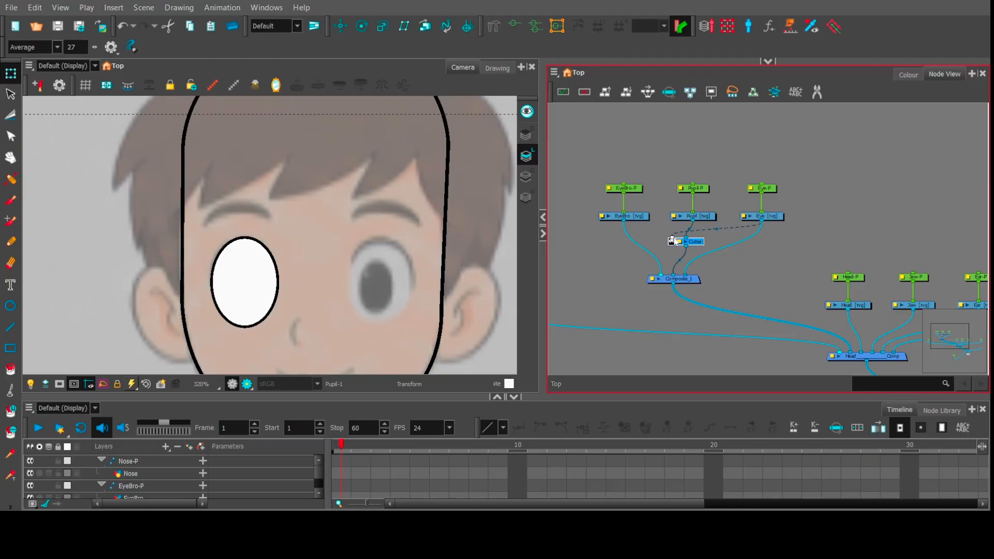
# Invert the Cutter's matte so that the pupil is kept only inside the eye shape.
pyautogui.scroll(2, 255, 272)
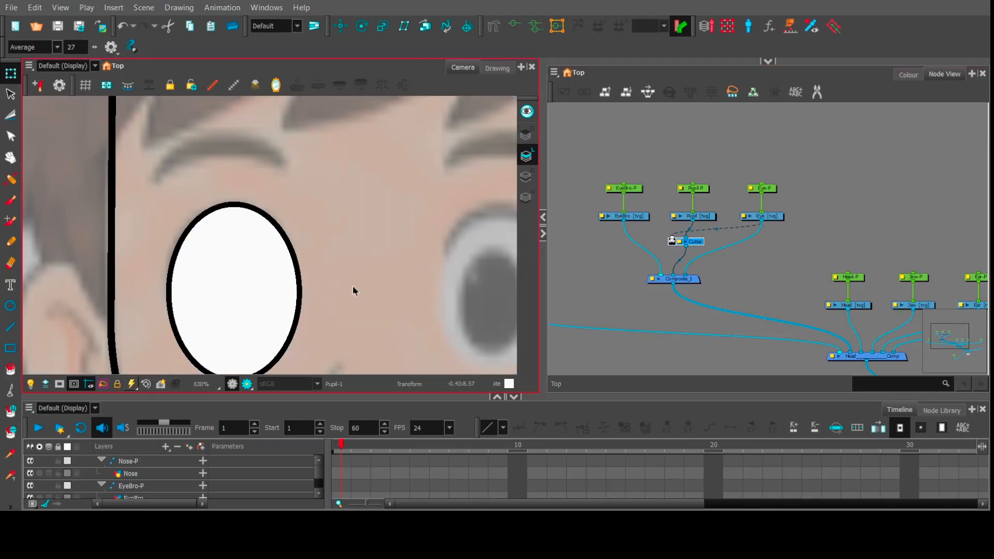
pyautogui.moveTo(353, 286); pyautogui.dragTo(382, 224)
pyautogui.scroll(5, 671, 239)
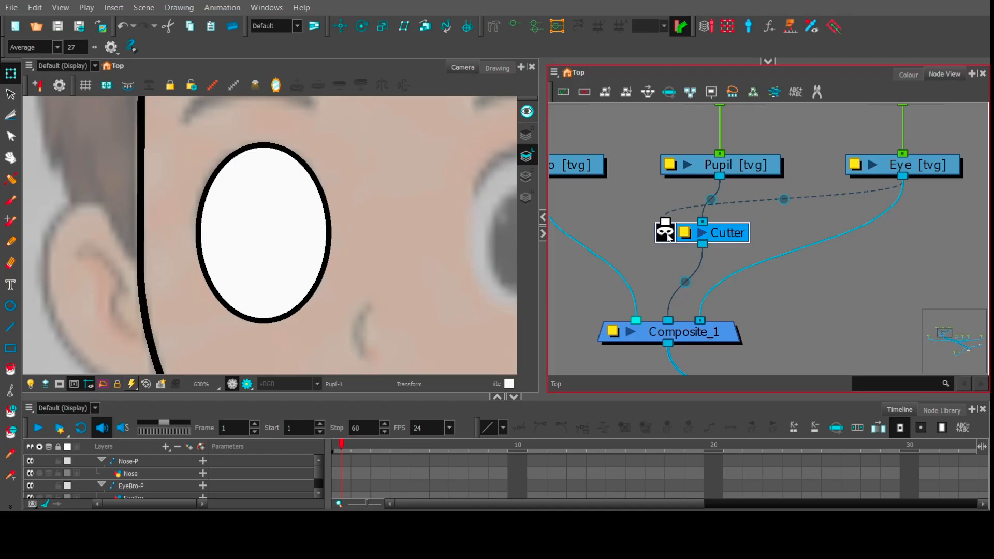
pyautogui.click(668, 236)
pyautogui.scroll(-2, 281, 250)
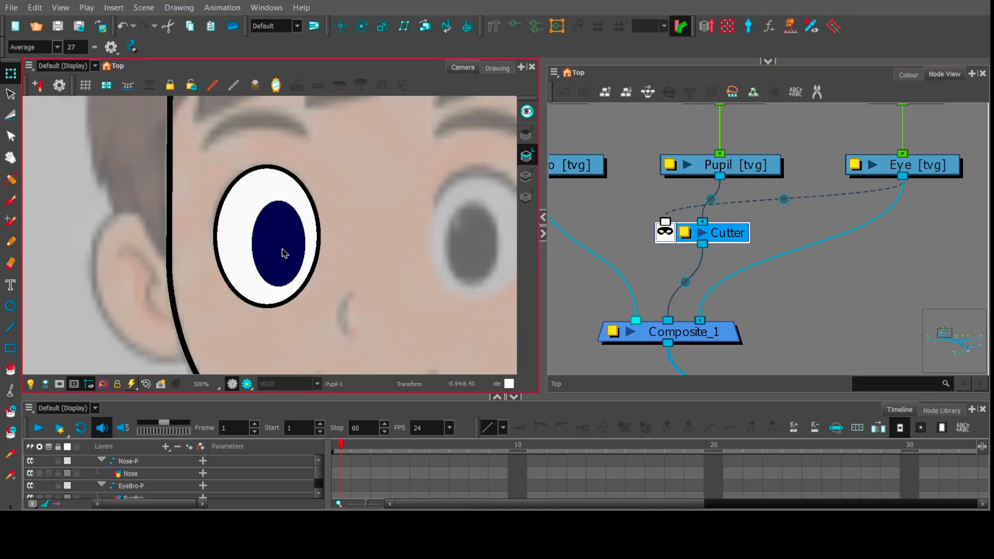
# Try moving the pupil inside the eye with its Pupil-P peg and undo the move.
pyautogui.scroll(3, 674, 197)
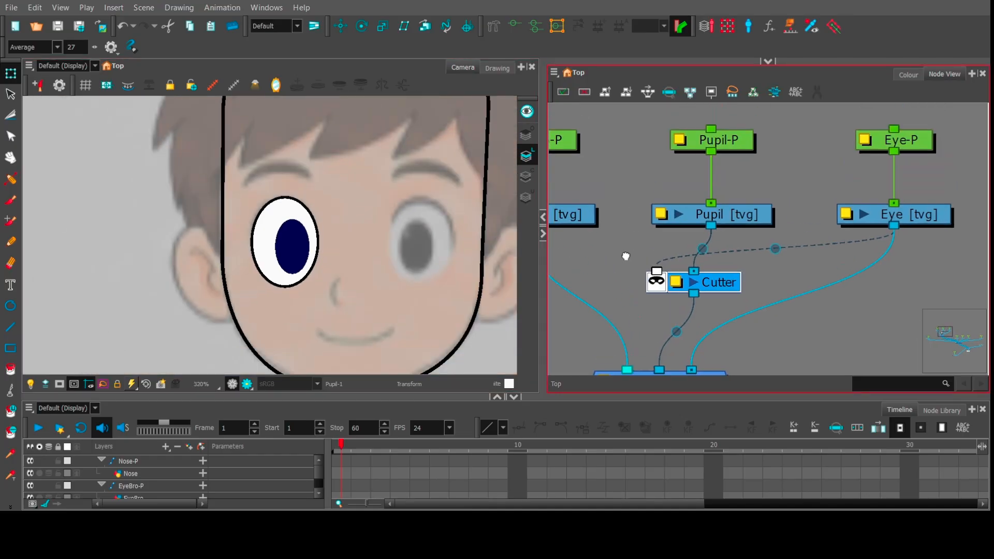
pyautogui.click(733, 176)
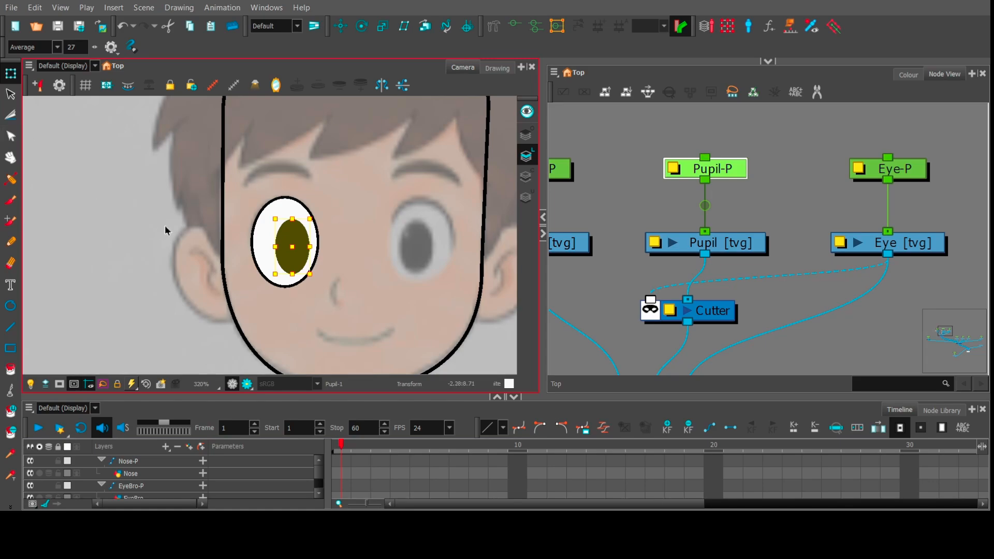
pyautogui.click(296, 223)
pyautogui.moveTo(296, 223)
pyautogui.mouseDown()
pyautogui.moveTo(282, 200)
pyautogui.moveTo(252, 246)
pyautogui.moveTo(276, 282)
pyautogui.moveTo(344, 310)
pyautogui.moveTo(413, 215)
pyautogui.moveTo(345, 165)
pyautogui.moveTo(221, 277)
pyautogui.moveTo(319, 218)
pyautogui.moveTo(284, 235)
pyautogui.moveTo(299, 234)
pyautogui.mouseUp()
pyautogui.click(599, 226)
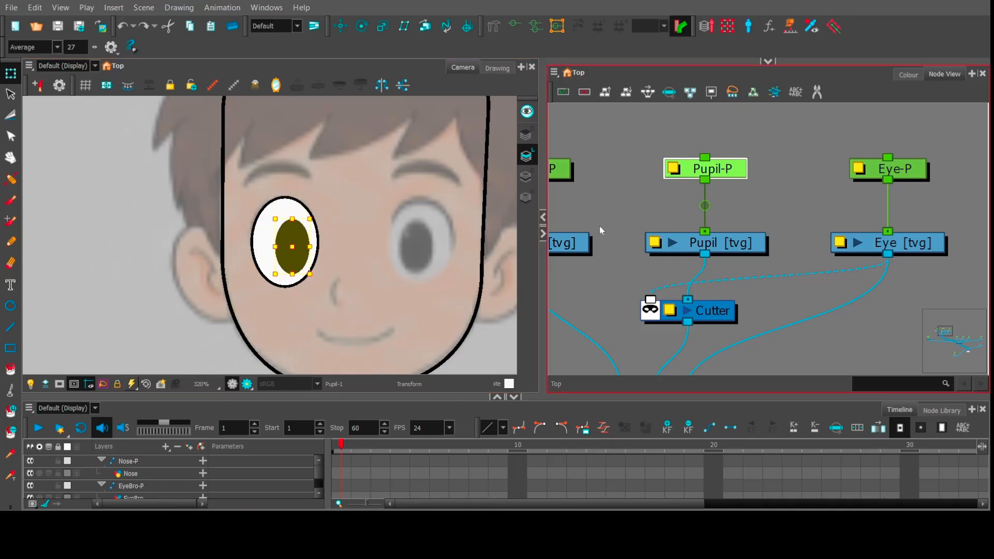
# Recolour the Pupil swatch in the Ryan_Rig palette with the bright green of the Cutter swatch.
pyautogui.click(909, 75)
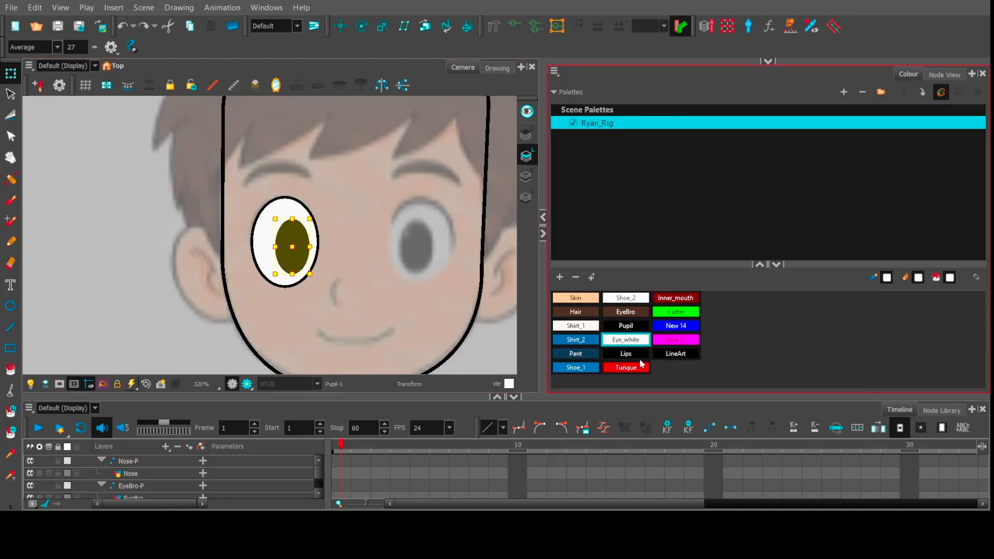
pyautogui.click(627, 326)
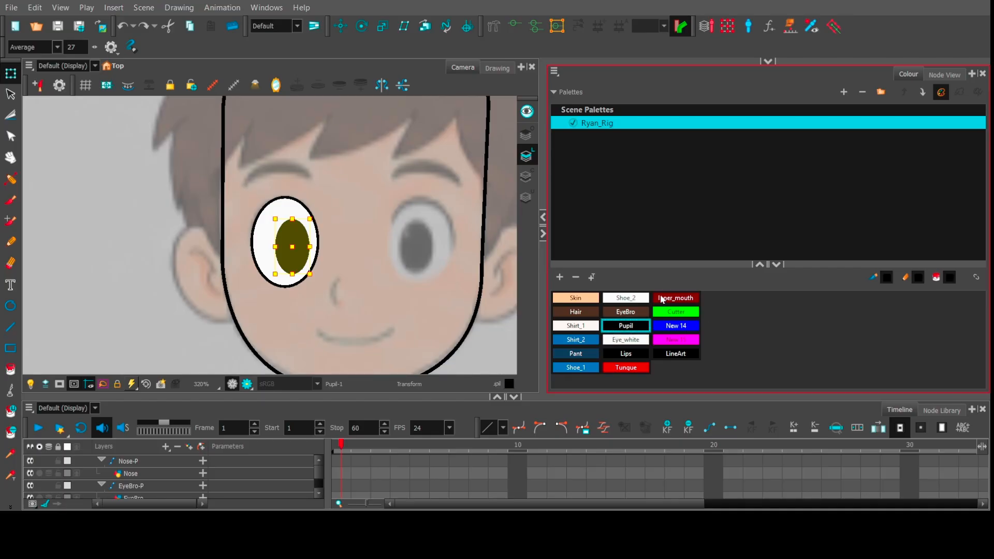
pyautogui.hotkey('ctrl', 'v')
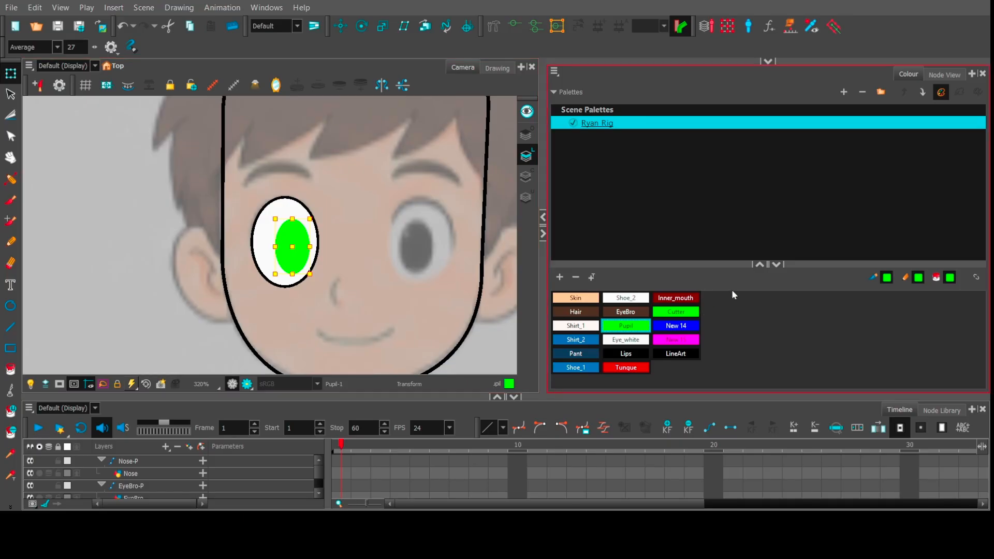
# Move the pupil with its peg until it overlaps the eye outline on the ear side, and check the overlap up close.
pyautogui.scroll(4, 282, 262)
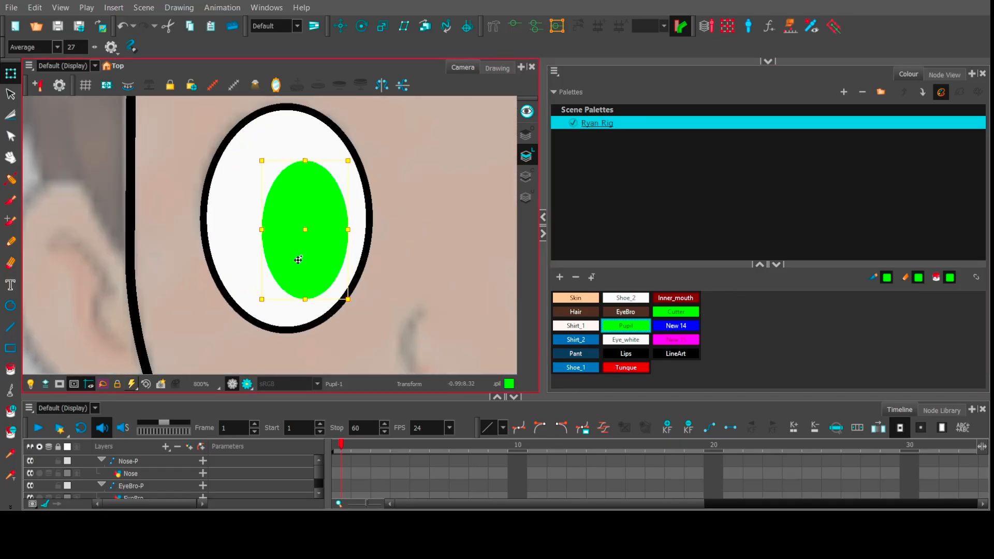
pyautogui.moveTo(300, 260); pyautogui.dragTo(224, 252)
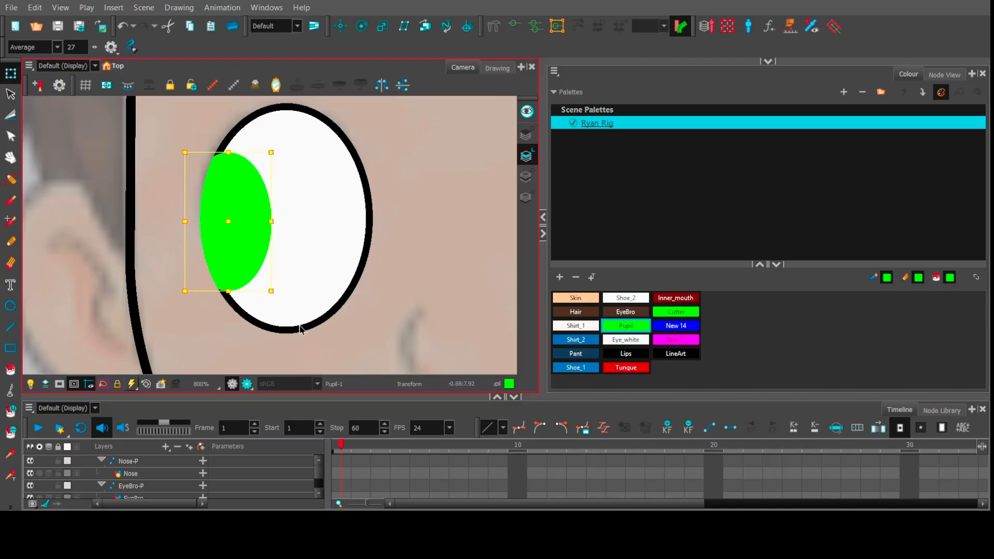
pyautogui.scroll(-2, 263, 244)
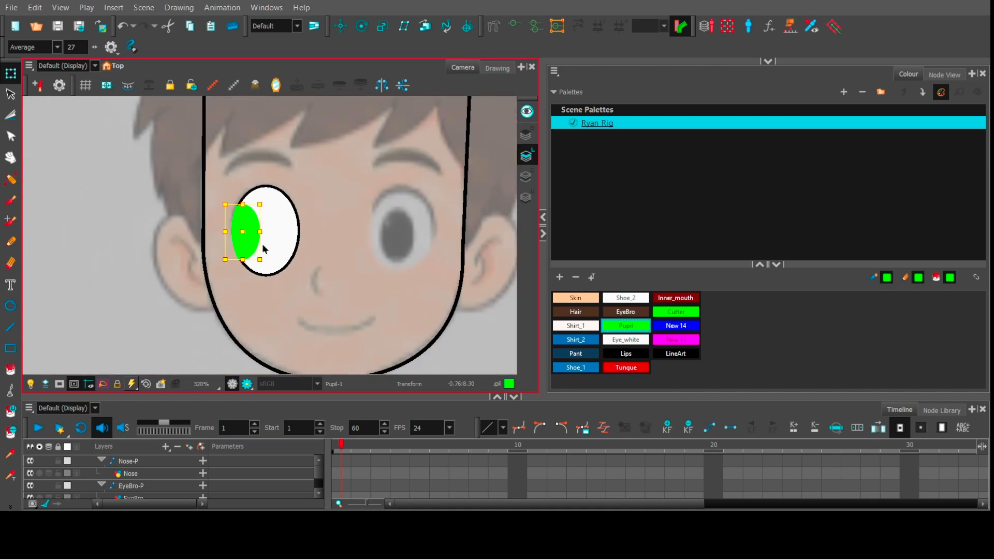
pyautogui.scroll(1, 262, 243)
pyautogui.scroll(2, 262, 243)
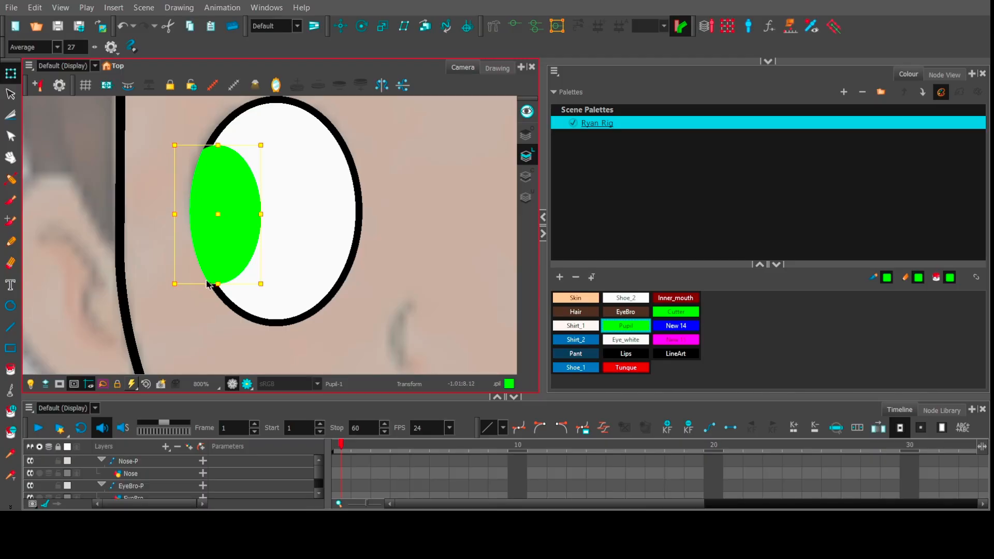
# Add a Line-Art node and a Colour-Art node side by side beneath the Eye drawing in the node network.
pyautogui.click(667, 276)
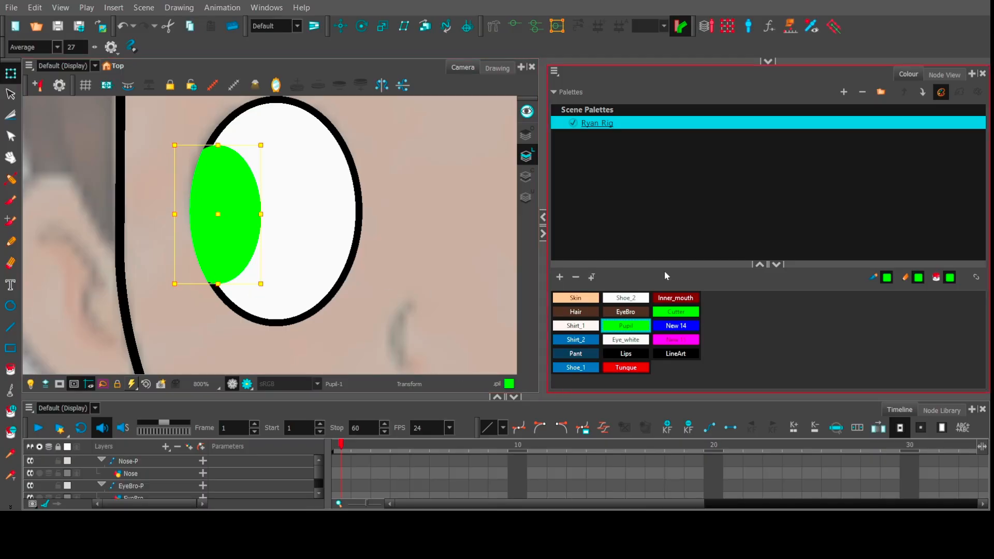
pyautogui.click(940, 78)
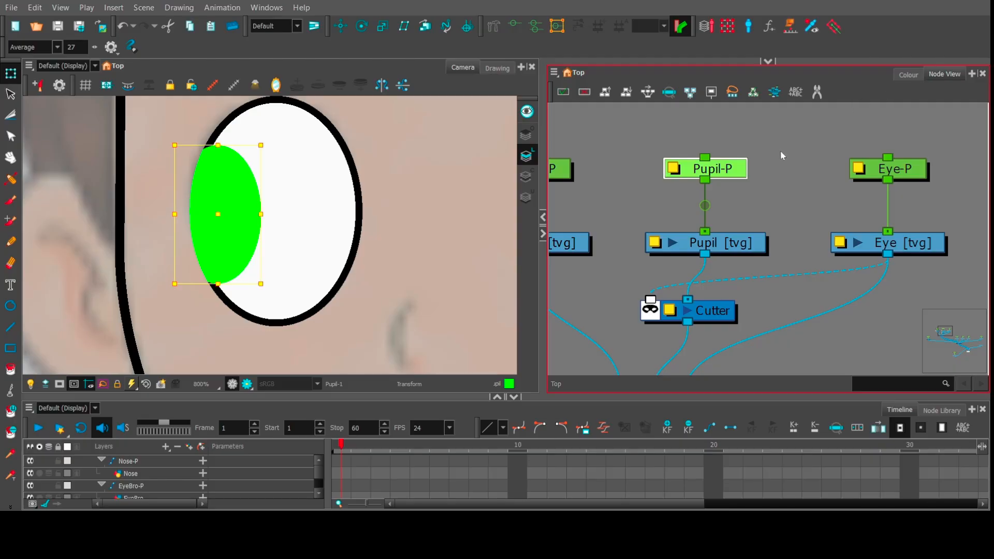
pyautogui.scroll(-2, 843, 263)
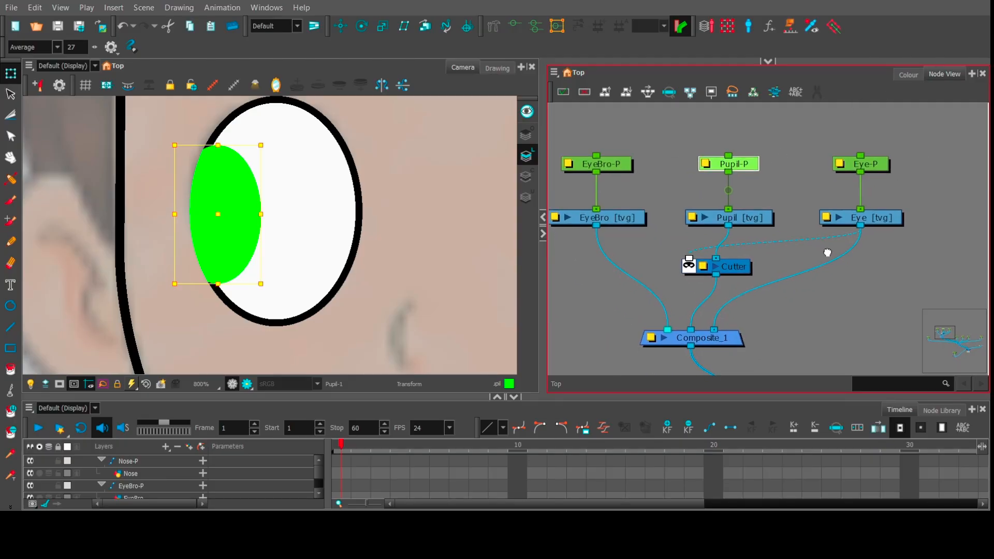
pyautogui.click(840, 228)
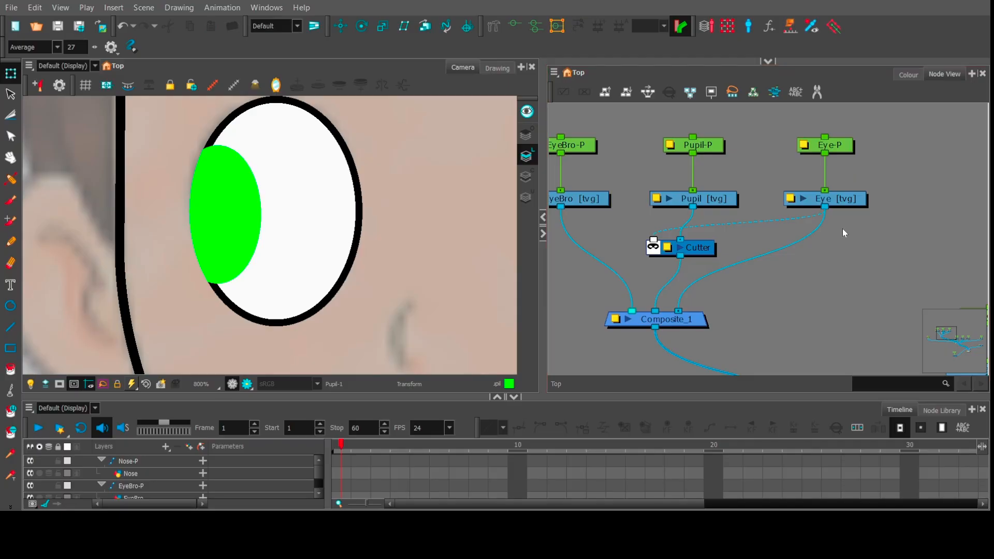
pyautogui.hotkey('ctrl', 'v')
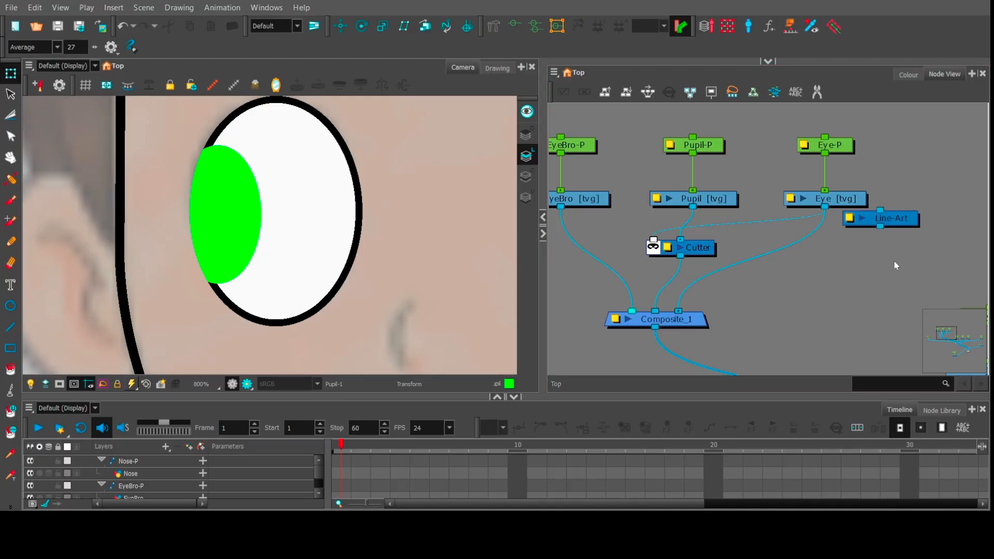
pyautogui.click(887, 328)
pyautogui.hotkey('ctrl', 'v')
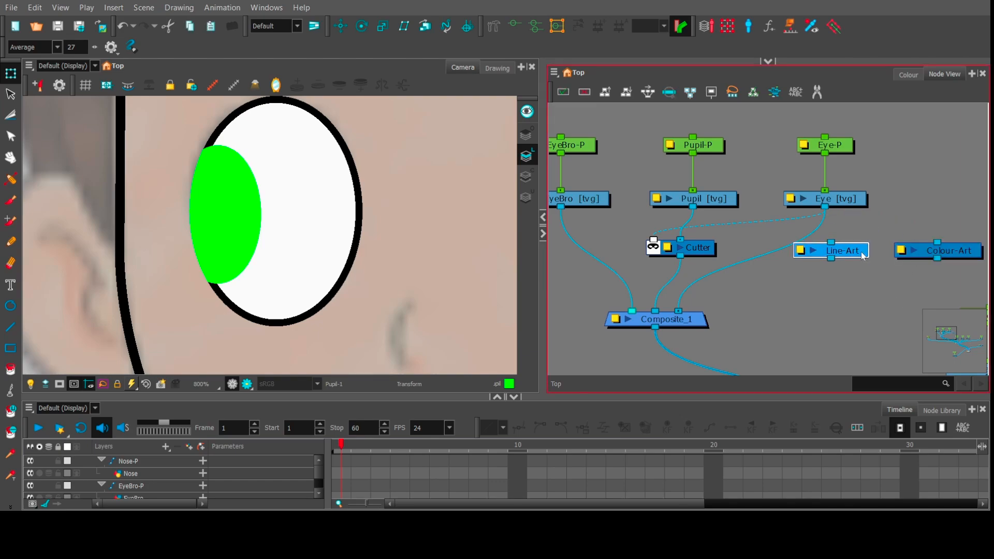
# Replace the Eye drawing's direct link to Composite_1 with links through Line-Art and Colour-Art, ordering the Cutter input between them.
pyautogui.click(847, 203)
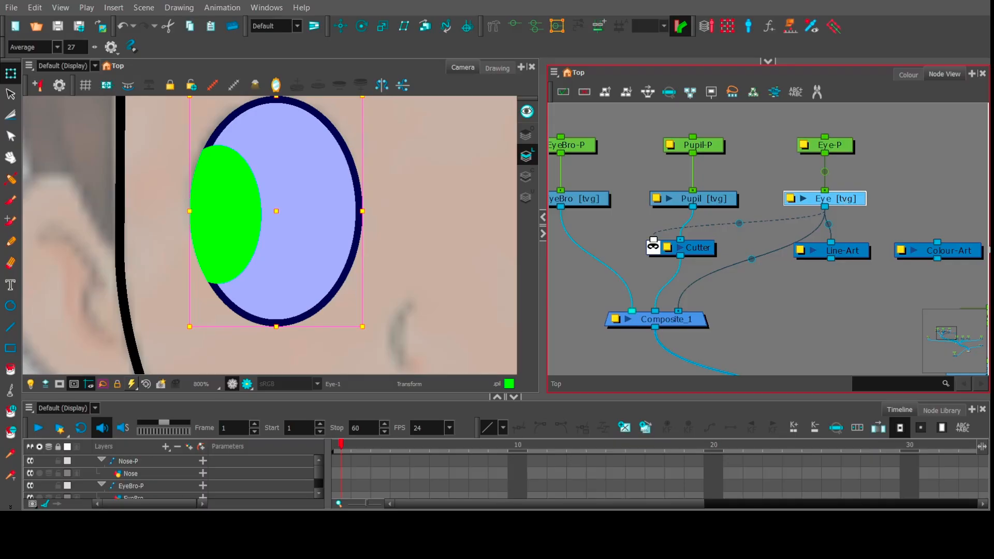
pyautogui.moveTo(970, 252); pyautogui.dragTo(969, 253)
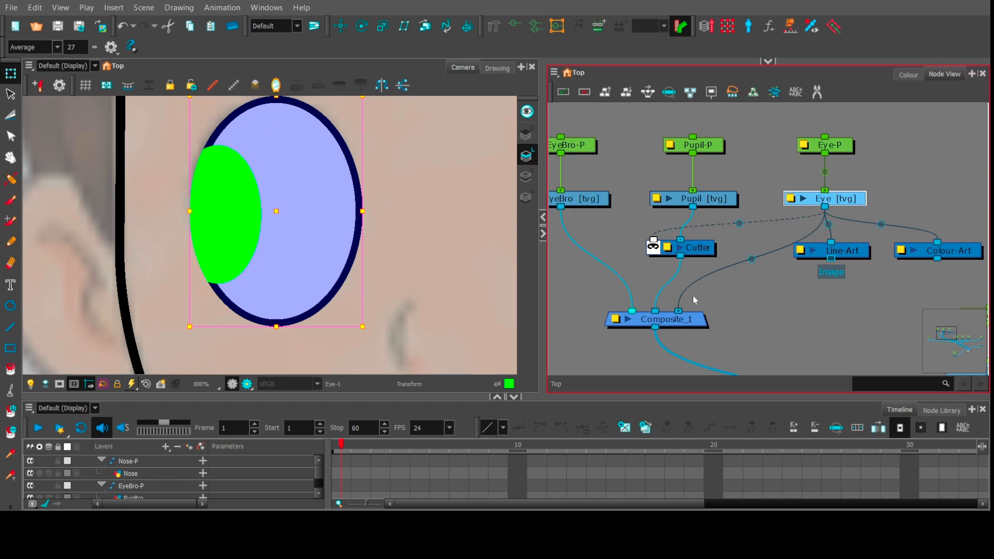
pyautogui.moveTo(678, 311); pyautogui.dragTo(764, 260)
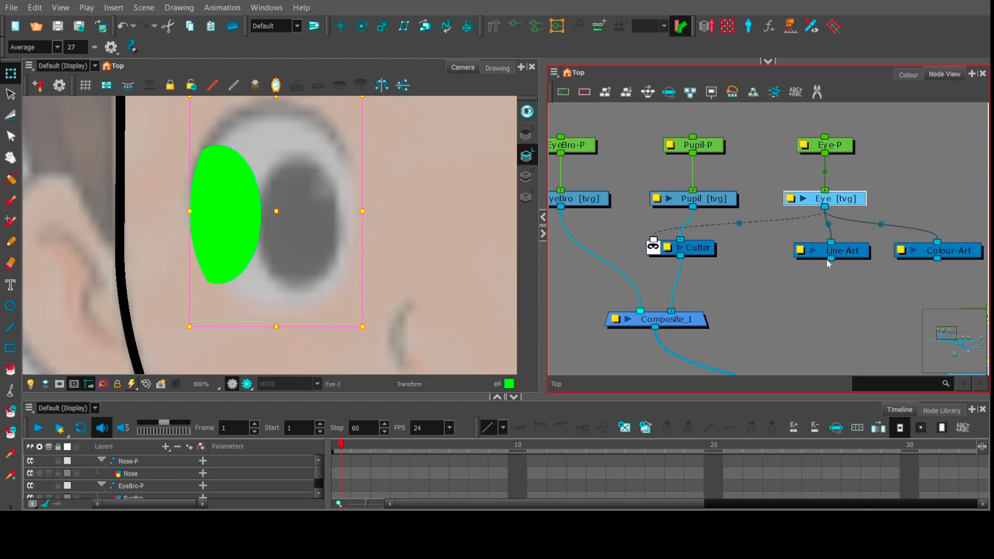
pyautogui.moveTo(938, 258); pyautogui.dragTo(678, 310)
pyautogui.moveTo(832, 259); pyautogui.dragTo(672, 310)
pyautogui.click(773, 313)
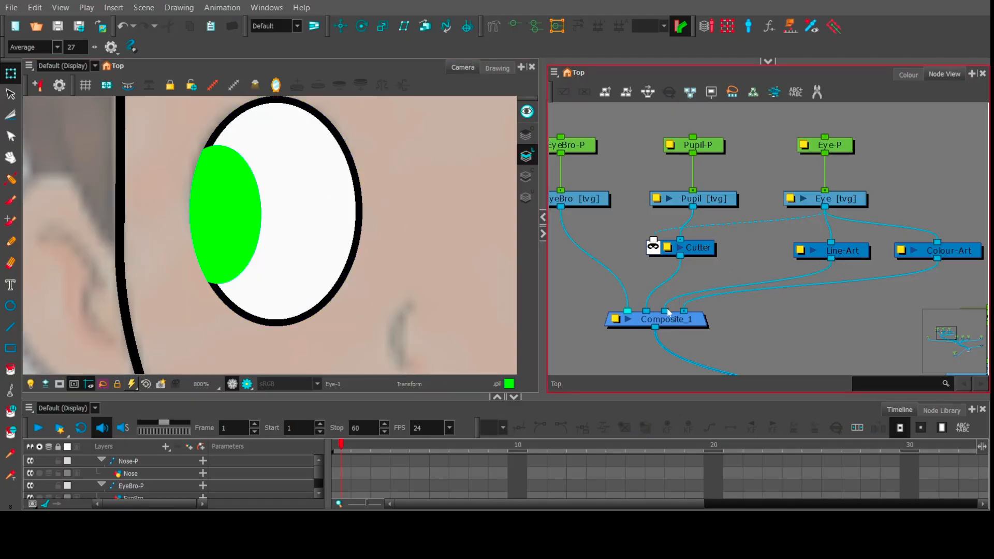
pyautogui.moveTo(666, 311)
pyautogui.mouseDown()
pyautogui.moveTo(651, 284)
pyautogui.moveTo(647, 312)
pyautogui.mouseUp()
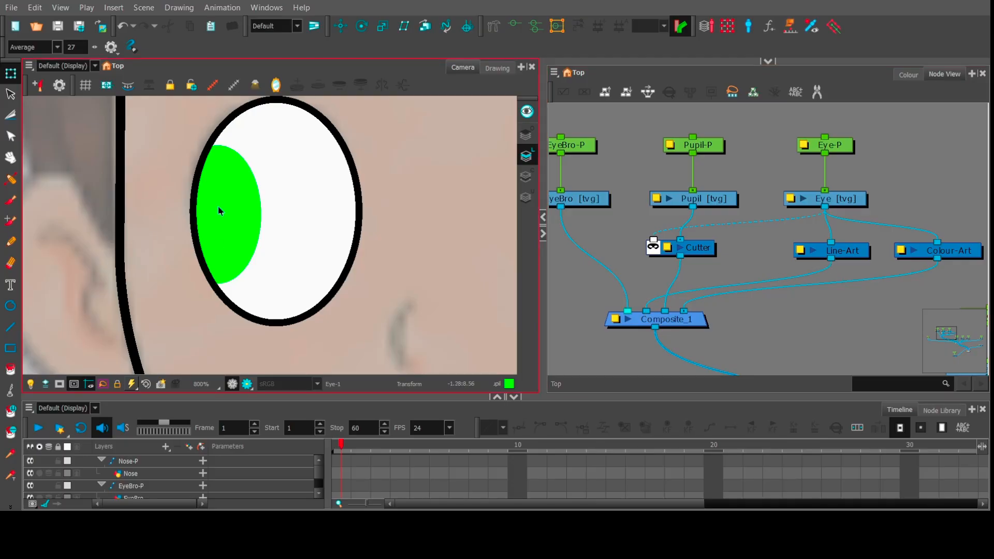
# Test moving the pupil under the eye outline with the Pupil-P peg and undo the moves.
pyautogui.click(697, 151)
pyautogui.scroll(-2, 215, 213)
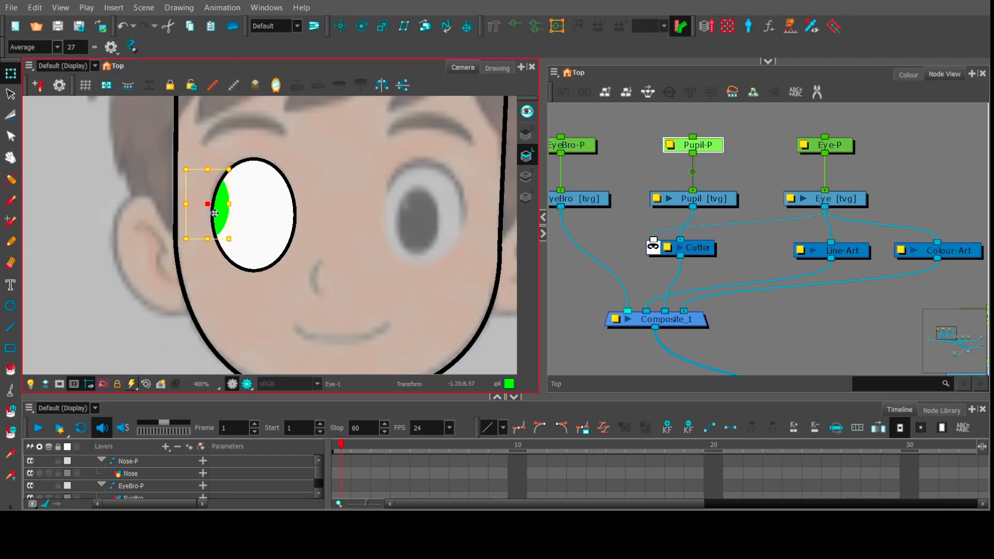
pyautogui.moveTo(214, 213); pyautogui.dragTo(266, 236)
pyautogui.hotkey('ctrl', 'z')
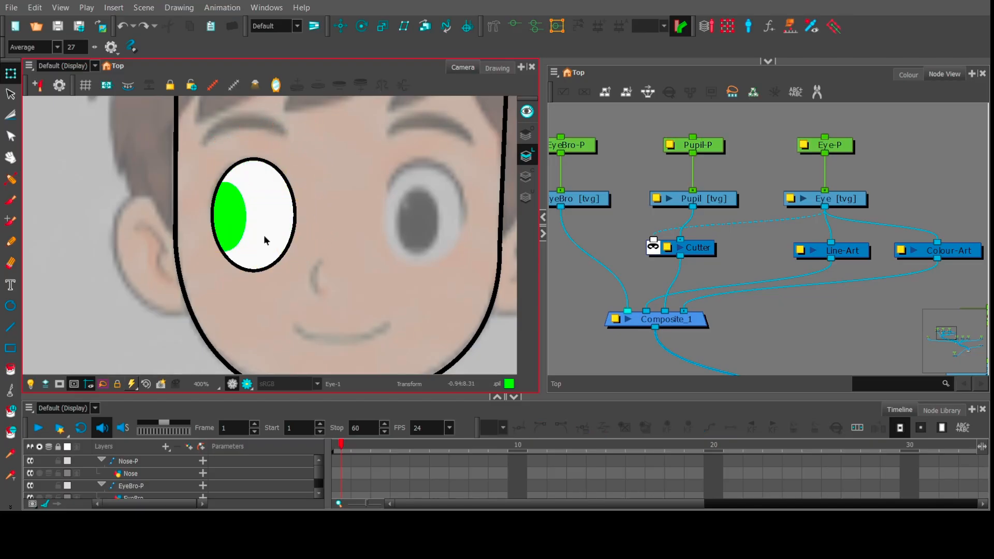
# Move the Pupil drawing to the middle of the eye, and nudge Pupil-P slightly towards the nose and down at frame 1.
pyautogui.click(228, 213)
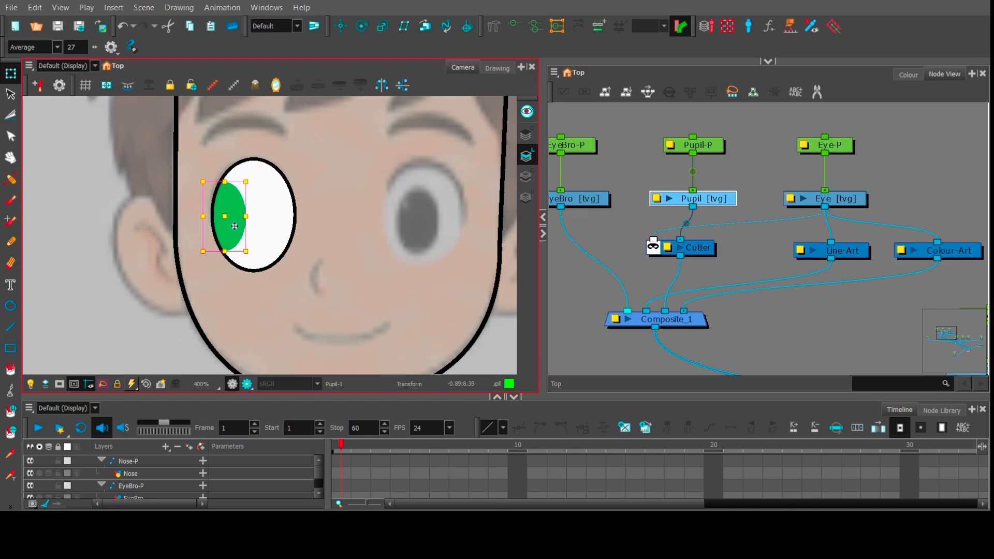
pyautogui.moveTo(234, 236); pyautogui.dragTo(267, 233)
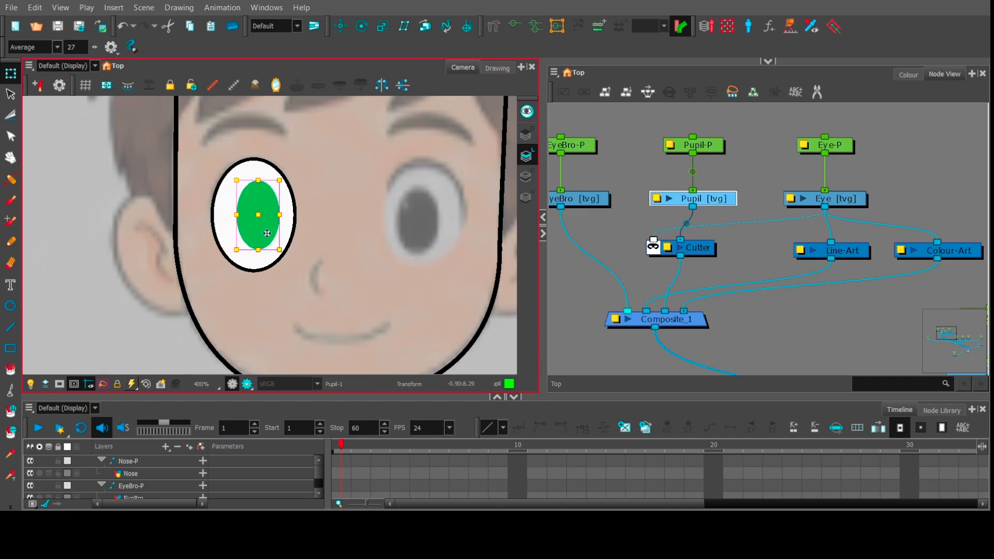
pyautogui.click(353, 474)
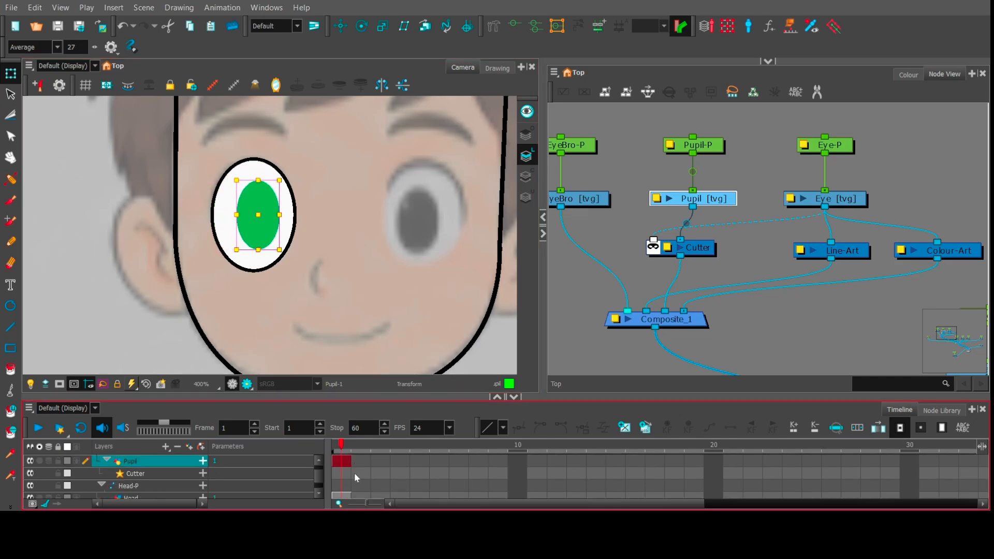
pyautogui.scroll(2, 354, 474)
pyautogui.click(348, 473)
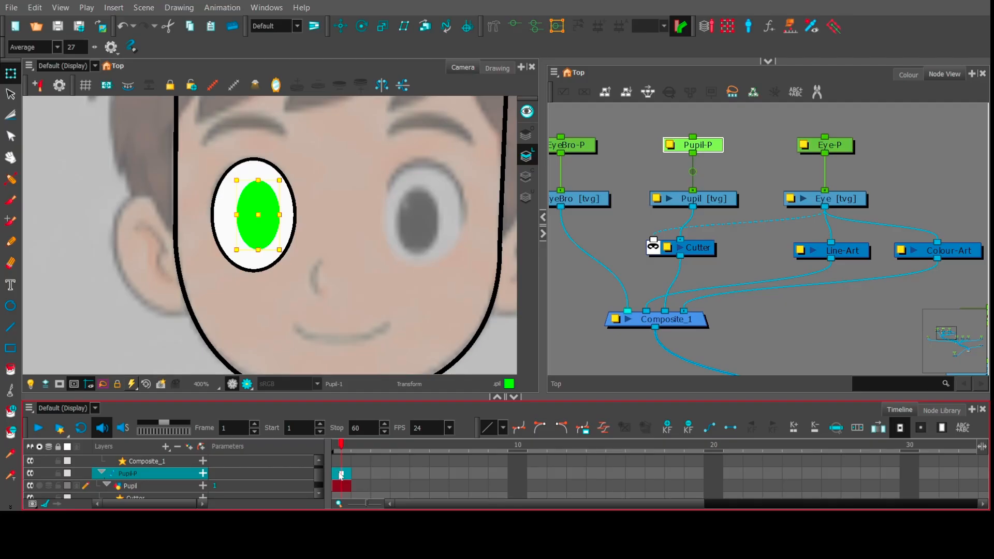
pyautogui.press('Right')
pyautogui.press('Down')
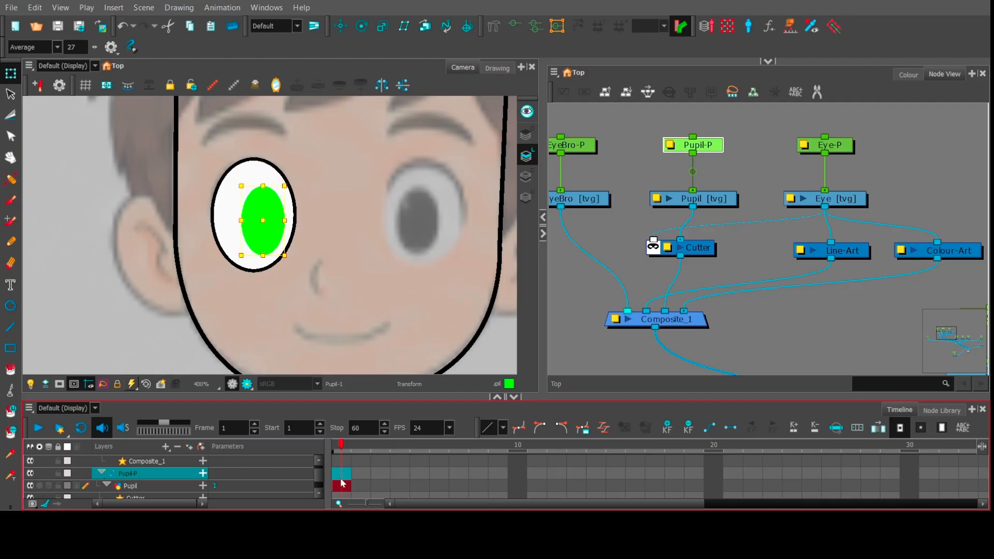
# Look through the rig's layers in the Timeline and expand the Timeline to fill the workspace.
pyautogui.scroll(-5, 340, 477)
pyautogui.scroll(5, 341, 478)
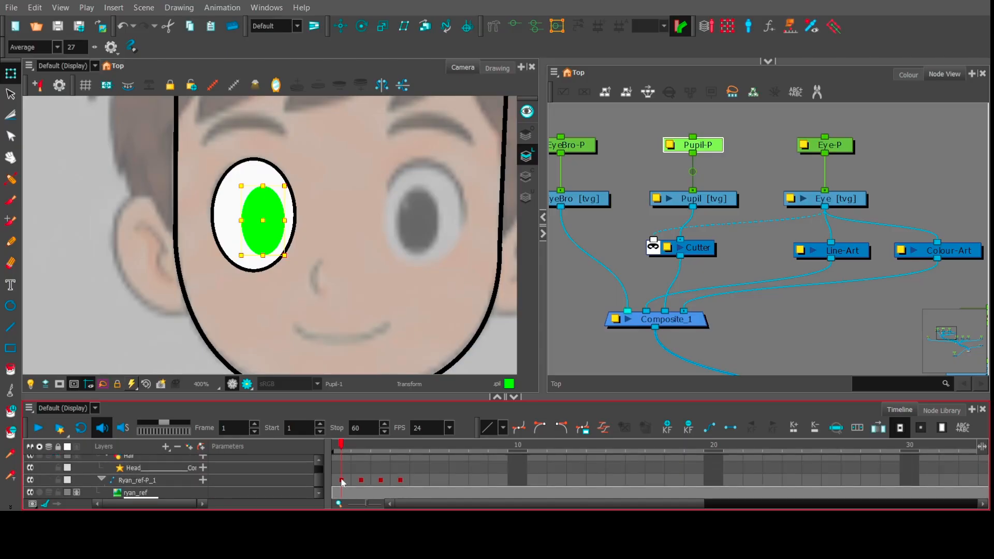
pyautogui.scroll(-5, 340, 479)
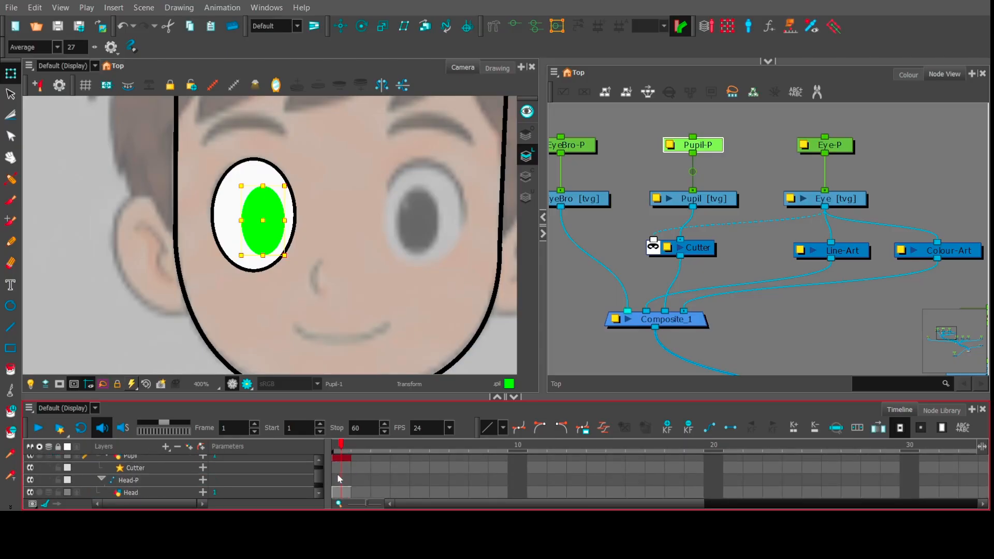
pyautogui.scroll(5, 340, 480)
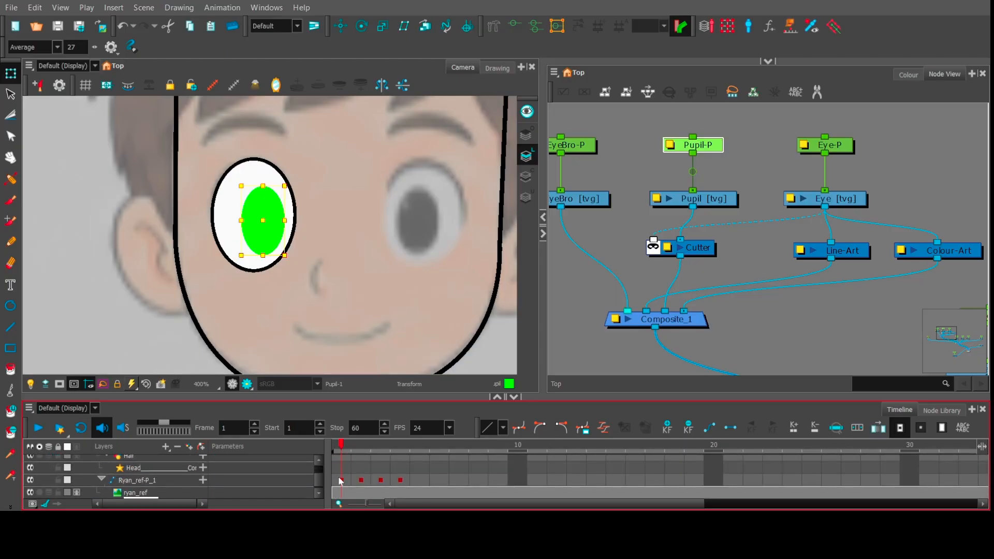
pyautogui.scroll(3, 341, 480)
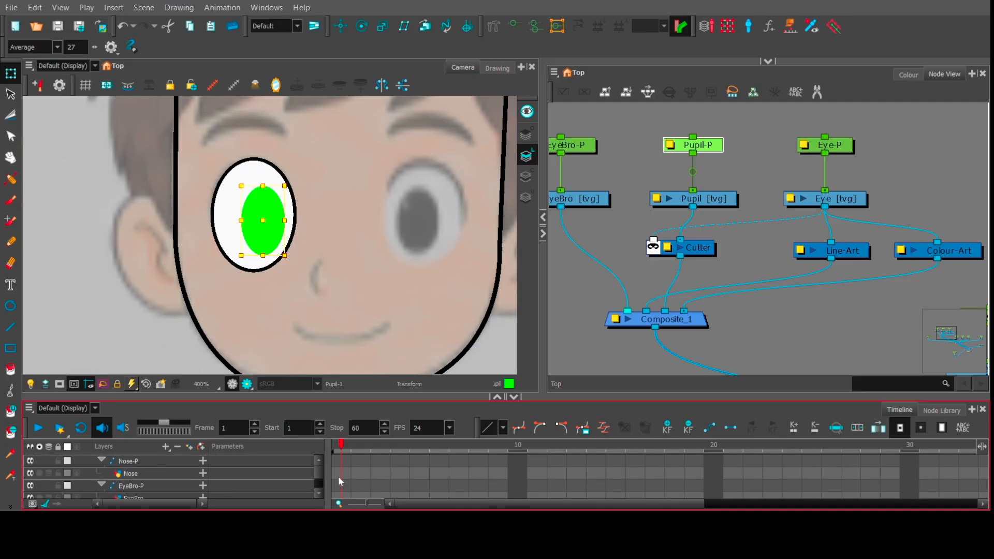
pyautogui.scroll(-3, 340, 480)
pyautogui.scroll(3, 341, 480)
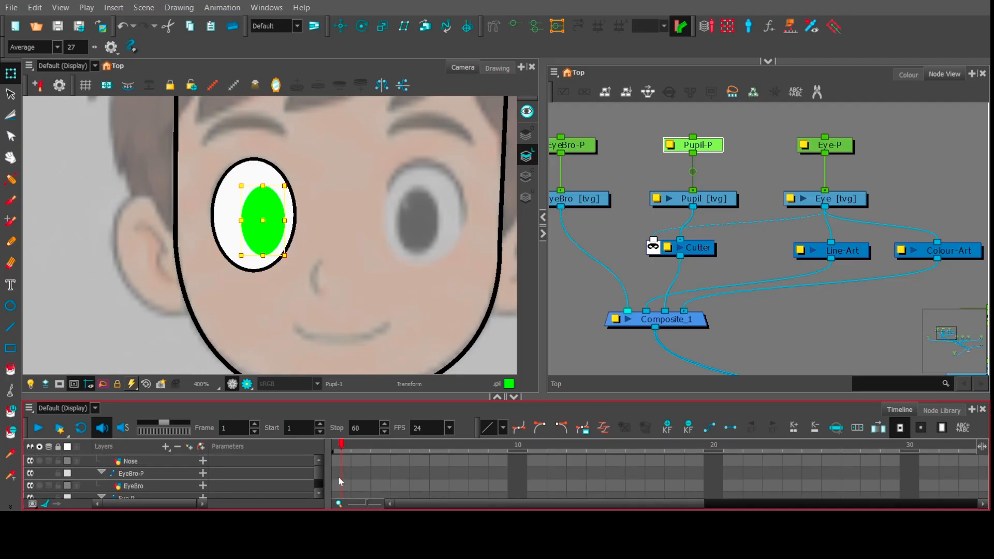
pyautogui.click(417, 430)
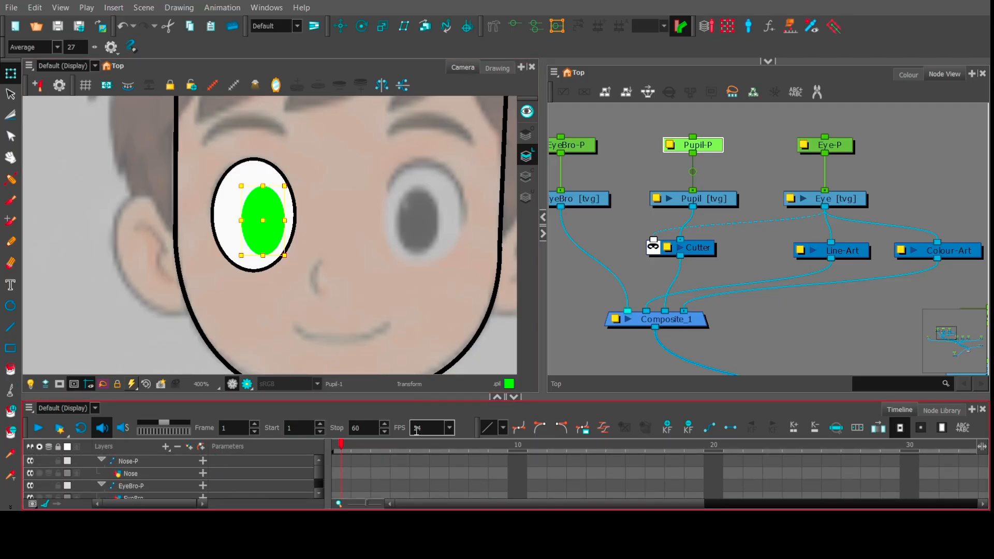
pyautogui.hotkey('ctrl', '`')
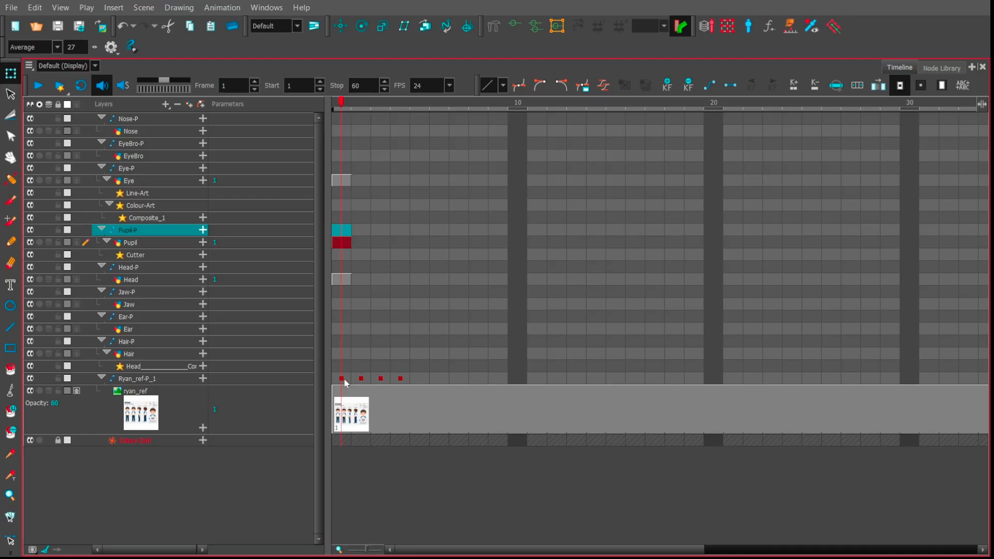
# Lock the Ryan_ref-P_1 reference peg layer.
pyautogui.click(58, 378)
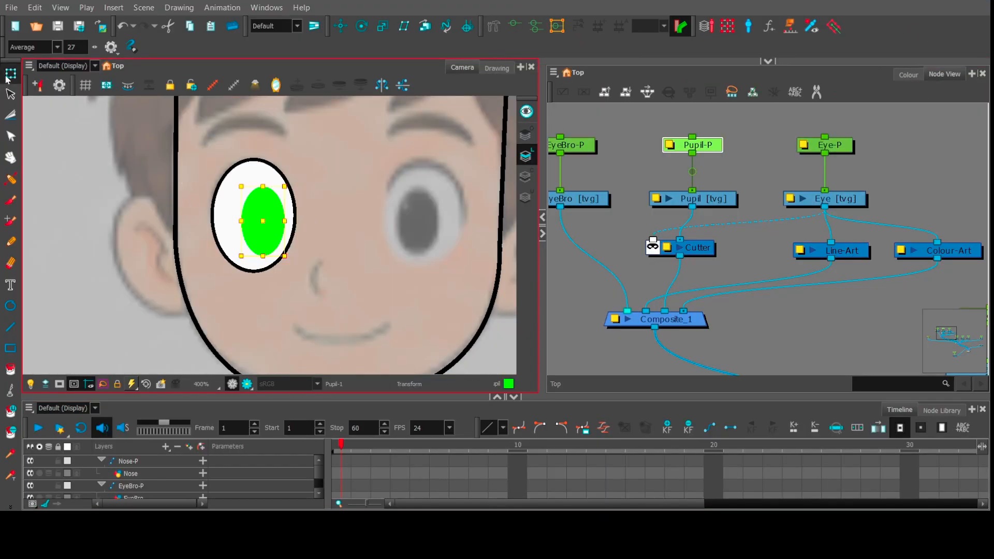
# Test moving the pupil out of the eye with the Pupil-P peg, check its frame 1 key in the Timeline, and return it.
pyautogui.click(9, 75)
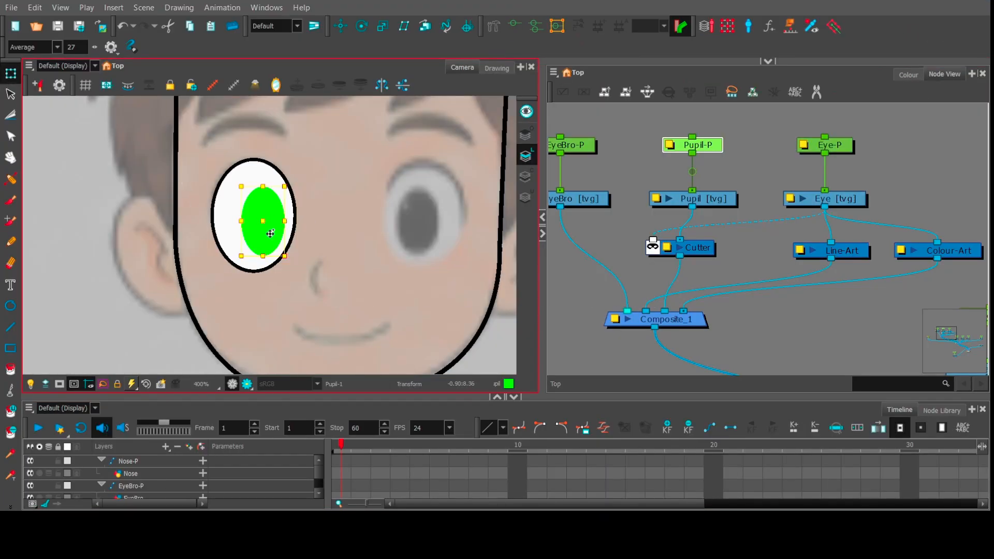
pyautogui.moveTo(271, 233); pyautogui.dragTo(328, 208)
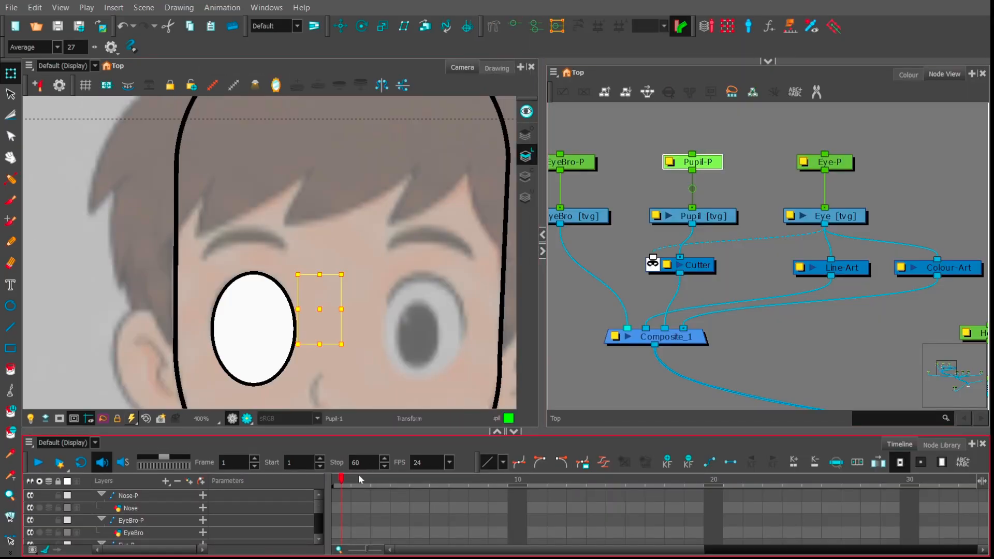
pyautogui.scroll(-2, 357, 505)
pyautogui.scroll(-4, 356, 505)
pyautogui.click(346, 520)
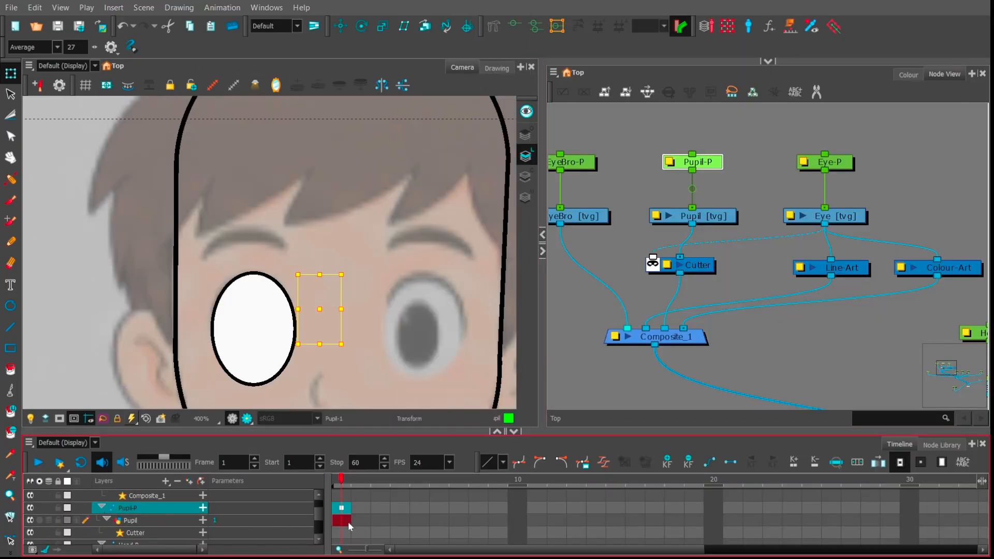
pyautogui.hotkey('ctrl', '`')
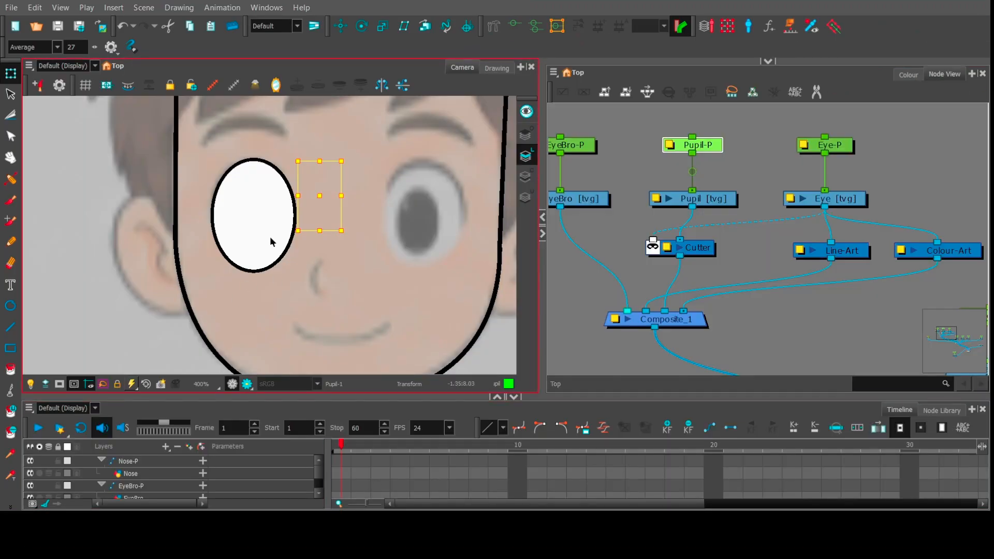
pyautogui.moveTo(335, 225); pyautogui.dragTo(278, 251)
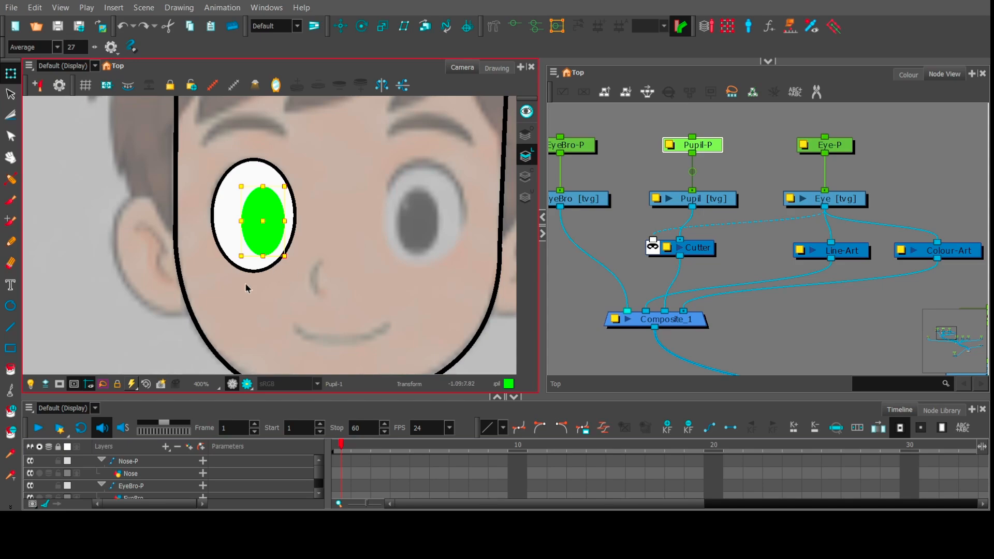
# Remove the extra New 17 swatch from the Ryan_Rig palette and restore the Pupil swatch to black.
pyautogui.click(907, 76)
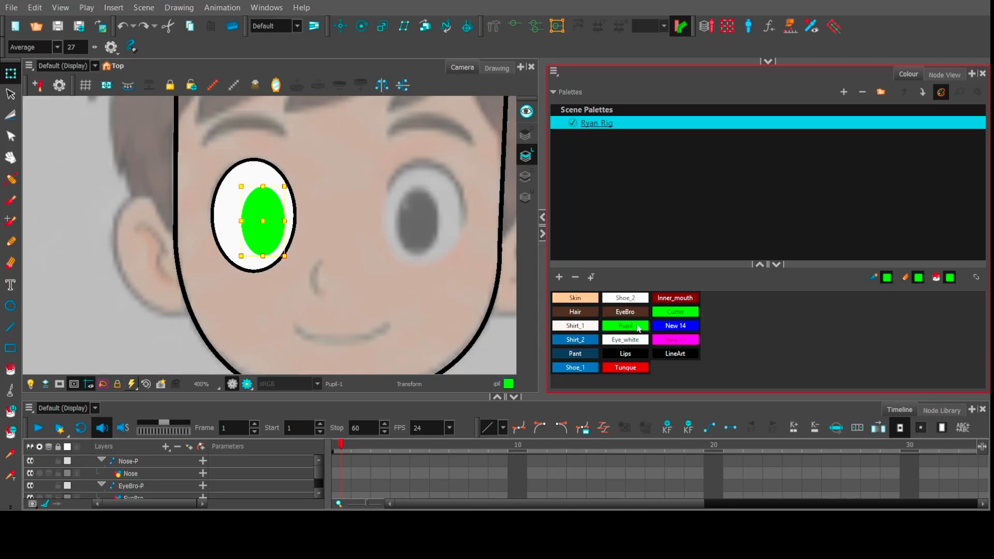
pyautogui.hotkey('ctrl', 'shift', 'z')
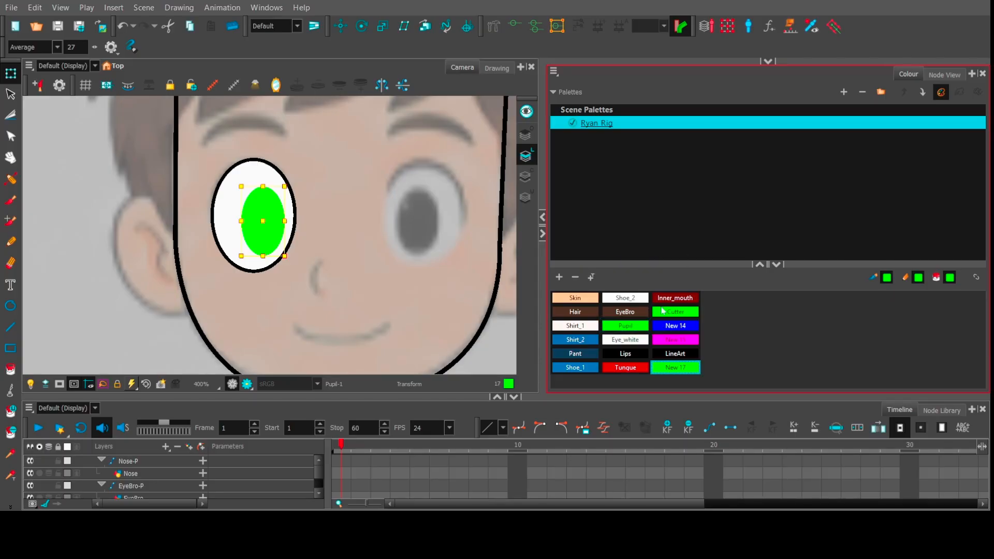
pyautogui.hotkey('ctrl', 'z')
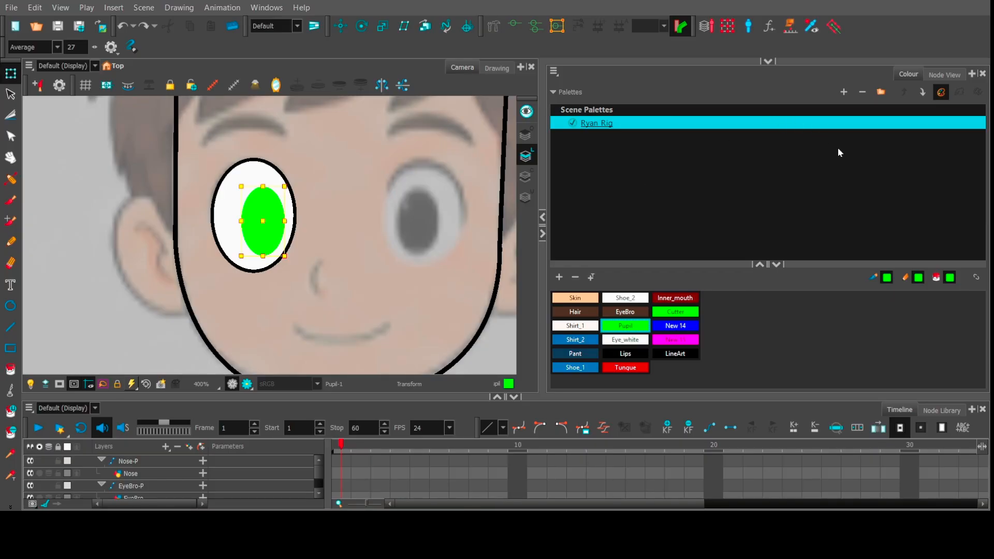
pyautogui.hotkey('ctrl', 'z')
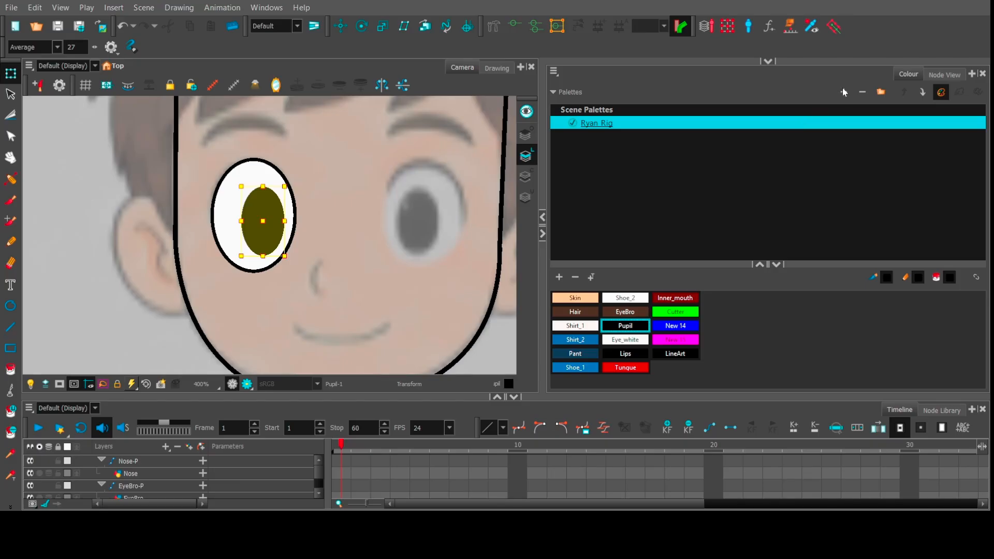
pyautogui.click(769, 335)
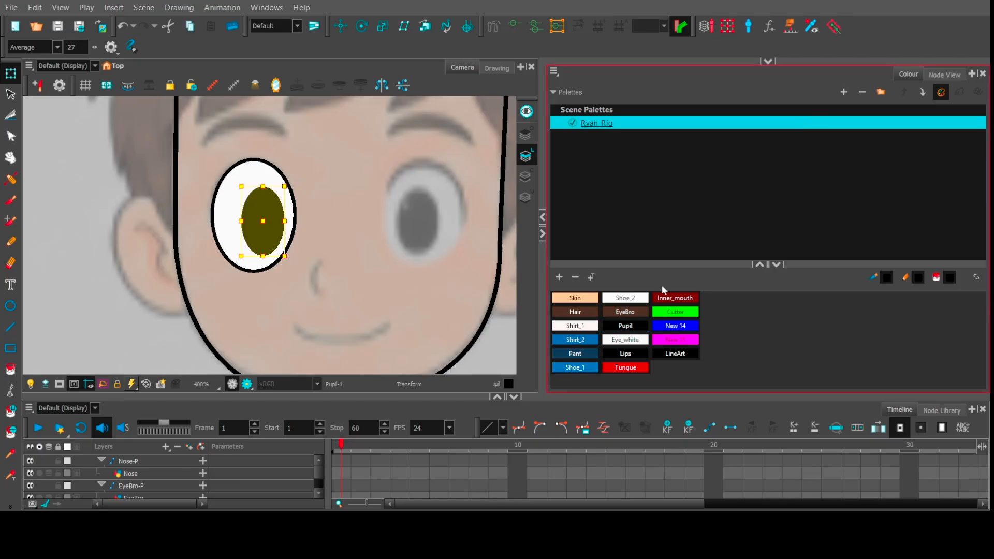
pyautogui.click(10, 348)
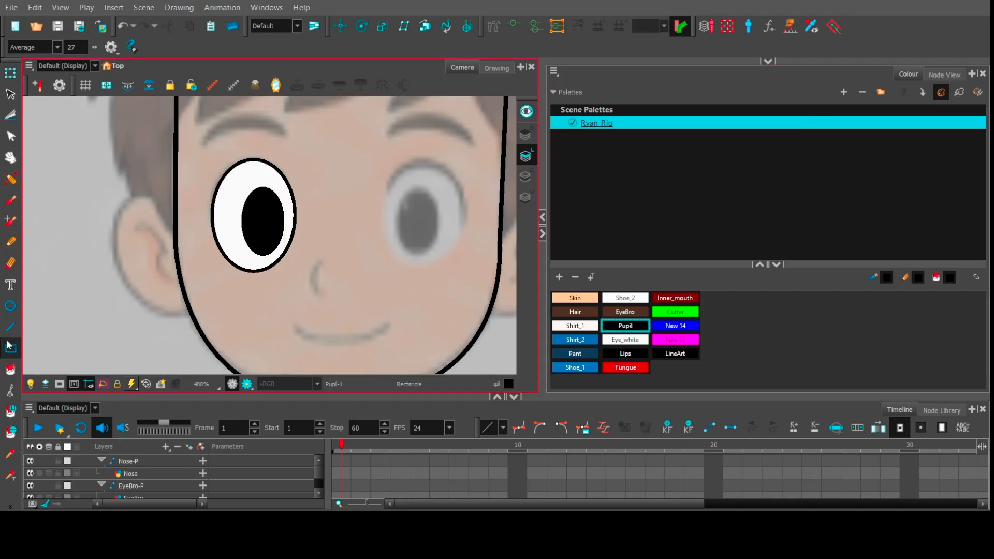
# Review the eye and pupil node connections, the whole head drawing, and the rig's layers in the enlarged Timeline.
pyautogui.click(932, 75)
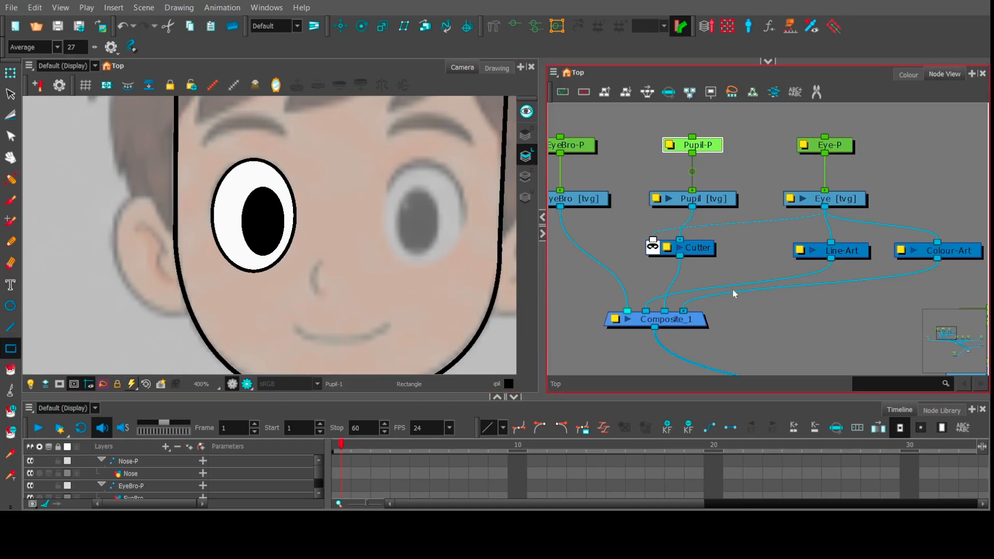
pyautogui.scroll(-2, 765, 275)
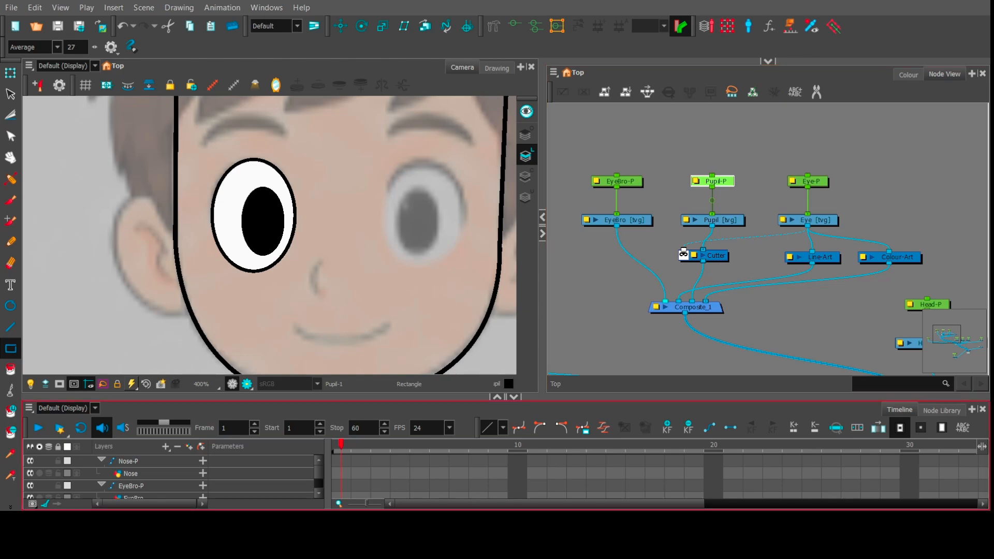
pyautogui.scroll(-3, 501, 310)
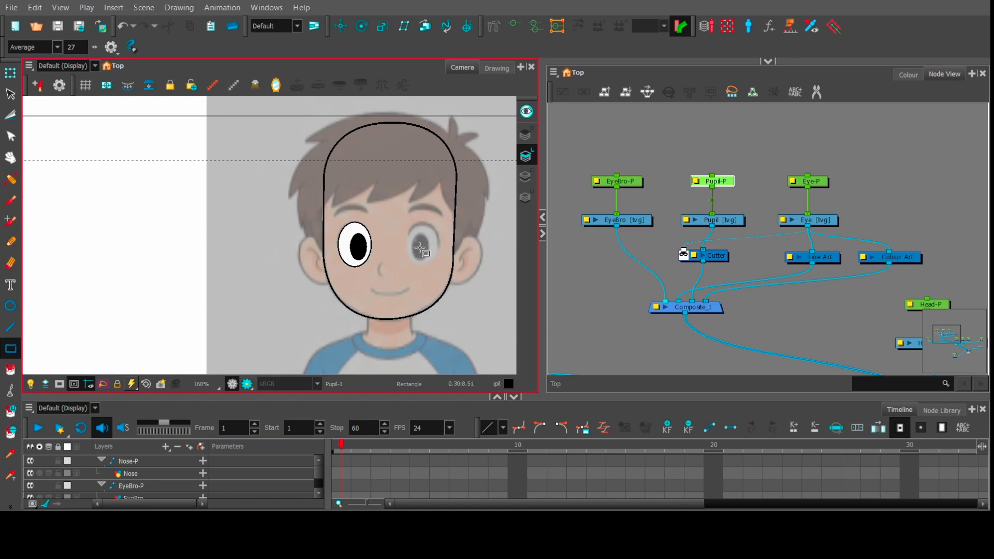
pyautogui.hotkey('alt', 's')
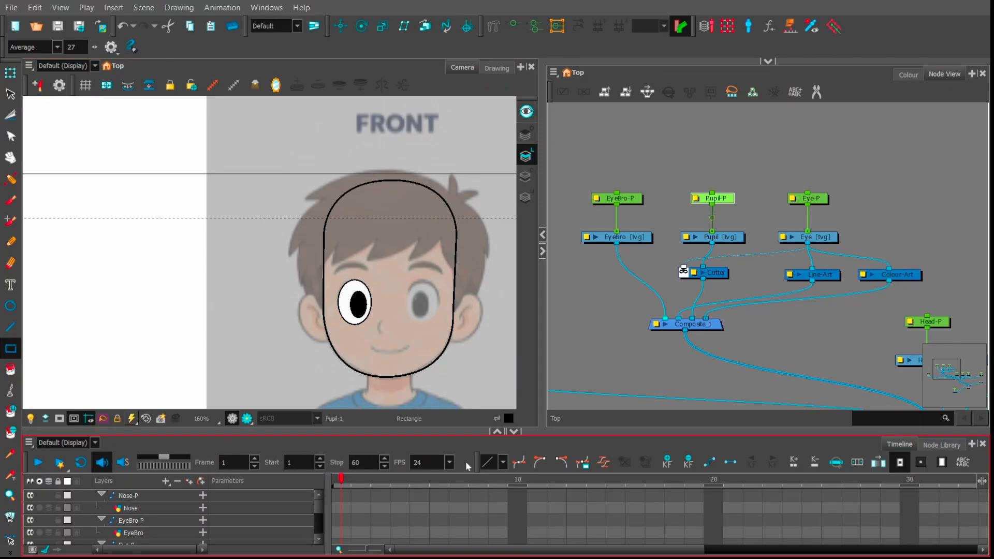
pyautogui.press('`')
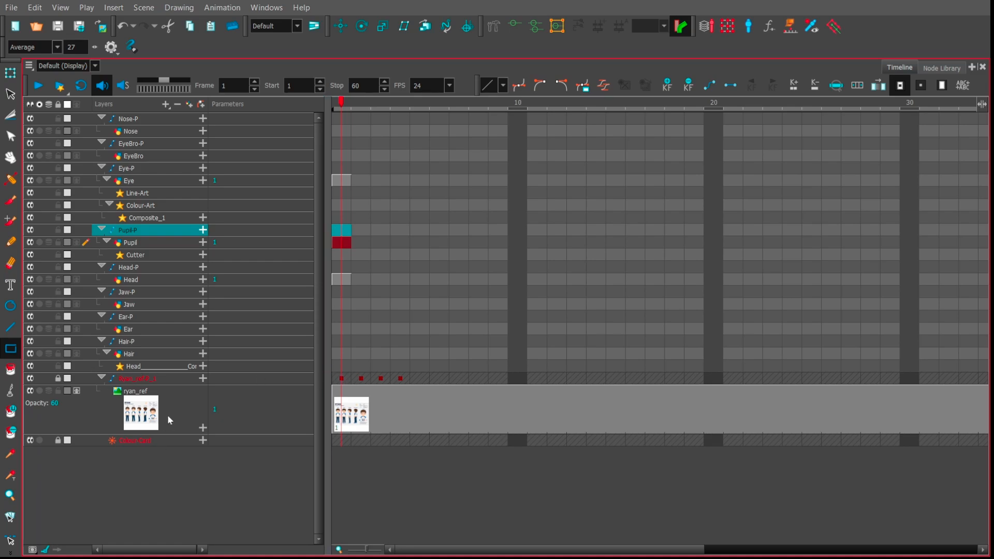
pyautogui.press('`')
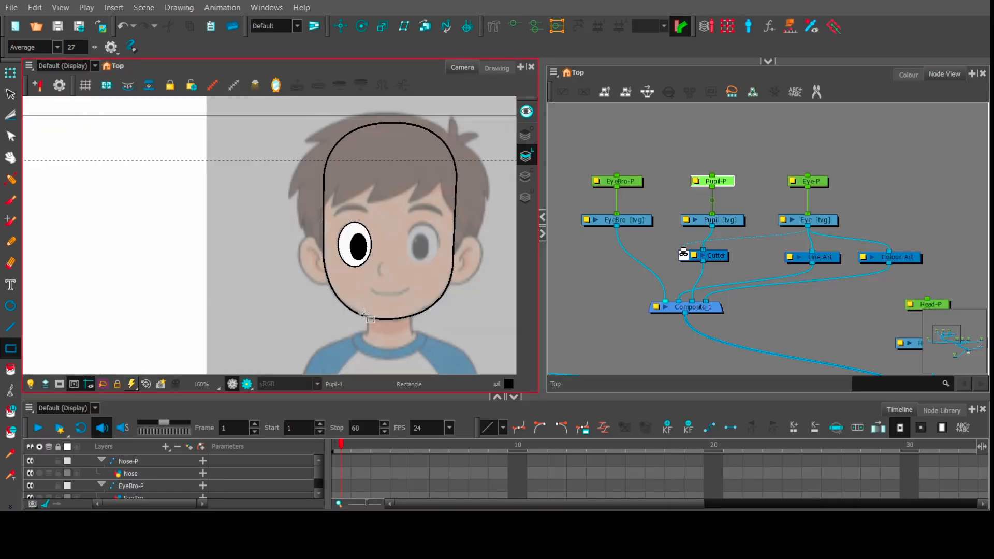